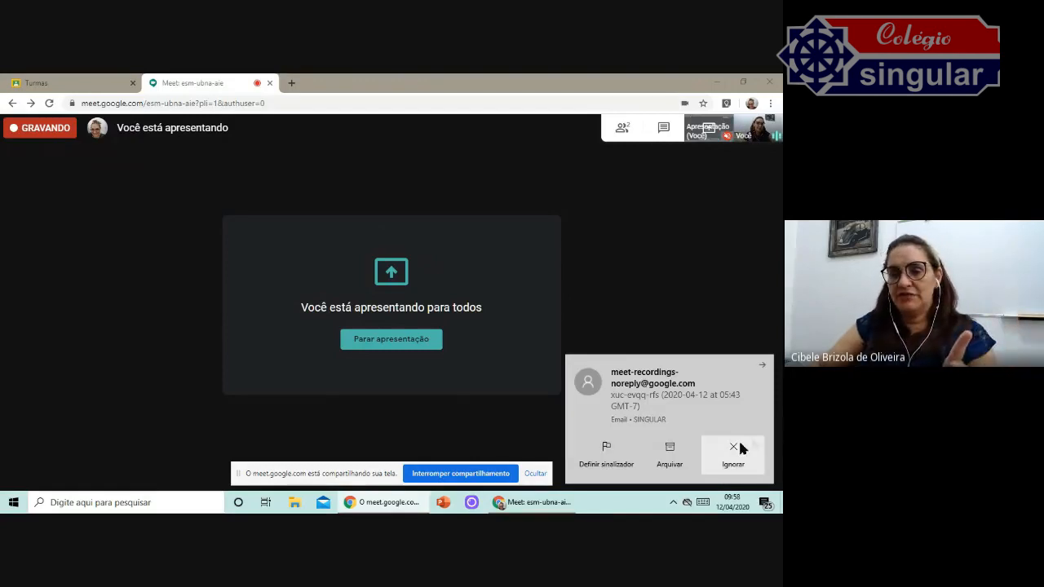
Switch to the Classroom tab and open the Professor X class from the navigation menu.
click(741, 450)
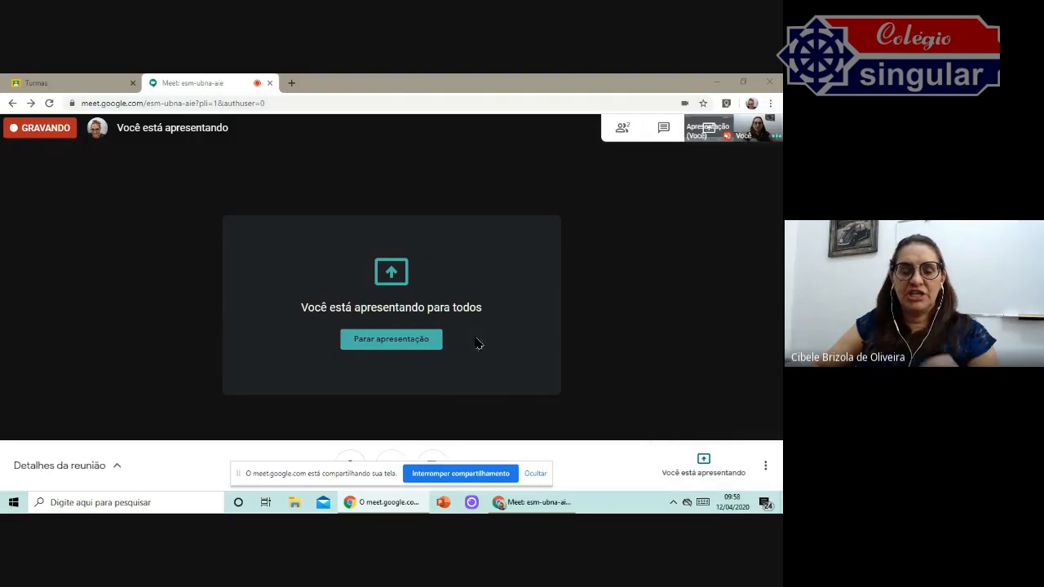
click(80, 85)
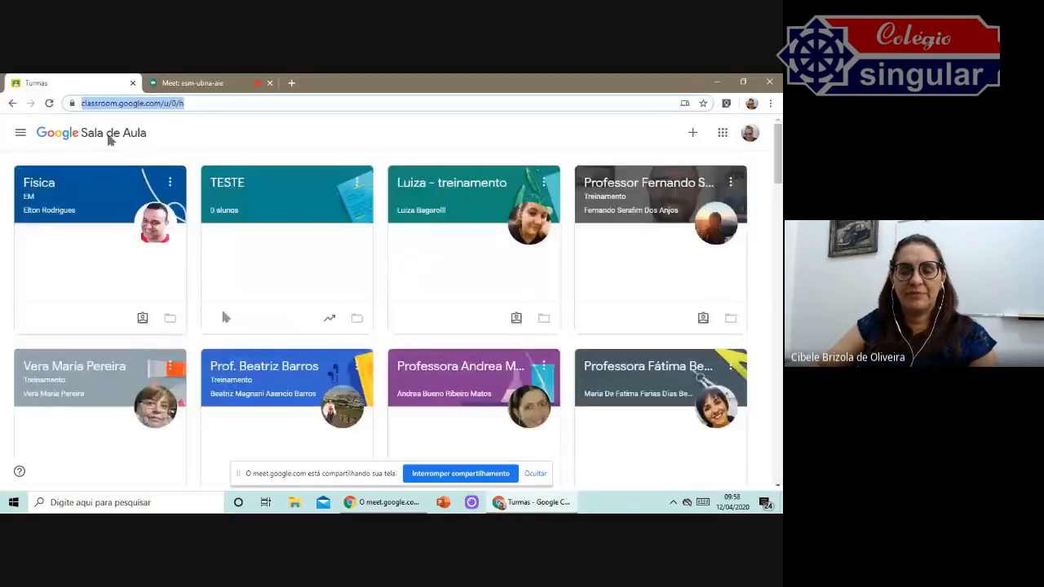
click(20, 135)
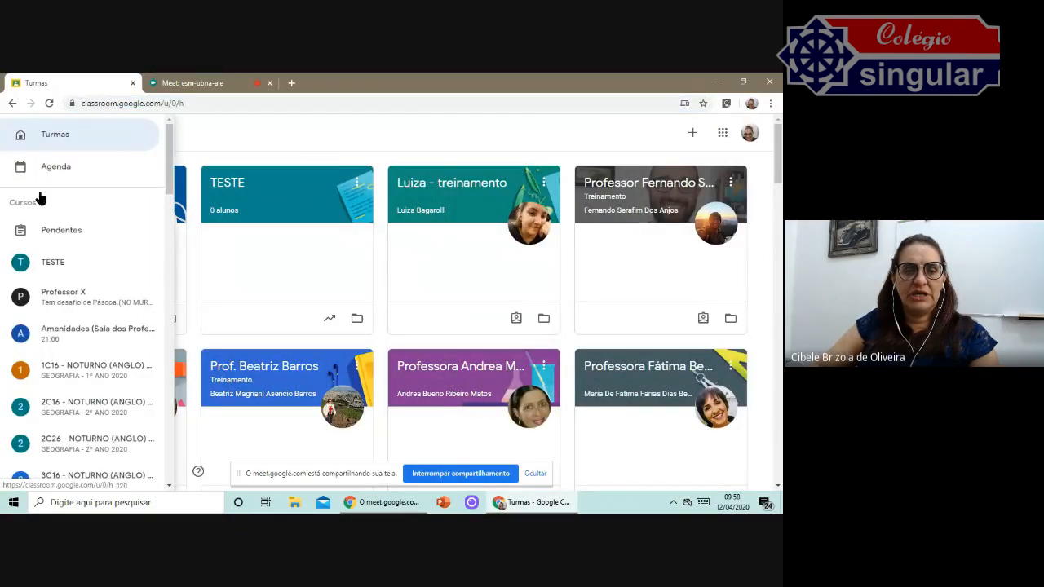
click(68, 296)
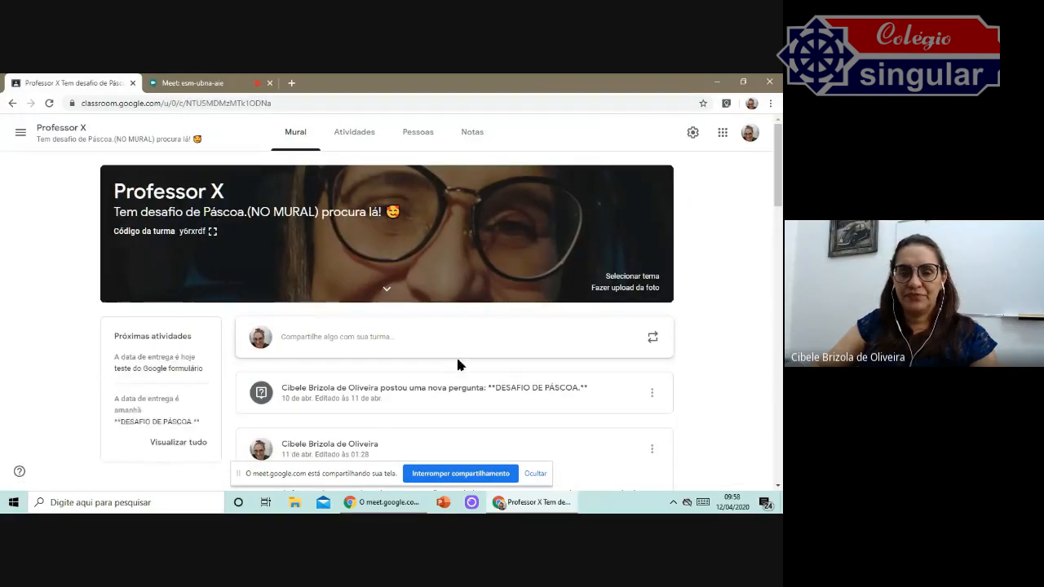
On the class's Atividades page, create a new quiz assignment (Atividade com teste).
scroll(456, 355, down, 1)
scroll(442, 345, up, 1)
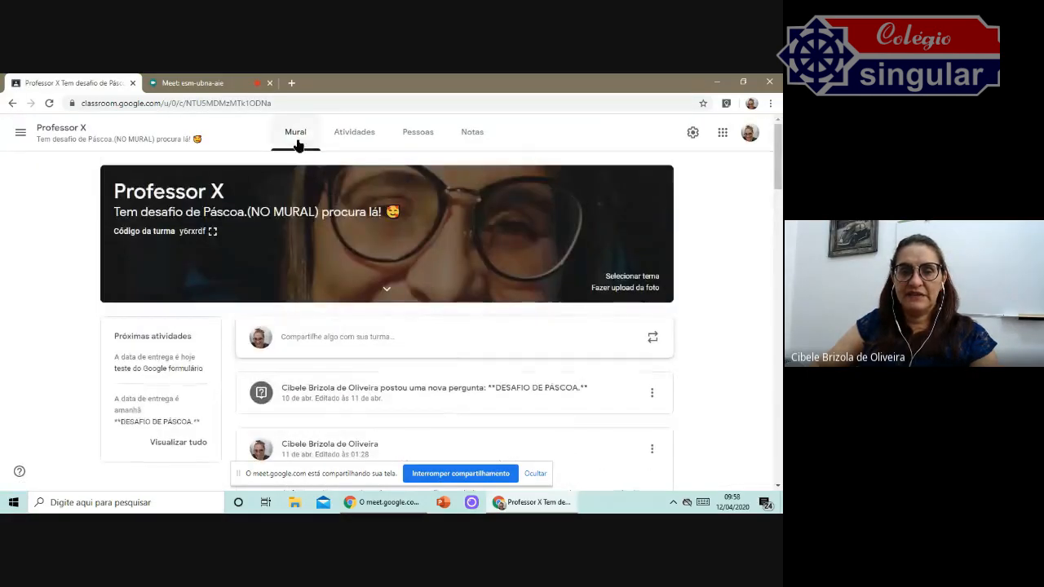
click(353, 138)
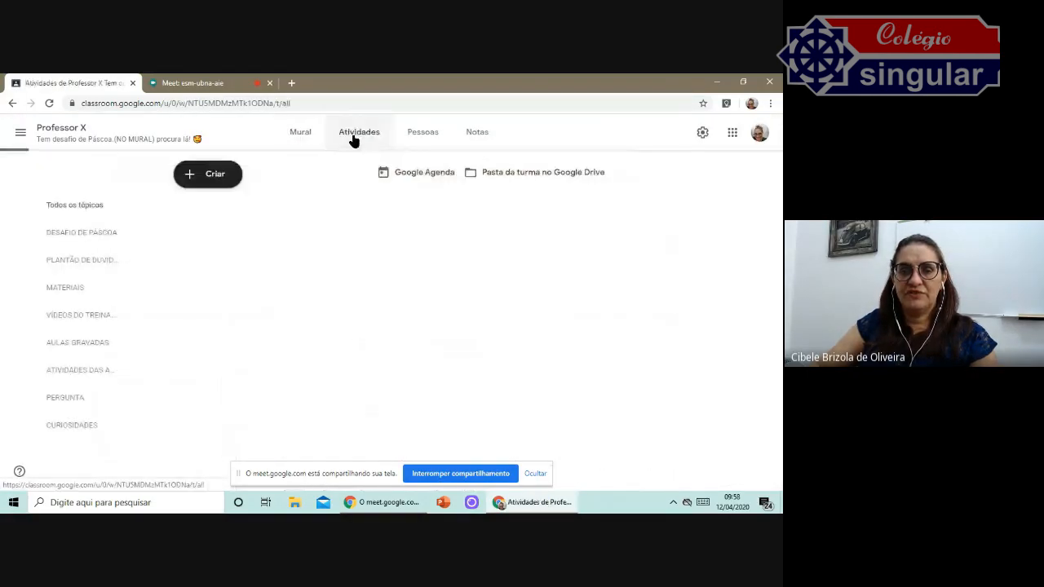
click(216, 177)
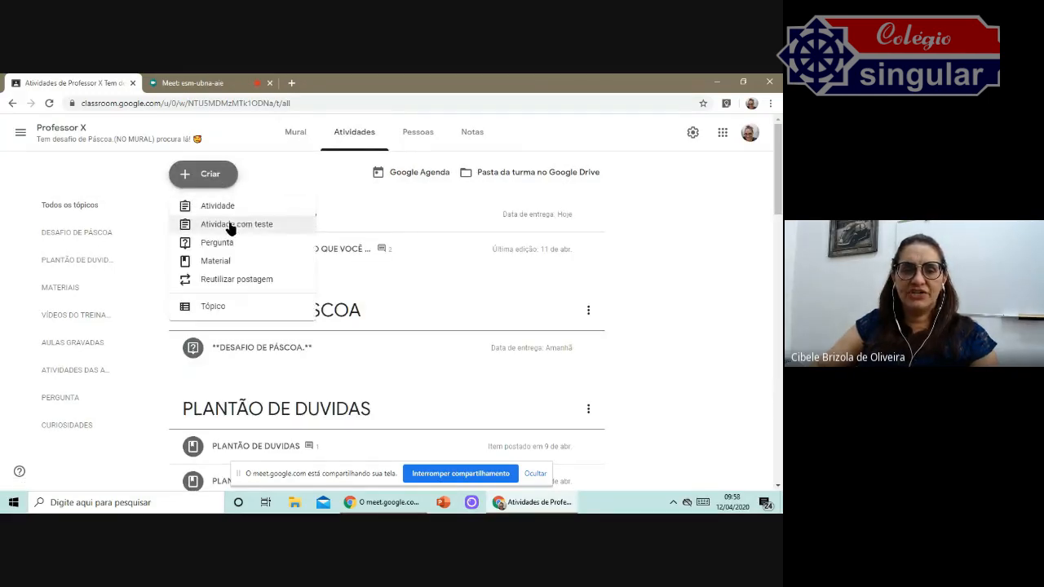
click(262, 230)
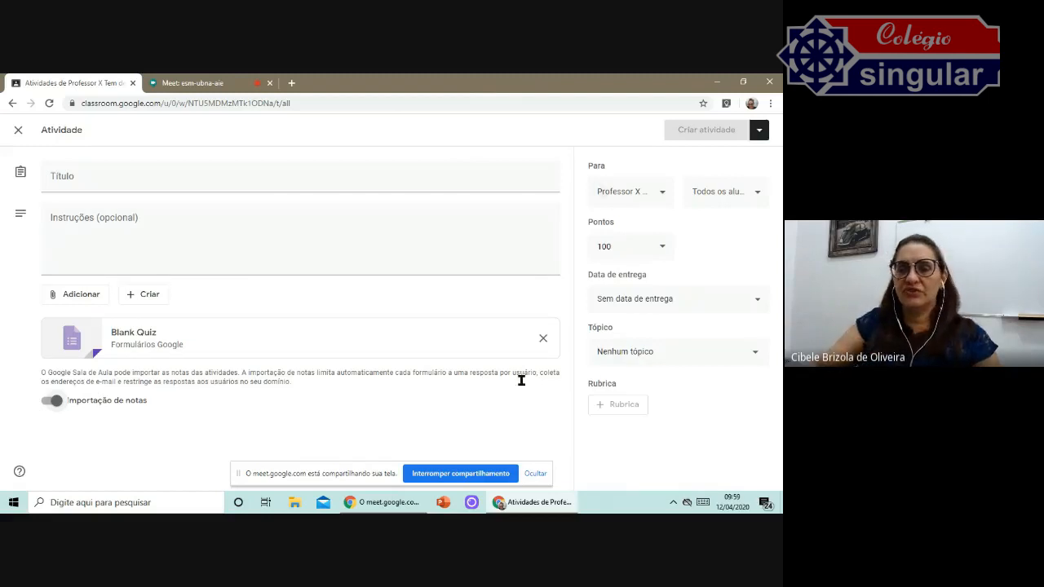
Open the attached Blank Quiz form and rename the file to EXERCÍCIOS DE CARTOGRAFIA.
click(309, 349)
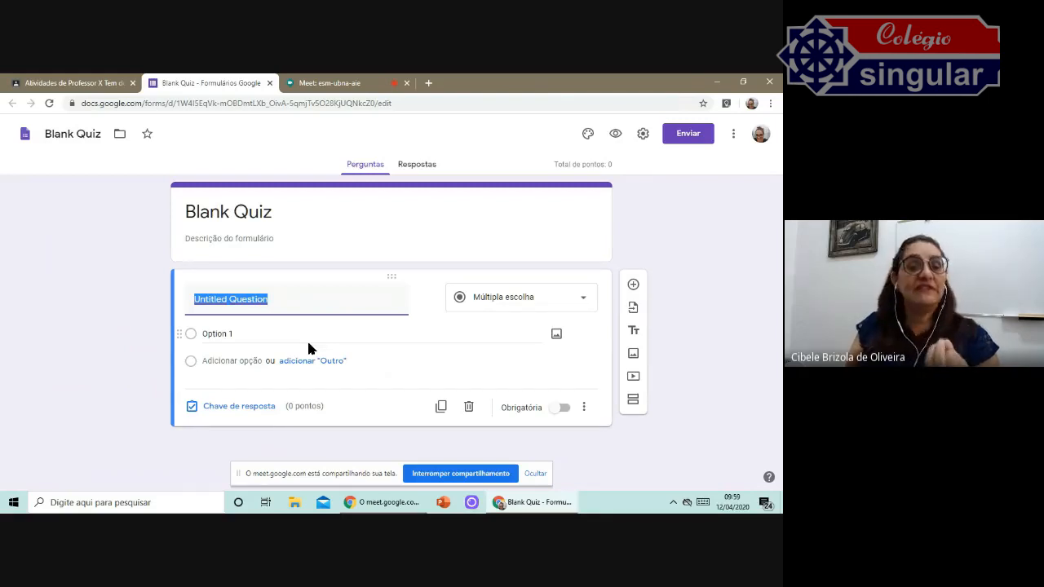
click(103, 135)
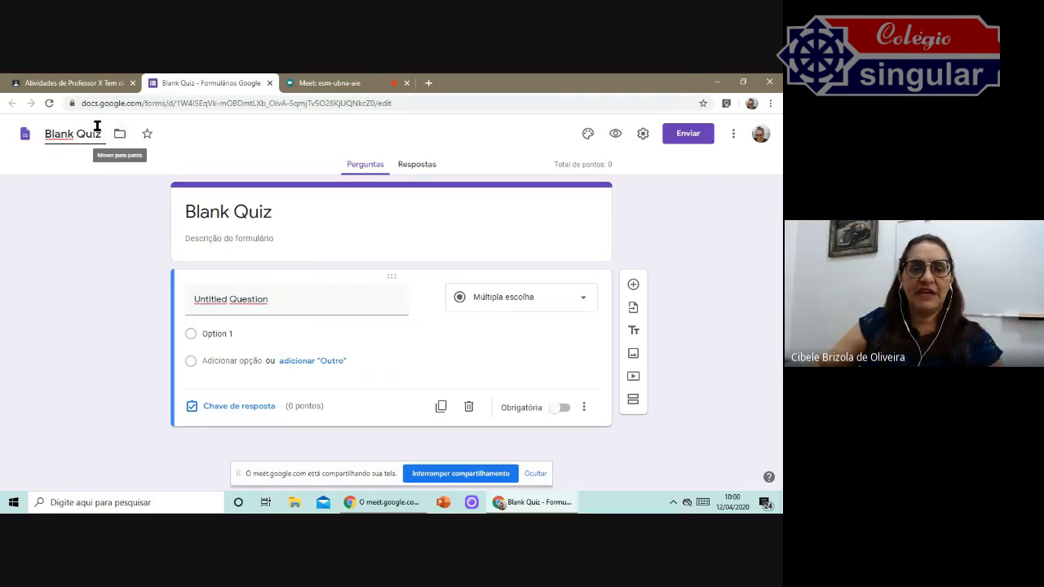
drag(99, 129, 41, 139)
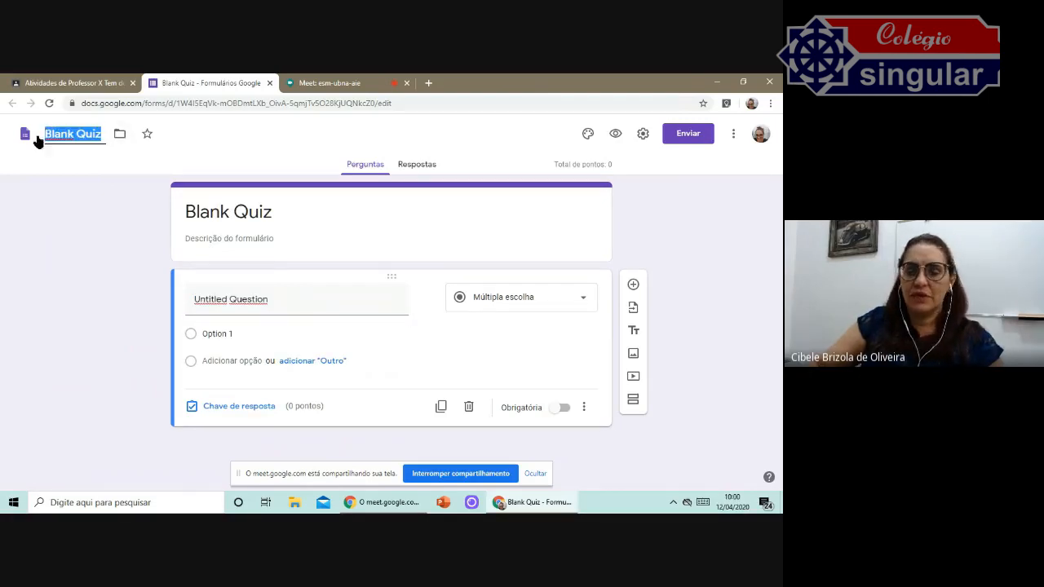
text(F)
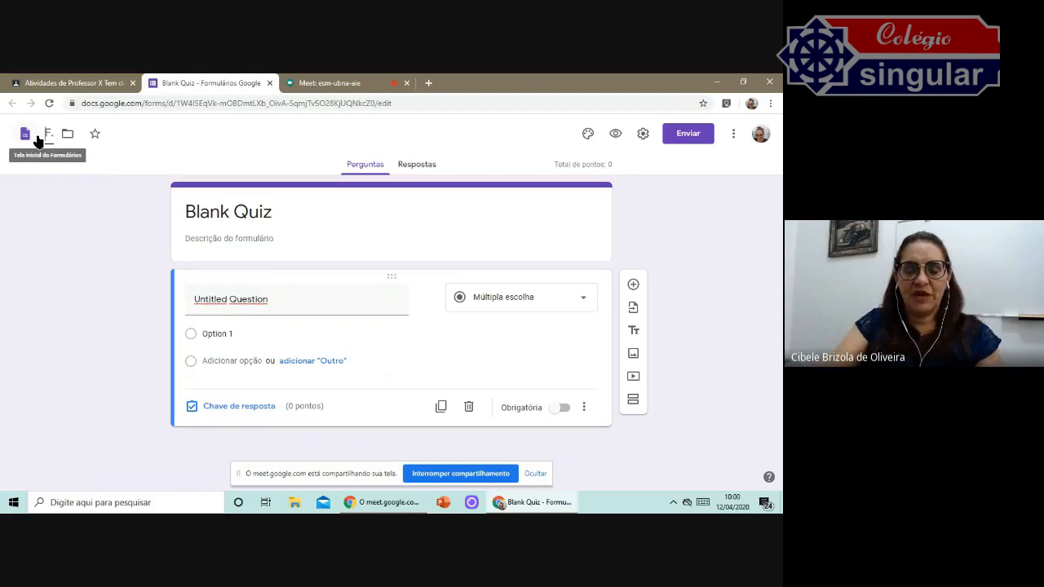
text(XERCIC)
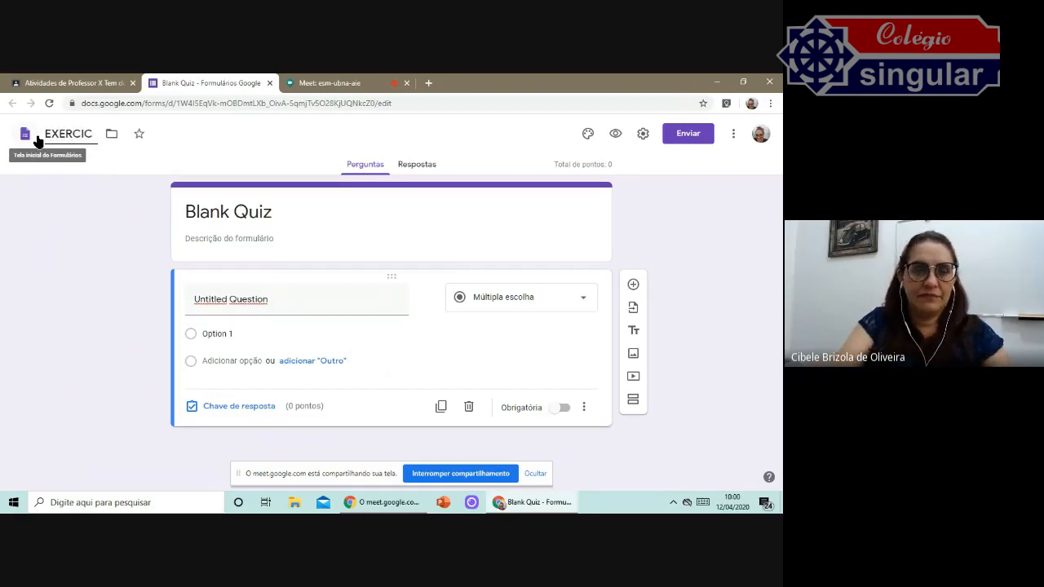
text(IOS DE)
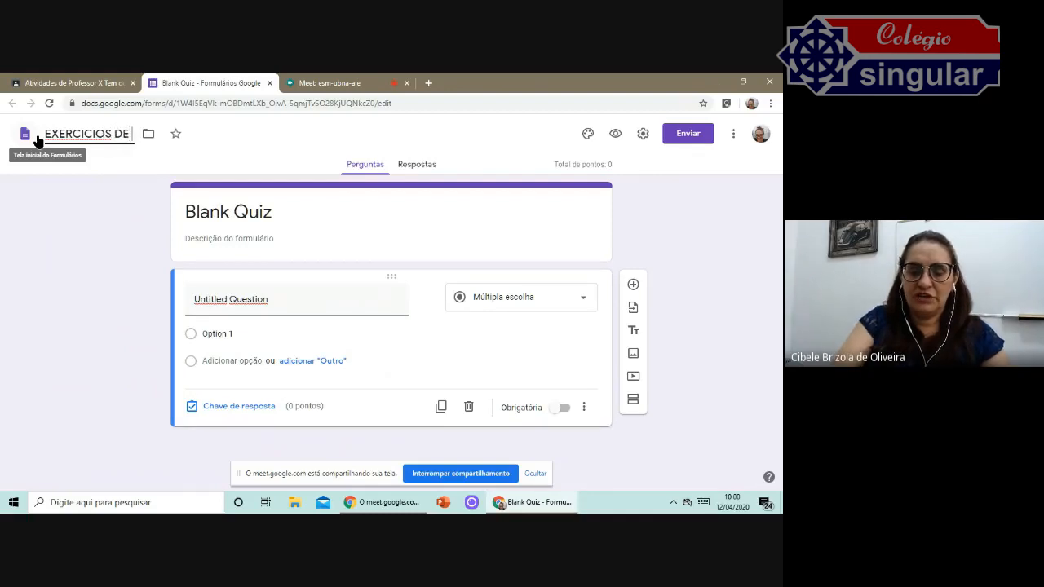
text( CARTOGRAFIA)
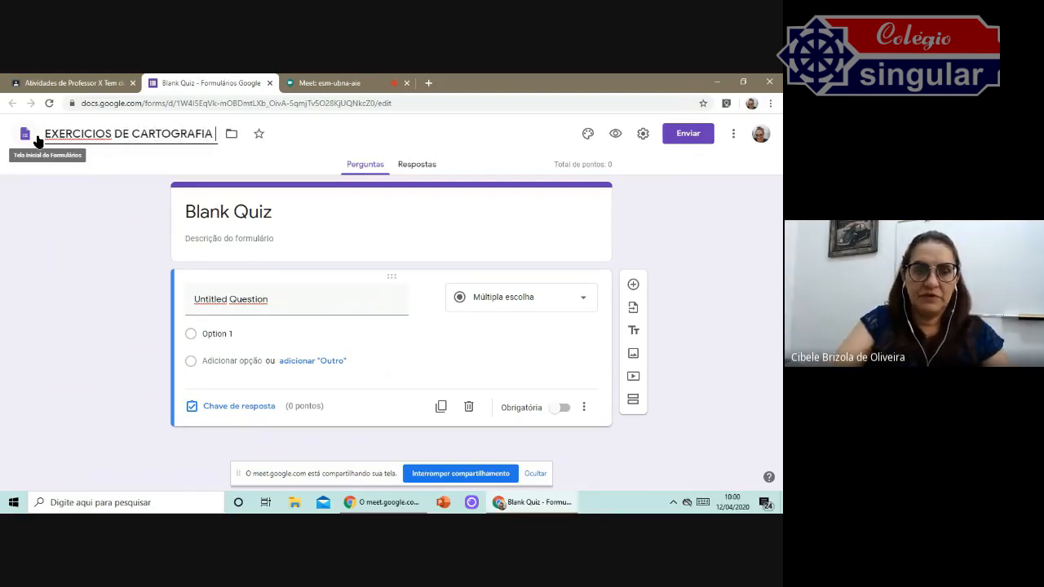
right_click(83, 132)
click(117, 137)
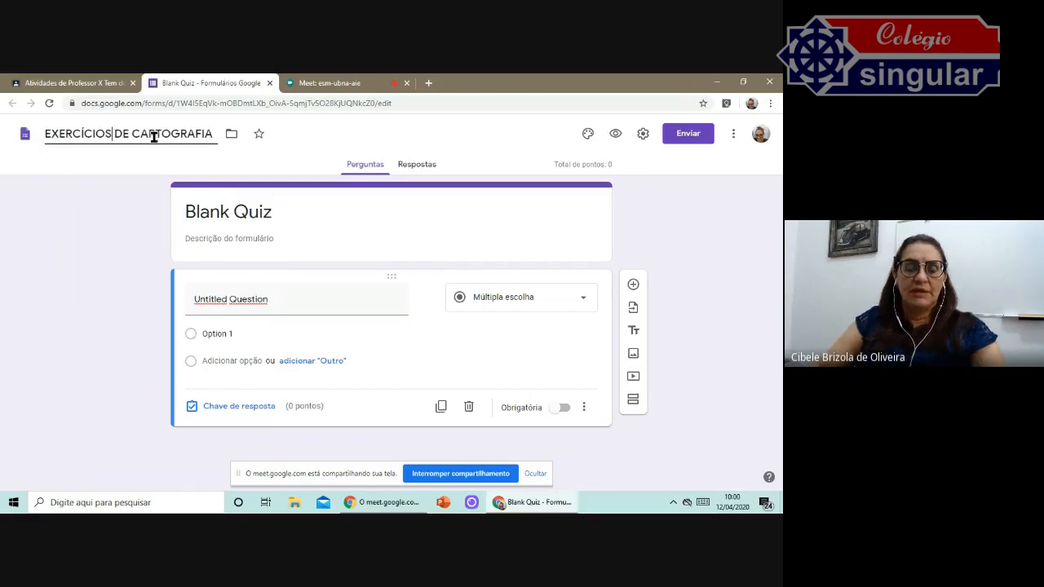
Replace the form title with LISTA DE EXERCÍCIOS 12-04.
triple_click(270, 213)
text(LSI)
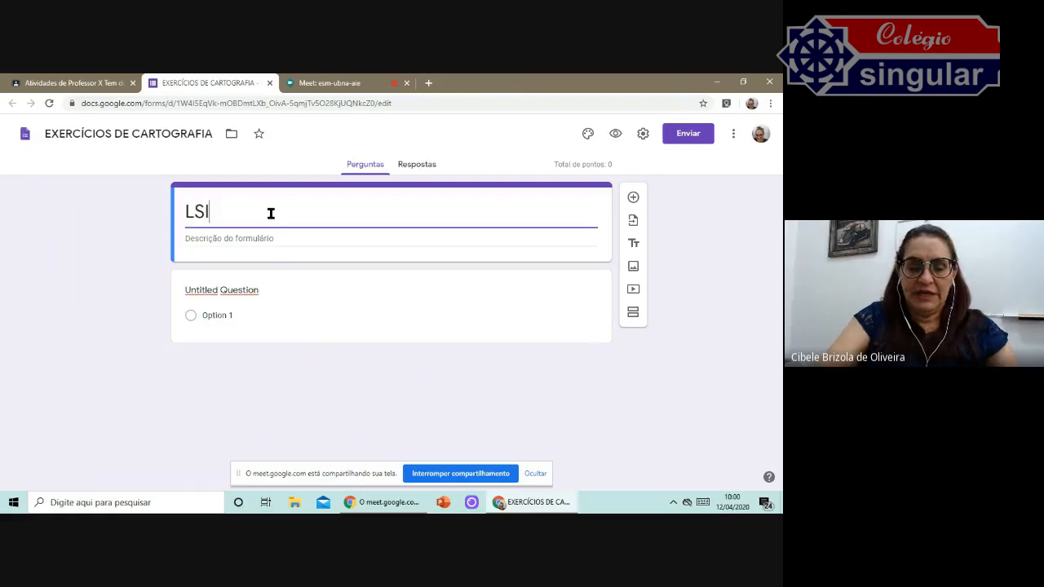
key(BackSpace)
key(BackSpace)
text(ISTA DE ES)
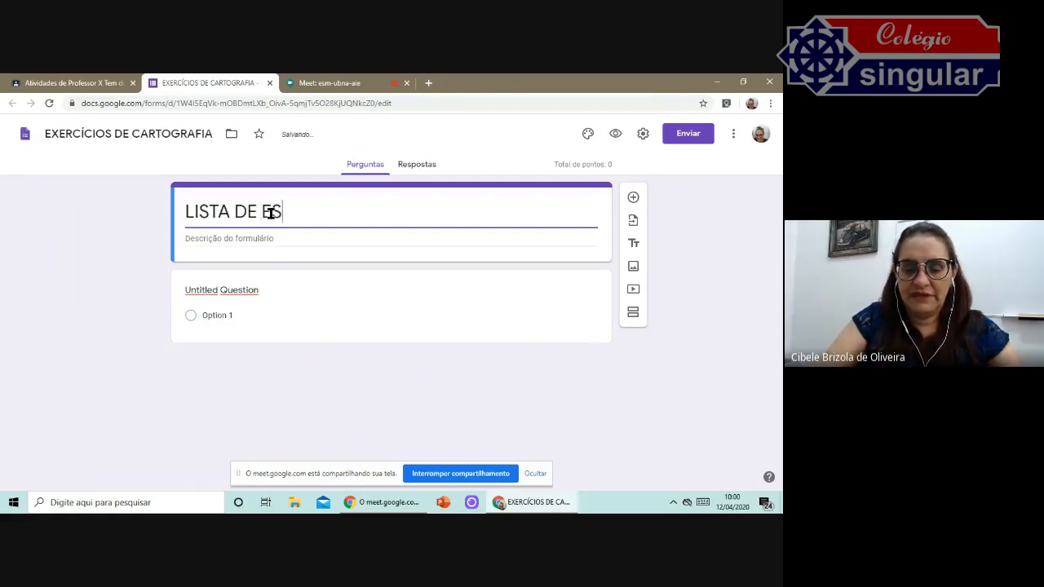
key(BackSpace)
text(XERCÍCIOS )
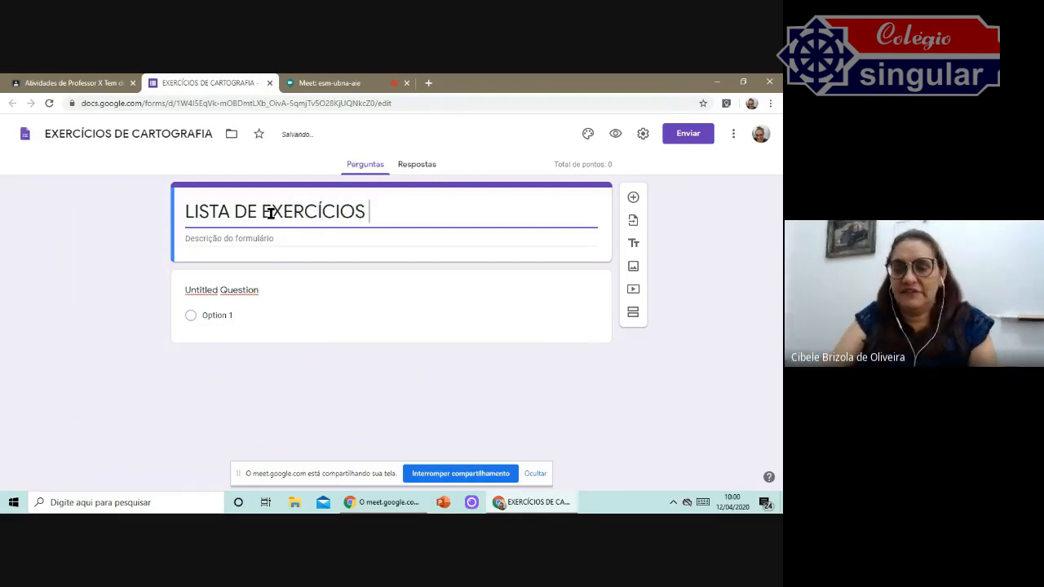
text(12)
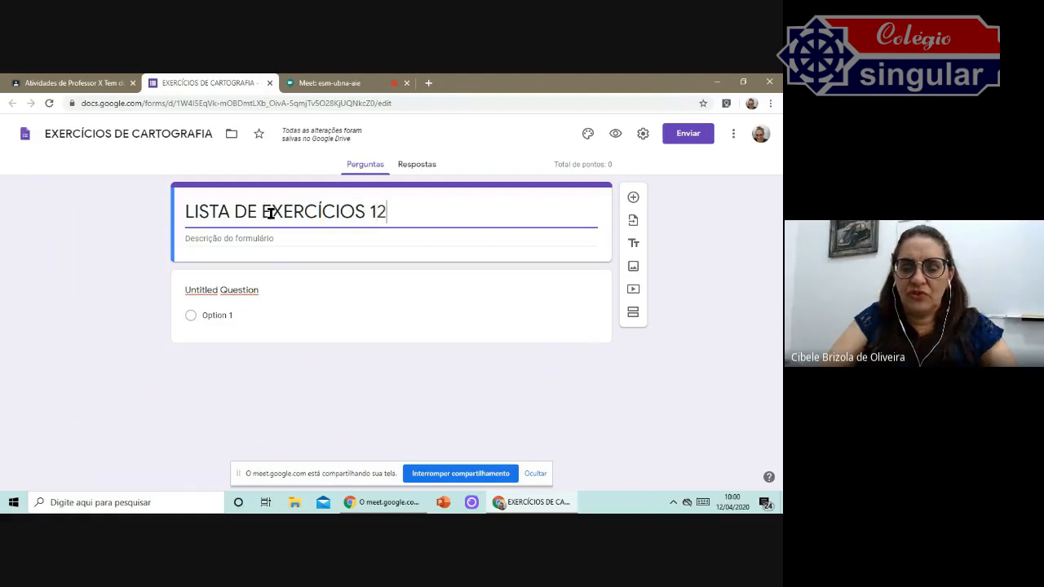
text(-04)
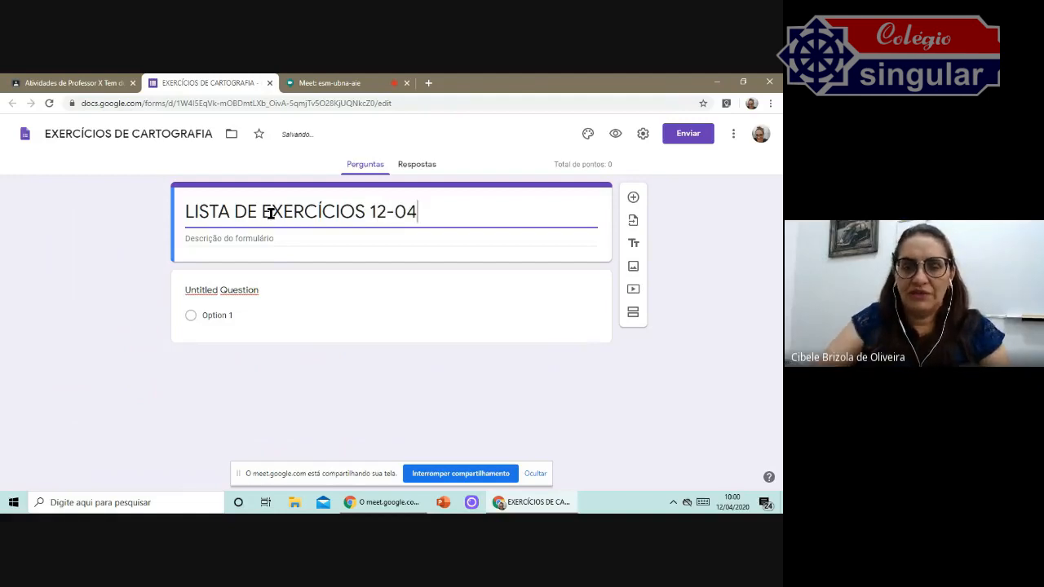
Enter the form description ESSTÁ LISTA É REFERENTE AAS AULAS 13 E 14 DA APOSTILA 2.
click(300, 243)
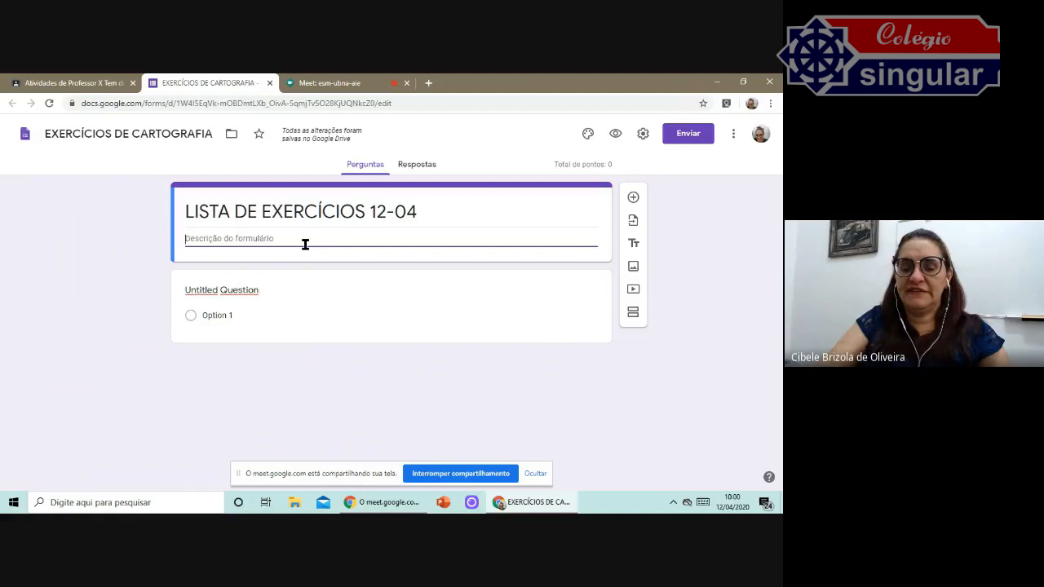
text(ES)
text(ST)
key(BackSpace)
text(E)
key(BackSpace)
text(STÁ LI)
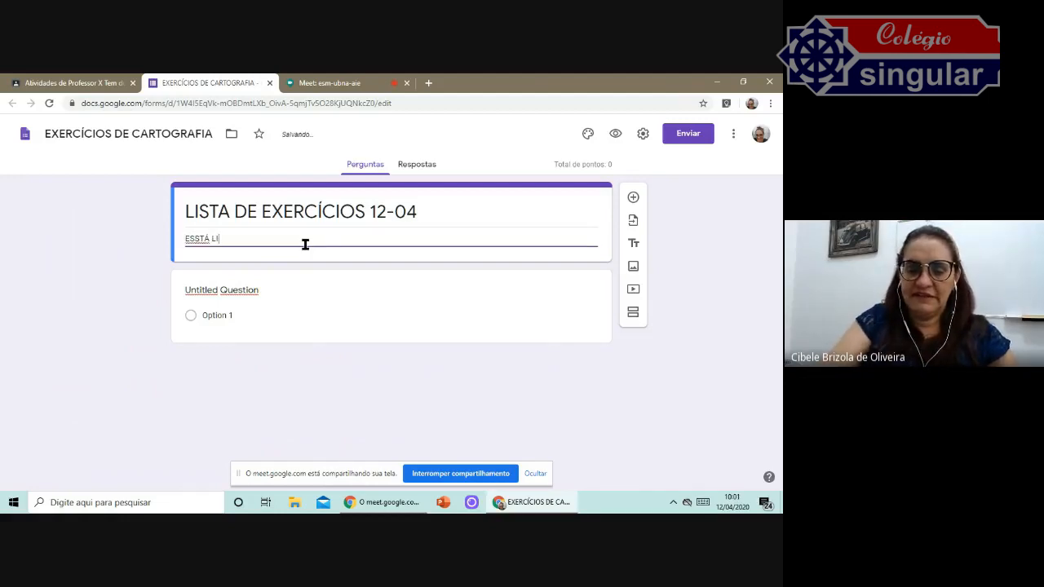
text(STA É REFERE)
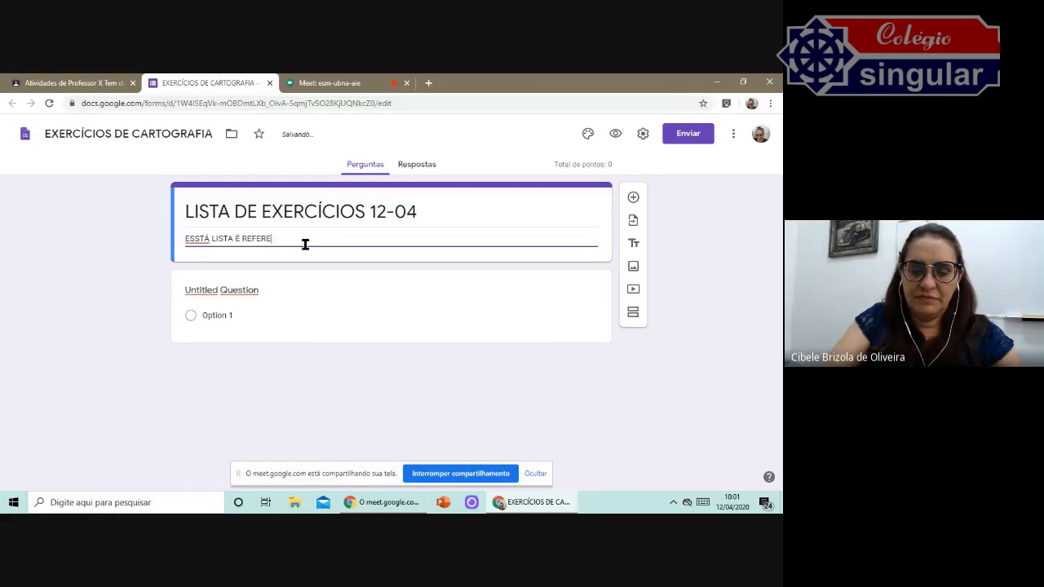
text(NTE AAS AULAS 13 E )
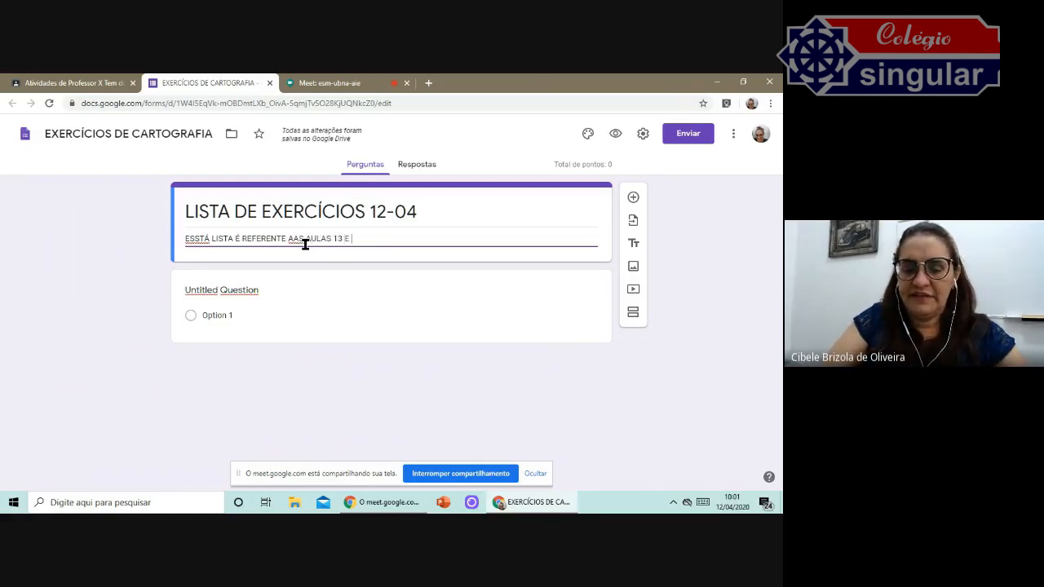
text(14 DA APOSTILA 2)
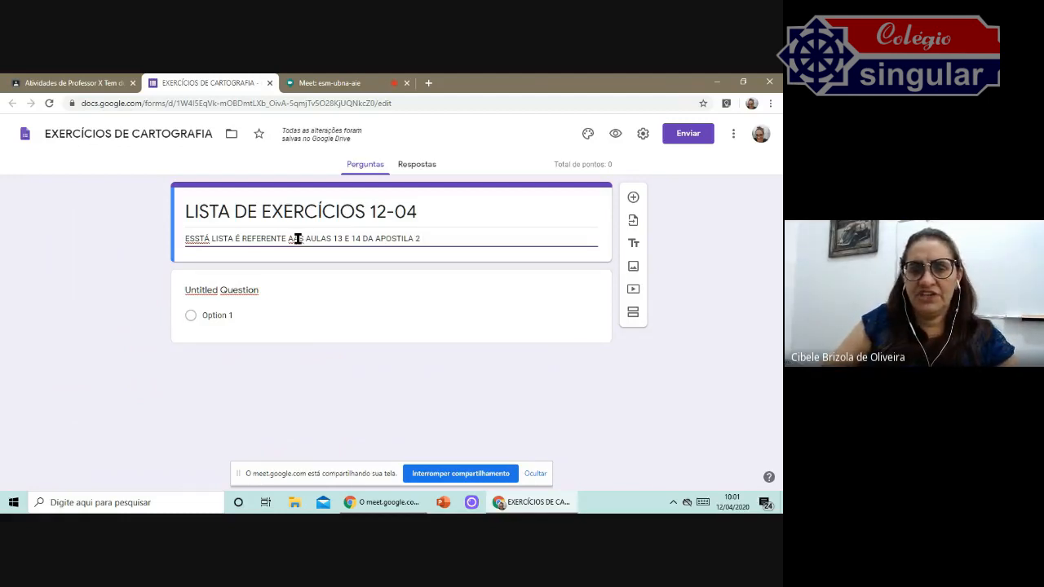
Correct AAS to AS in the description and replace the misspelled first word with a spelling suggestion.
click(295, 238)
key(Delete)
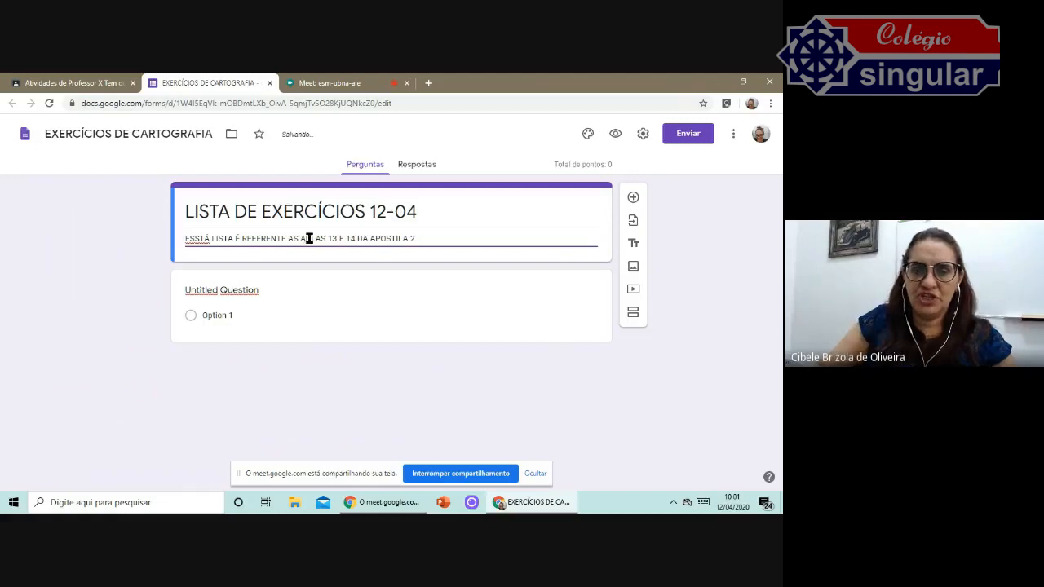
right_click(201, 236)
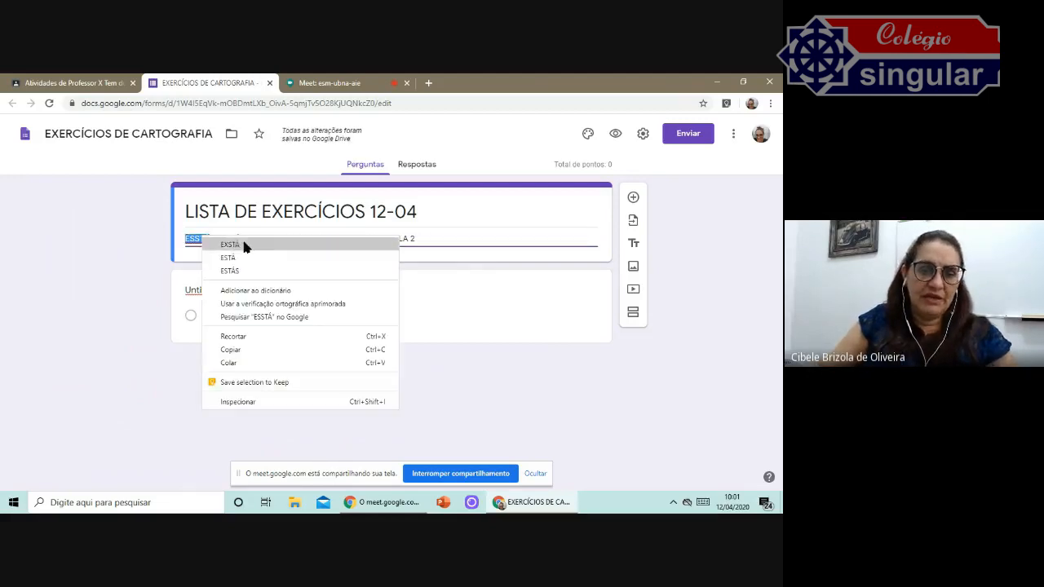
click(233, 241)
click(442, 226)
click(441, 241)
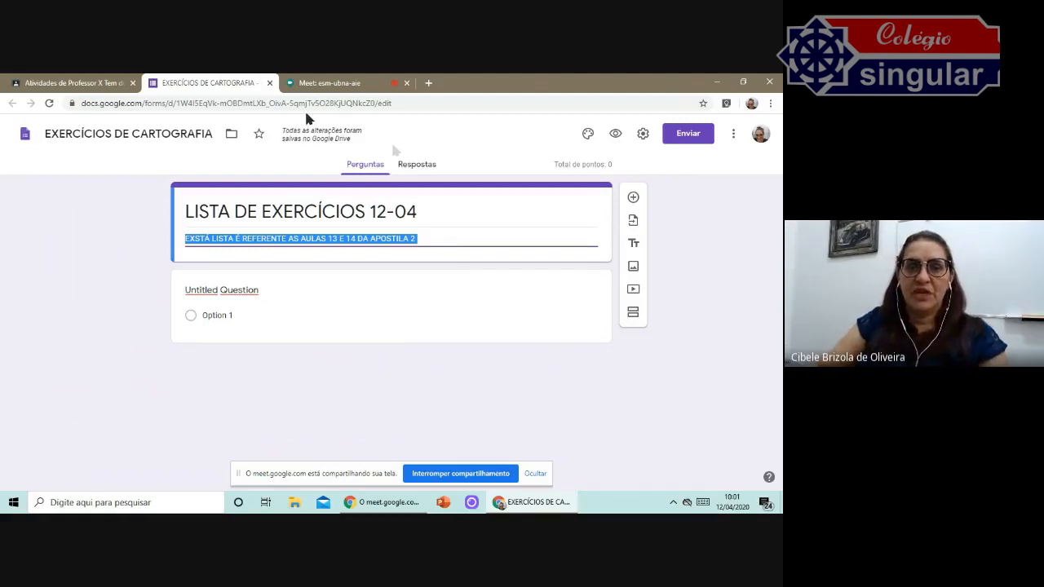
Return to the Google Forms home page with the recent forms.
click(24, 137)
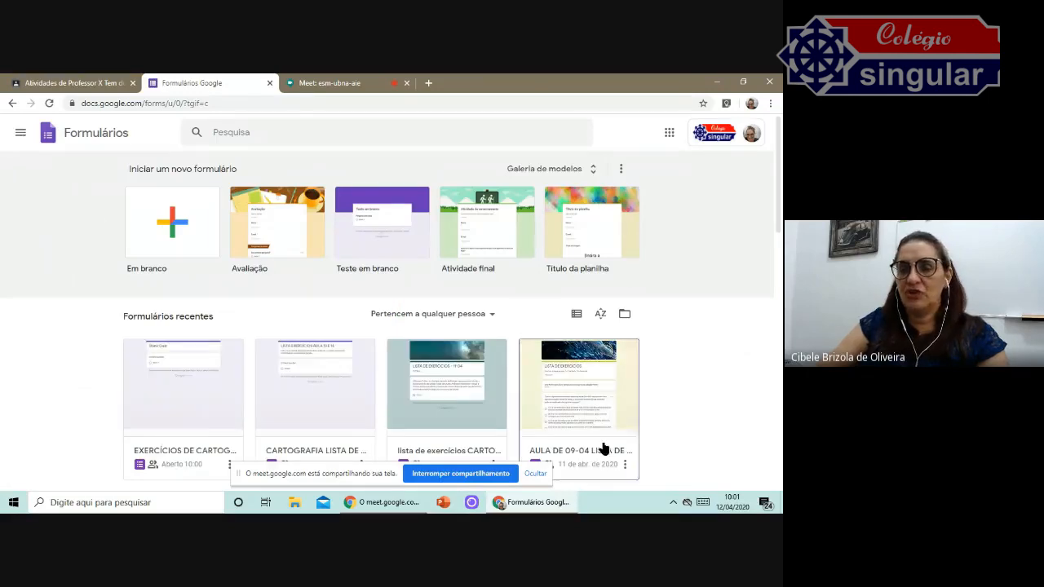
scroll(506, 309, down, 1)
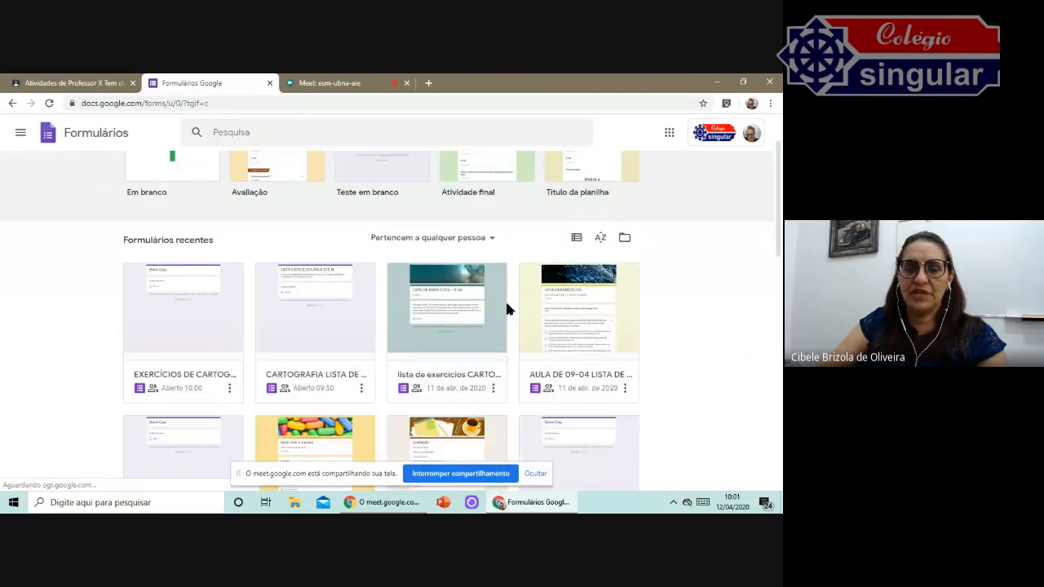
scroll(498, 310, up, 1)
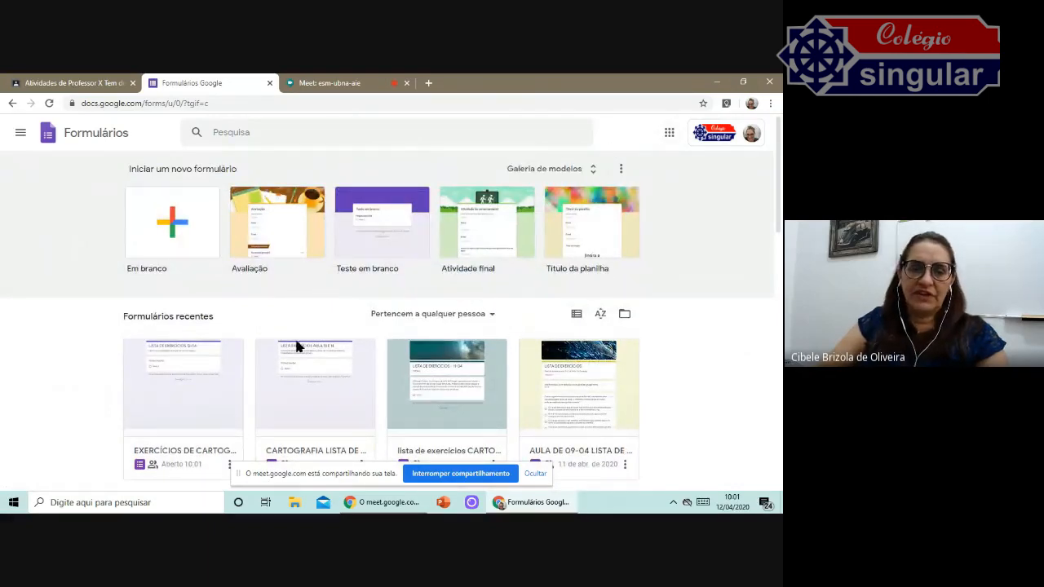
Open the template gallery and browse the Education templates.
click(559, 171)
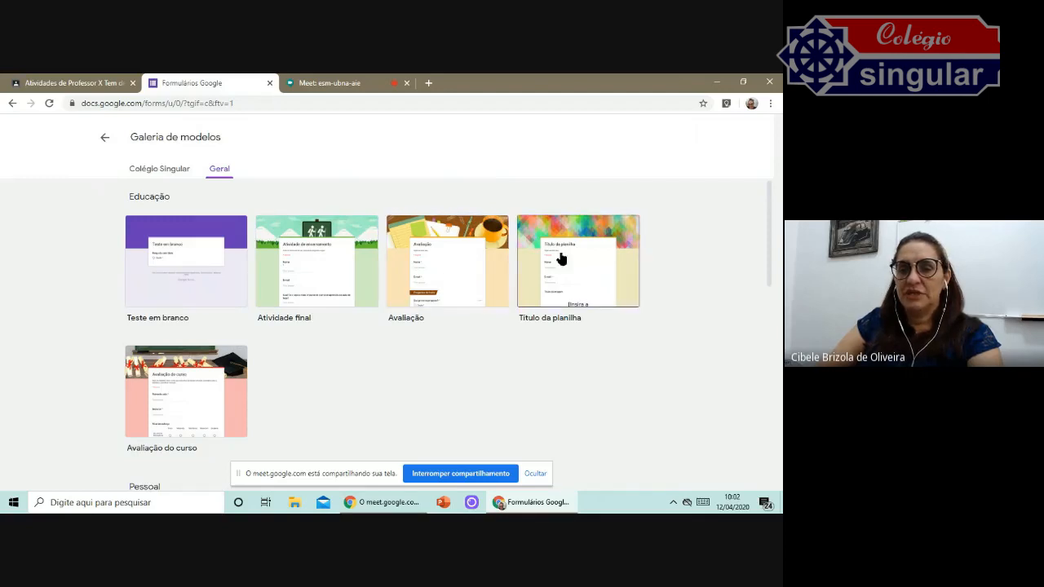
scroll(601, 256, down, 1)
scroll(601, 256, up, 1)
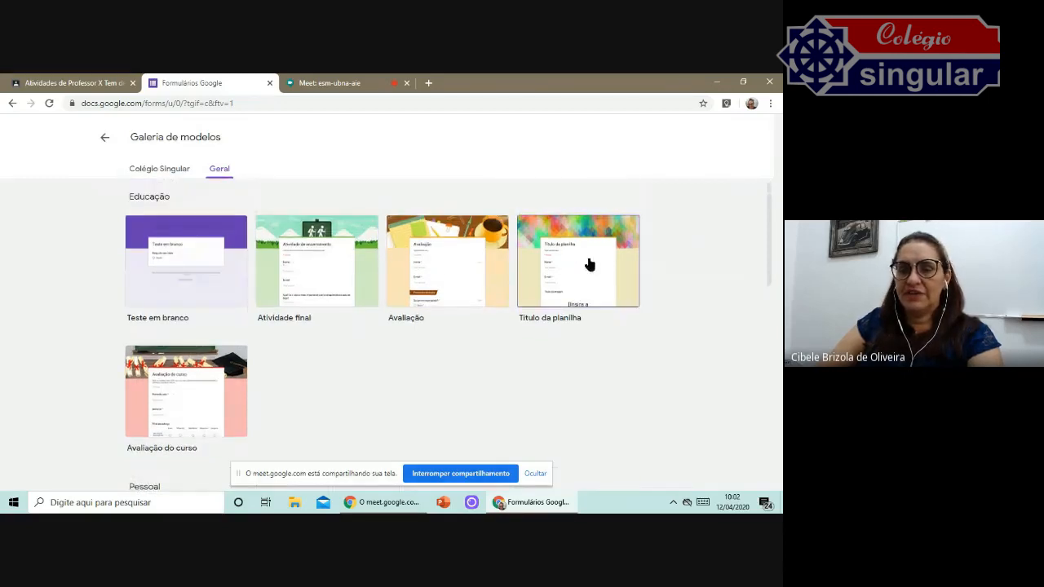
scroll(552, 260, down, 1)
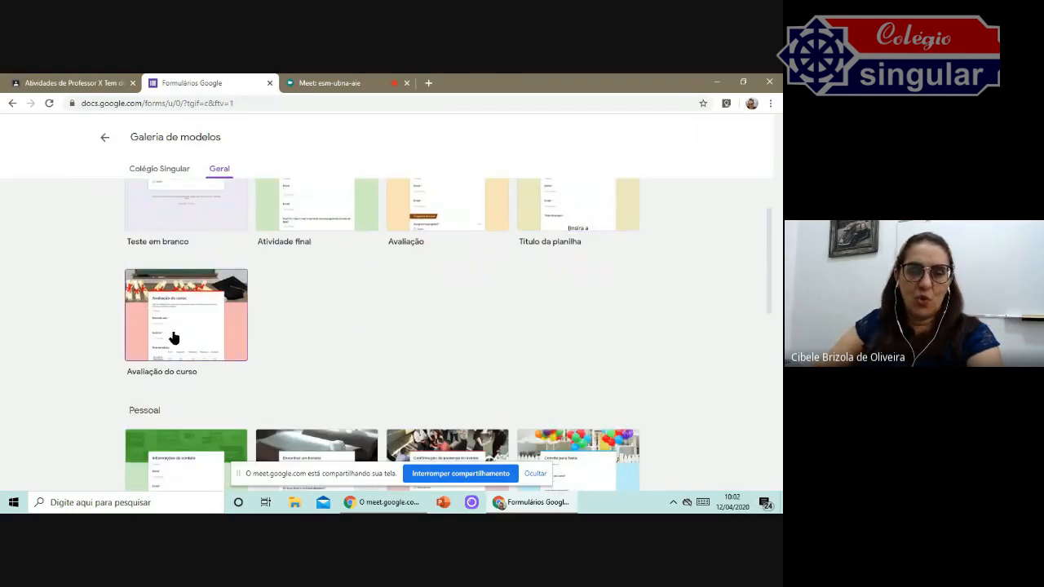
Browse the remaining template categories, then return to the EXERCÍCIOS DE CARTOGRAFIA form editor.
scroll(338, 298, down, 3)
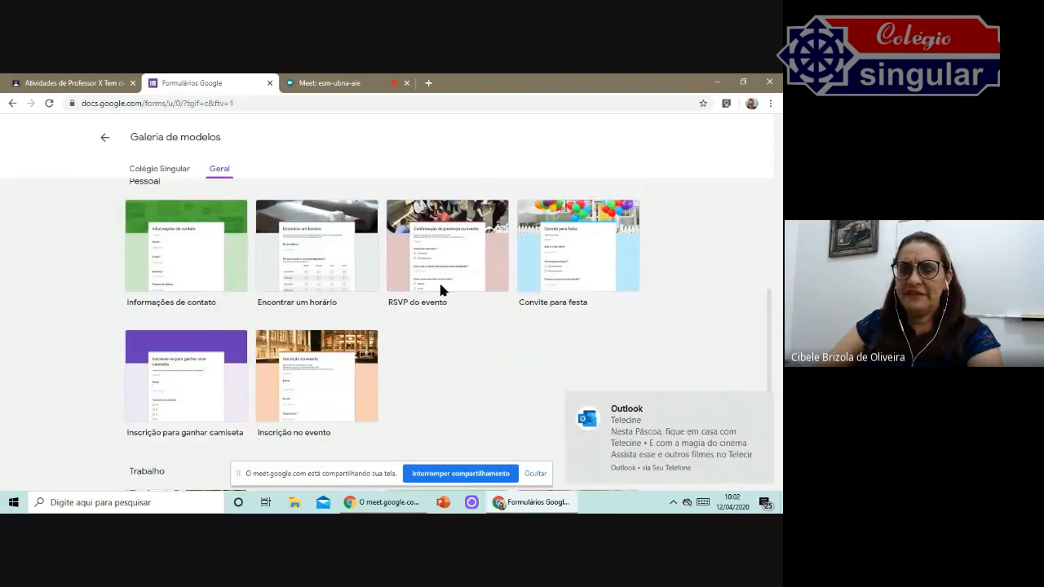
scroll(516, 341, down, 3)
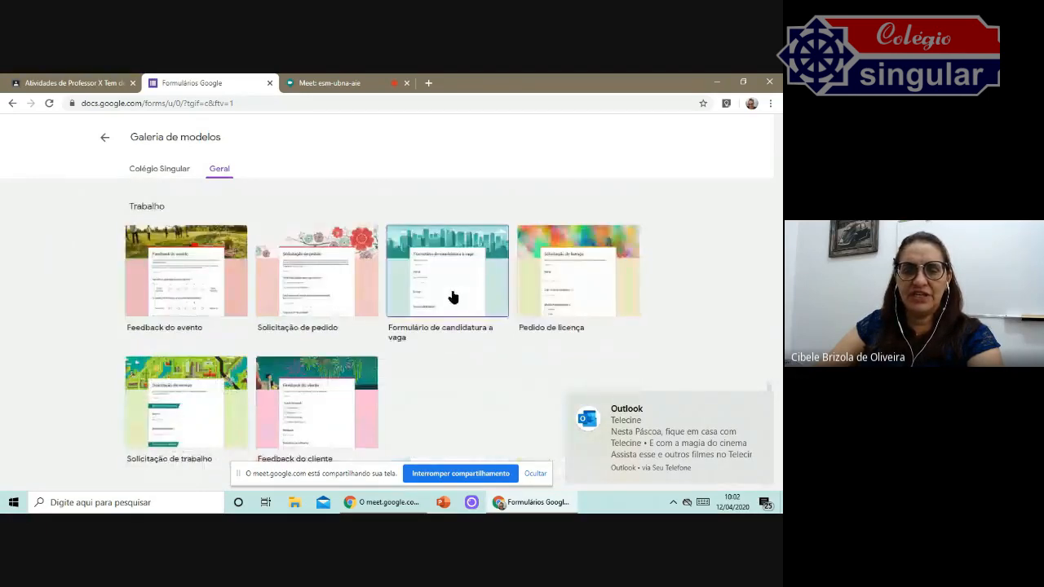
scroll(359, 290, up, 7)
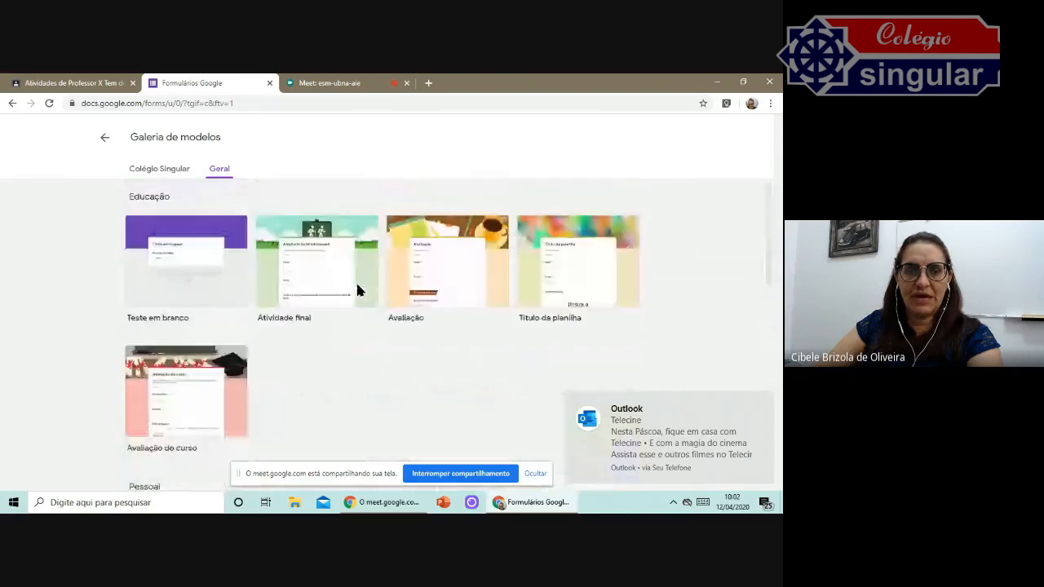
click(104, 137)
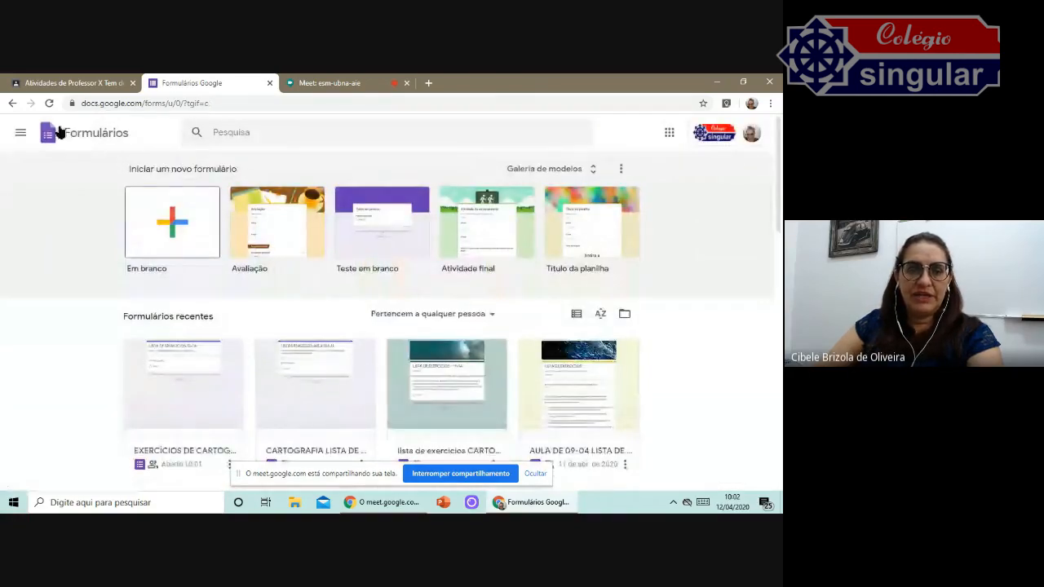
click(15, 103)
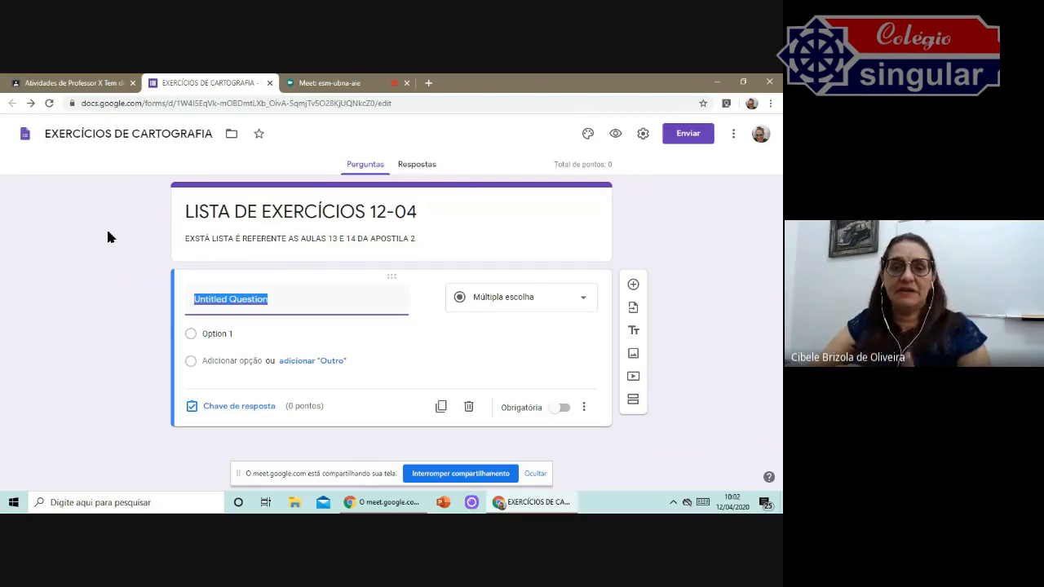
Set the form header image to the colored yarn picture from the Work and school themes.
click(259, 135)
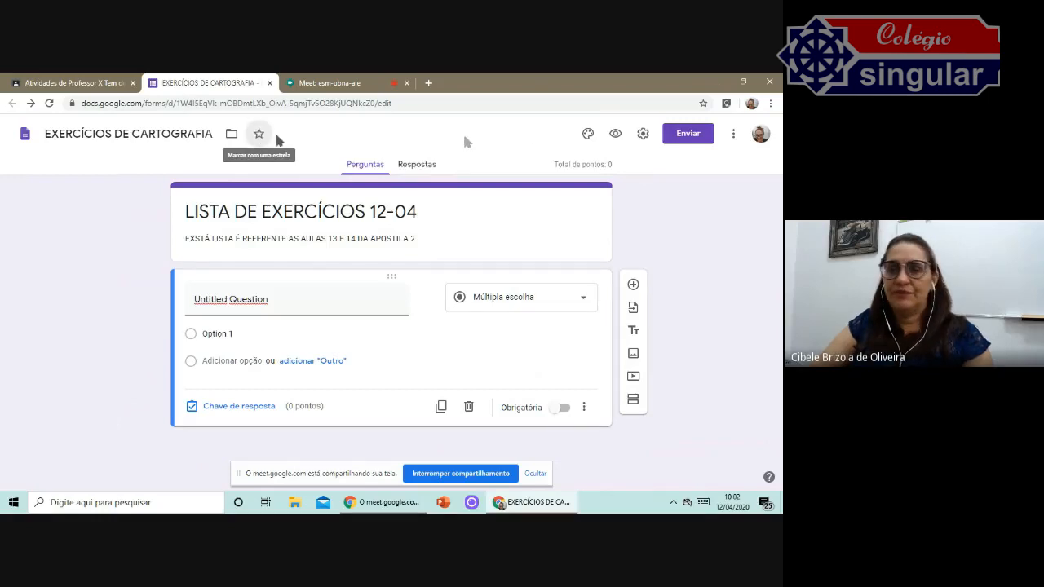
click(587, 138)
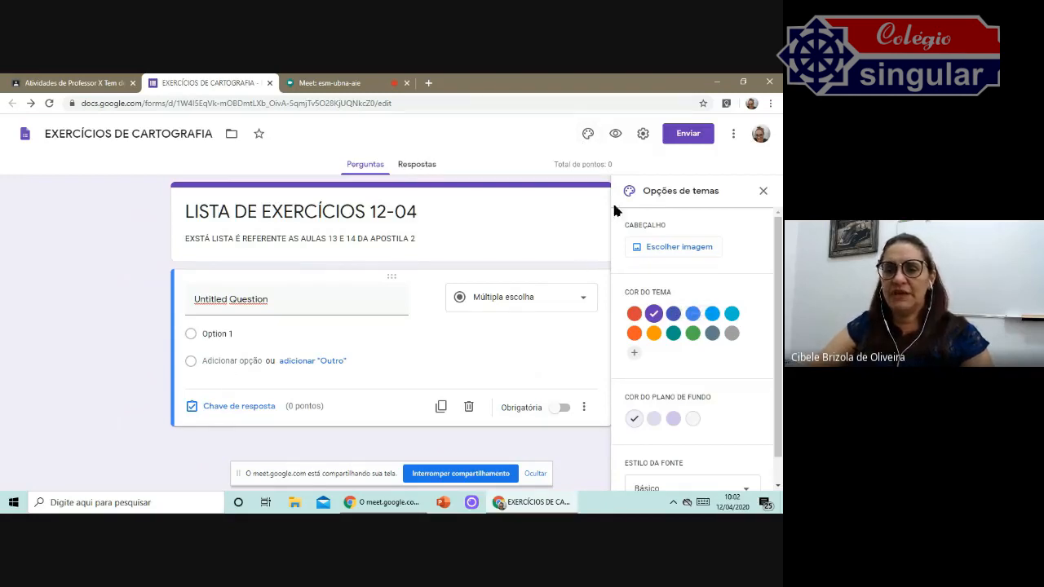
click(681, 247)
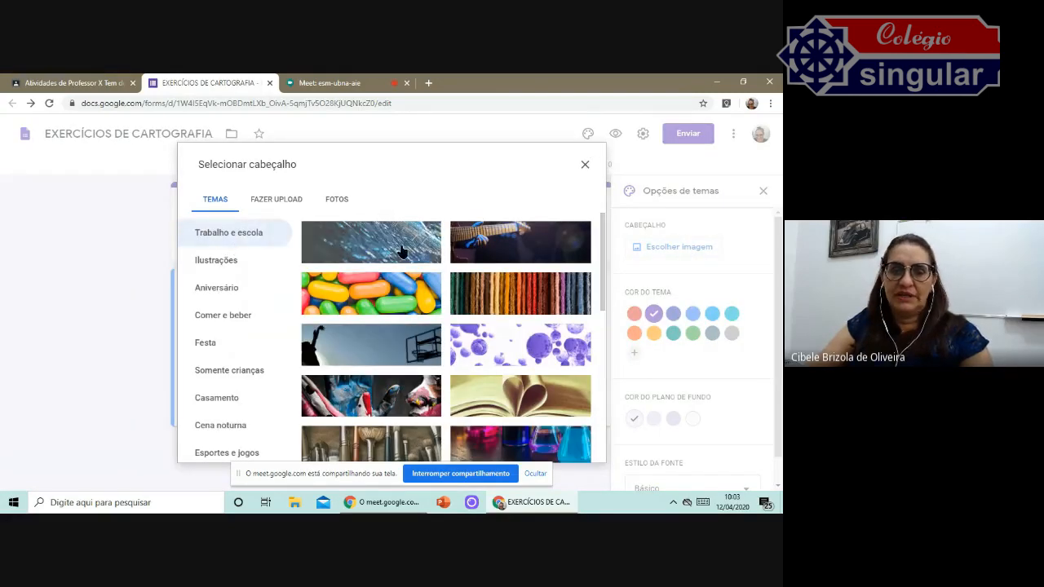
scroll(530, 269, down, 1)
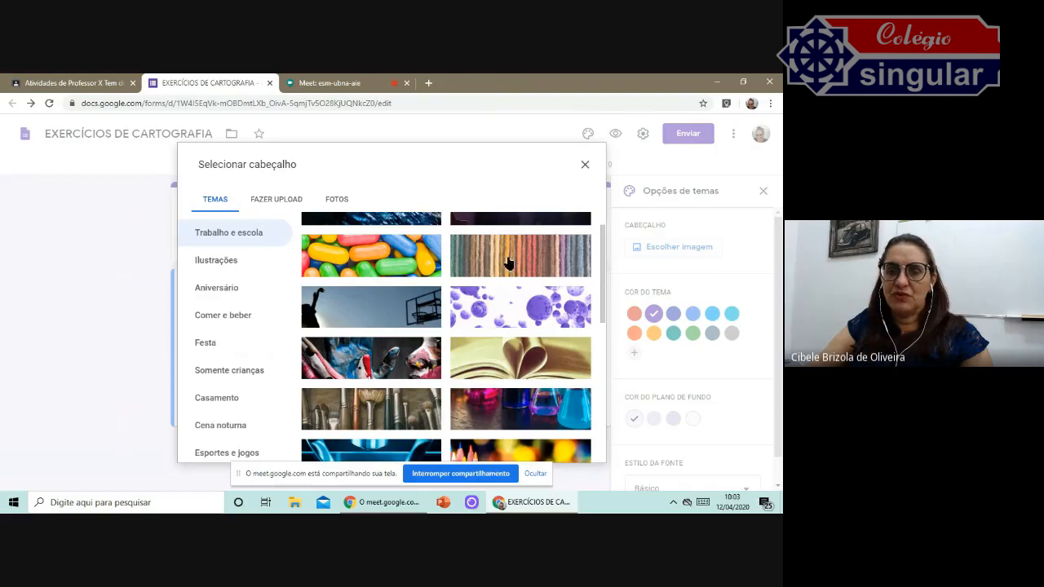
click(508, 260)
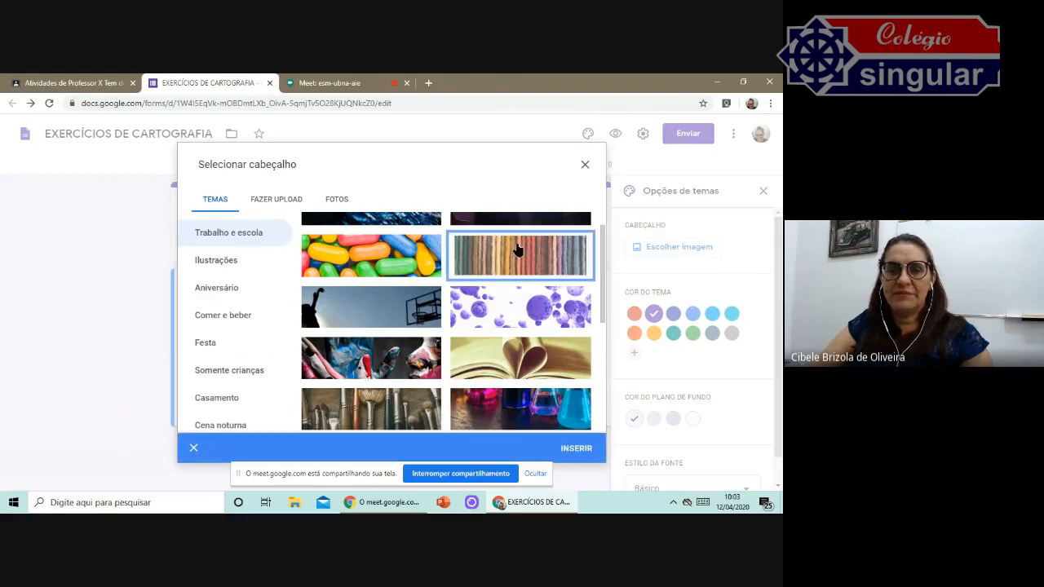
click(583, 449)
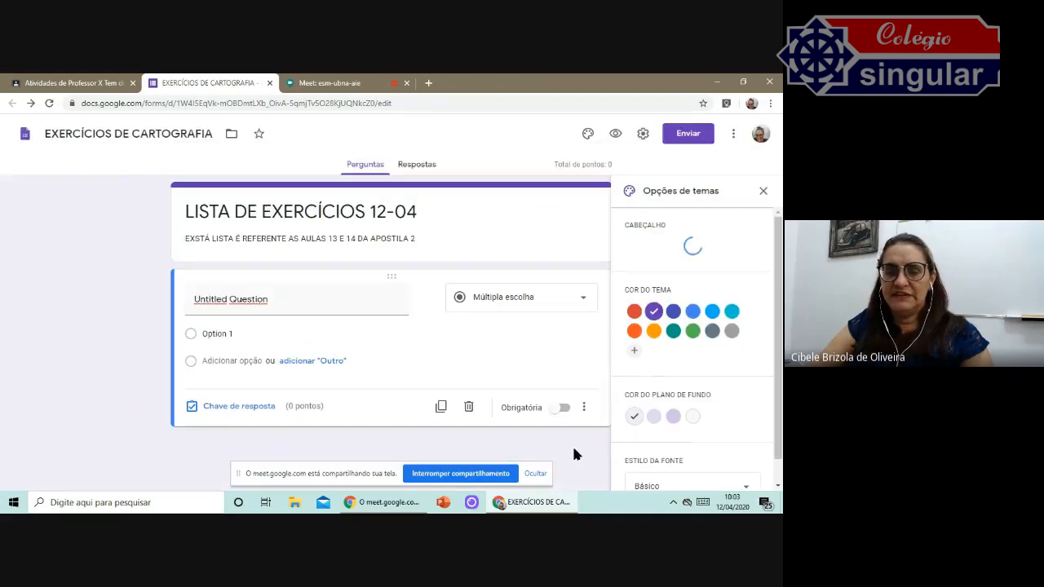
Set the theme colour to orange.
drag(351, 468, 2, 472)
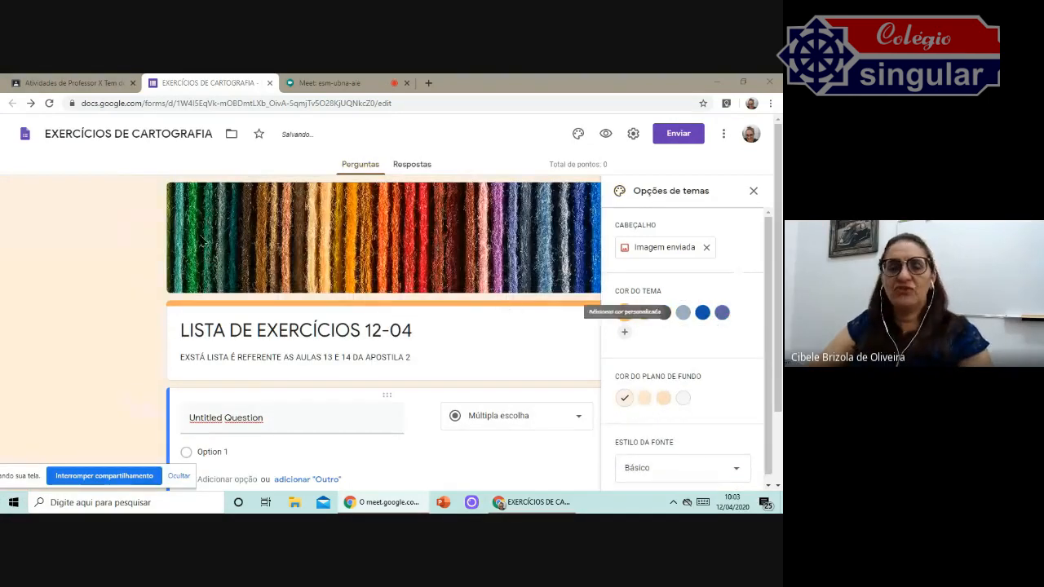
click(702, 314)
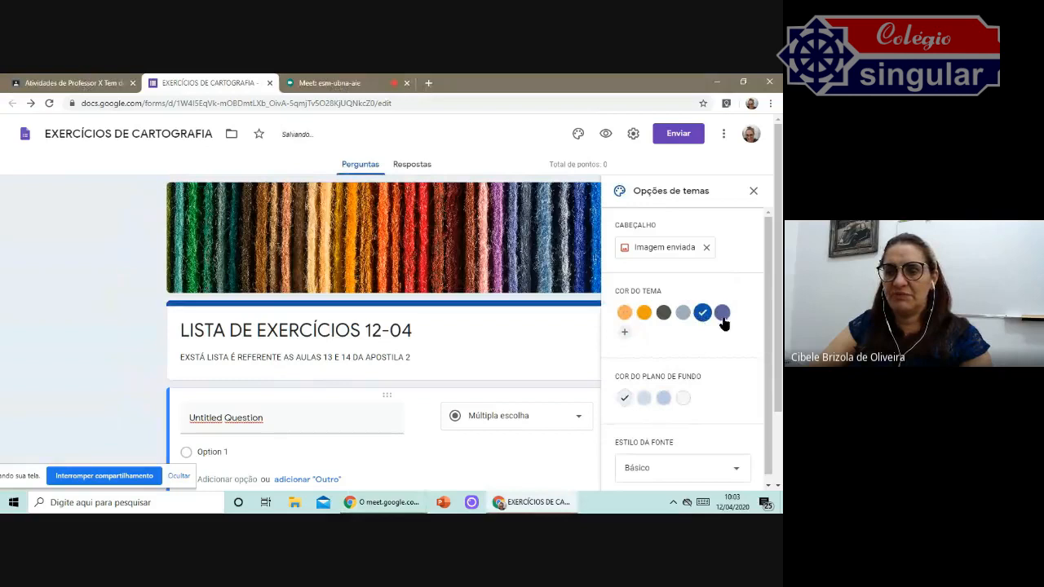
click(644, 314)
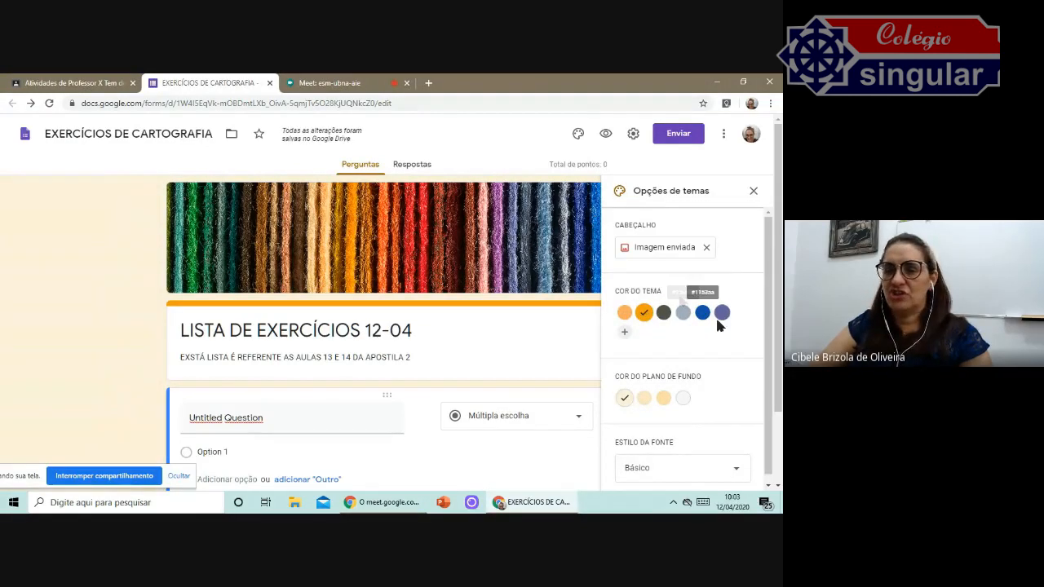
Set the background colour to the darkest orange shade and close the theme options.
scroll(721, 337, down, 3)
click(663, 390)
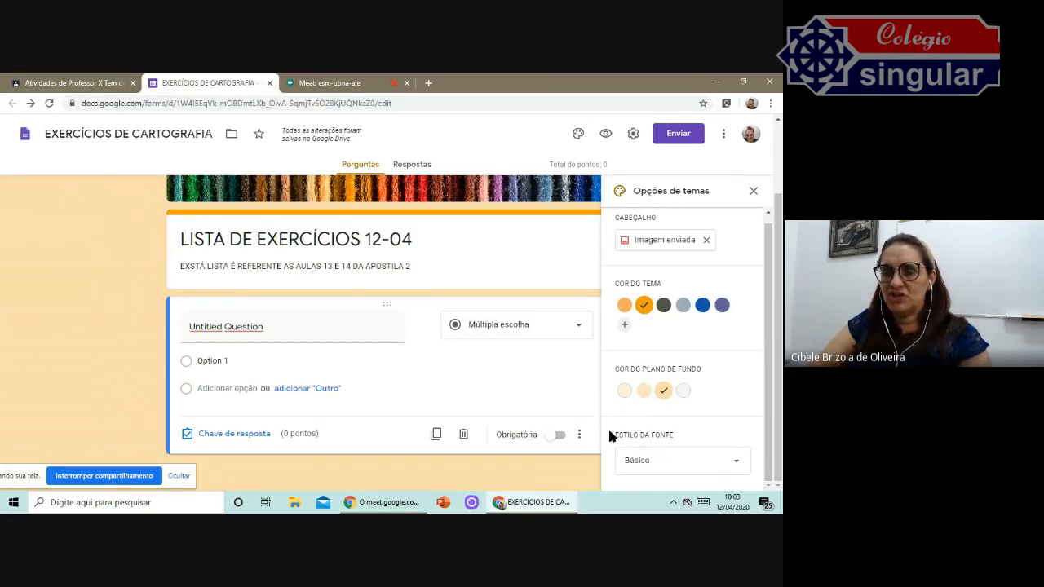
click(742, 463)
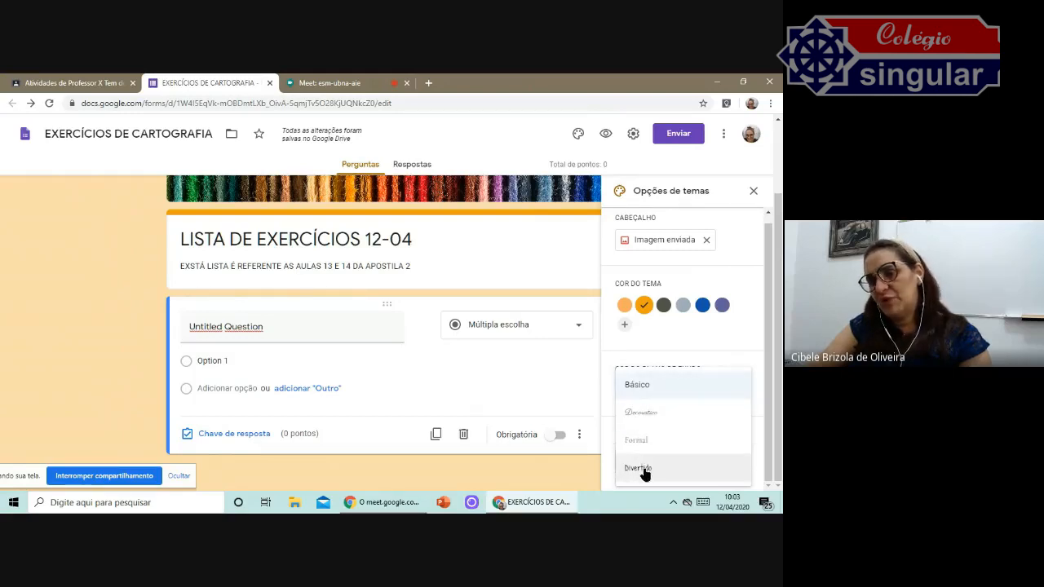
click(754, 192)
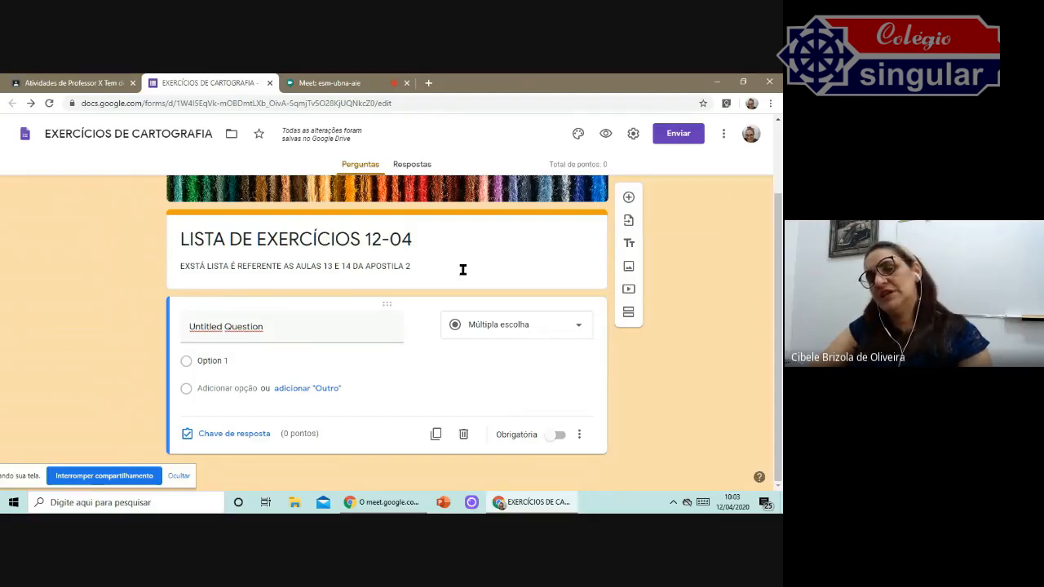
Preview the form, then review its general settings and the more-options menu without changing anything.
click(604, 135)
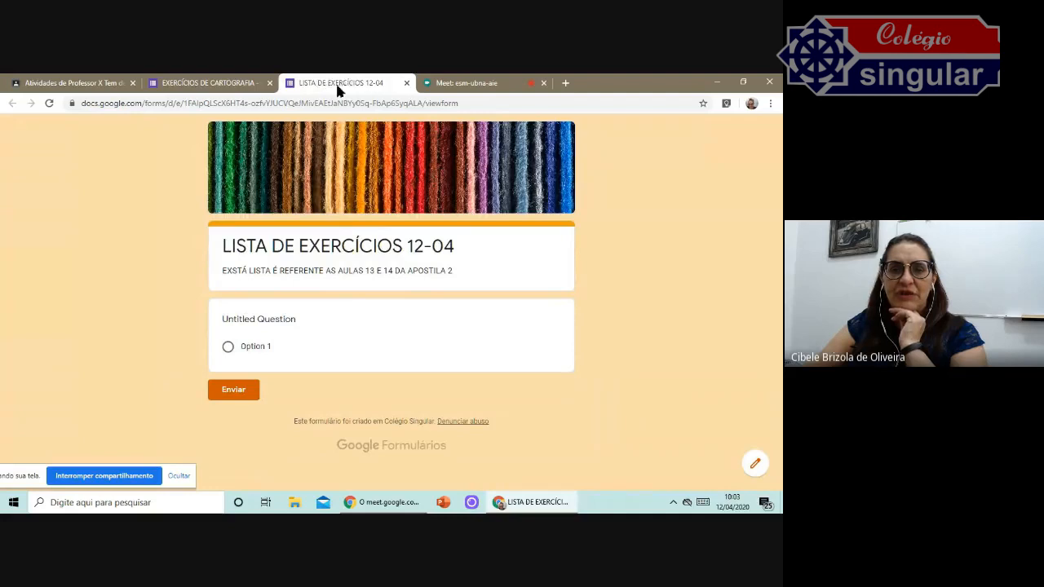
click(407, 83)
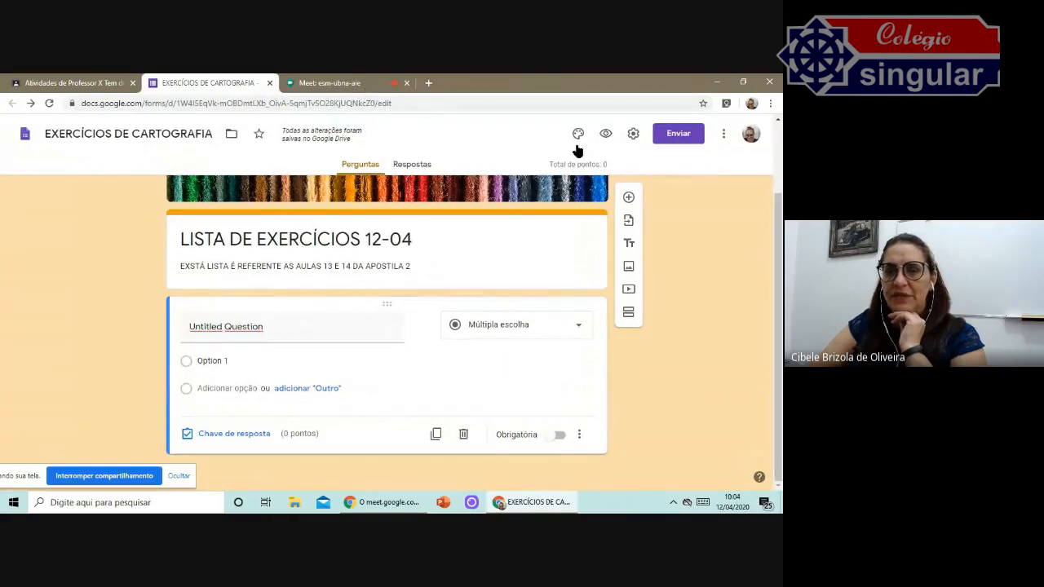
click(634, 137)
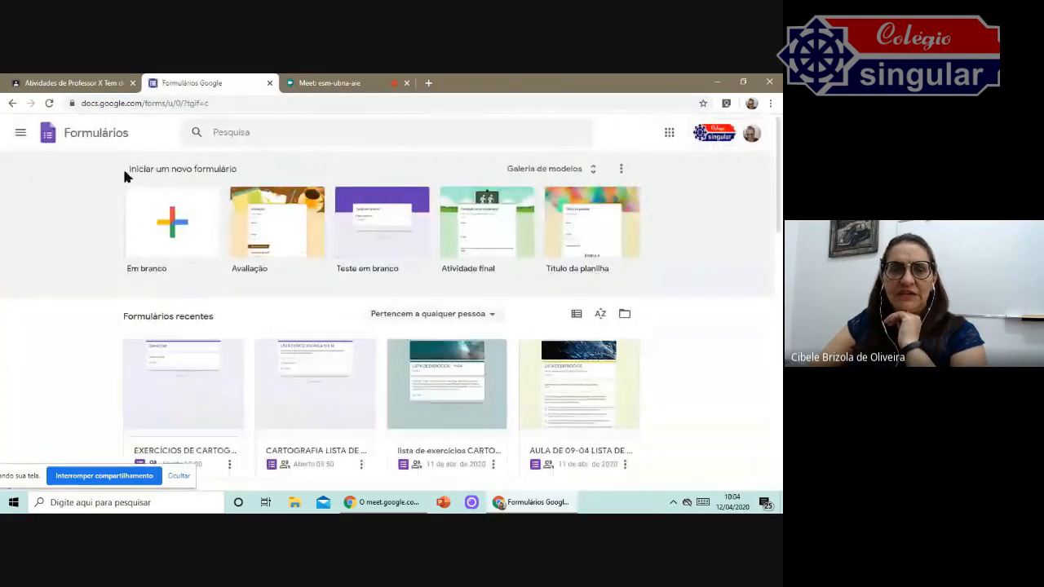
click(12, 104)
click(633, 136)
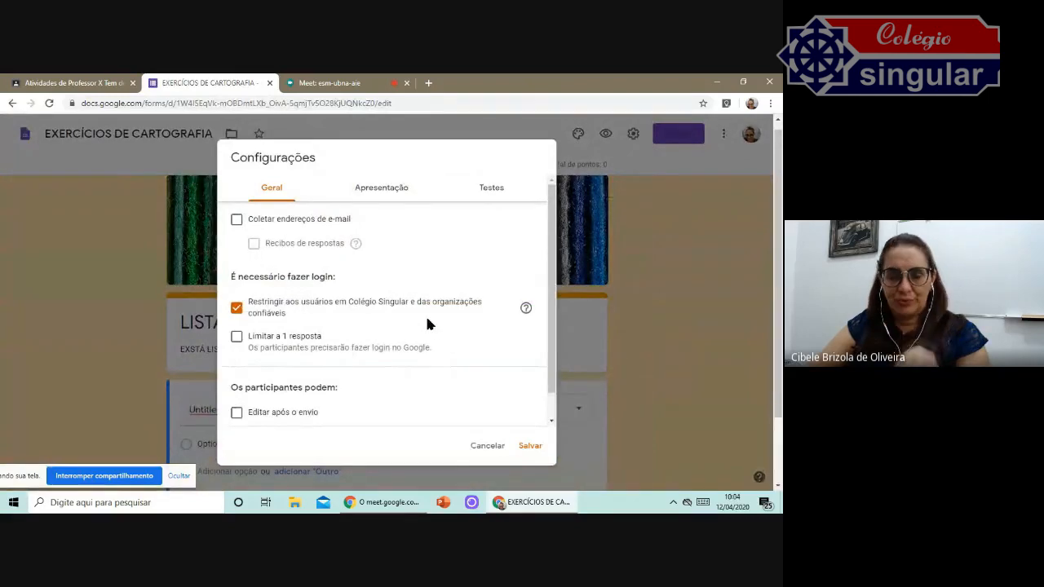
click(708, 285)
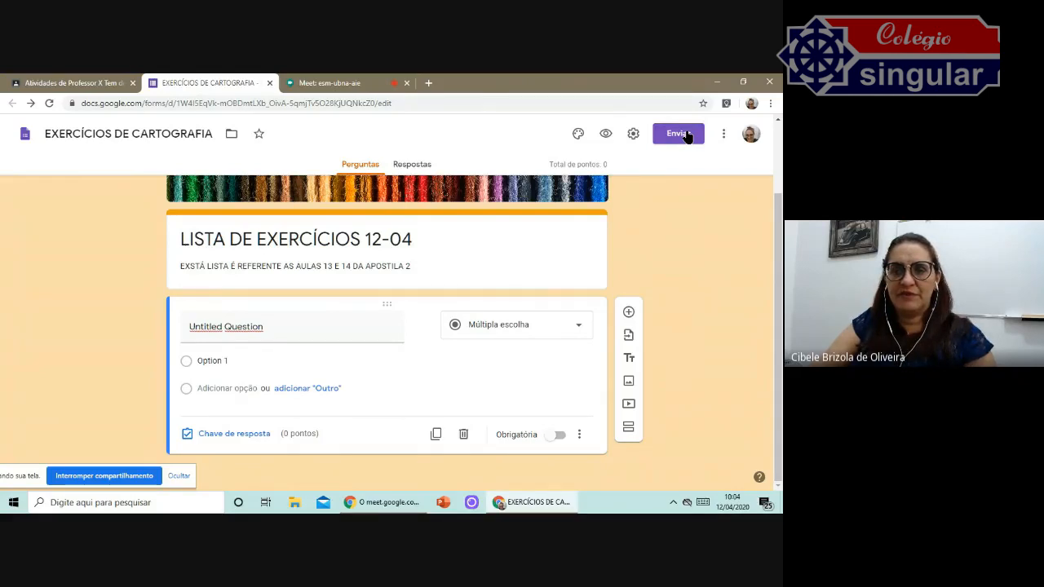
click(723, 133)
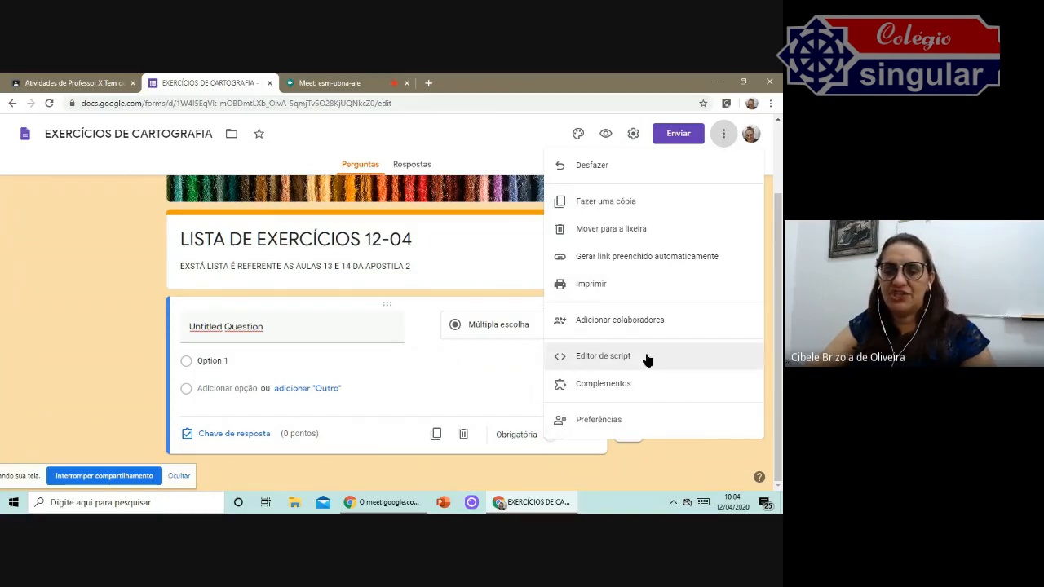
click(697, 450)
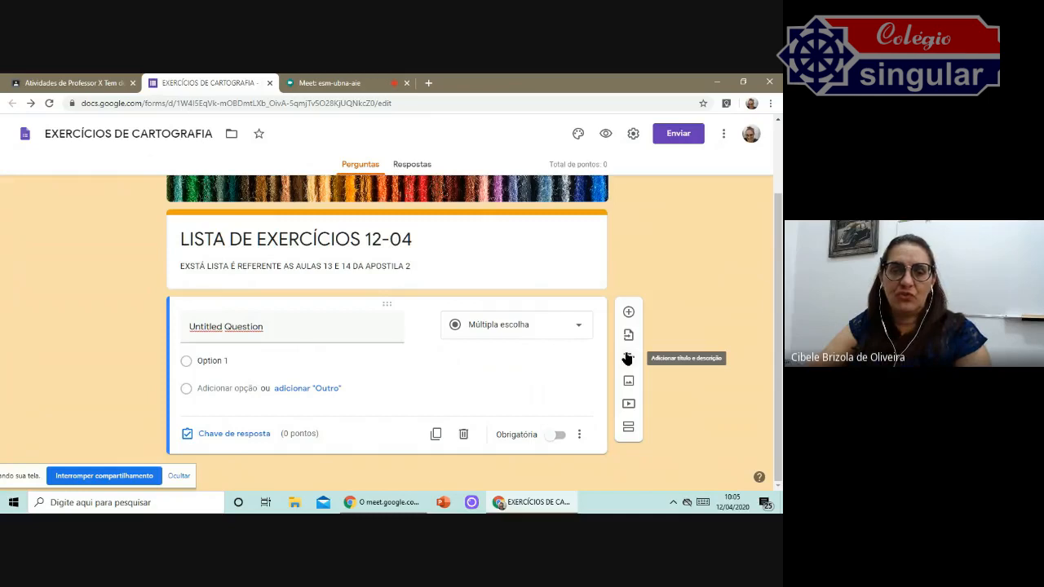
Remove the stray X from the description's first word so it reads ESTÁ.
click(199, 265)
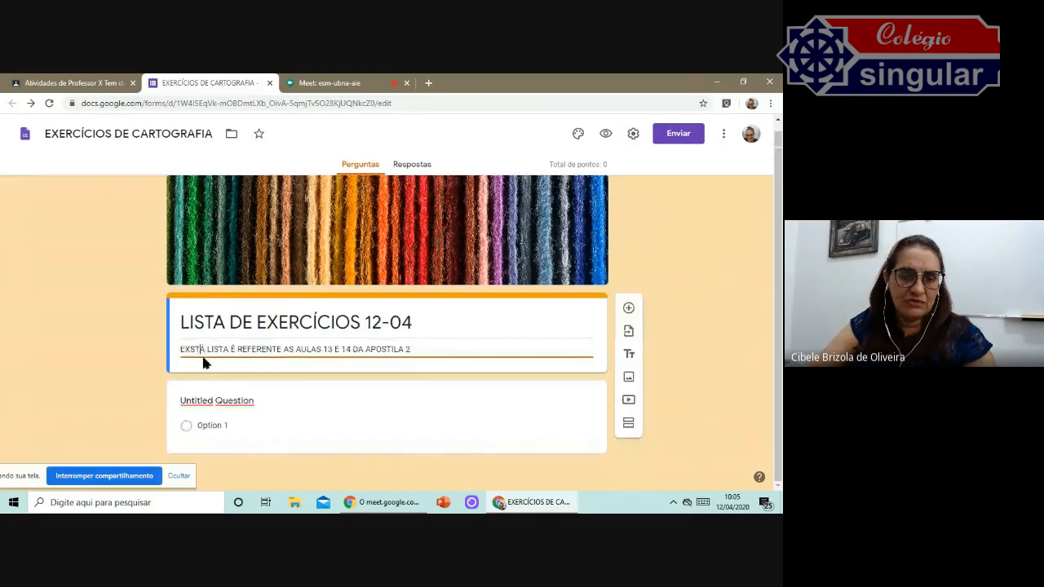
click(187, 354)
key(BackSpace)
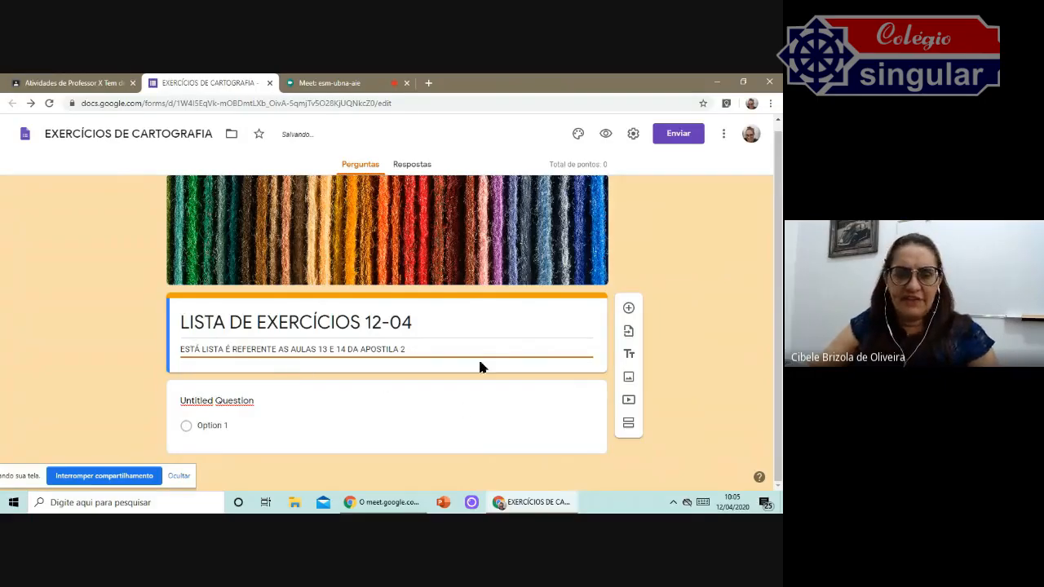
click(706, 343)
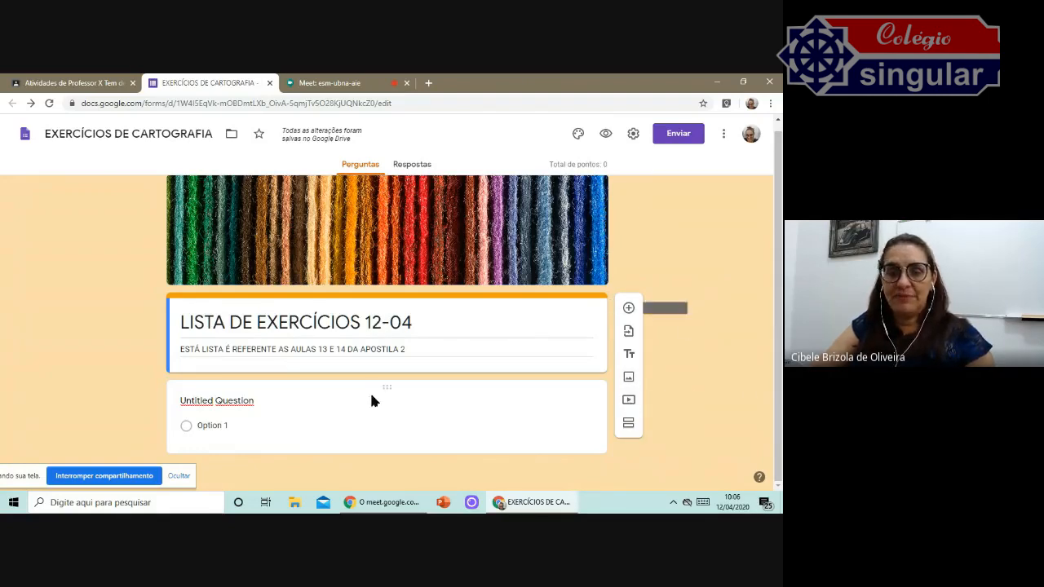
Open a new browser tab and search Google for DECARTOGRAFIA to find cartography material.
click(259, 397)
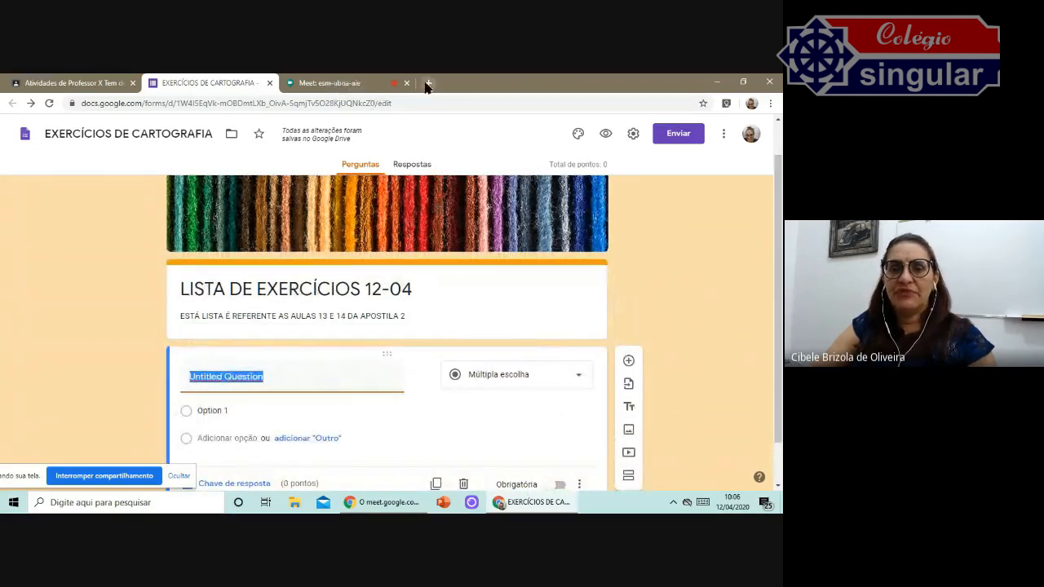
click(427, 83)
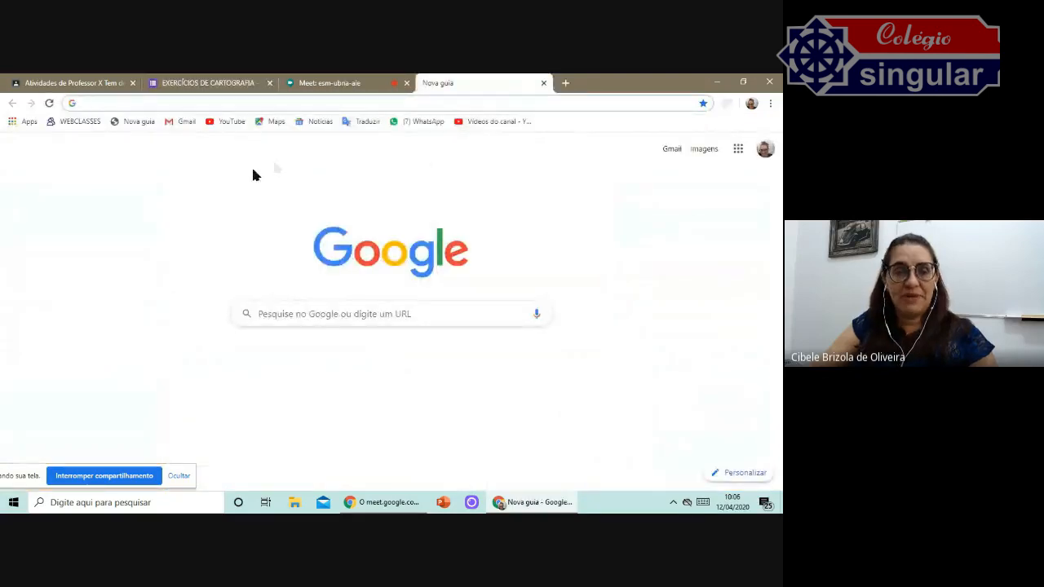
click(296, 307)
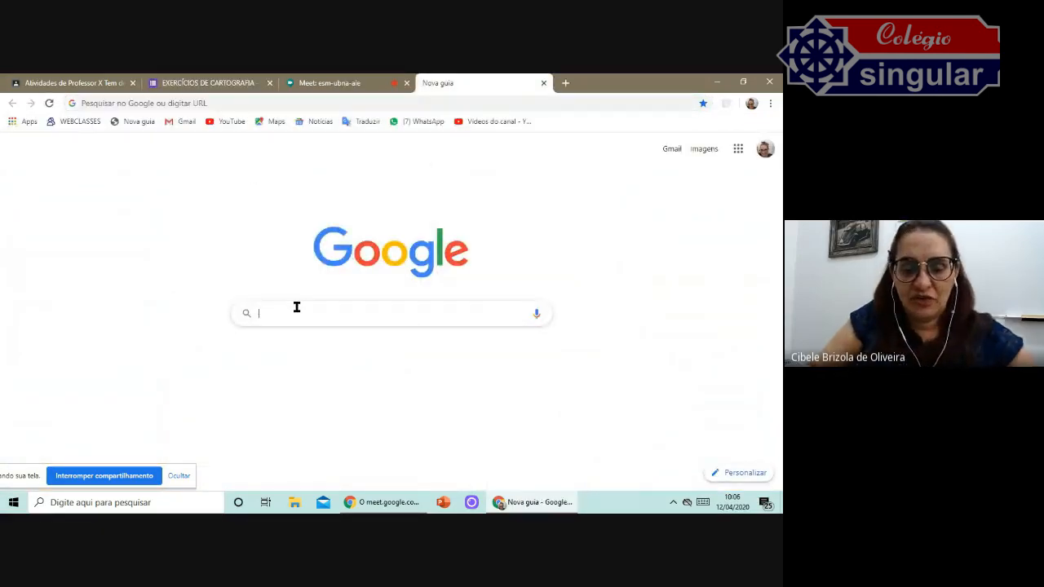
text(EXERCI)
key(BackSpace)
key(BackSpace)
key(BackSpace)
key(BackSpace)
key(BackSpace)
key(BackSpace)
key(BackSpace)
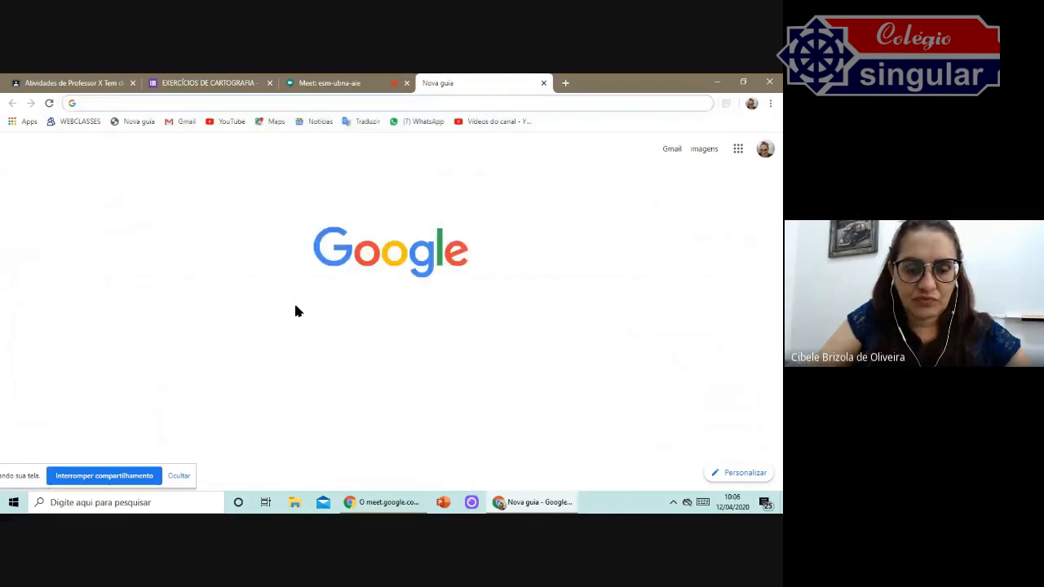
text(EXERCICIOS)
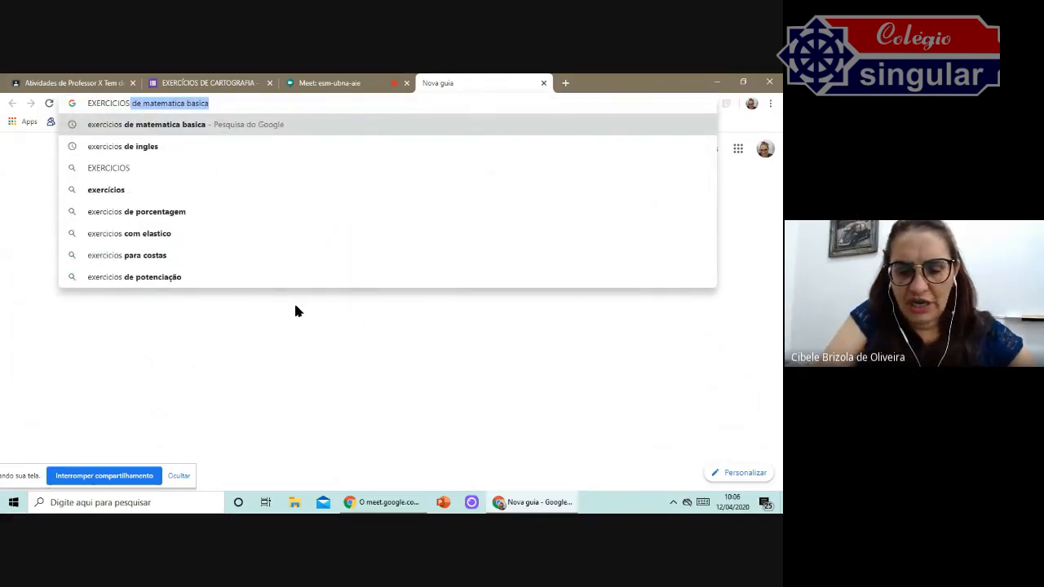
key(ctrl+a)
text(DECARTOGRAFIA)
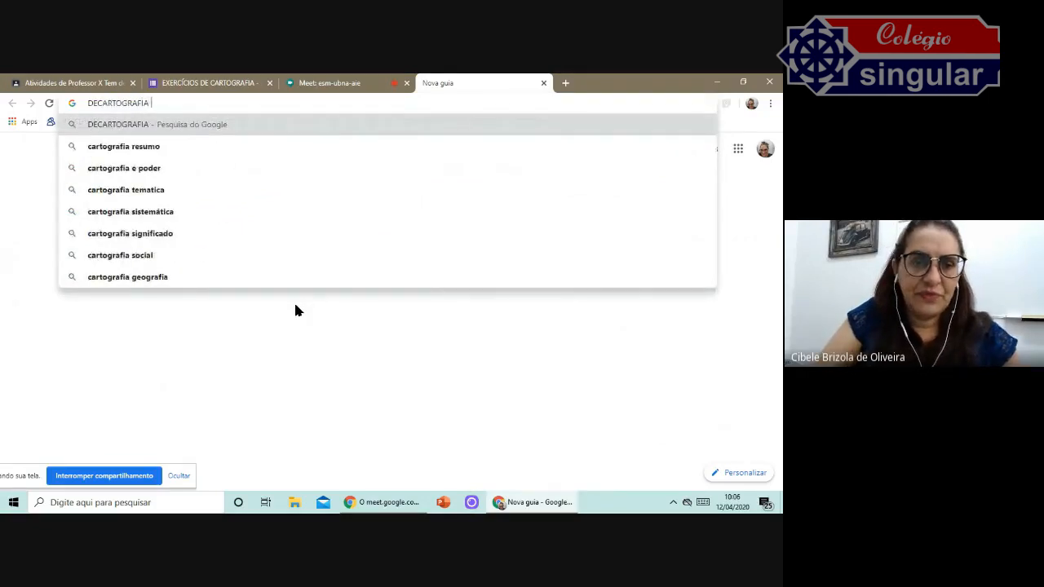
key(Return)
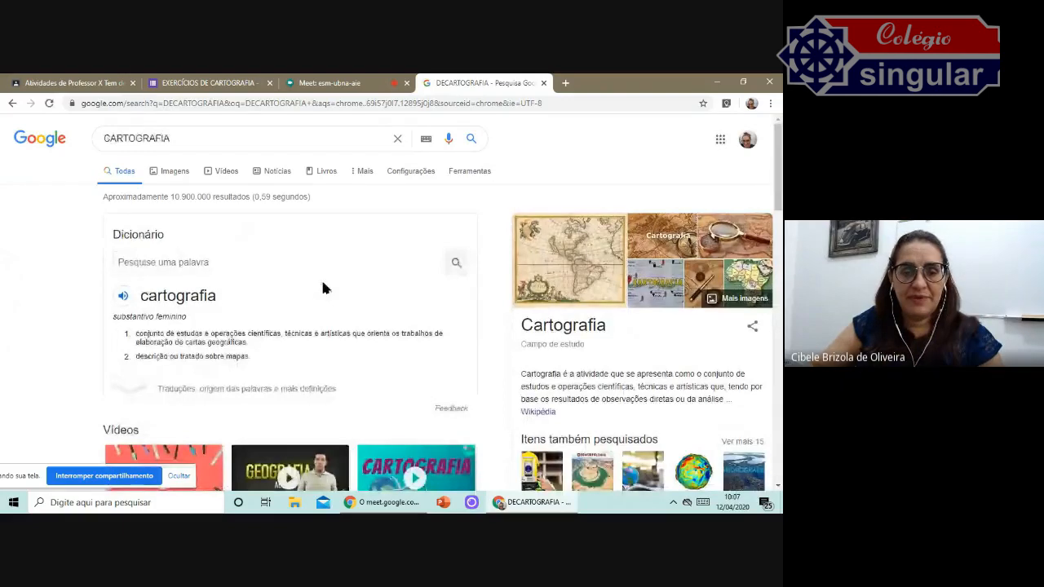
scroll(326, 286, down, 5)
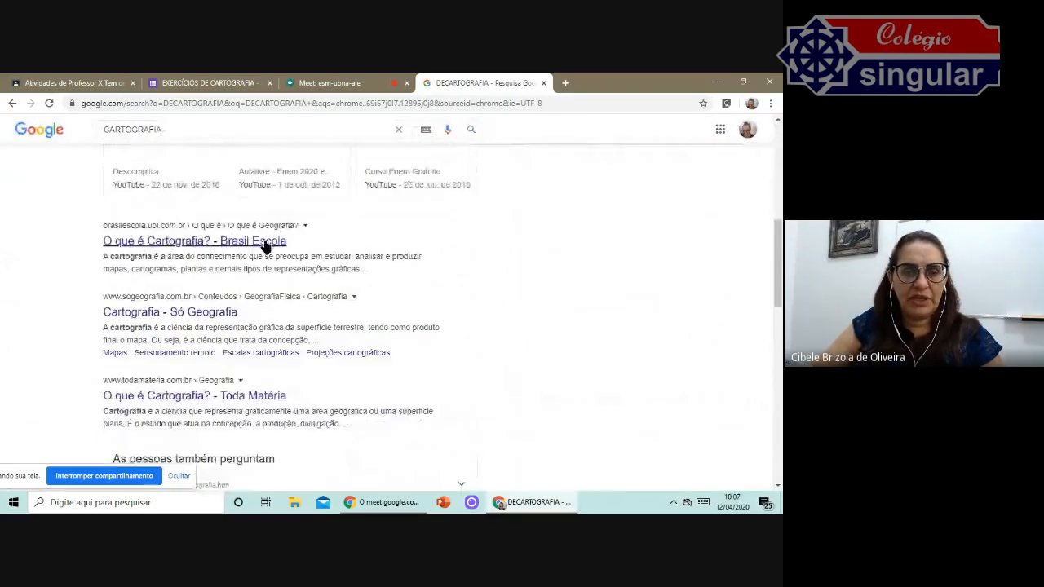
Browse the cartography search results and open the Brasil Escola article about cartography.
scroll(278, 249, down, 2)
scroll(327, 262, down, 7)
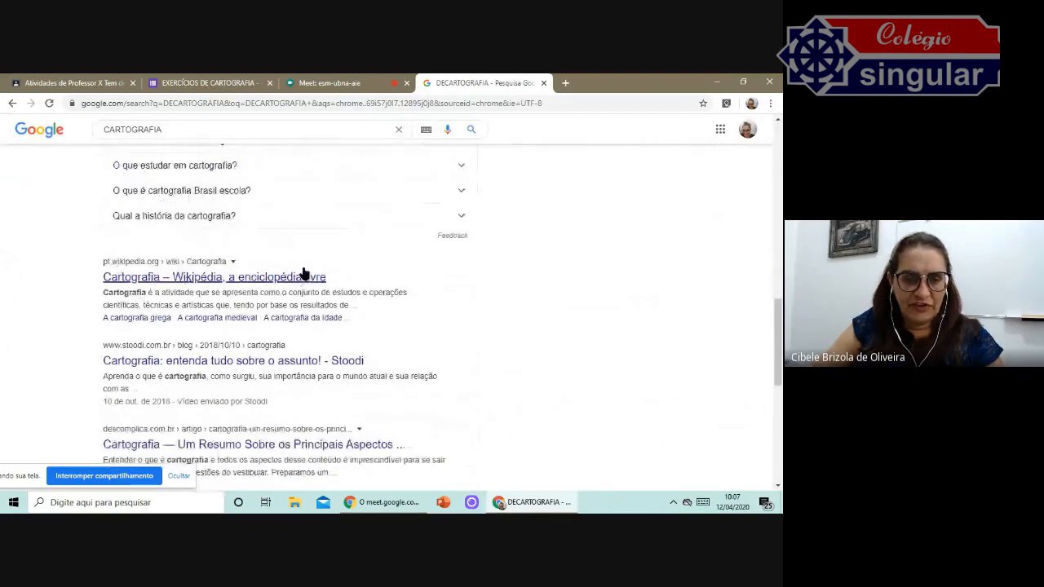
scroll(334, 297, down, 2)
scroll(274, 322, up, 7)
scroll(274, 318, up, 7)
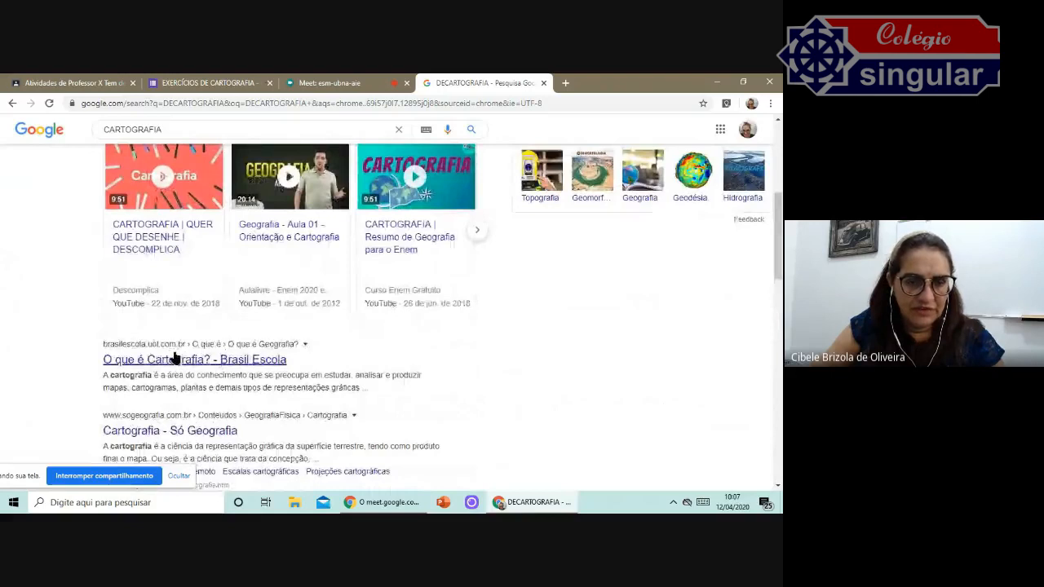
click(173, 358)
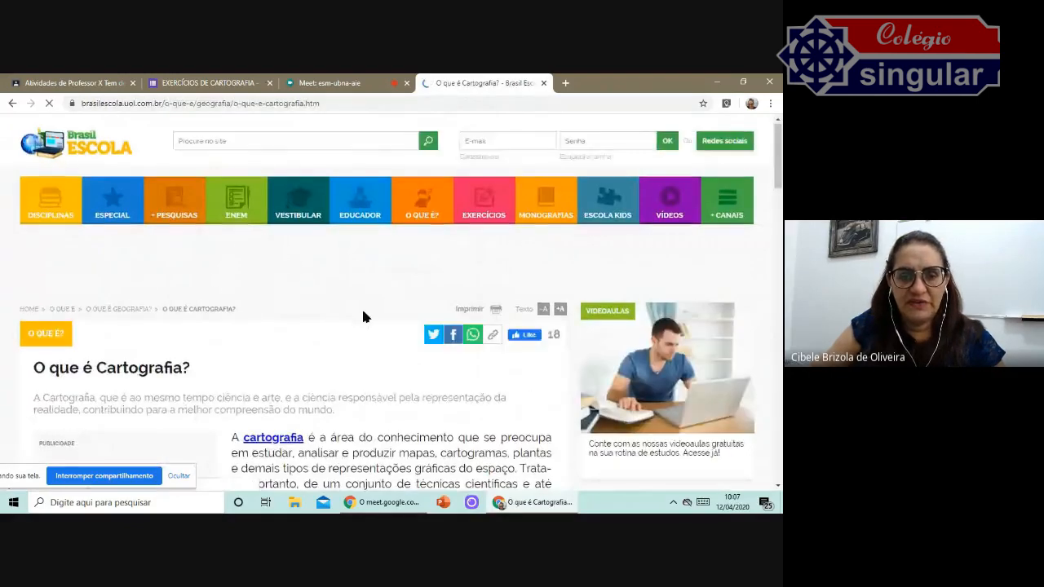
scroll(361, 308, down, 6)
scroll(366, 318, up, 7)
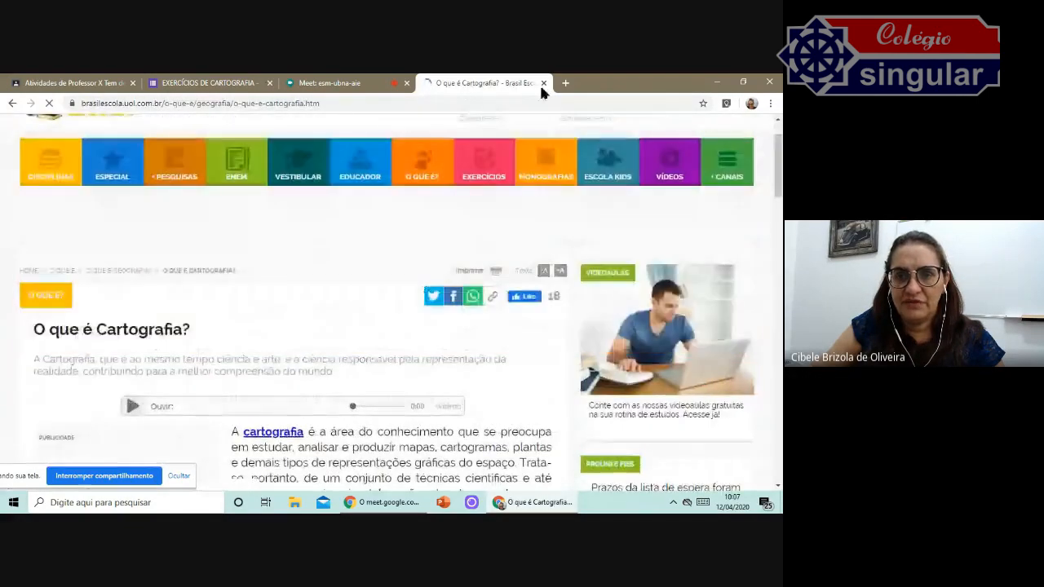
Close the article tab, open a new tab and search Google for EXERCICIOS CARTOGRAFIA.
click(544, 83)
click(429, 83)
click(333, 310)
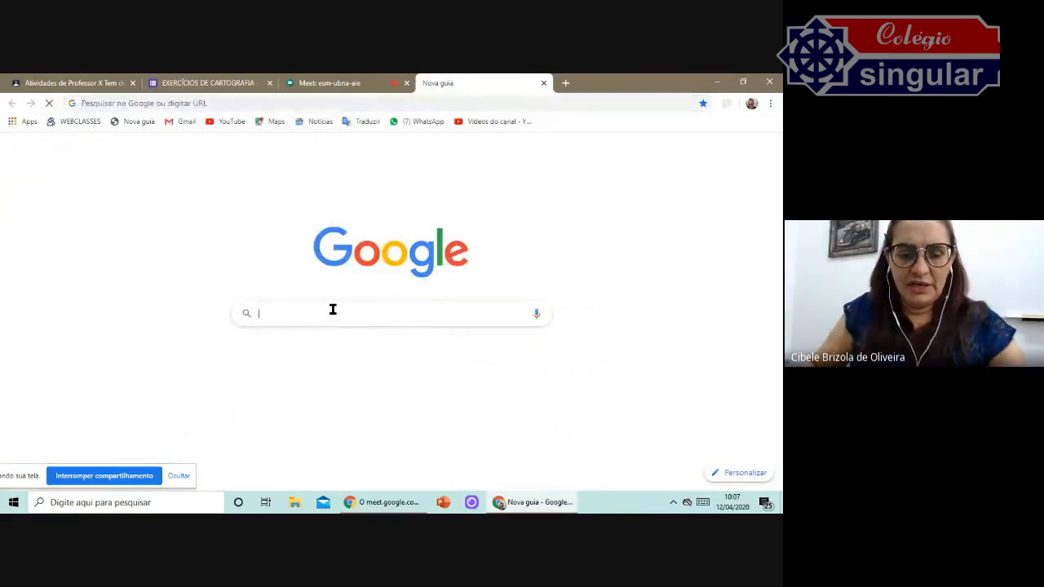
text(EXERCIIOS)
key(BackSpace)
key(BackSpace)
key(BackSpace)
key(BackSpace)
key(BackSpace)
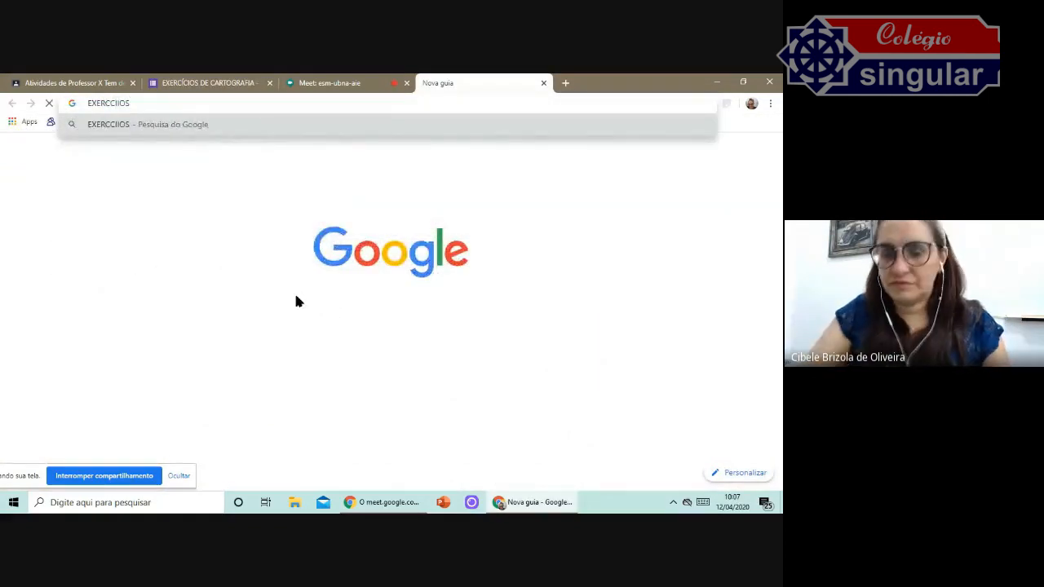
text(CIOS)
key(Return)
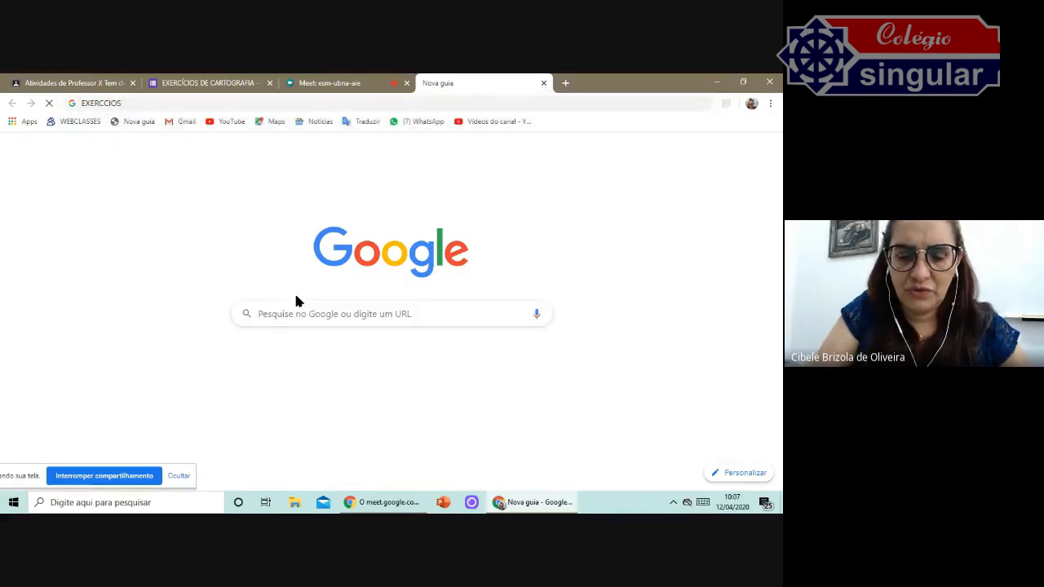
click(154, 103)
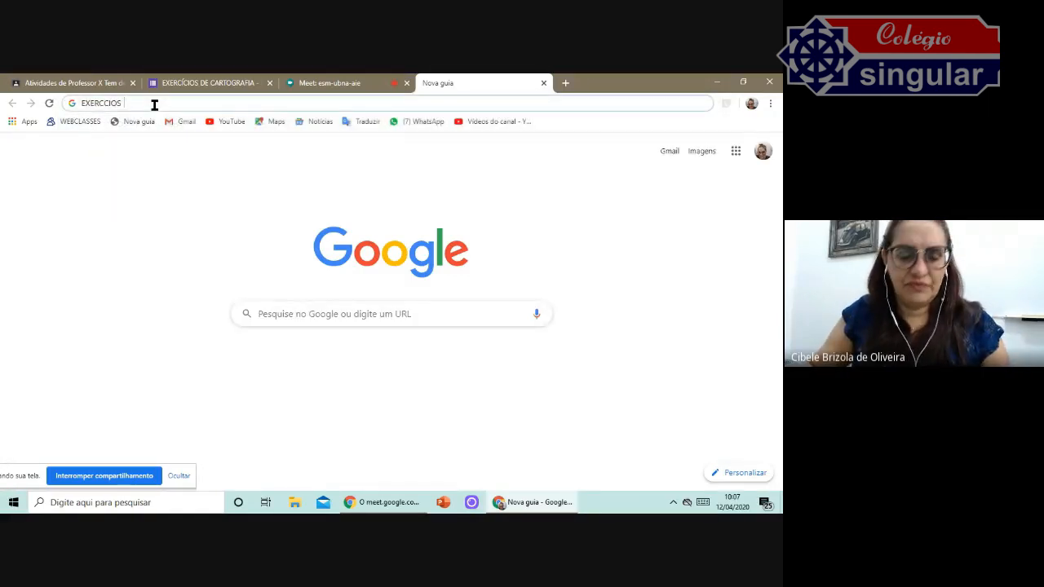
text(EXERCICIOS CARTOGRAFIA)
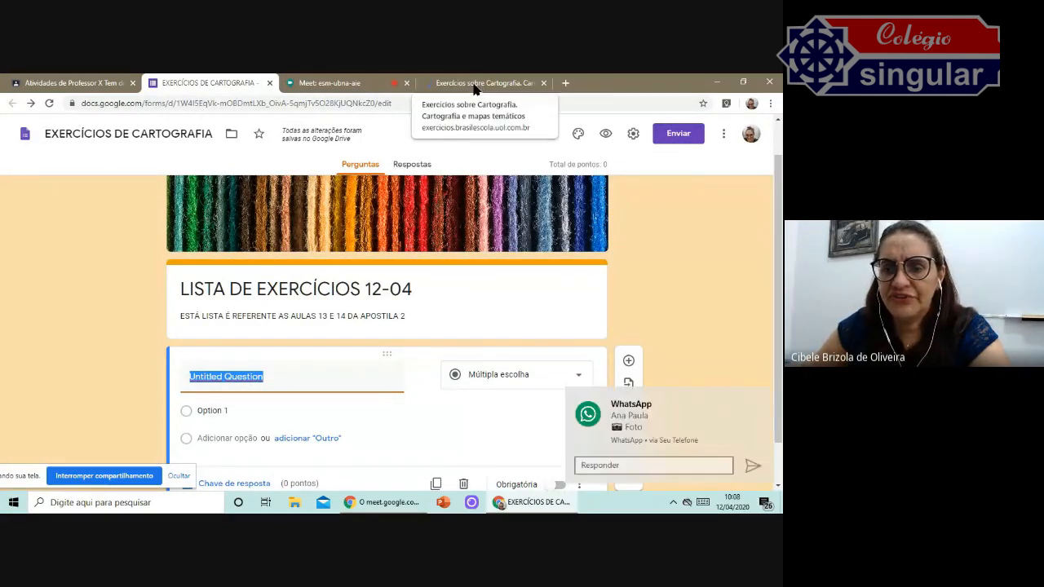
Open the cartography exercises page and copy the statement of Questão 2.
click(763, 398)
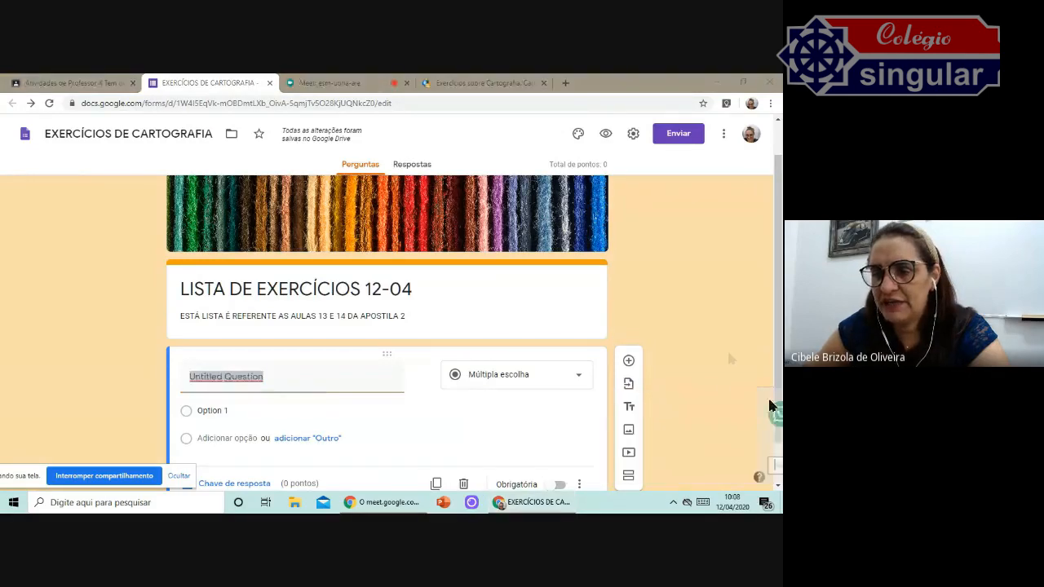
click(473, 85)
scroll(224, 243, down, 1)
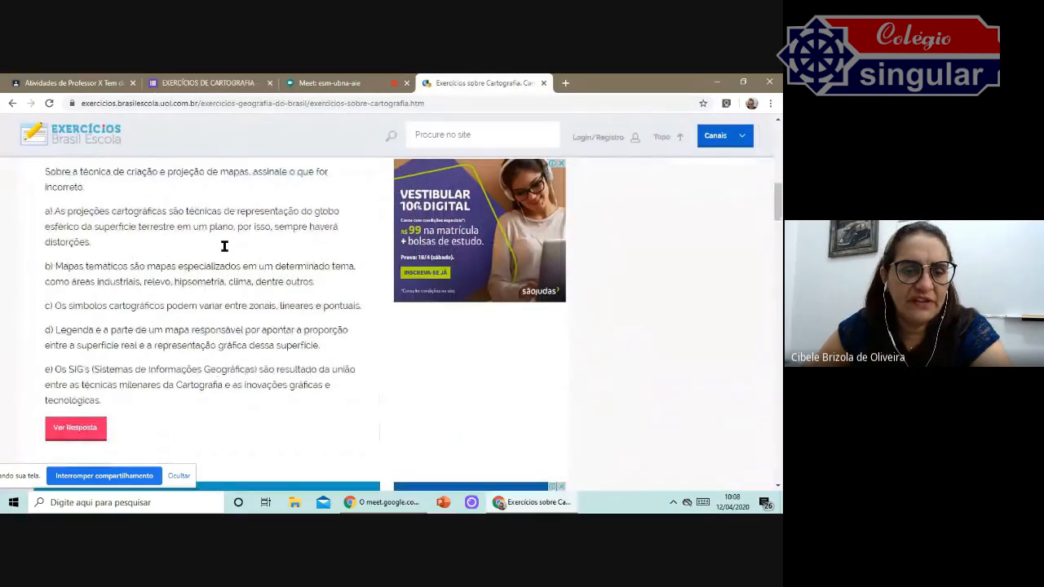
scroll(188, 253, up, 1)
drag(46, 211, 142, 225)
right_click(143, 225)
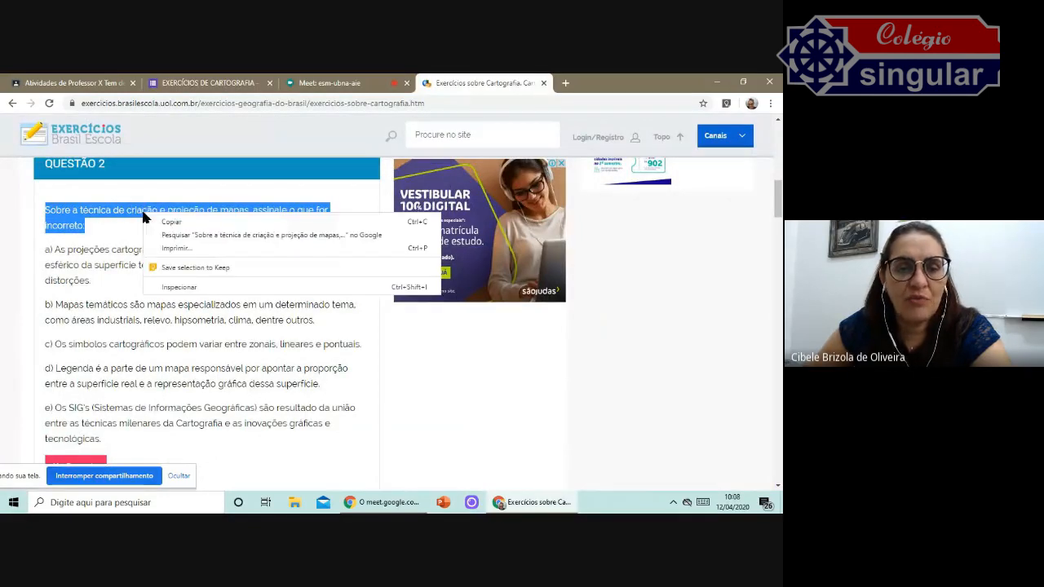
click(181, 224)
Paste the copied statement as the title of the first multiple-choice question.
scroll(412, 363, down, 1)
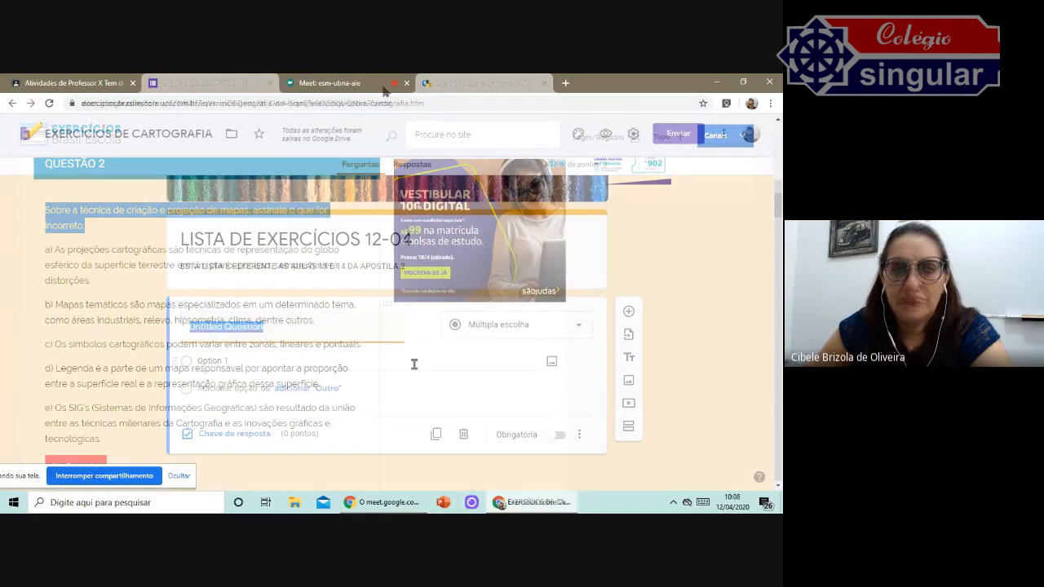
click(289, 328)
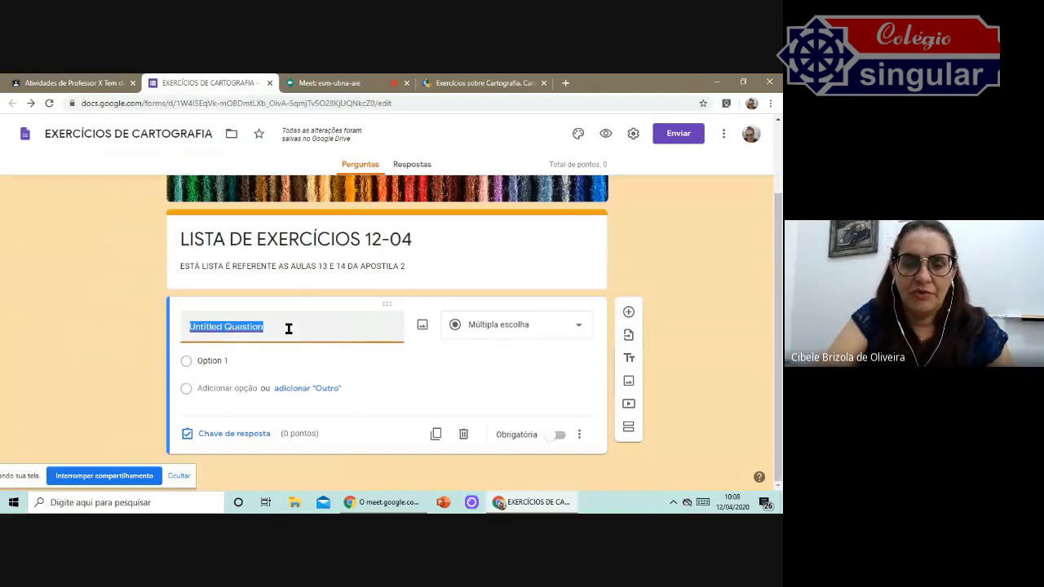
text(Sobre a técnica de criação e projeção de mapas, assinale o que for incorreto:)
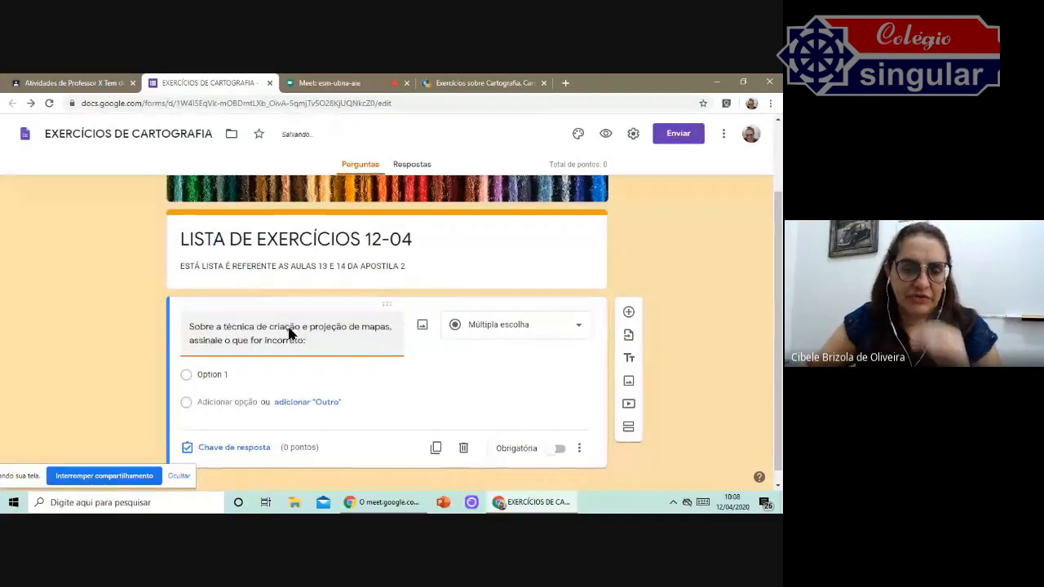
scroll(390, 379, down, 1)
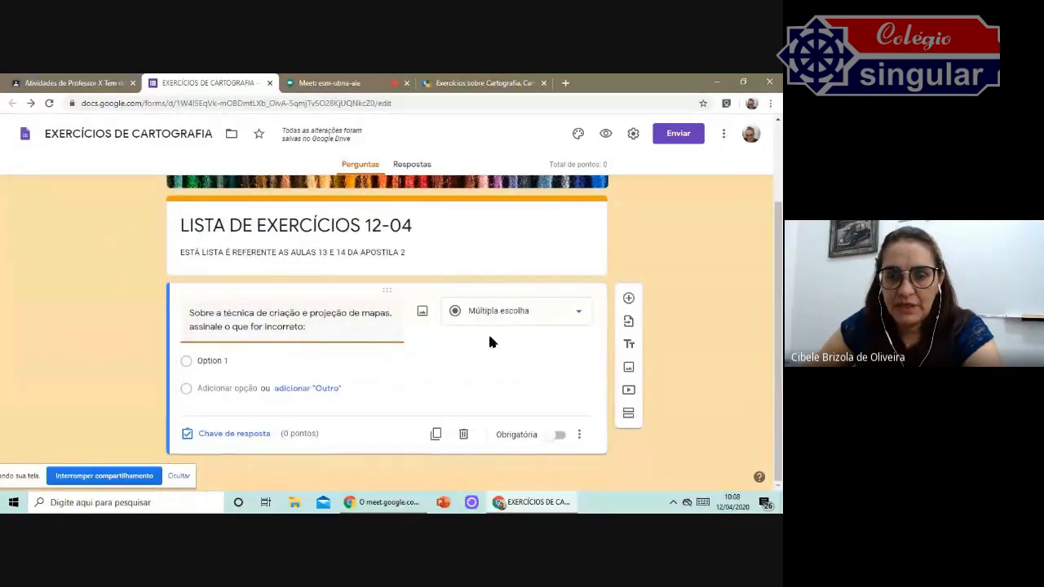
Copy the five alternatives a) to e) from Questão 2 and paste them into the question's first option.
click(219, 361)
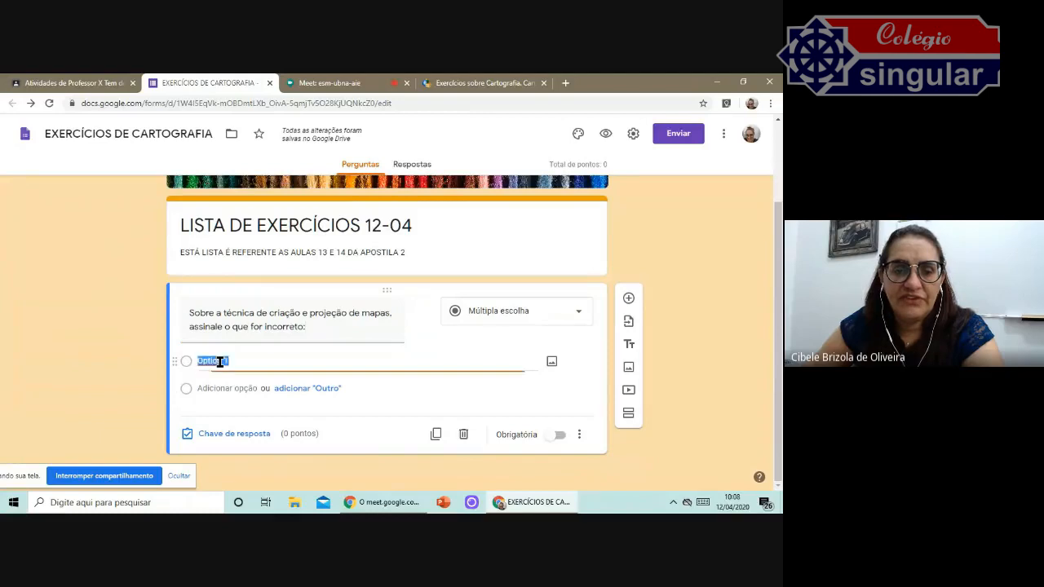
click(472, 83)
drag(45, 253, 273, 440)
right_click(233, 271)
click(257, 269)
click(209, 82)
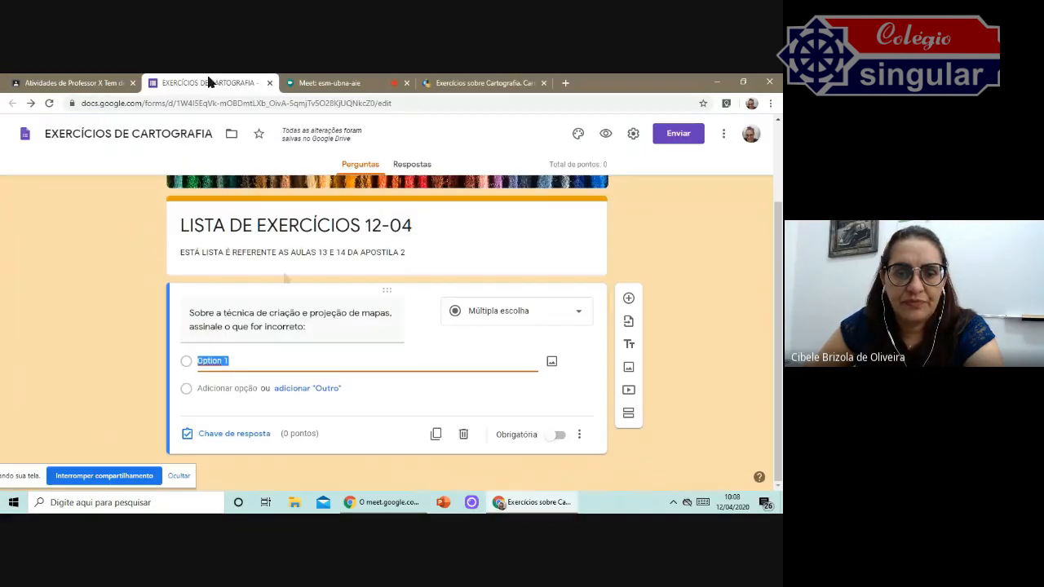
click(216, 360)
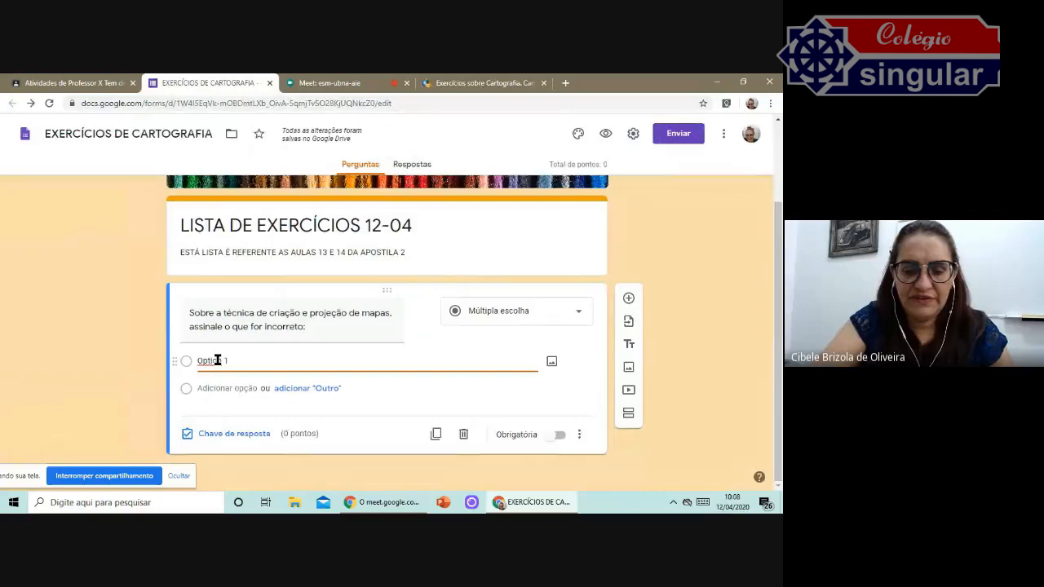
key(ctrl+v)
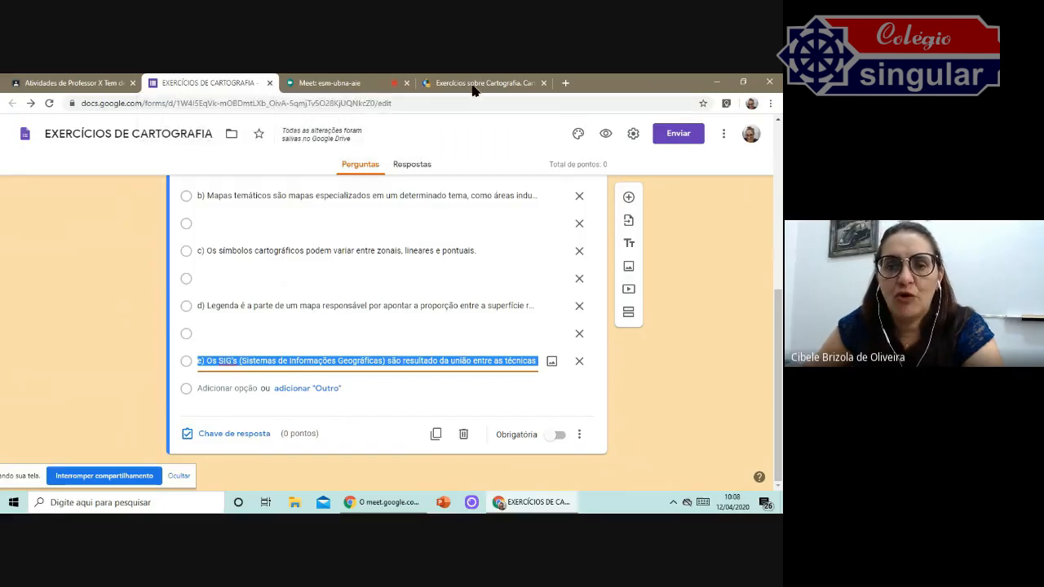
Delete the empty option rows left between the pasted alternatives.
scroll(475, 266, up, 3)
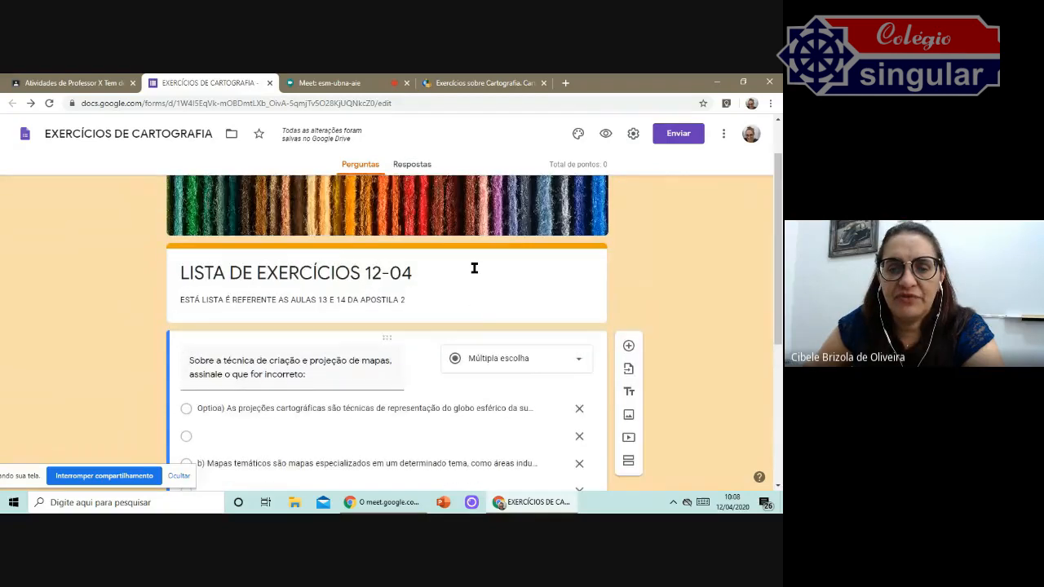
scroll(322, 349, down, 1)
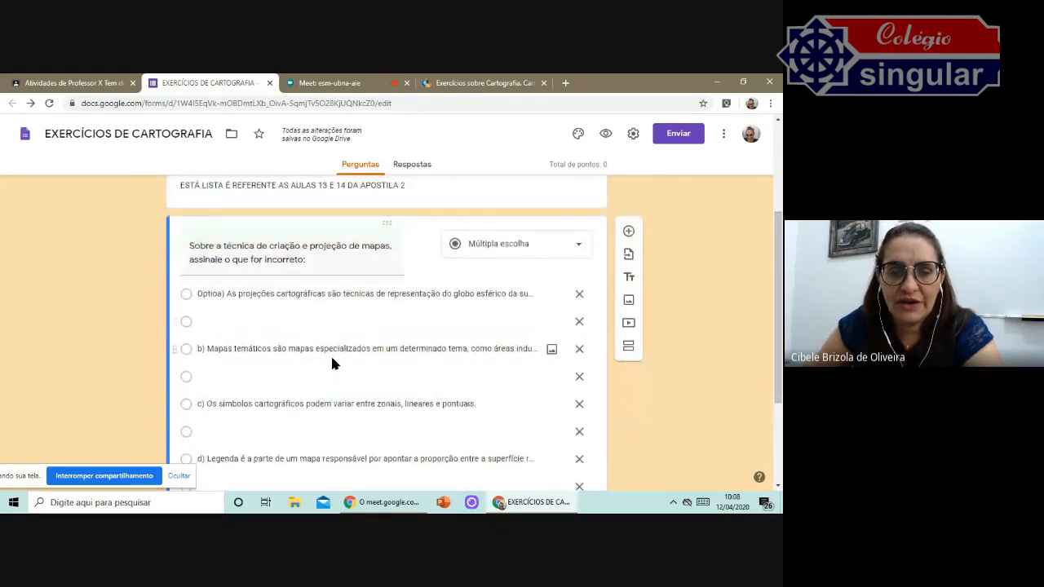
click(218, 293)
triple_click(217, 294)
click(218, 293)
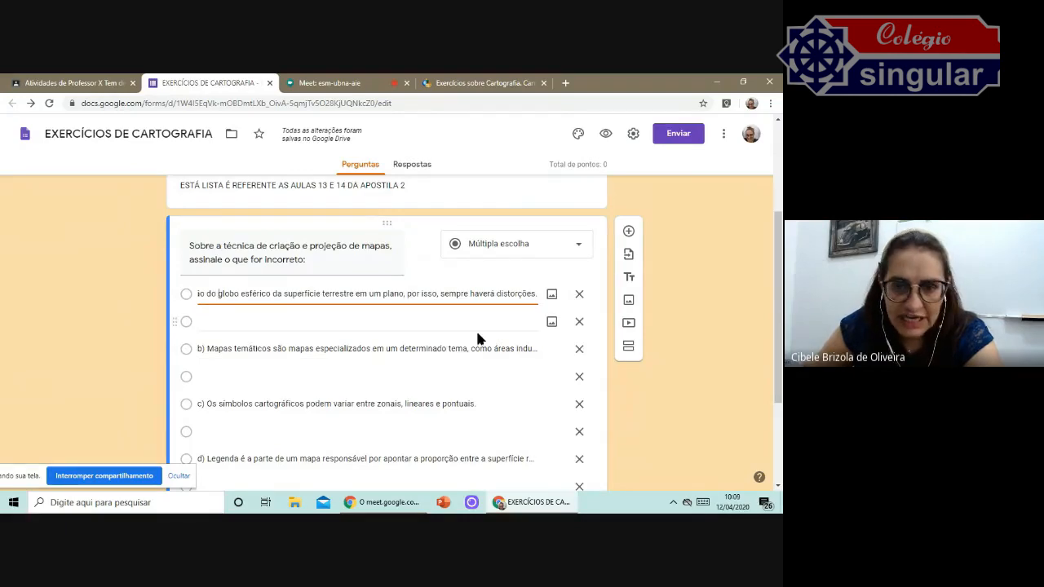
click(580, 323)
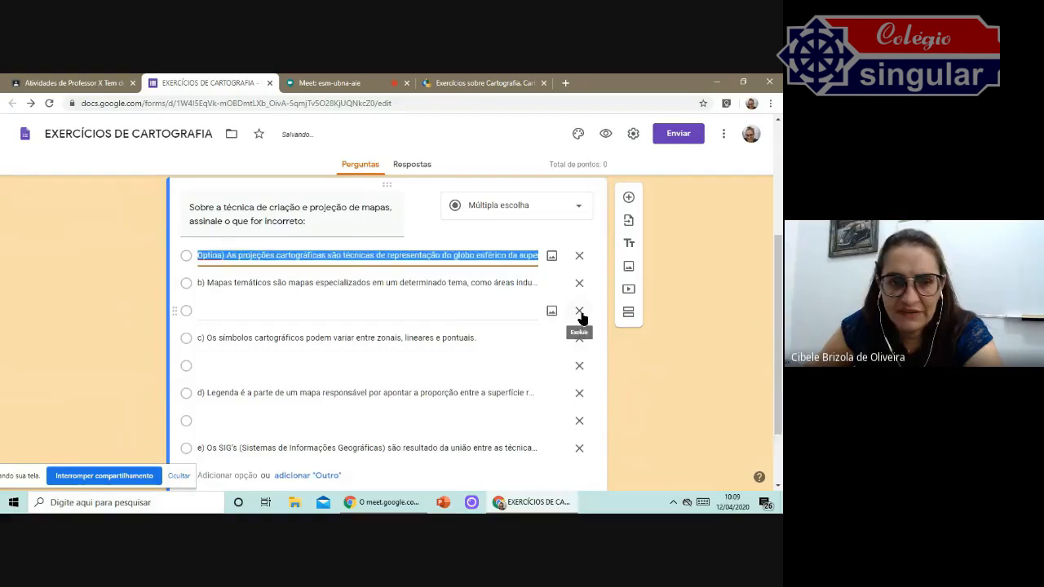
click(580, 313)
click(577, 339)
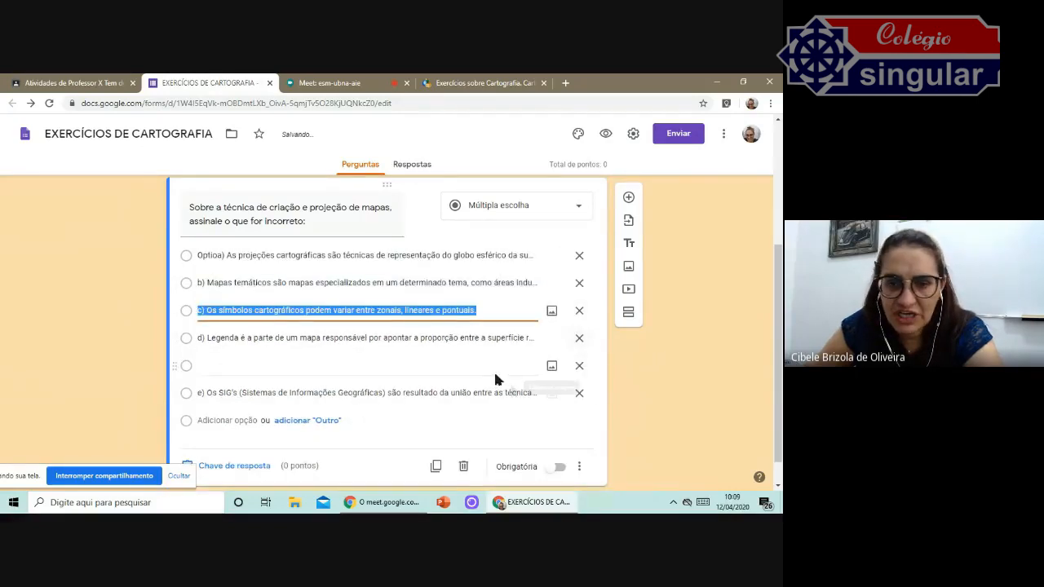
click(580, 366)
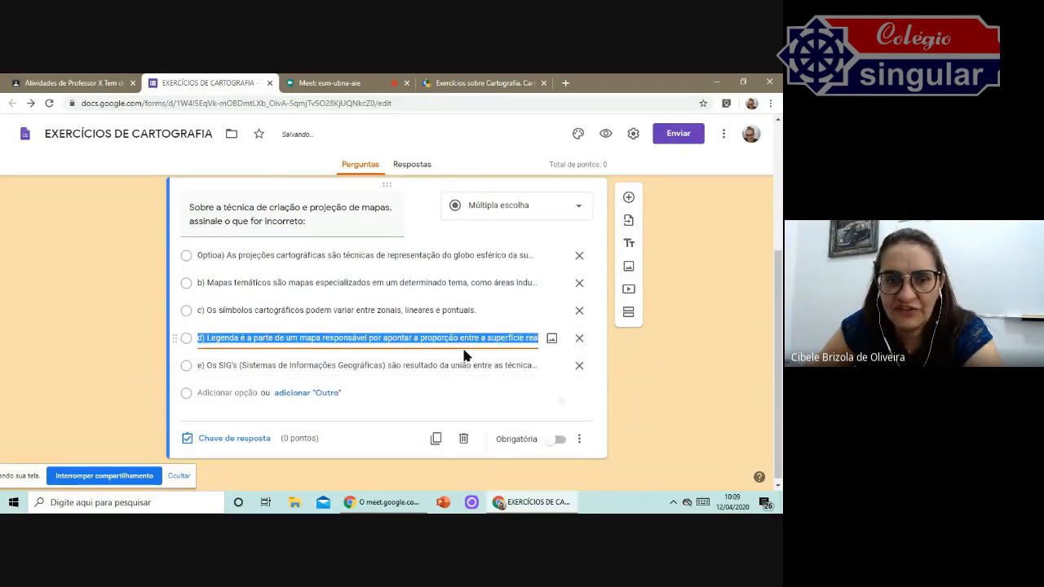
Remove the leftover word Option from the first alternative so it begins with a).
scroll(465, 356, up, 1)
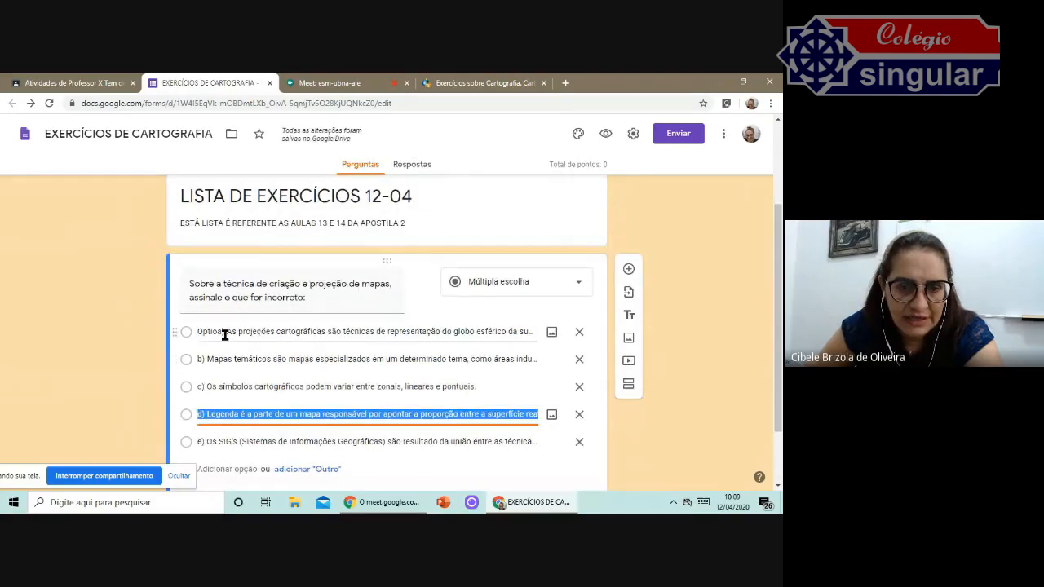
click(225, 334)
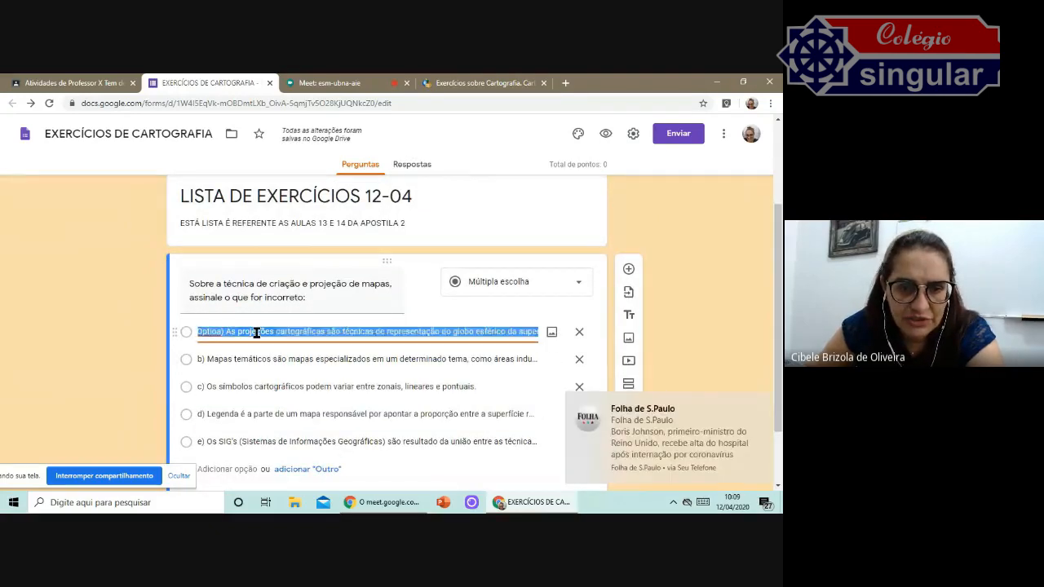
double_click(256, 331)
click(236, 331)
key(Left)
key(Left)
key(Left)
key(Left)
key(Left)
key(Left)
key(BackSpace)
key(BackSpace)
key(BackSpace)
key(BackSpace)
key(BackSpace)
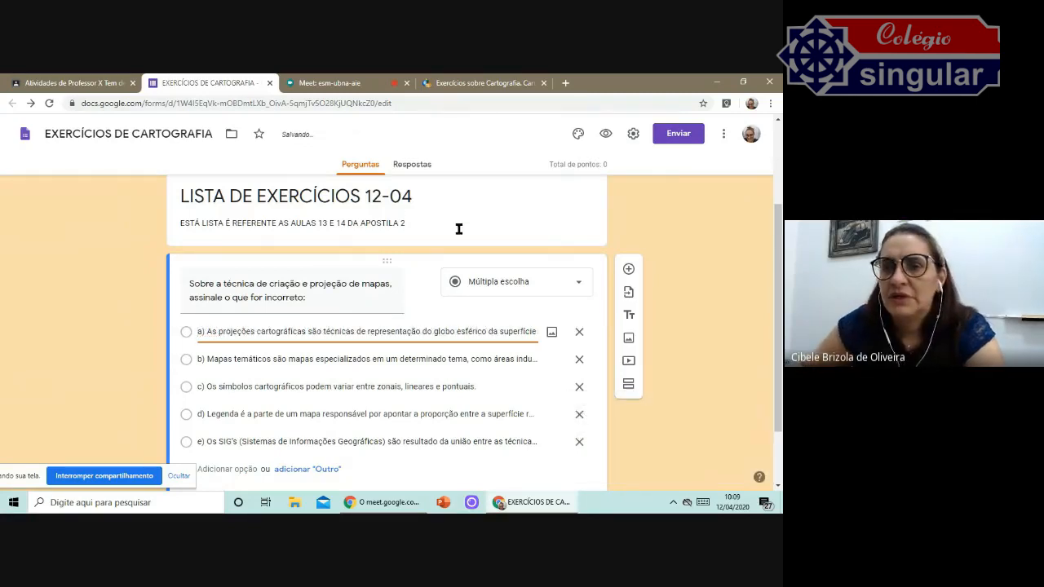
Open the question type list and keep the question as Múltipla escolha.
scroll(535, 242, up, 2)
scroll(535, 293, down, 1)
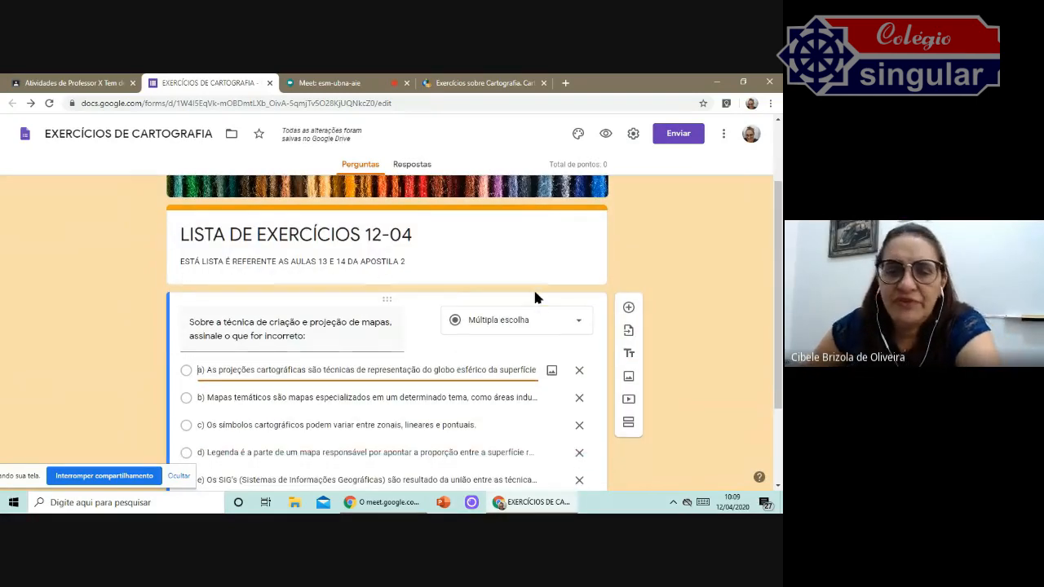
scroll(628, 312, down, 1)
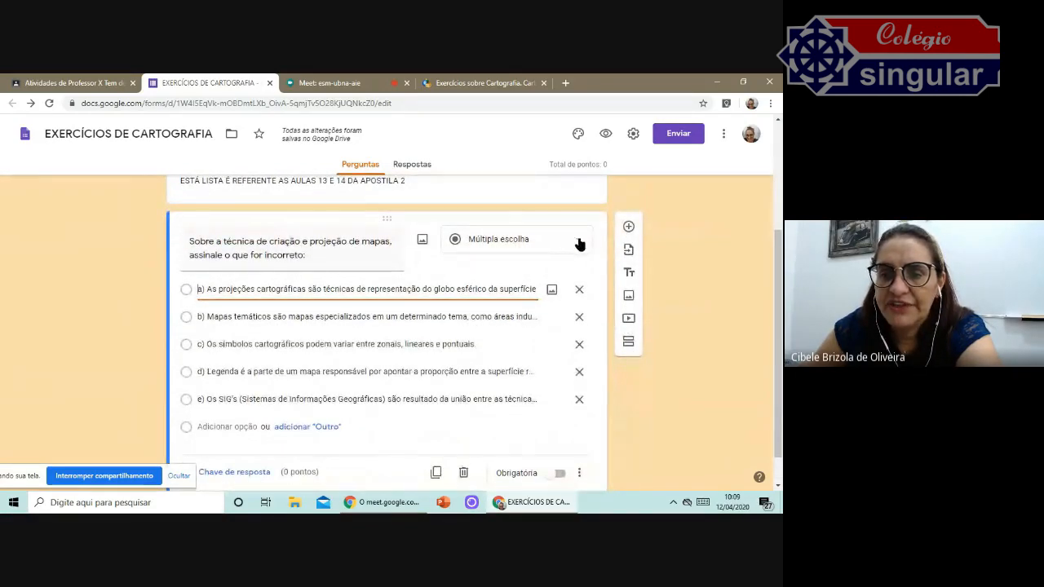
click(579, 243)
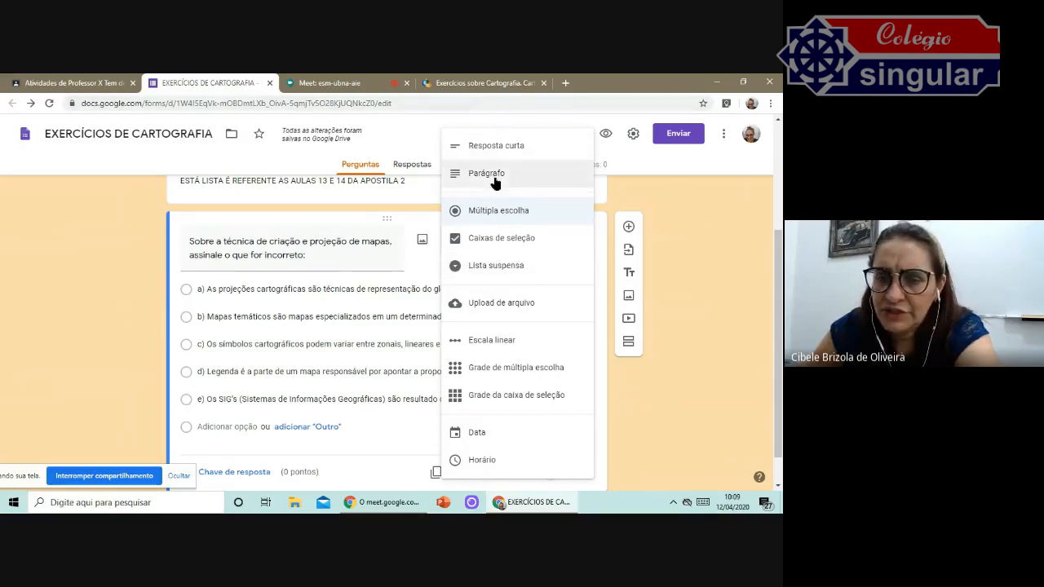
click(491, 211)
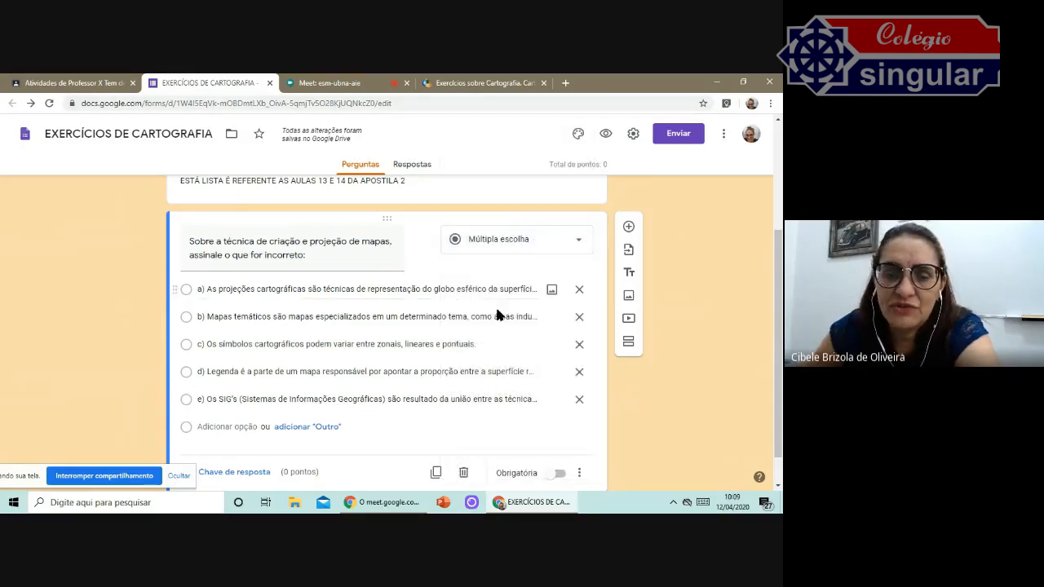
scroll(489, 313, down, 1)
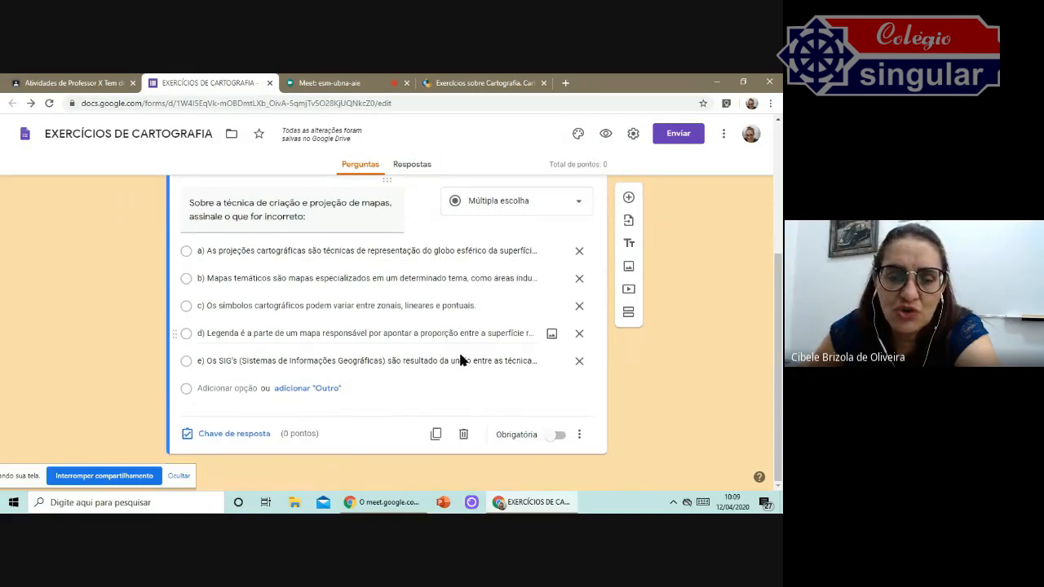
Reveal the answer to Questão 2 on the exercise page and return to the form.
click(529, 79)
scroll(205, 269, down, 2)
click(85, 351)
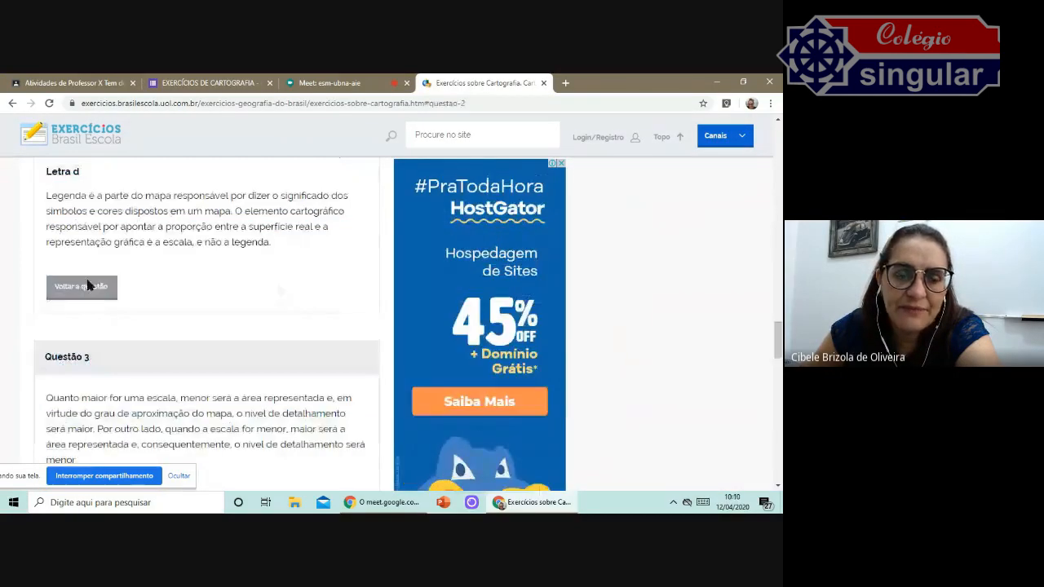
click(210, 85)
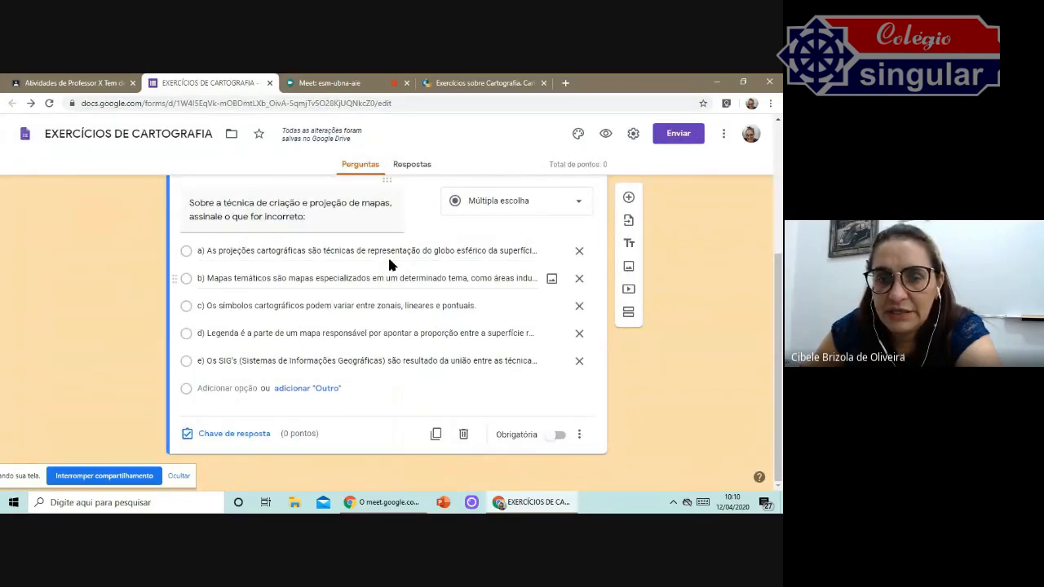
Mark alternative d) as the correct answer in the answer key and make the question required.
scroll(389, 259, up, 1)
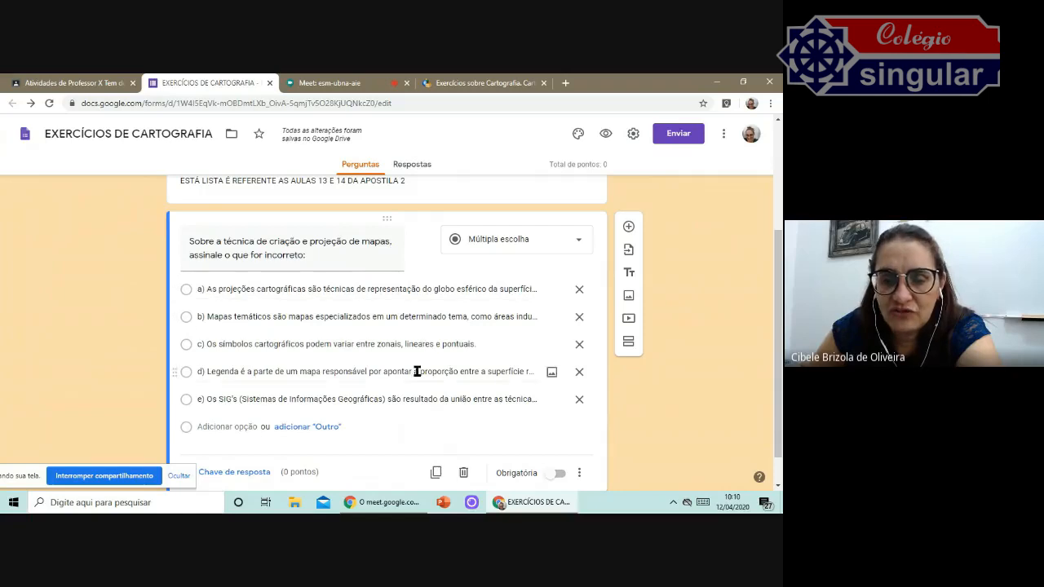
scroll(417, 403, down, 1)
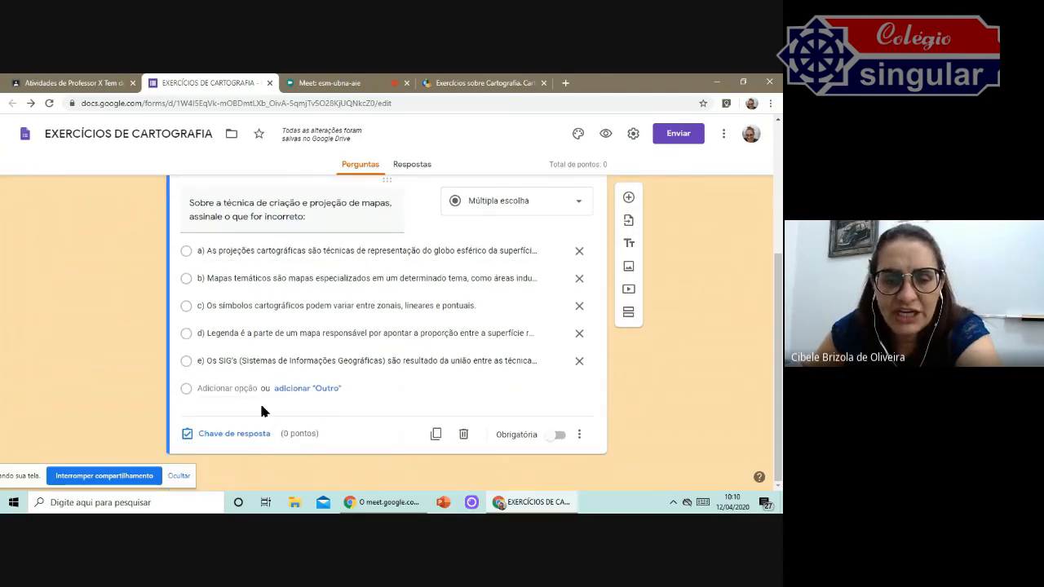
click(256, 435)
click(191, 368)
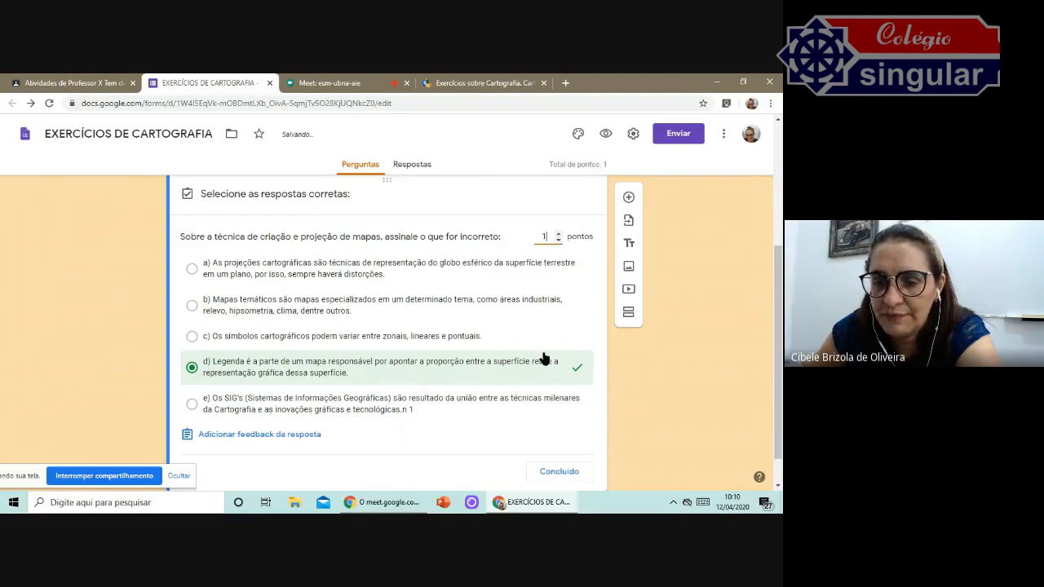
click(560, 472)
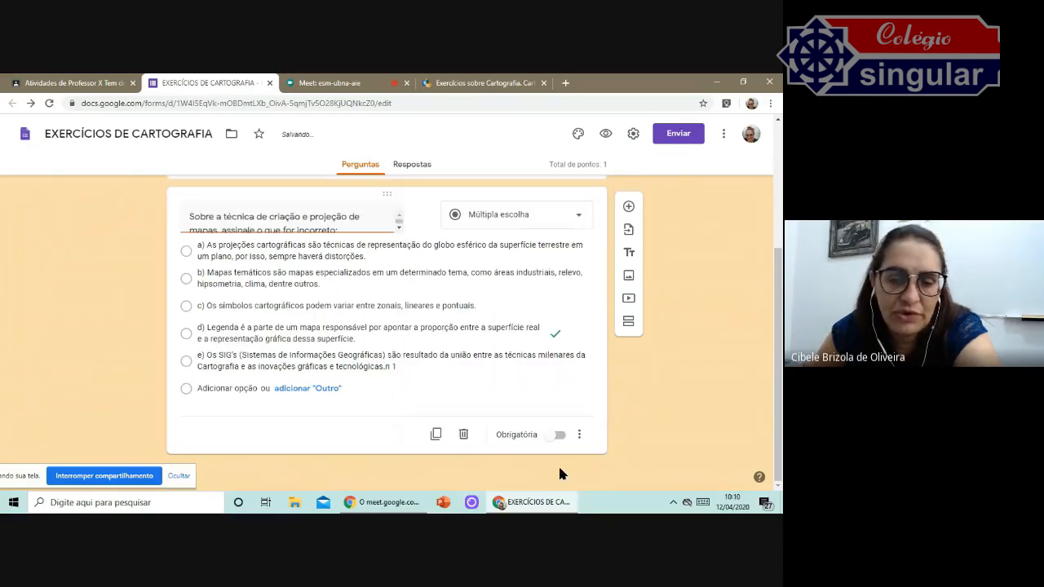
click(557, 448)
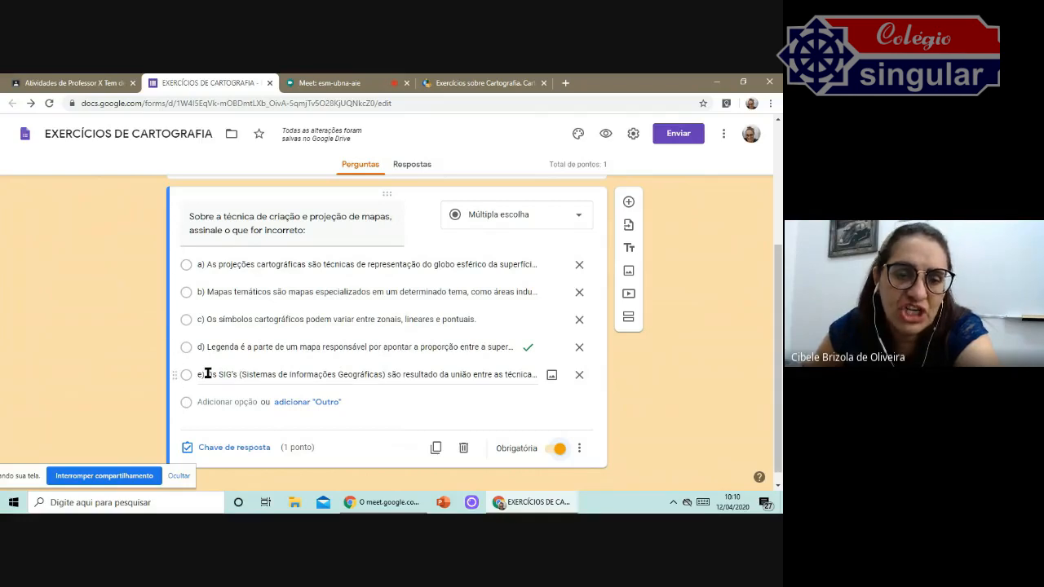
Add a new question after the first one and set its type to Resposta curta.
scroll(408, 324, up, 2)
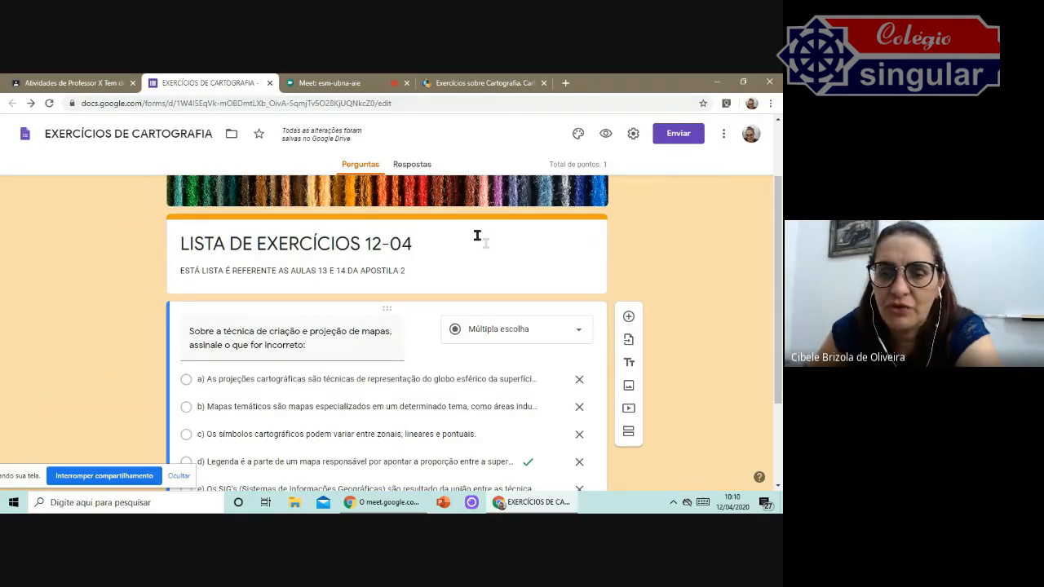
click(503, 256)
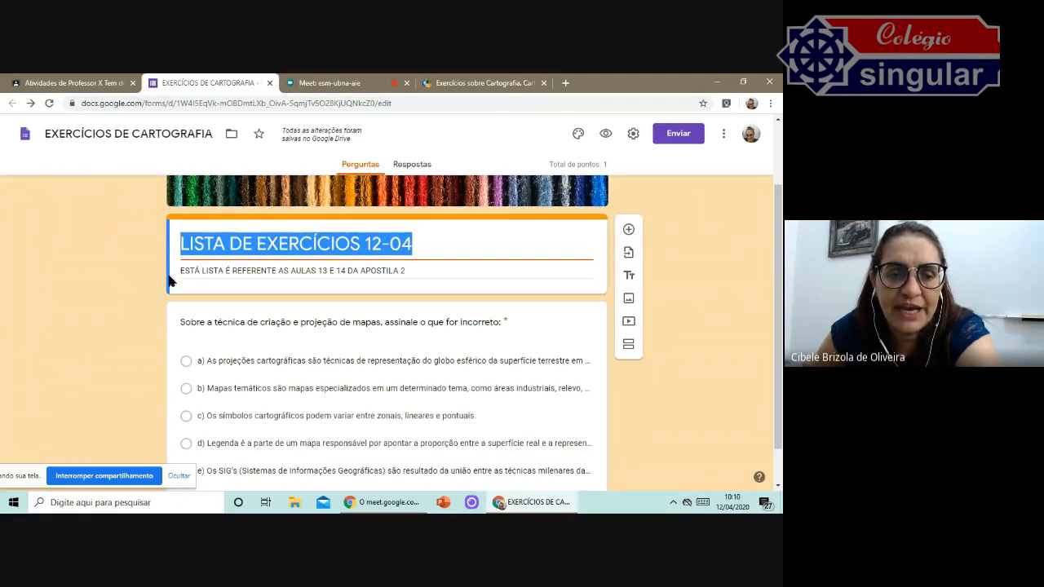
click(554, 331)
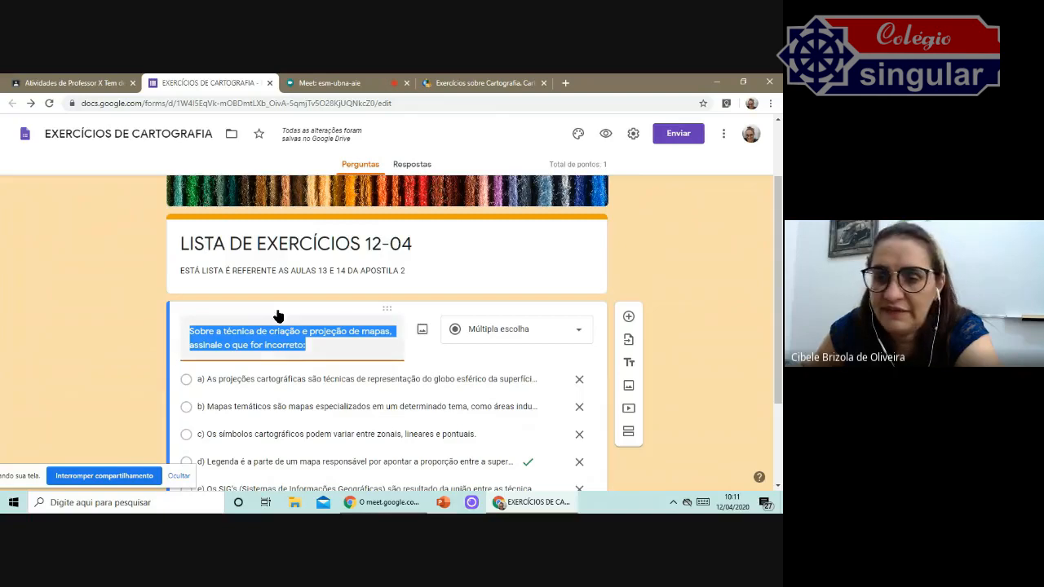
scroll(279, 315, down, 2)
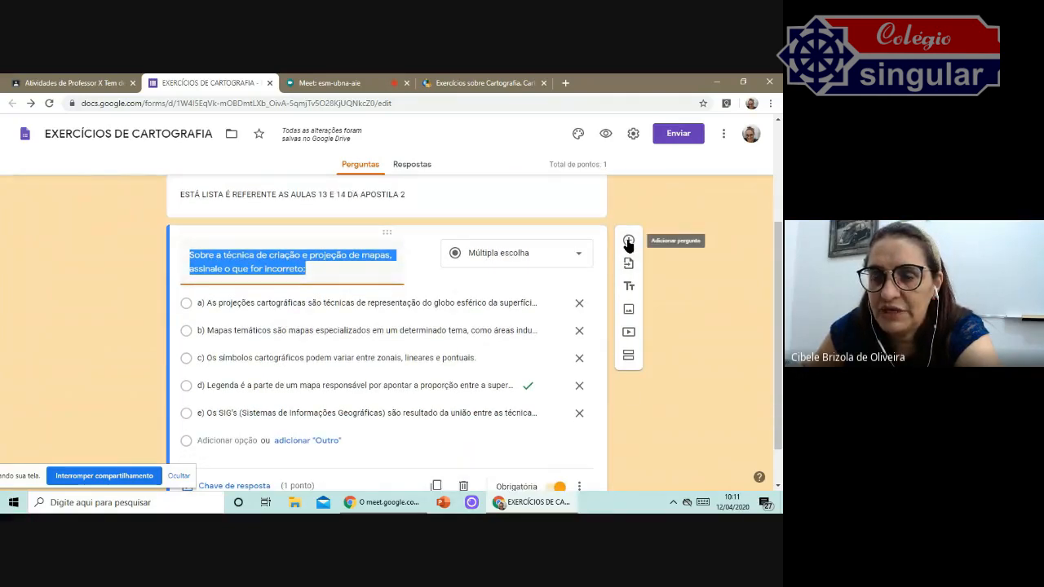
click(627, 240)
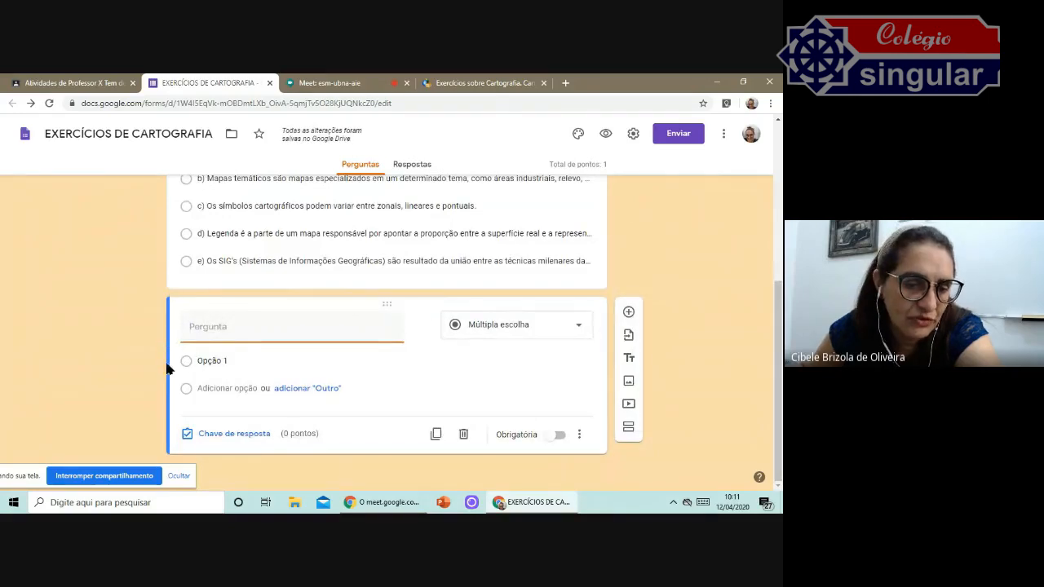
click(578, 329)
click(536, 147)
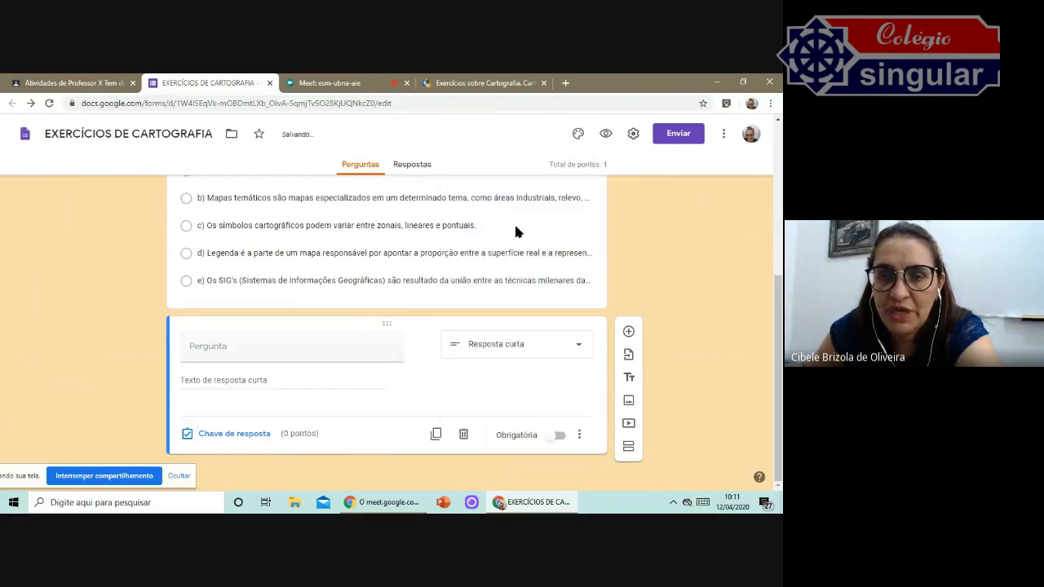
Paste the question text "UM MAPA QUE FAZ REFERENCIA AS LOCALIZAÇÕES COM MAIS CASOS DE COVID-19 ESTÁ CLASSIFICA COMO UM MAPA:".
click(261, 355)
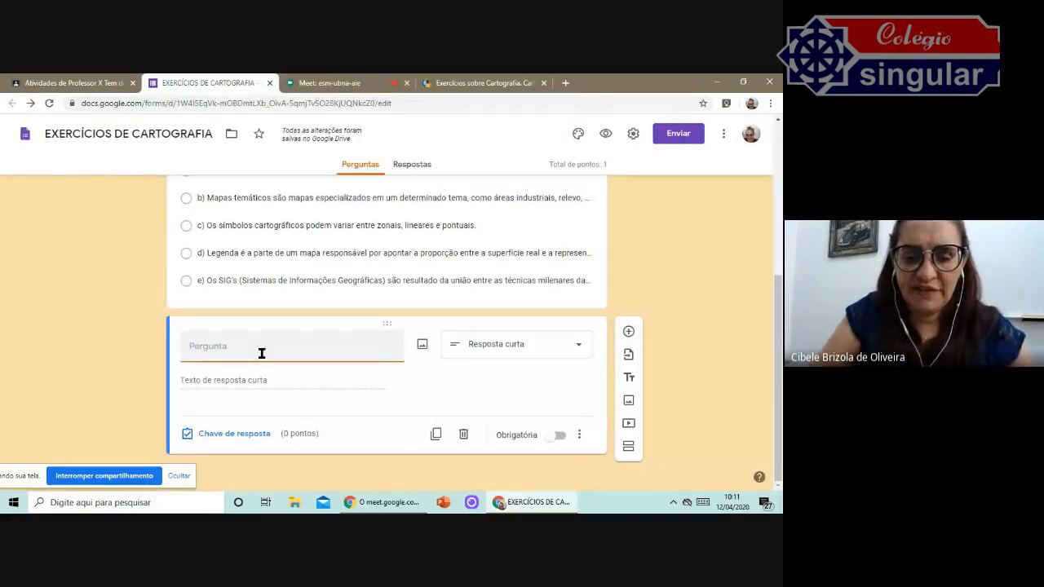
text(UM MAPA QUE FAZ REFERENCIA AS LOCALIZAÇÕES COM MAIS CASOS DE COVID-19 ESTÁ CLASSIFICADA COMO UM MAPA)
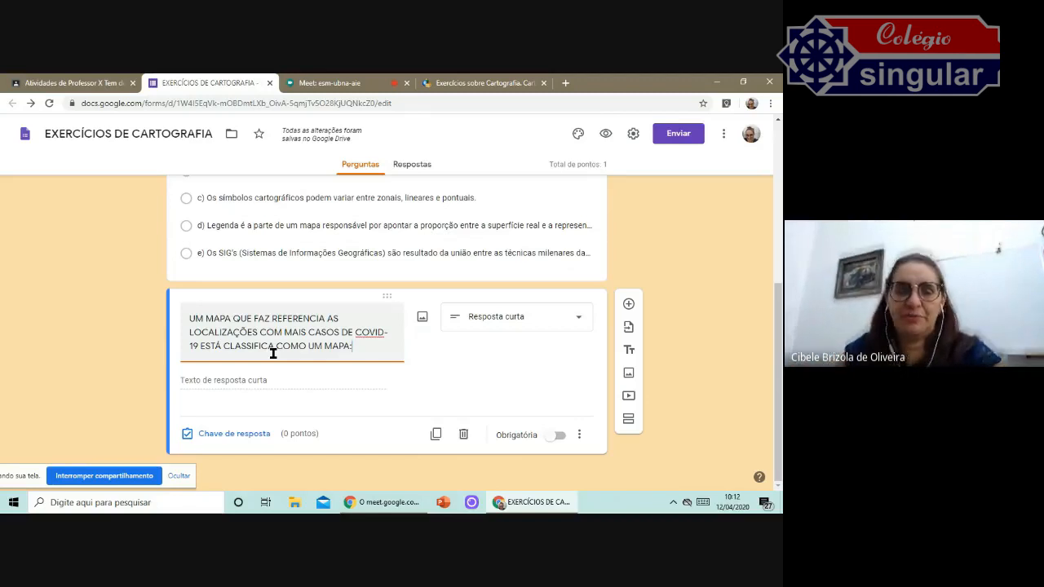
click(243, 383)
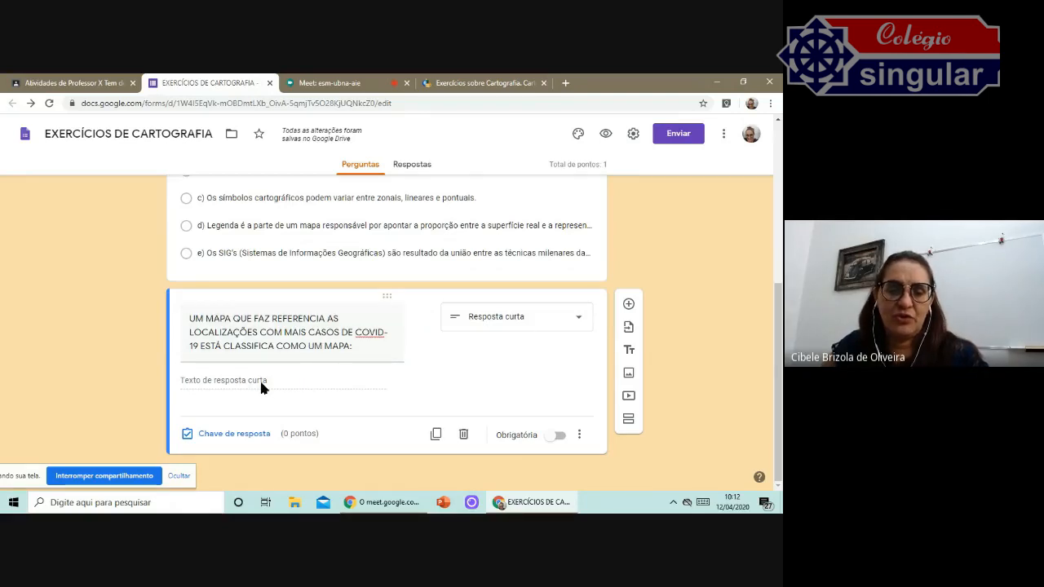
Open the answer key, enter TEMÁTICO as a correct answer and set the question to 1 point.
click(241, 440)
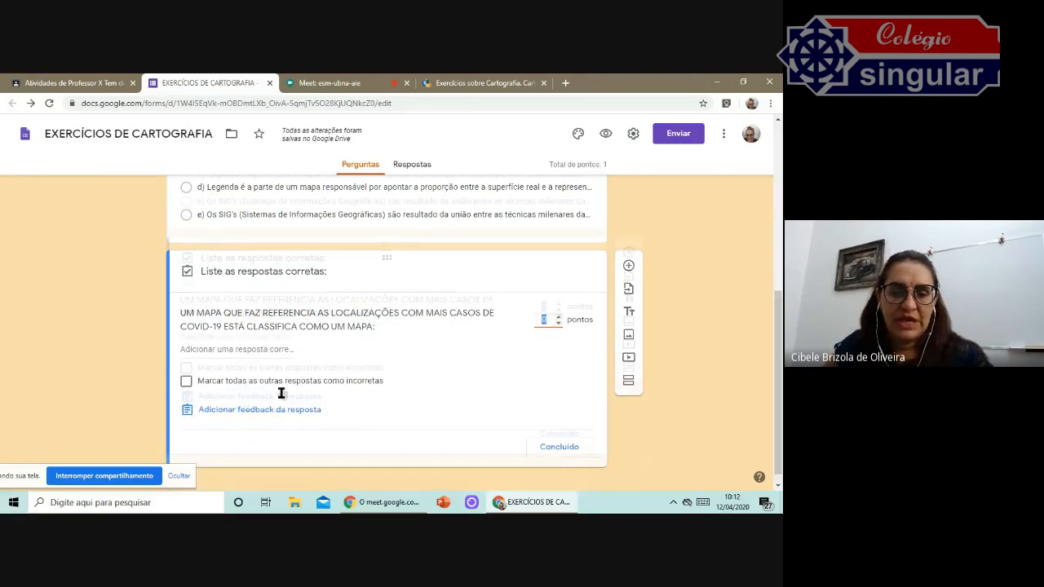
click(220, 336)
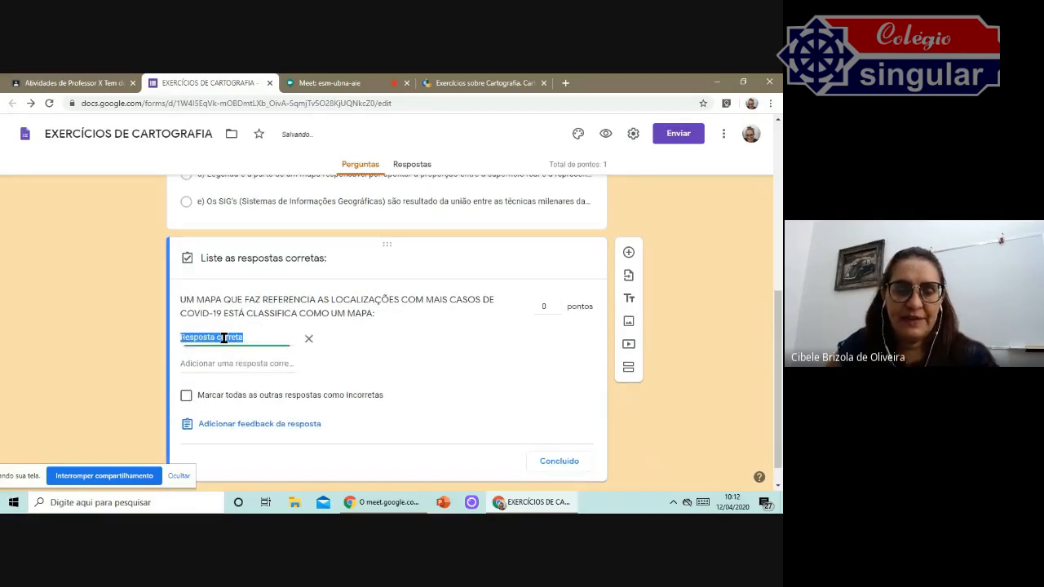
text(MAPA TEMÁTICO)
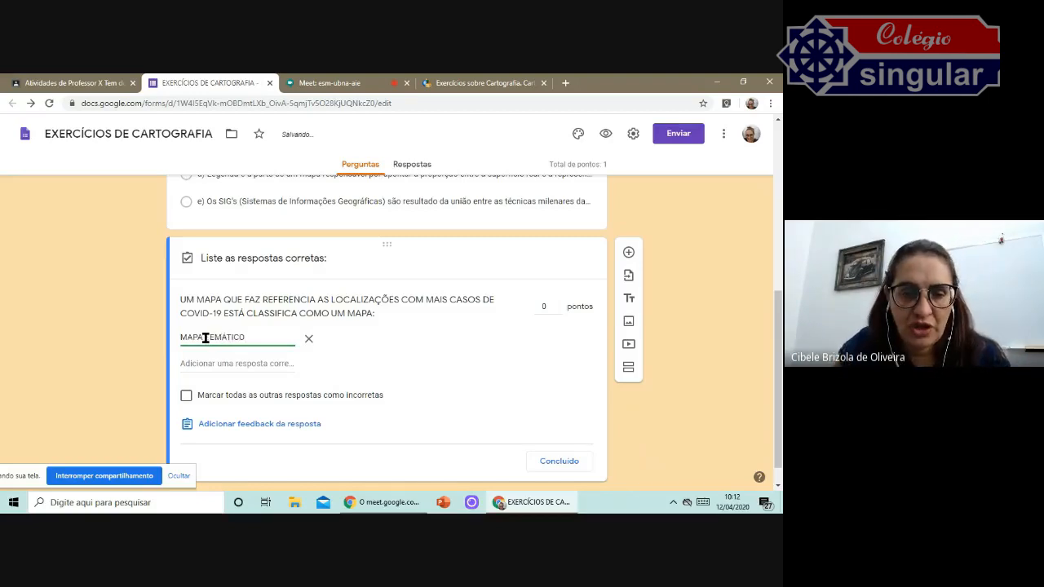
click(206, 337)
key(BackSpace)
key(BackSpace)
key(BackSpace)
key(BackSpace)
key(BackSpace)
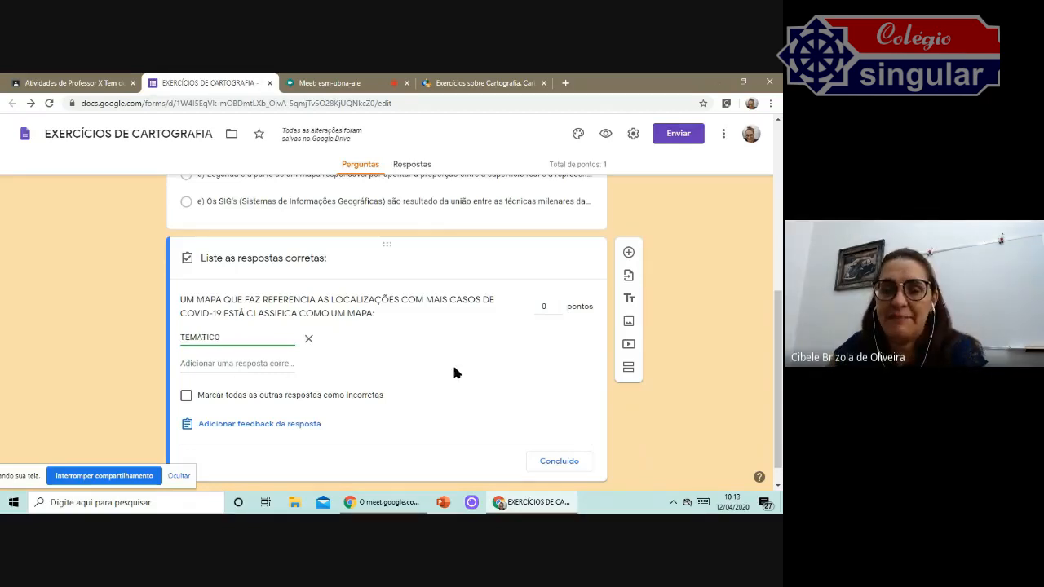
click(559, 303)
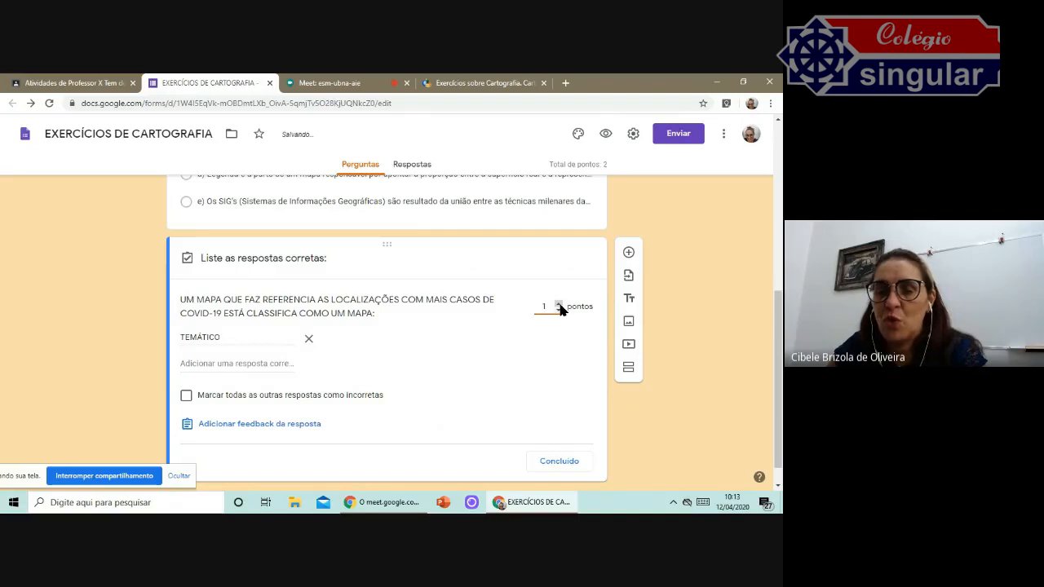
Add MAPA TEMÁTICO as a second correct answer, close the answer key and make the question required.
click(265, 365)
text(MAPA TEMÁTICO)
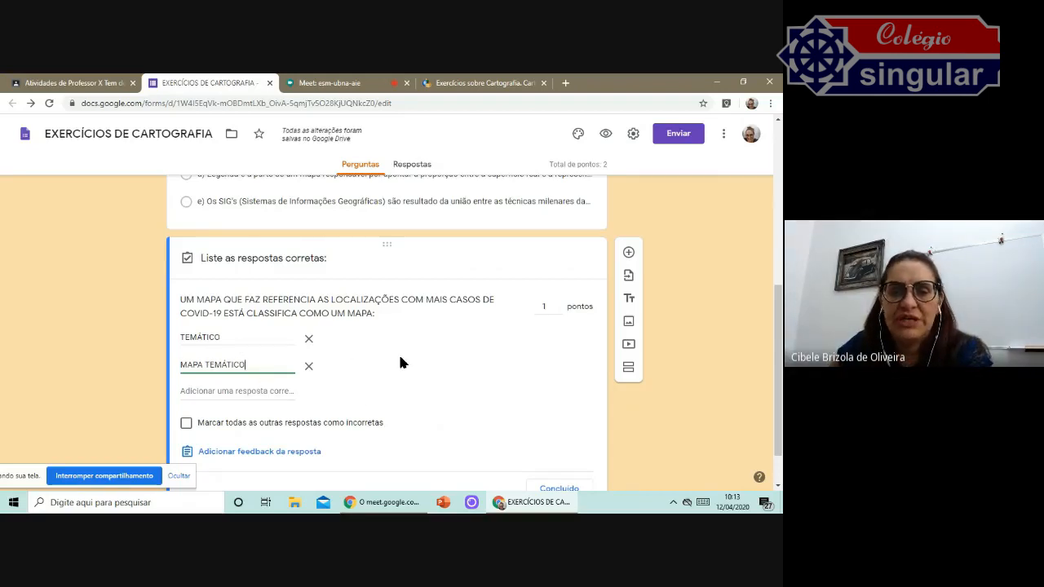
scroll(400, 361, down, 1)
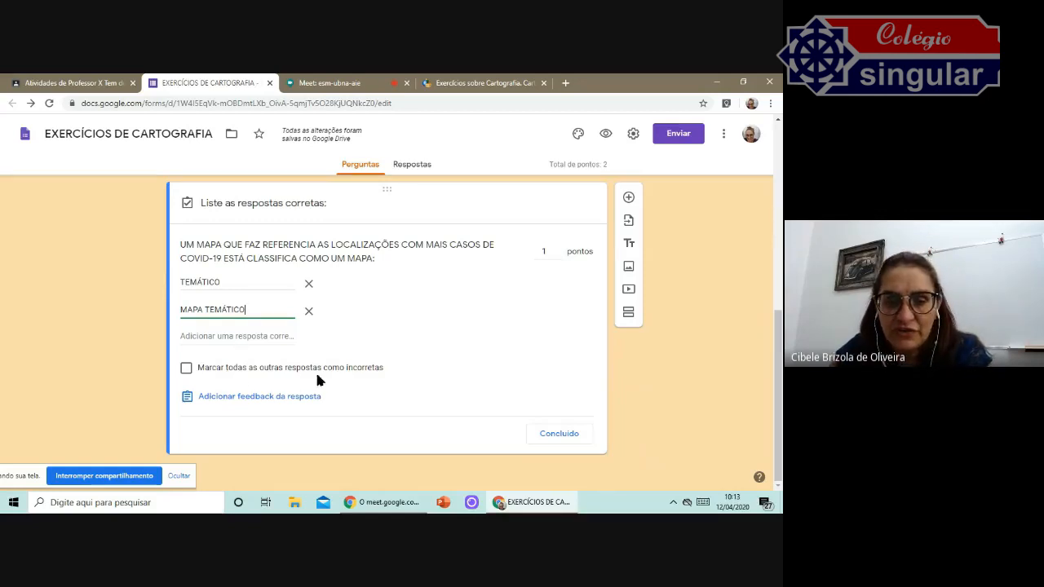
scroll(427, 340, up, 2)
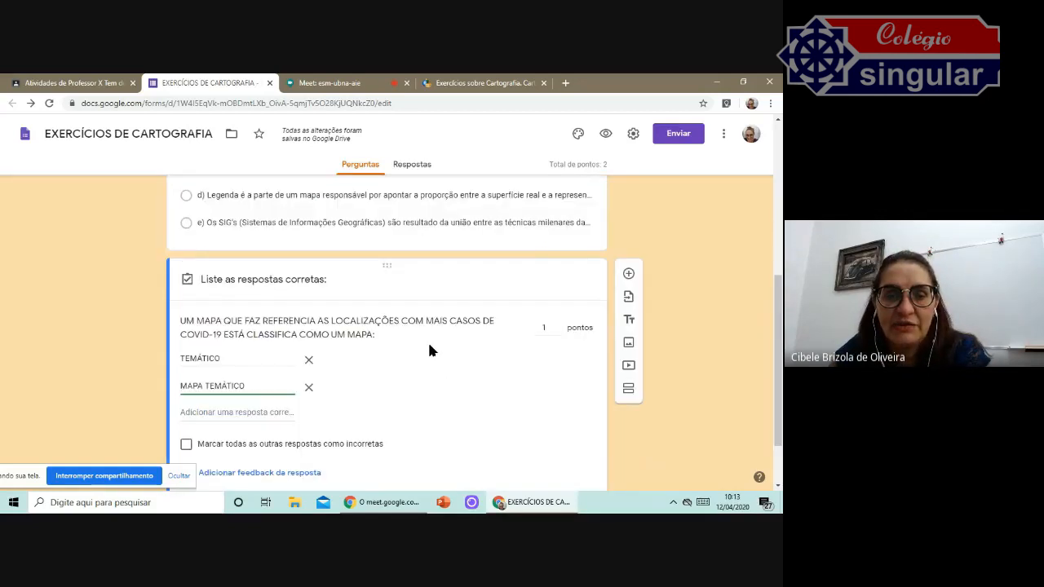
scroll(431, 349, down, 1)
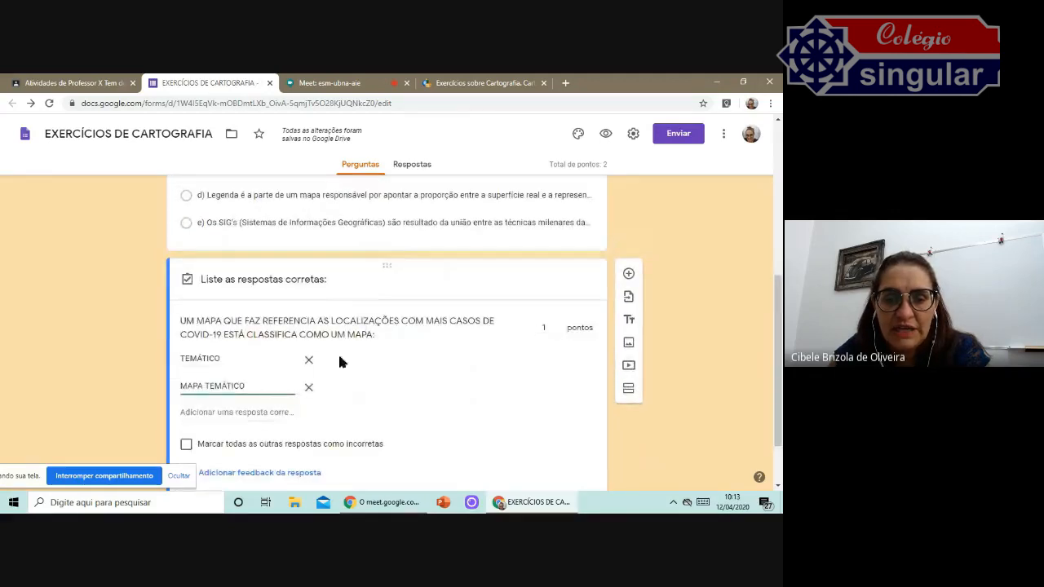
scroll(341, 351, down, 1)
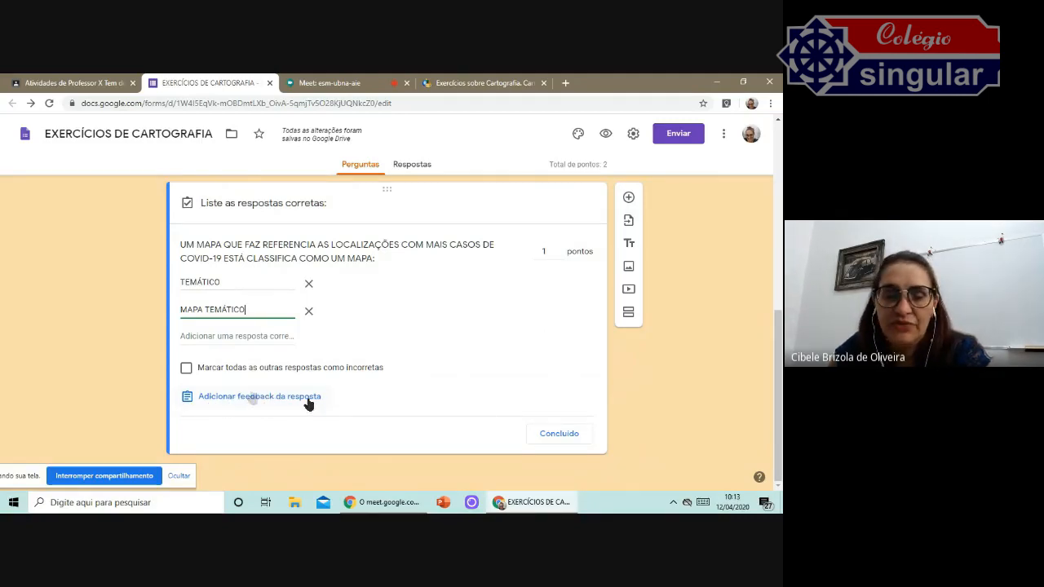
click(560, 433)
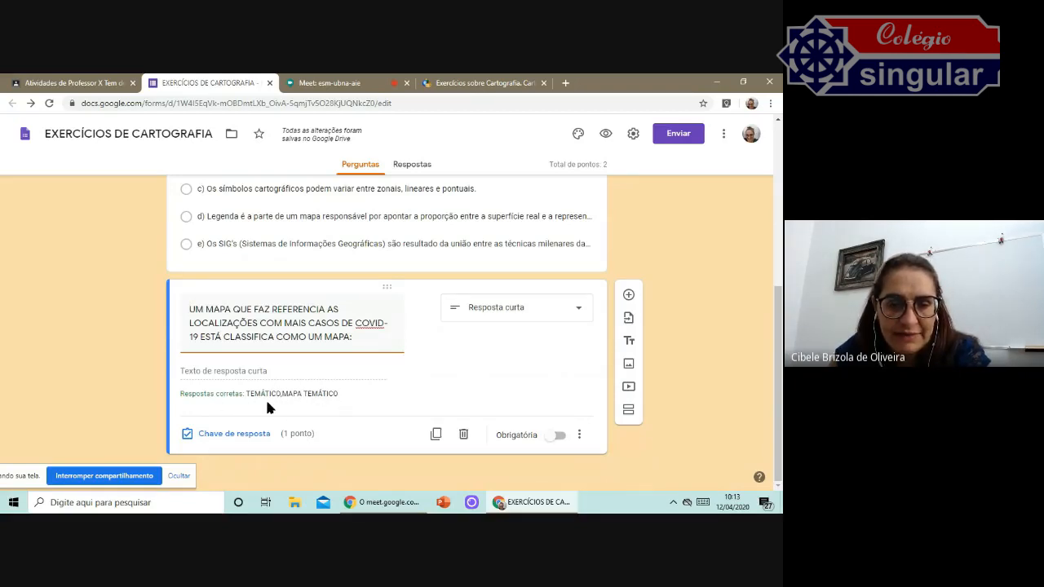
click(550, 438)
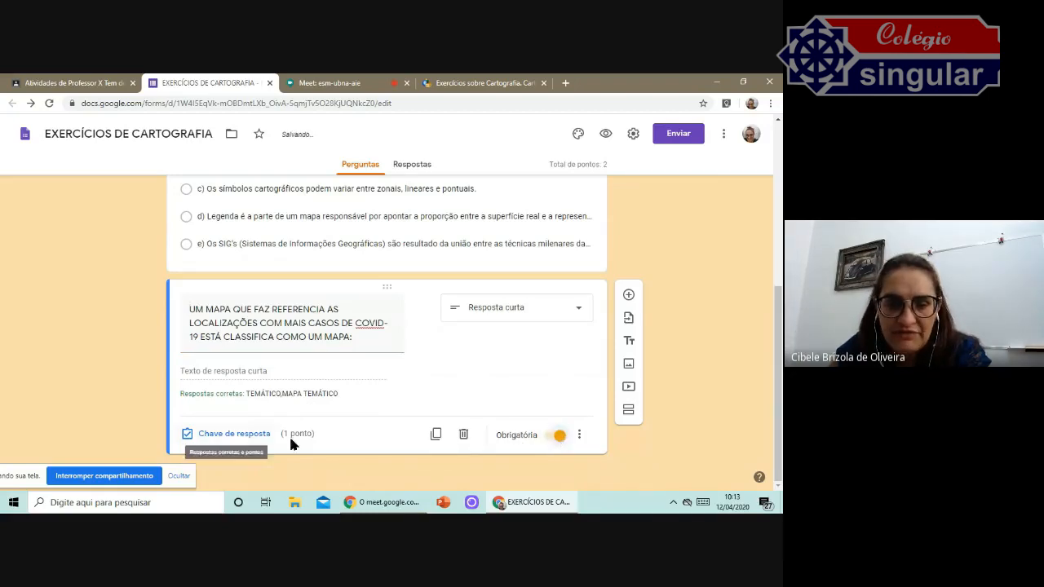
Add a Caixas de seleção question titled "O QUE SIGNIFICA A SIGLA IBGE".
click(628, 295)
click(570, 333)
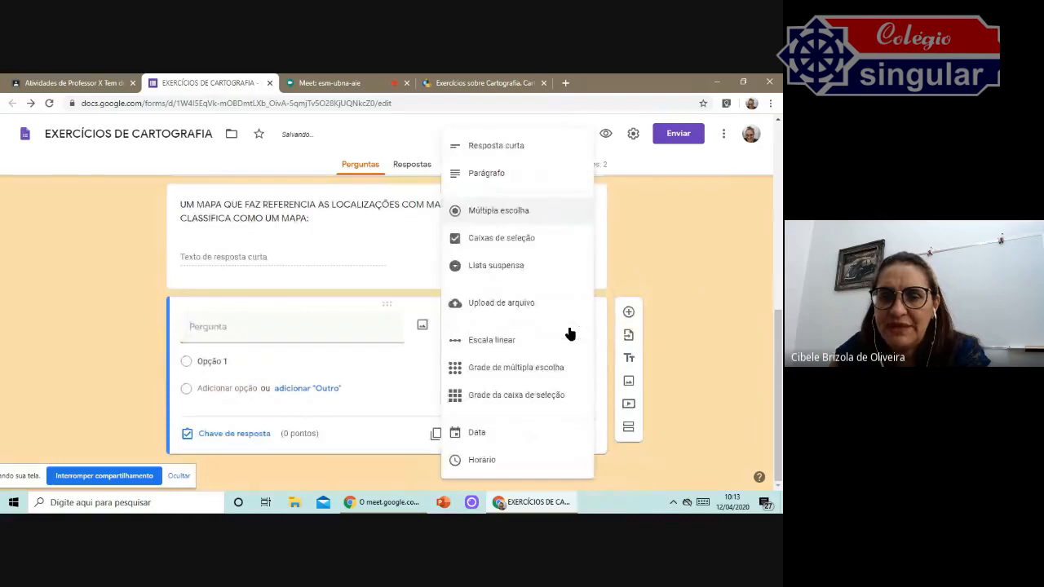
click(526, 241)
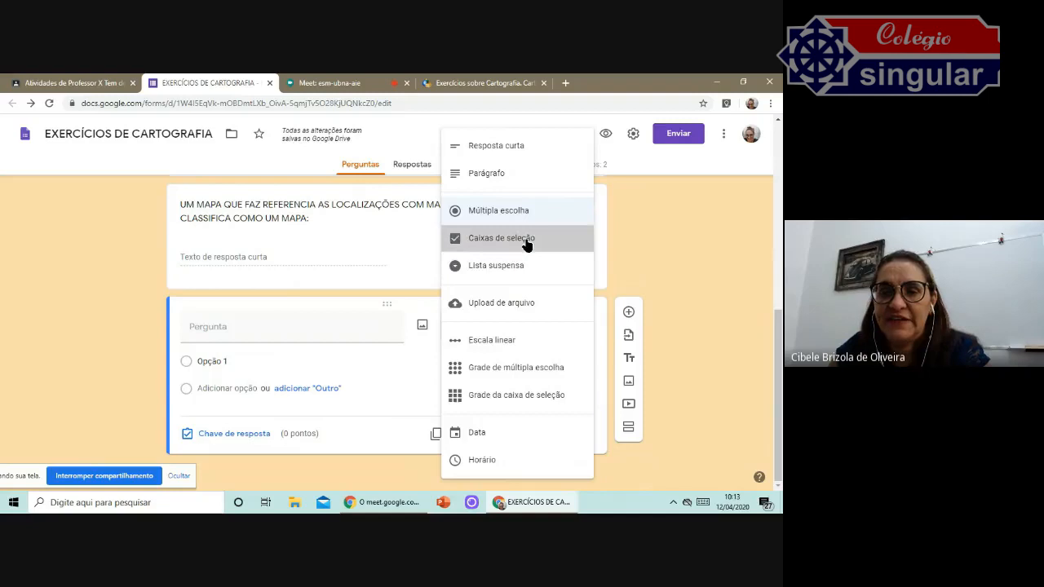
click(240, 336)
text(O QUE SIGNIFICA A SIGLA IBGE)
Enter the first option "INSTITUTO BUTANTAN DE GEOLOGIA ESTATISTICA" and add a second option row.
click(214, 362)
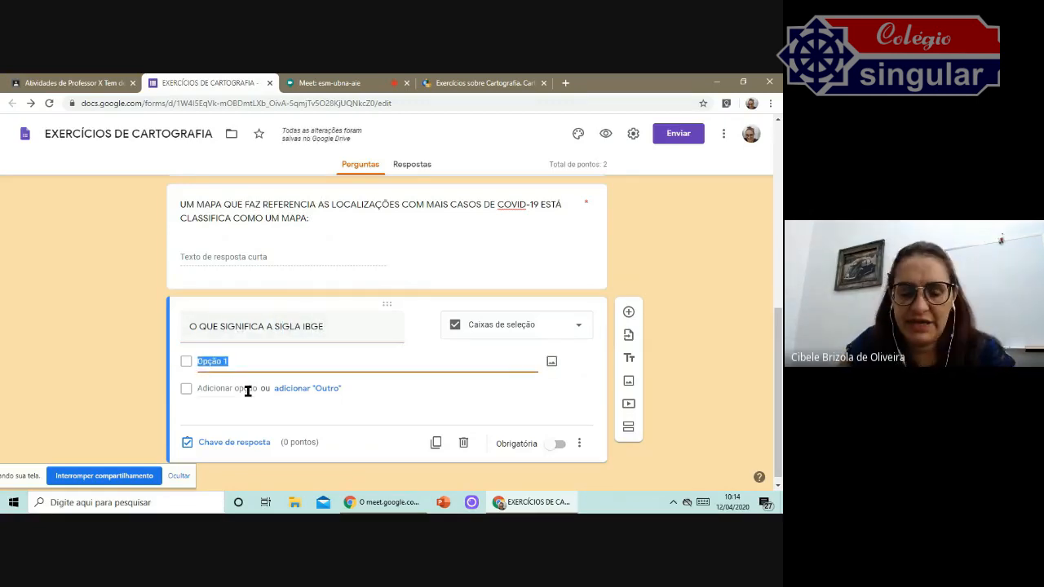
text(INSTITUTO BUTANTAN)
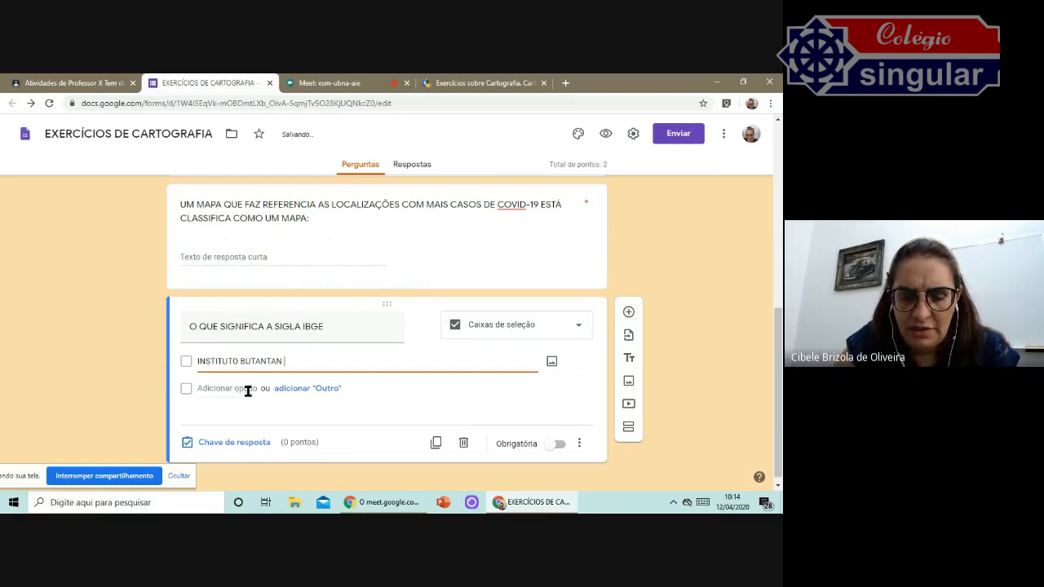
text(DE)
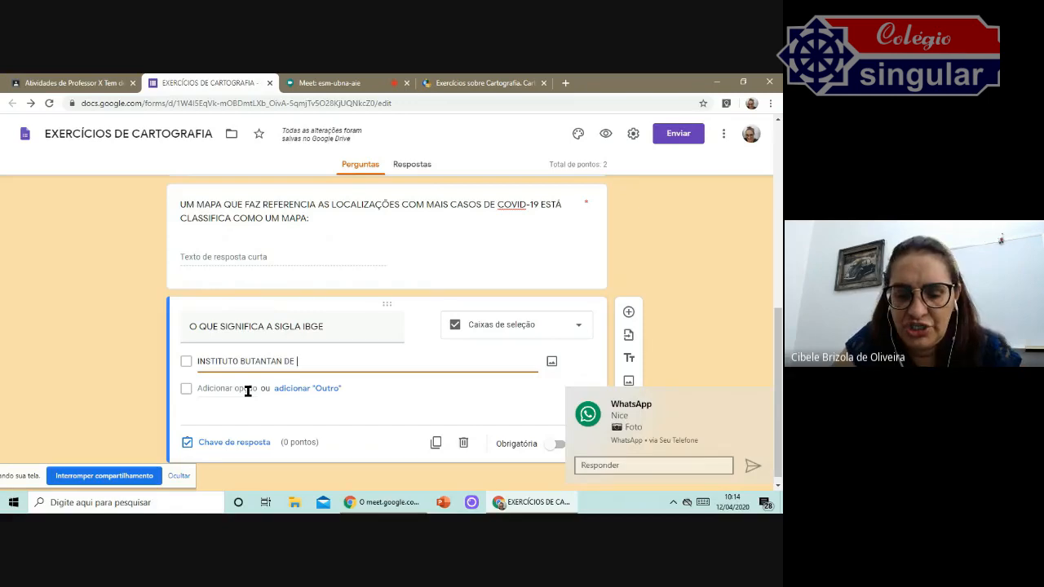
text( GEOLOS)
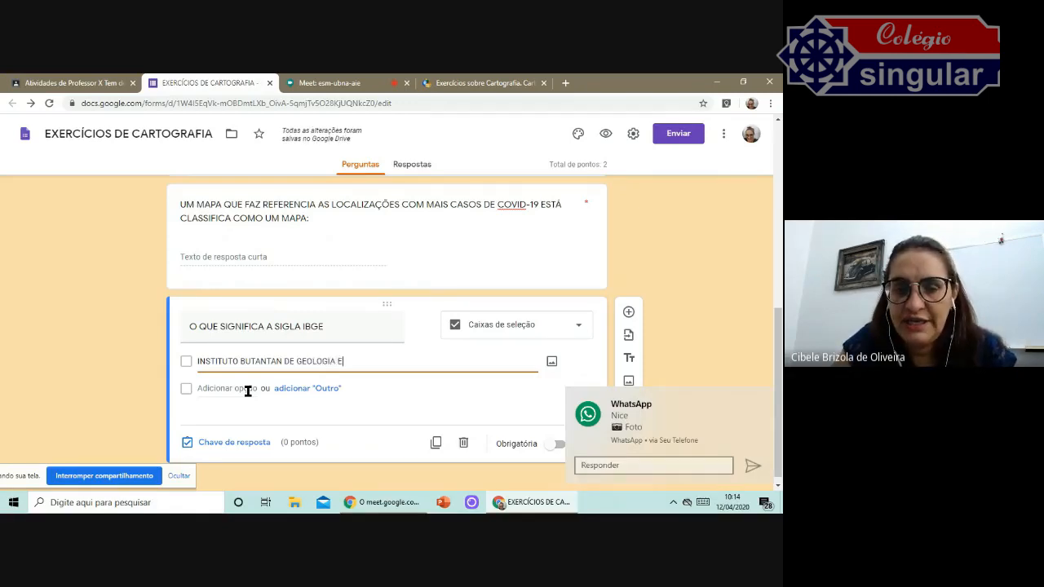
text(IA ESTA)
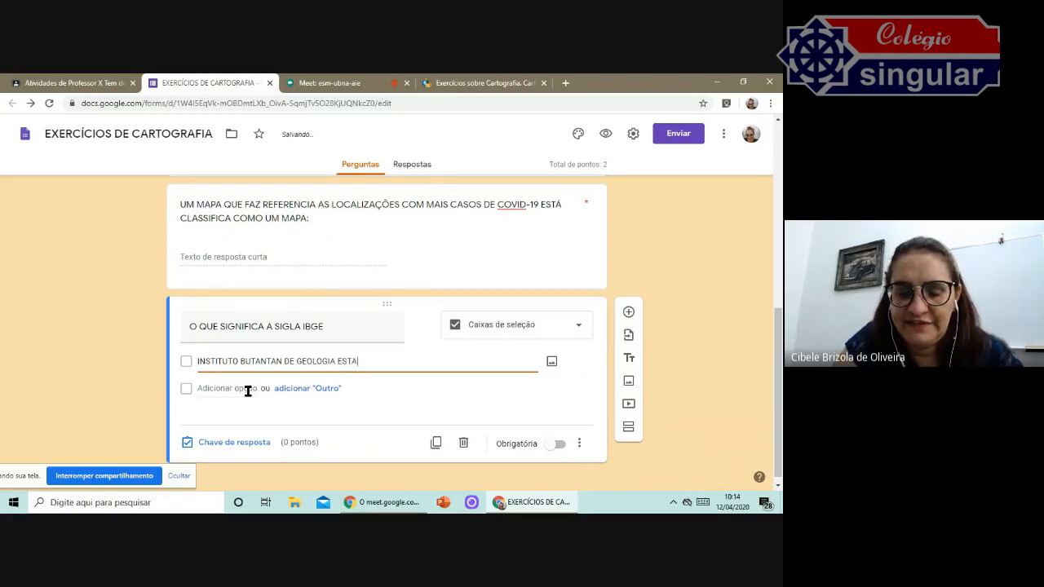
text(TISTICA)
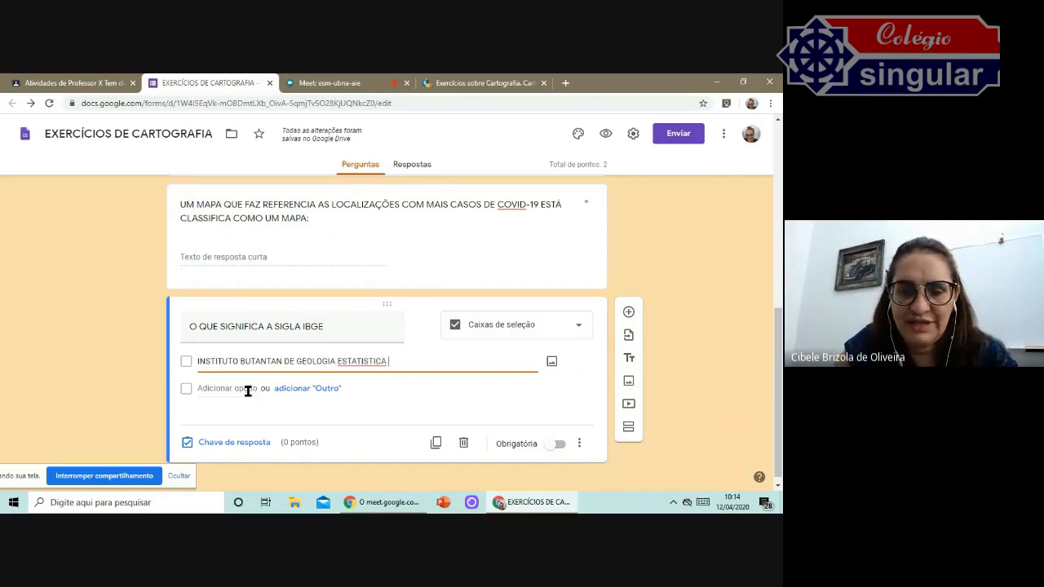
click(247, 390)
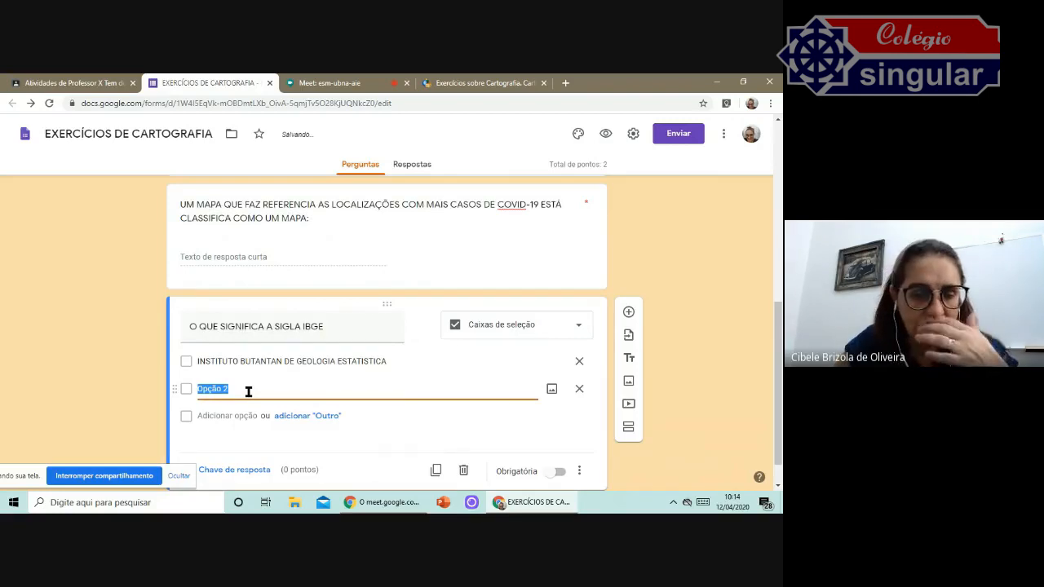
Enter the second option "INSTITUTO BRASILEIRO DE GEOGRAFIA E ESTATÍSTICA".
text(INSTITU)
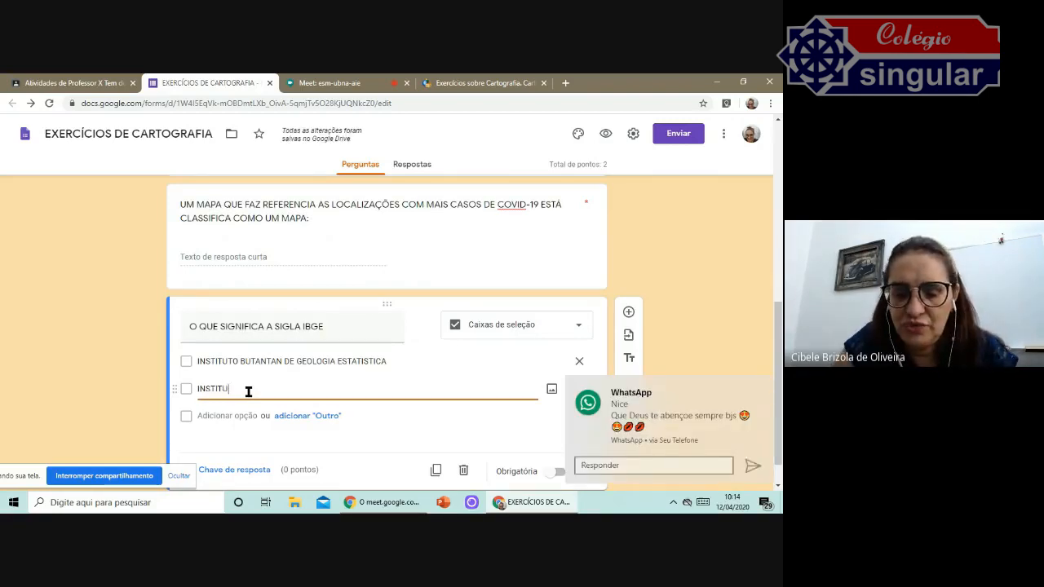
text(TO BRASILEIRO DE GEOGRAFIA E EST)
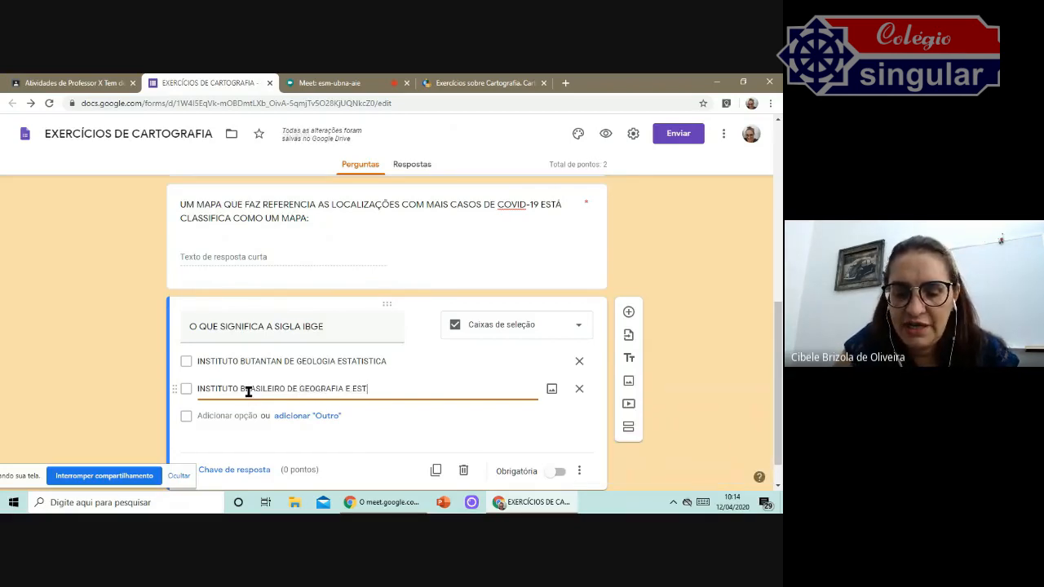
text(ATÍSTICA)
click(264, 408)
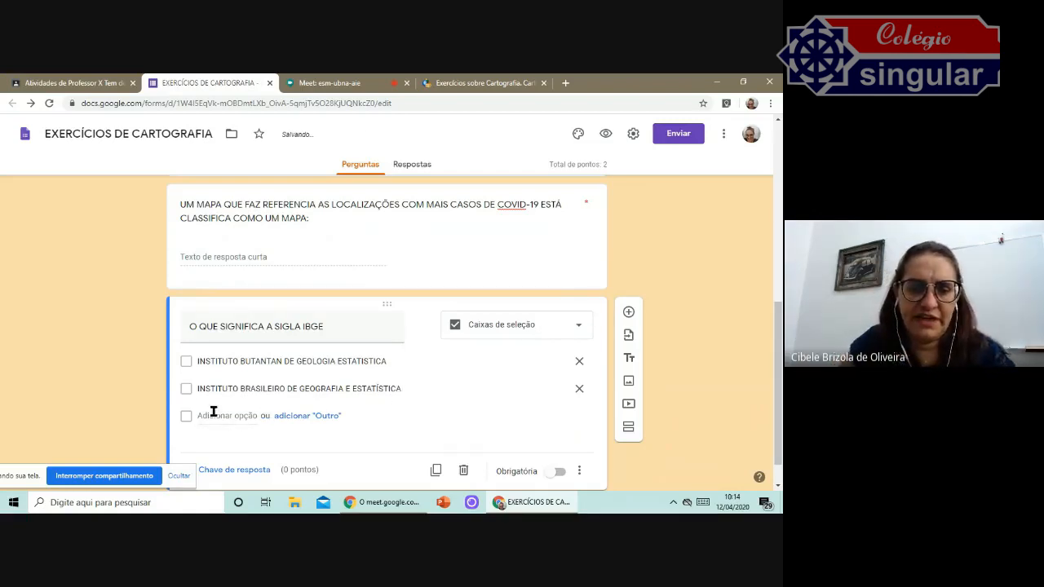
Add a third option "INSTITUTO GEOLÓGICO GERAL DO ESTADO", correcting its spelling.
click(229, 416)
text(INSTITUTO)
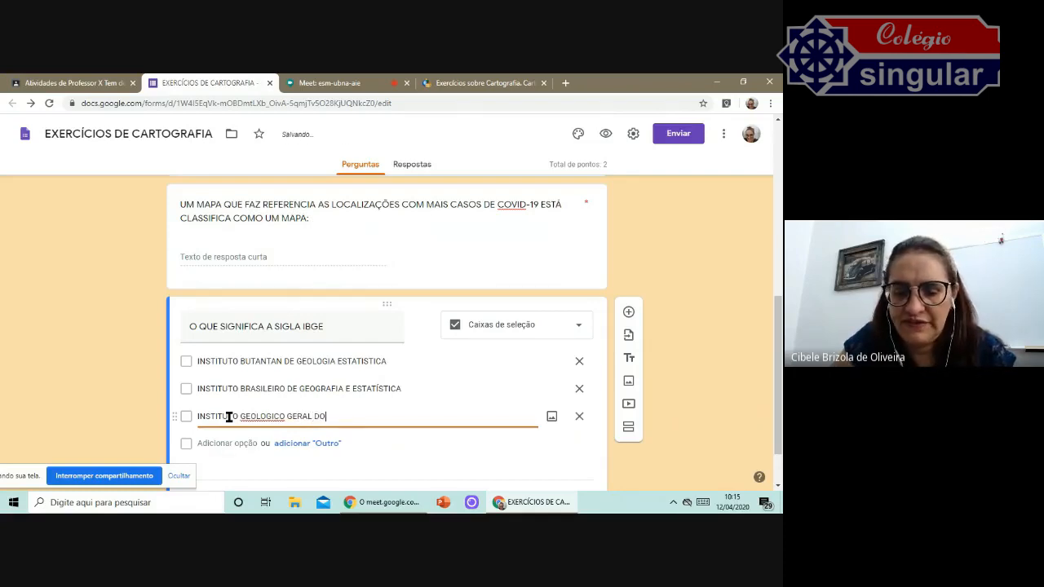
text( GEOLÓGICOGERAL DO ESTADO)
right_click(271, 416)
click(293, 248)
In the answer key, mark "INSTITUTO BRASILEIRO DE GEOGRAFIA E ESTATÍSTICA" as correct, set 1 point and close the key.
scroll(415, 420, down, 1)
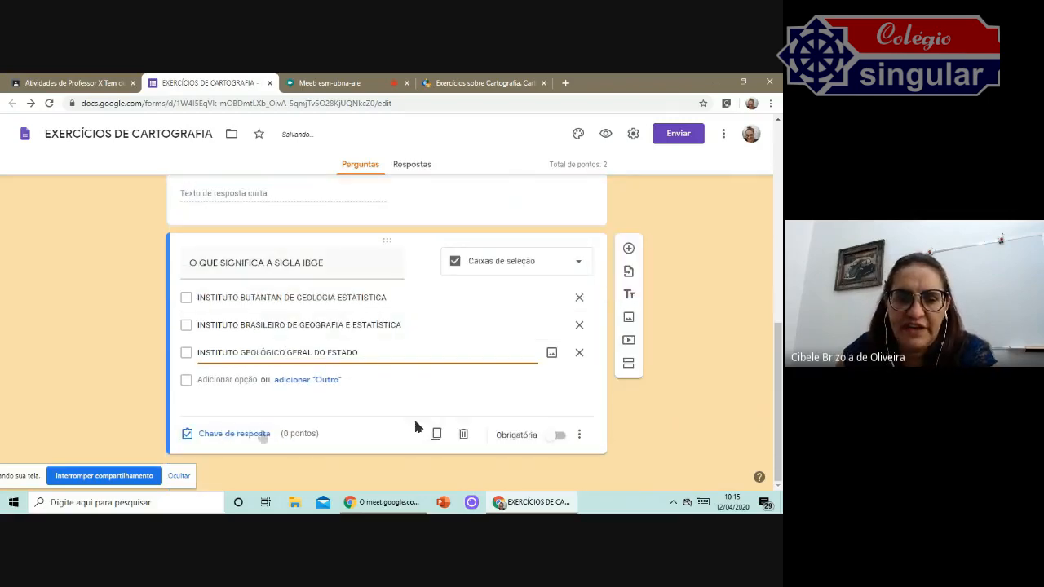
click(236, 435)
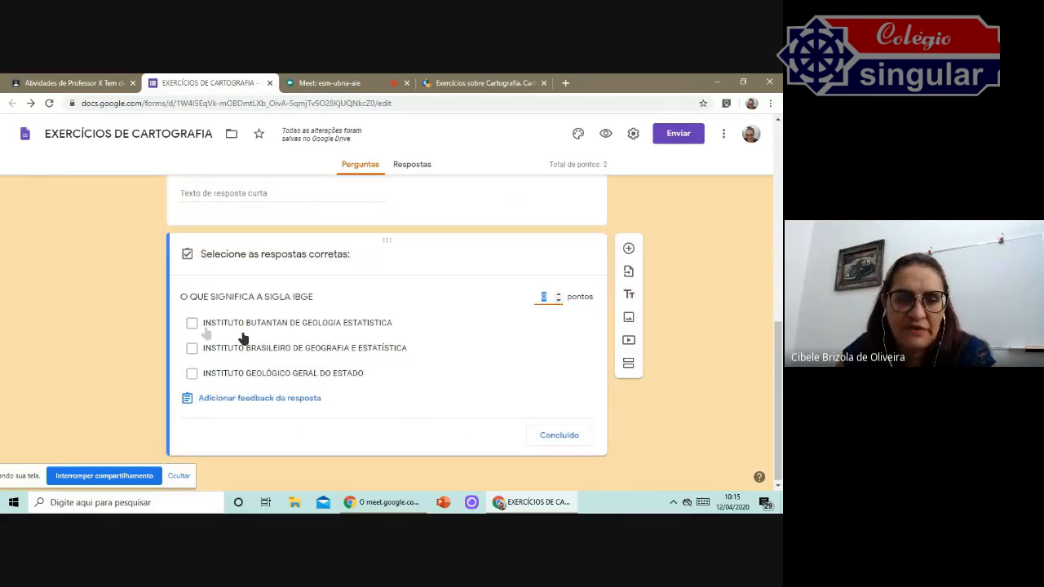
click(193, 349)
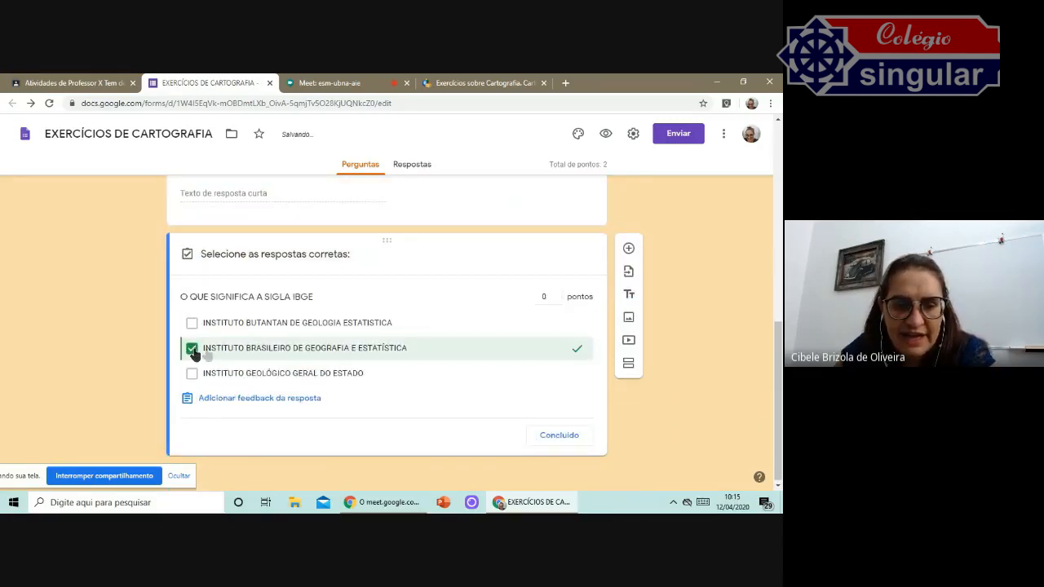
click(558, 294)
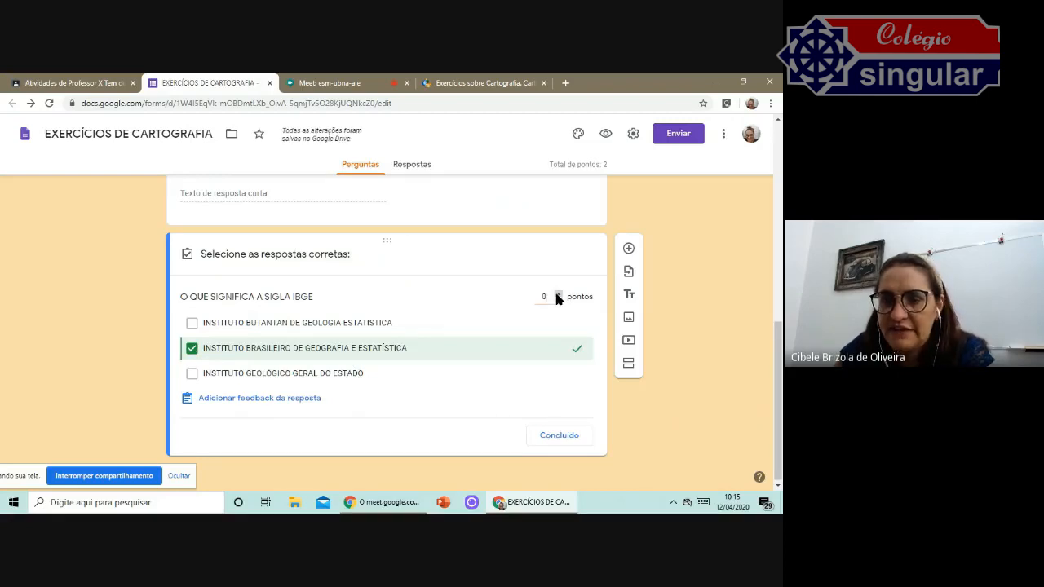
click(556, 437)
Add a new question and set its type to Lista suspensa.
click(761, 417)
scroll(453, 375, up, 1)
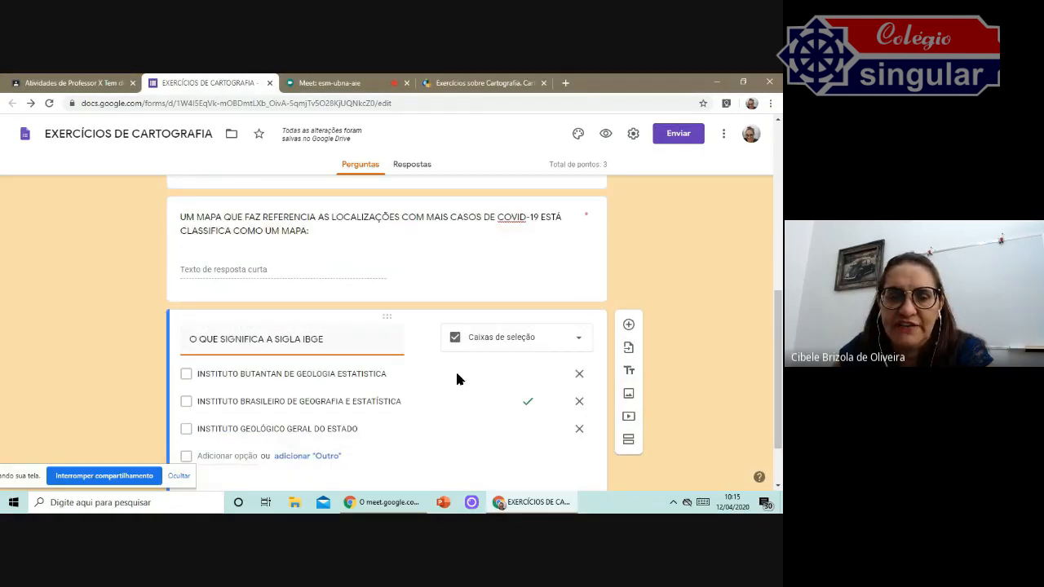
scroll(457, 379, up, 4)
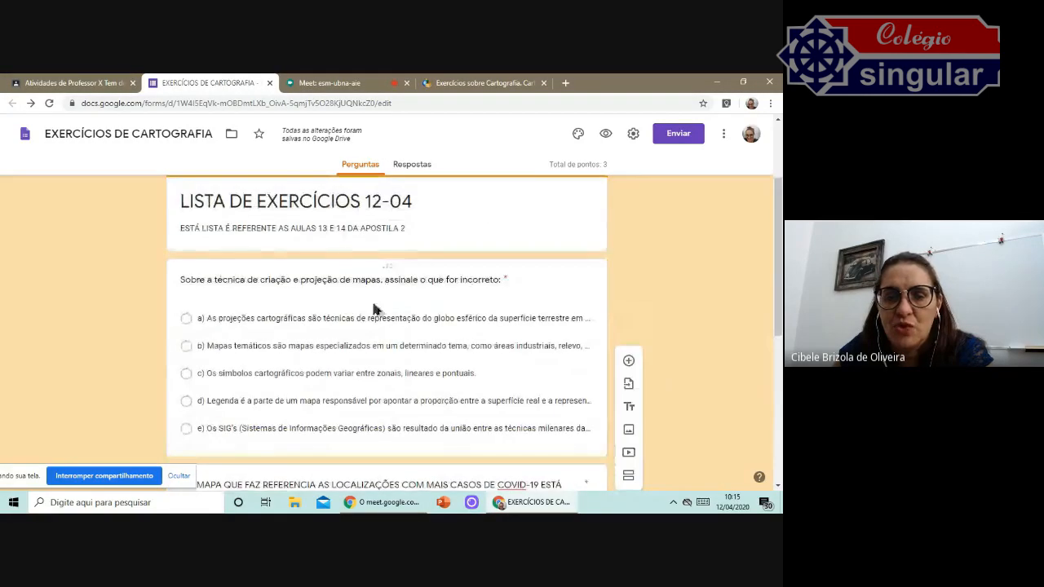
scroll(375, 309, down, 3)
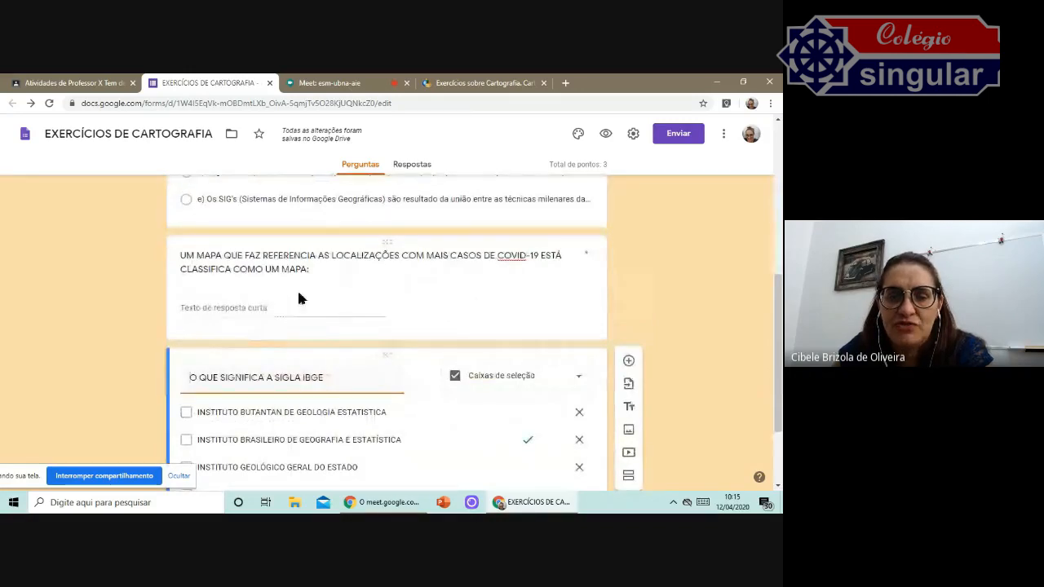
scroll(436, 294, down, 2)
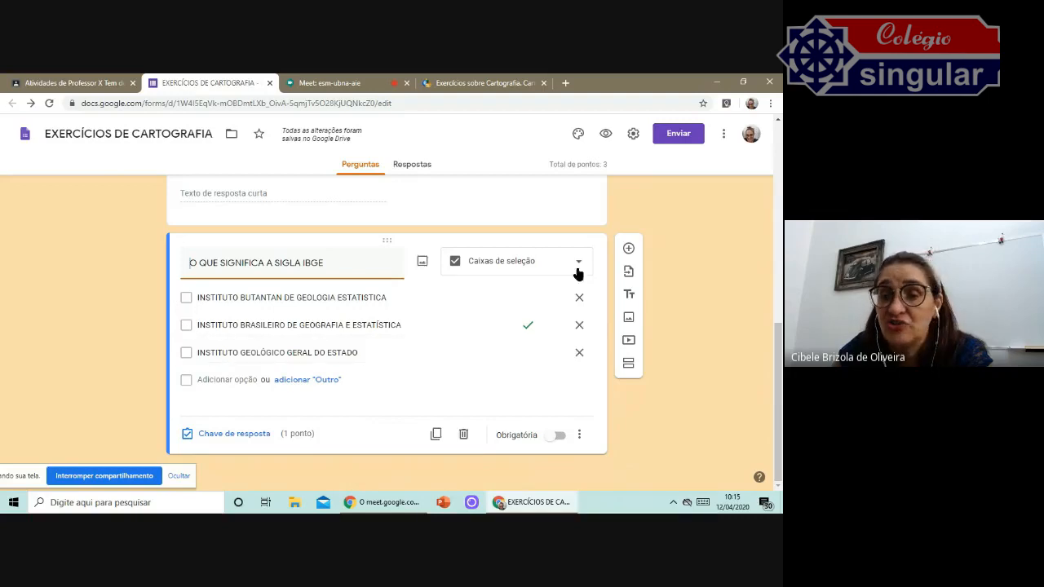
click(629, 249)
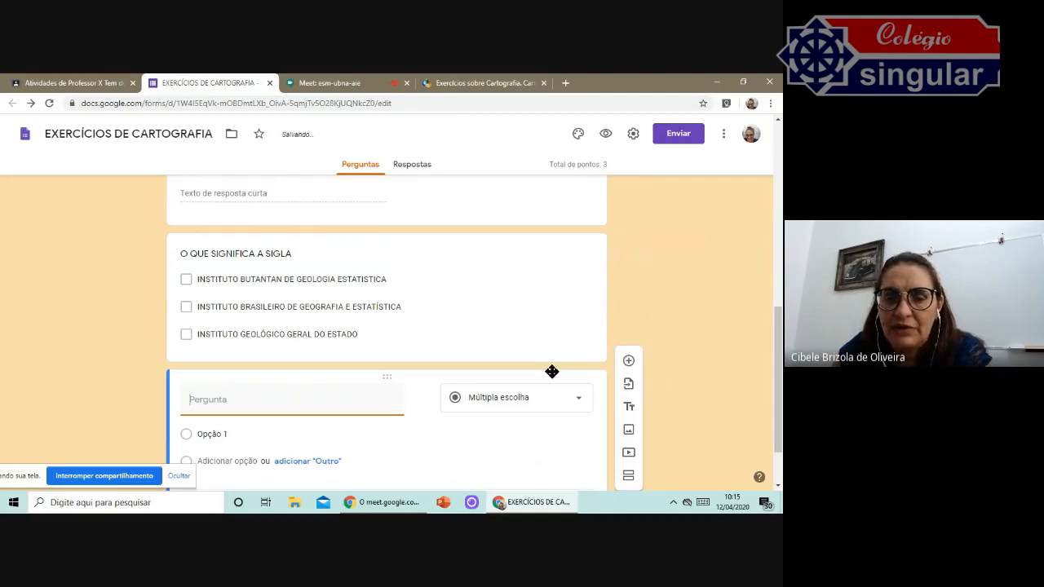
click(550, 331)
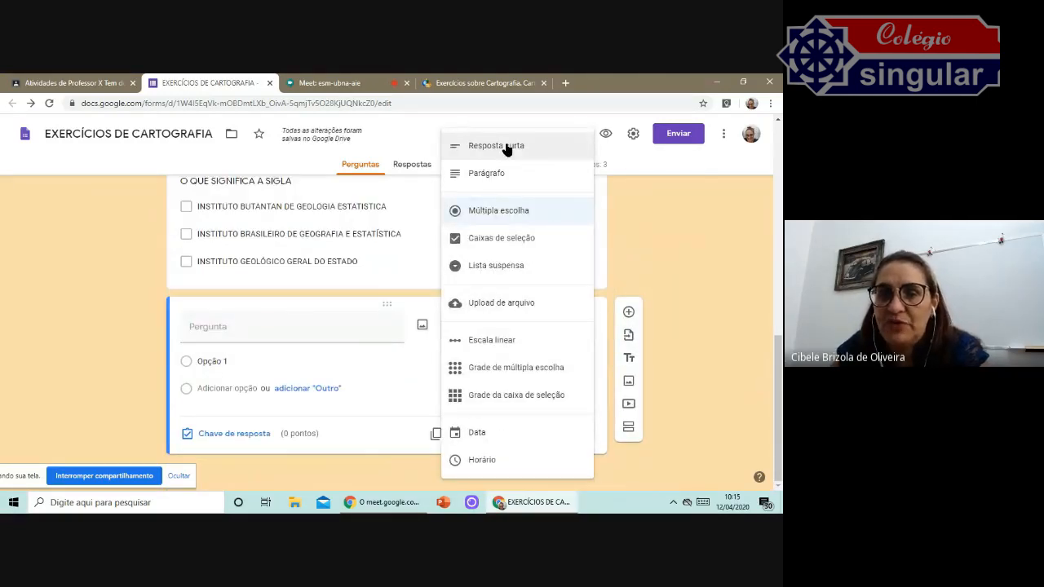
click(501, 264)
Title the question "OS VENTOS QUE SÃO DOS TRÓPICOS PARA LINHA DO EQUADOR SÃO OS VENTOS:", correcting TRÓPICOS.
click(261, 331)
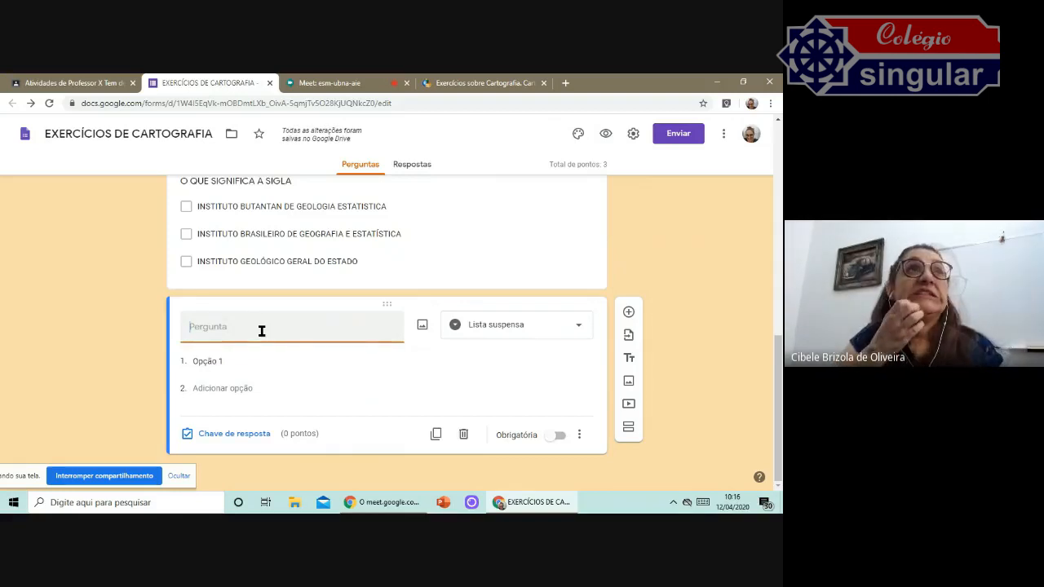
text(OS VEN)
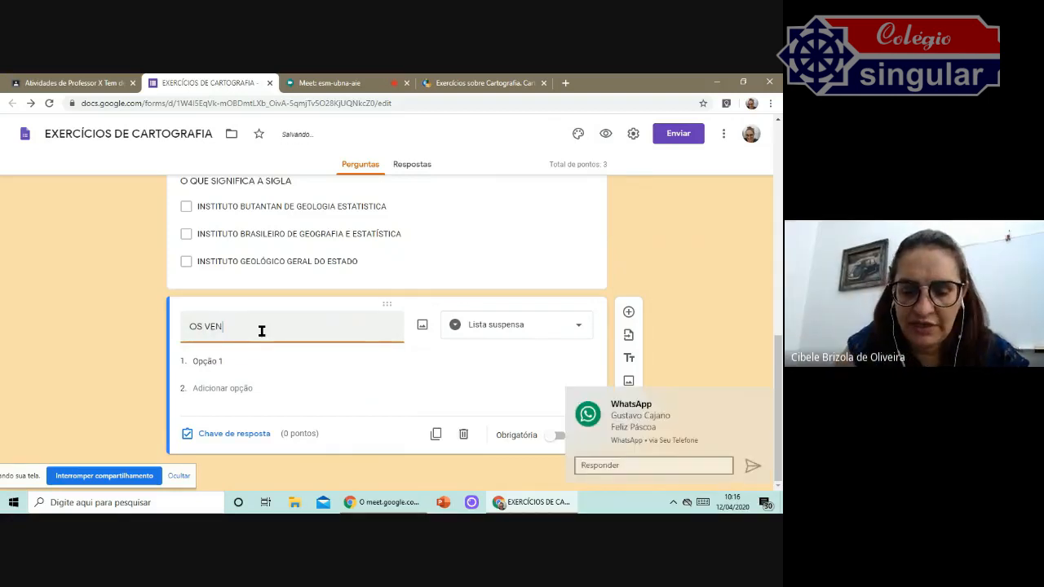
text(TOS QUE SÃO )
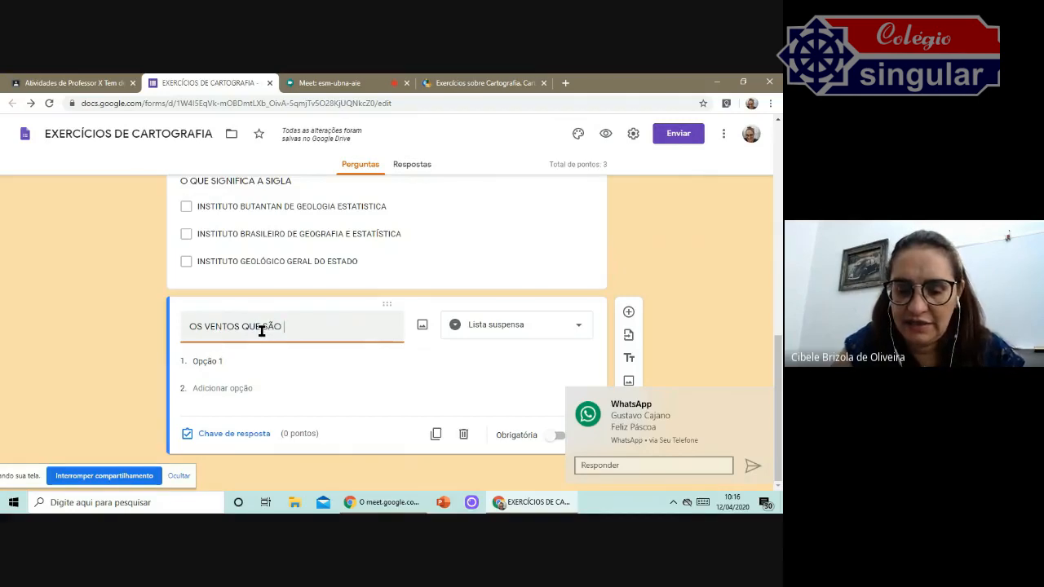
text(DOS TR)
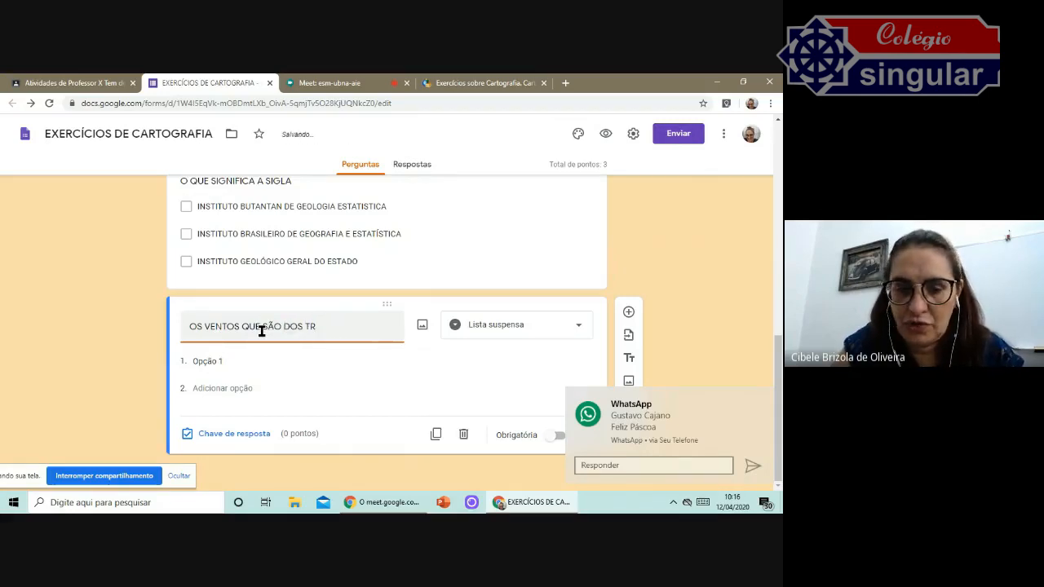
text(OPICOS PARA )
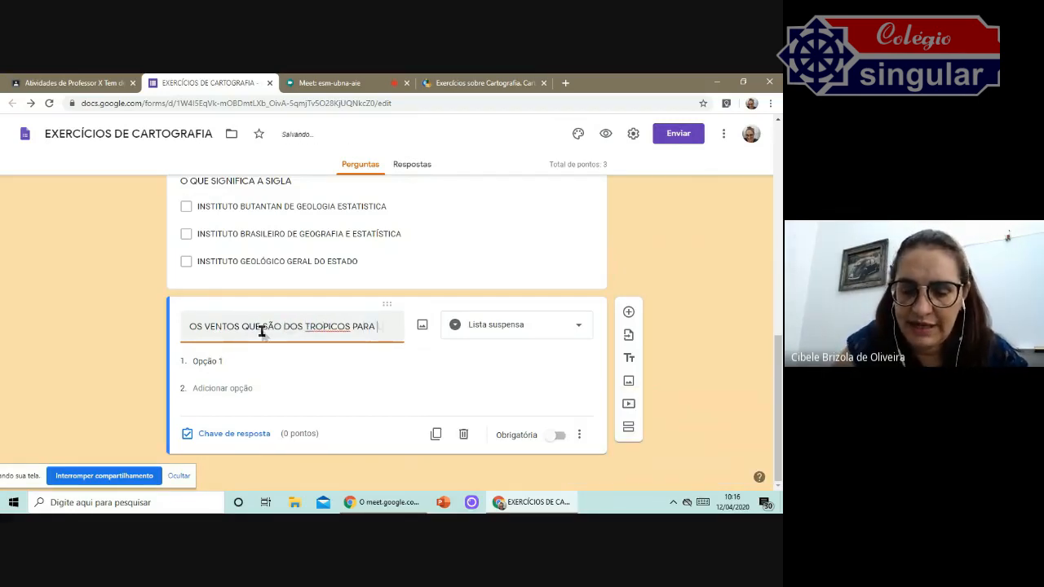
text(LINHA DO EQ)
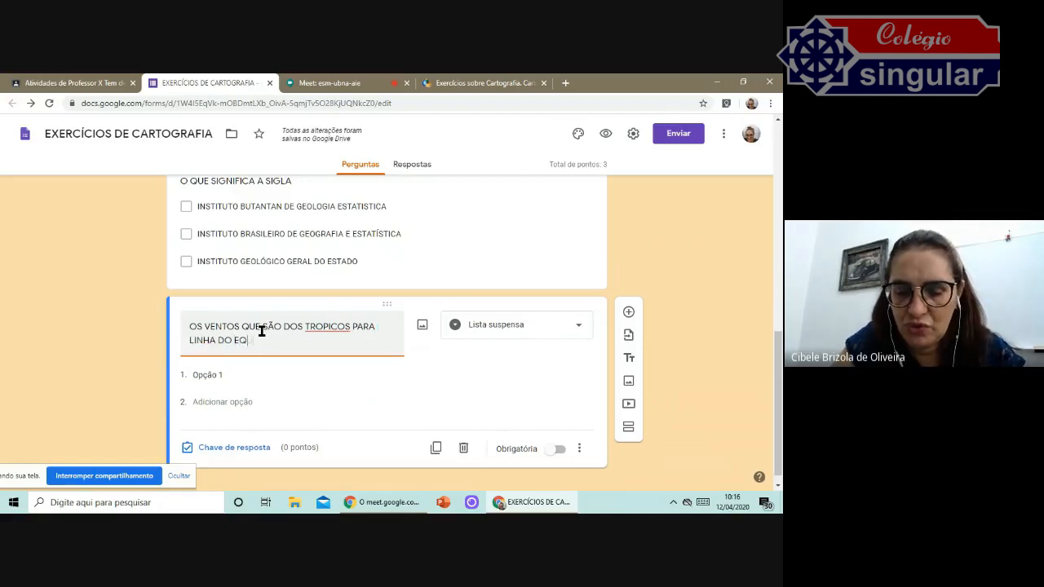
text(UADOR SÃO OS VENTOS:)
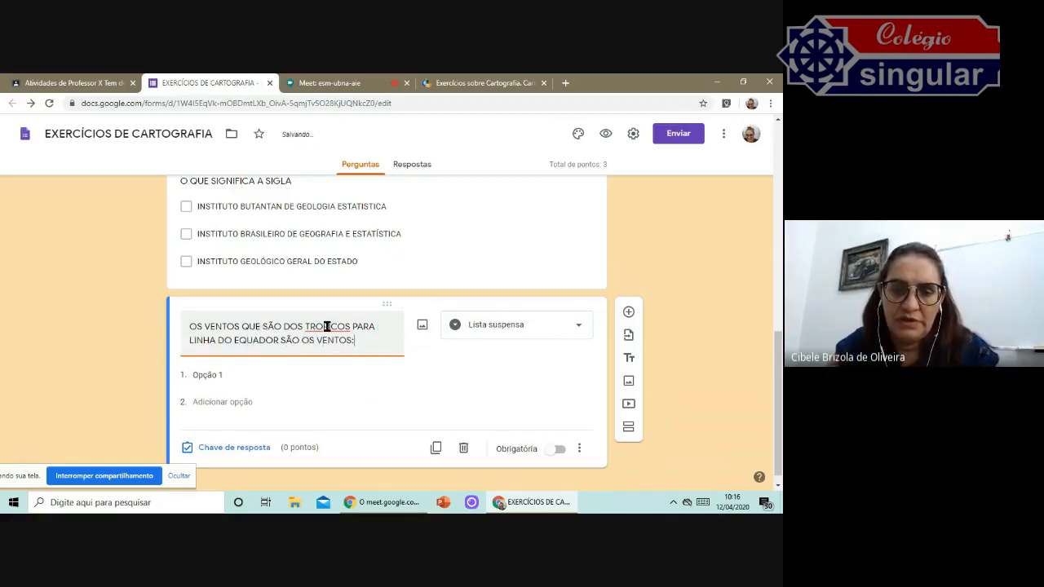
right_click(326, 326)
click(391, 156)
View the form's responses page and return to the question editor.
click(412, 164)
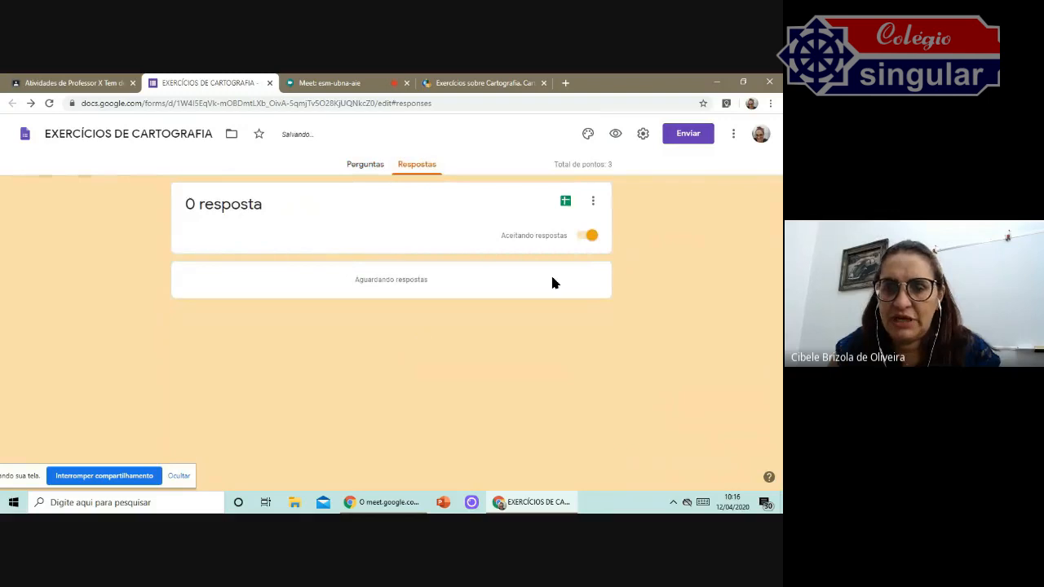
click(366, 165)
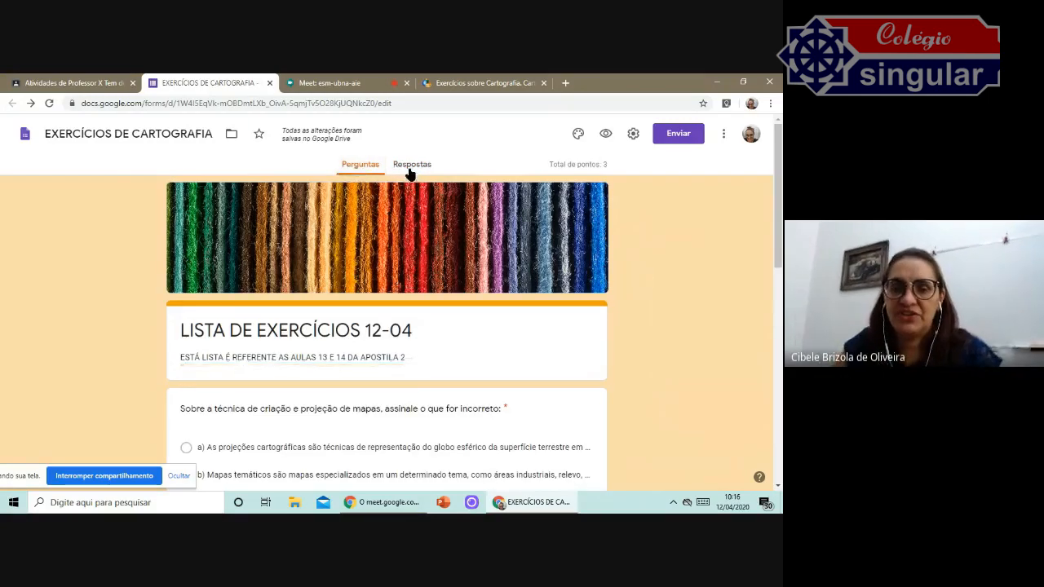
scroll(392, 237, down, 1)
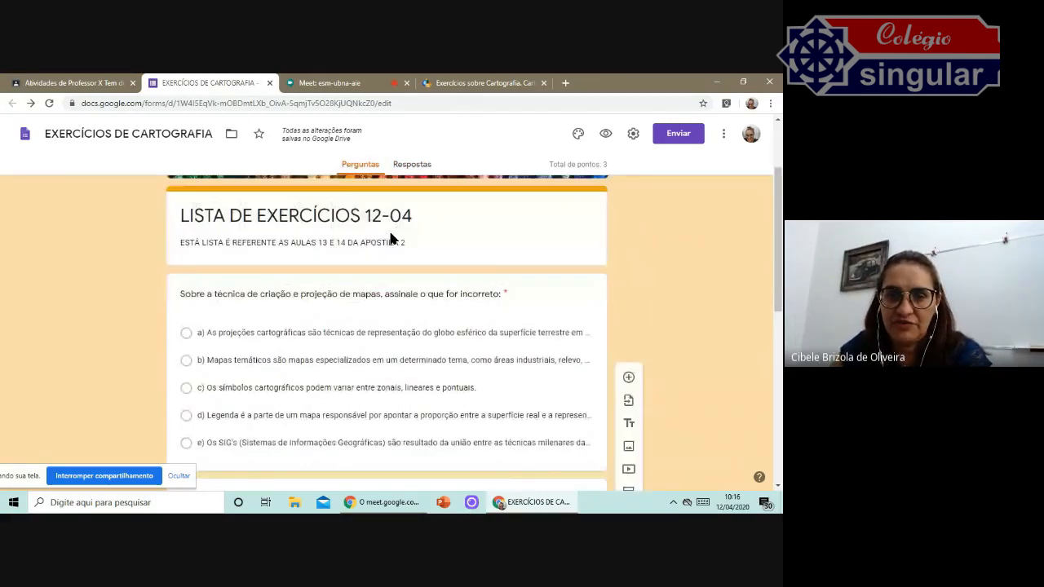
scroll(391, 237, up, 2)
scroll(421, 266, down, 10)
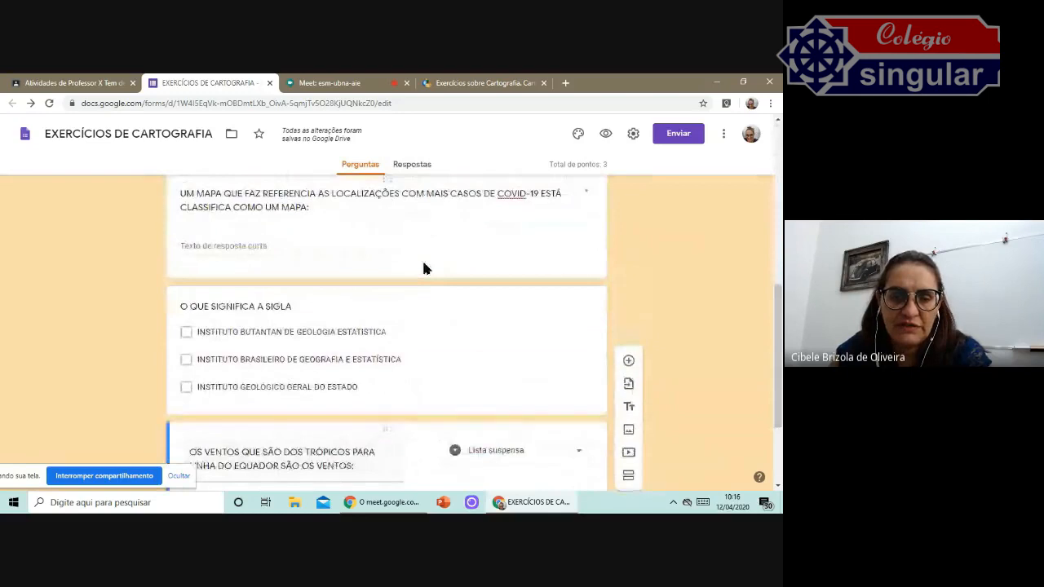
scroll(422, 262, down, 2)
Enter the first dropdown option "SÃO VENTOS ALÍSIOS".
click(220, 361)
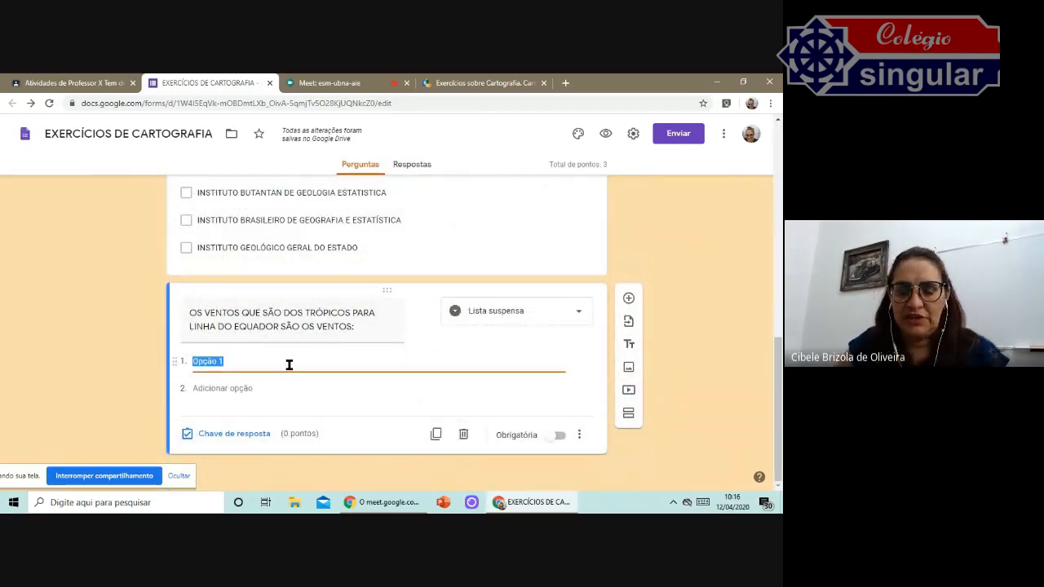
text(SÃO VENTOS ALÓSIOS)
Add a second option "SÃO VENTOS CONTRA ALÍSIOS".
click(250, 384)
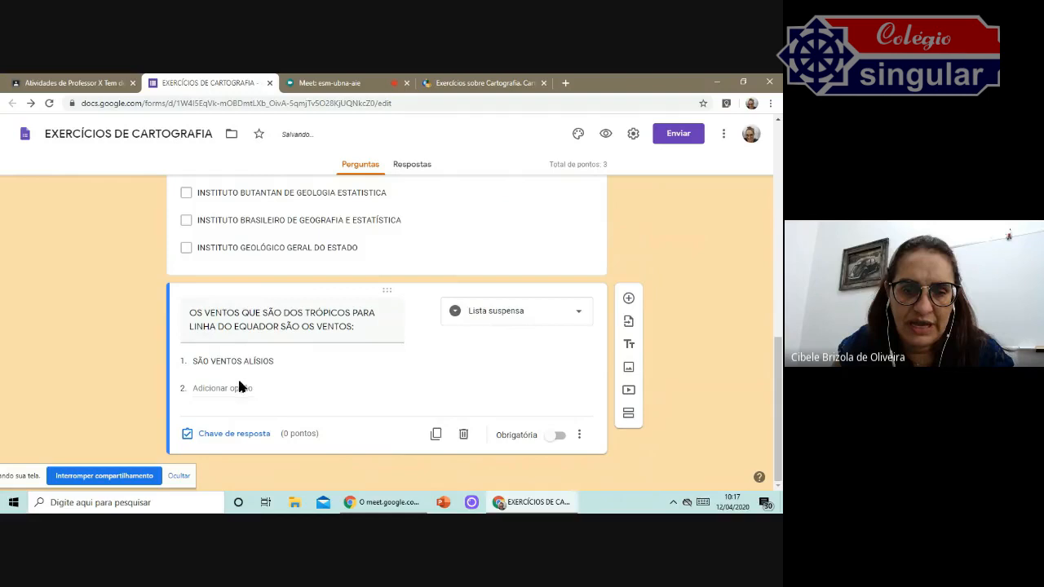
click(239, 386)
text(SÃO VENTOS CONTRA ALÍSIOS)
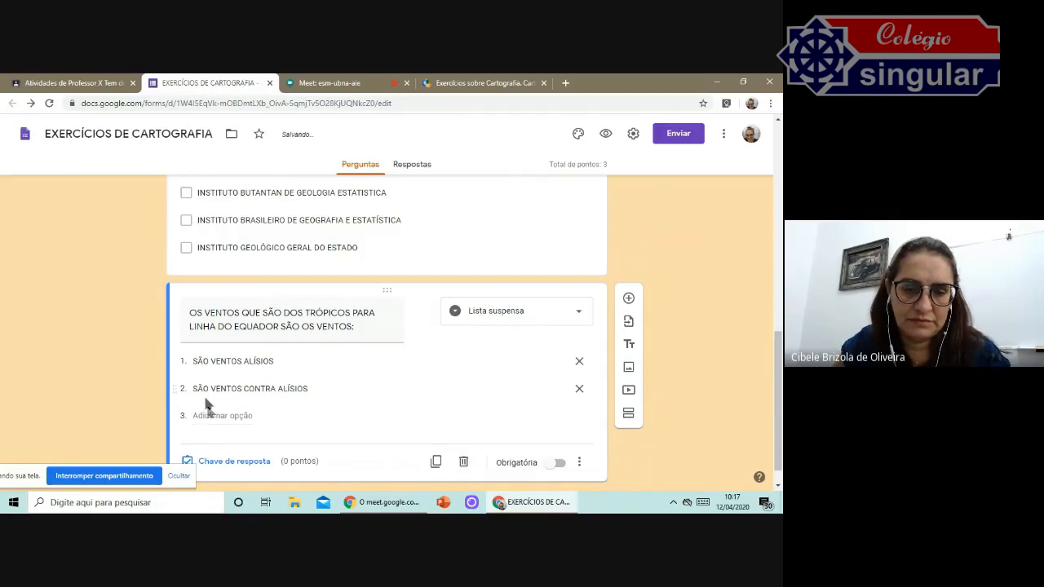
click(214, 415)
text(REFERE-SE)
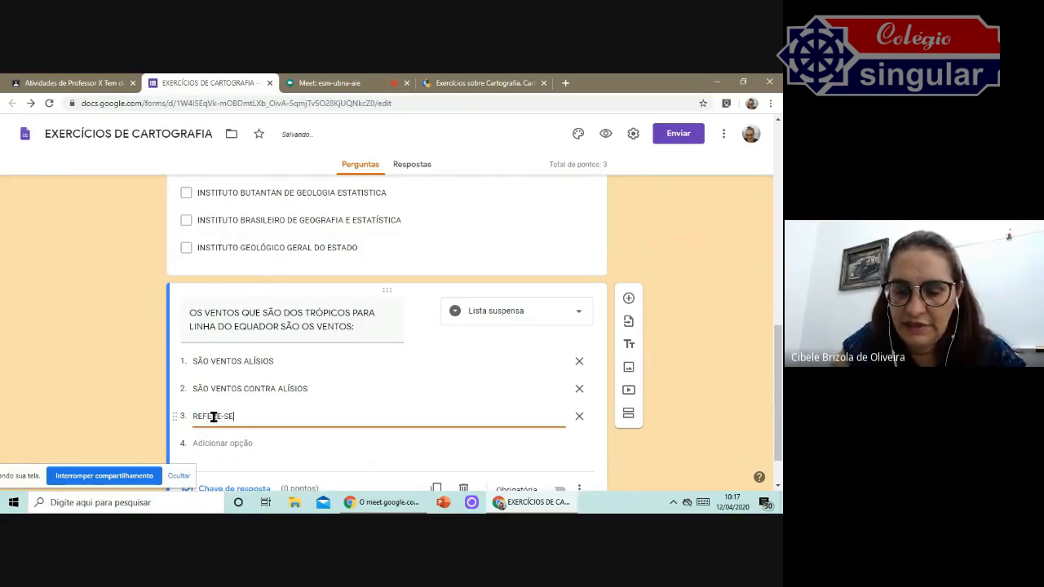
text( AOS VENTOS)
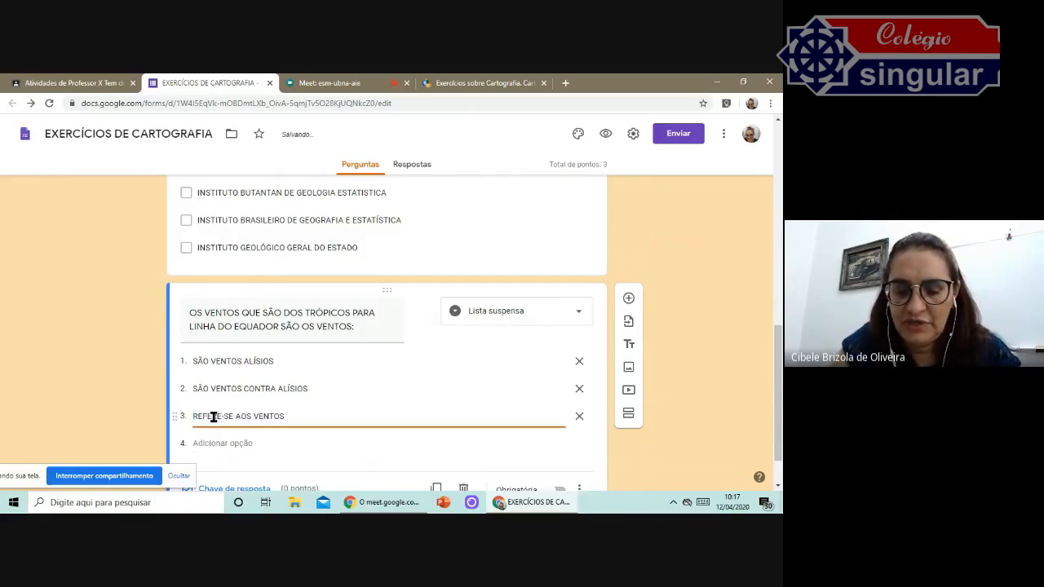
text( zONA DE CONVERGÊNCIA I)
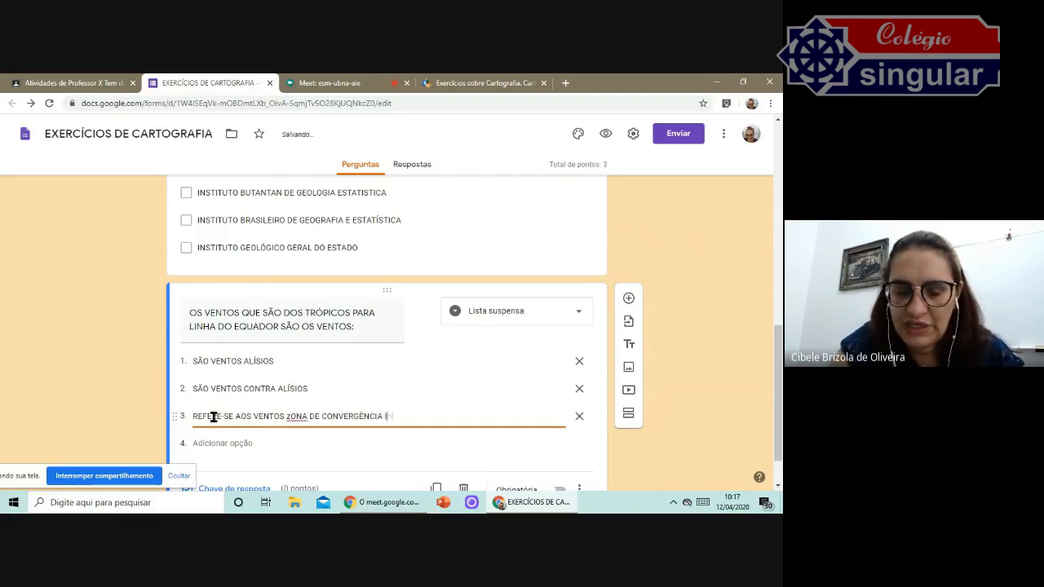
text(NTERTROPICAL)
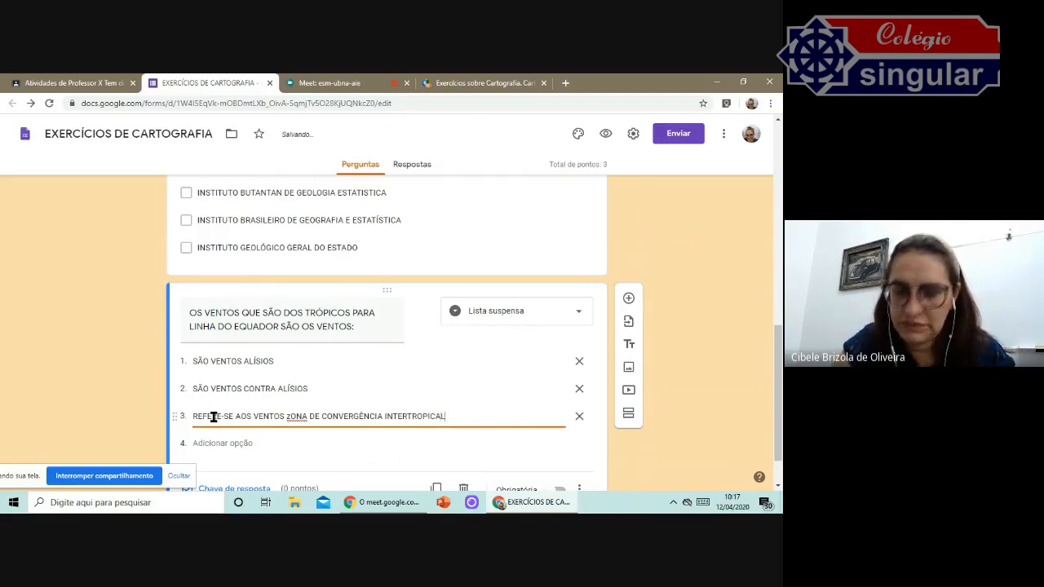
Replace the third dropdown option with "SÃO VENTOS POLARES" and add a fourth option "SÃO VENTOS AMAZÔNICOS".
key(ctrl+a)
text(SÃO VENTO)
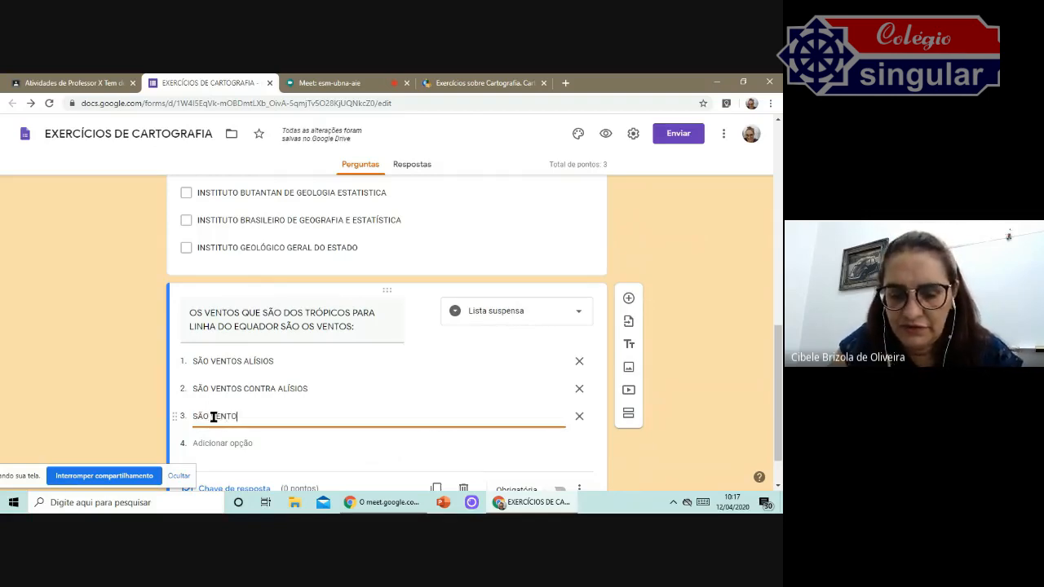
text(S POLARES)
key(Return)
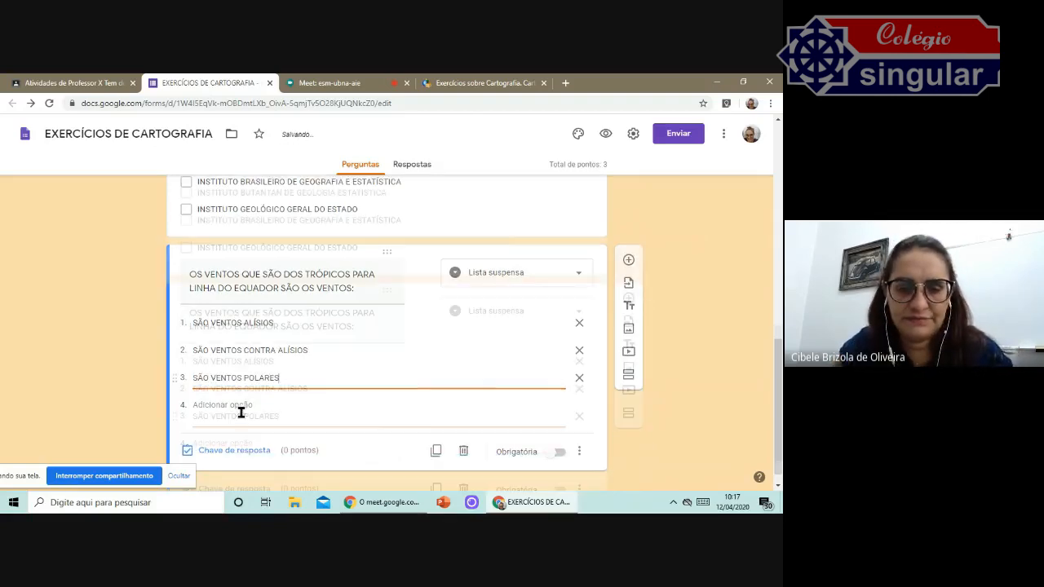
text(SÃO VENTOS  AMAZ)
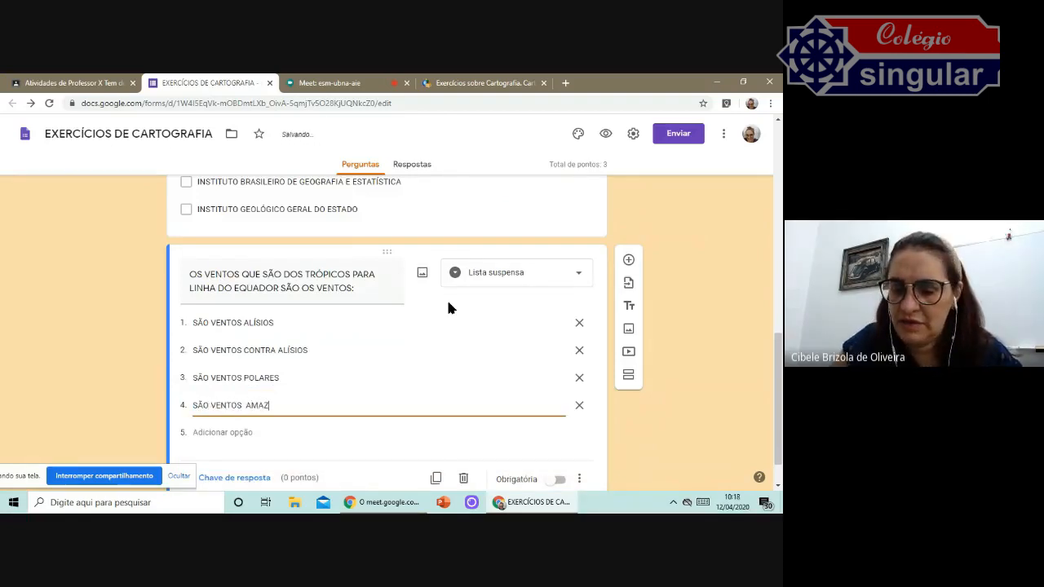
text(ÔNICOS)
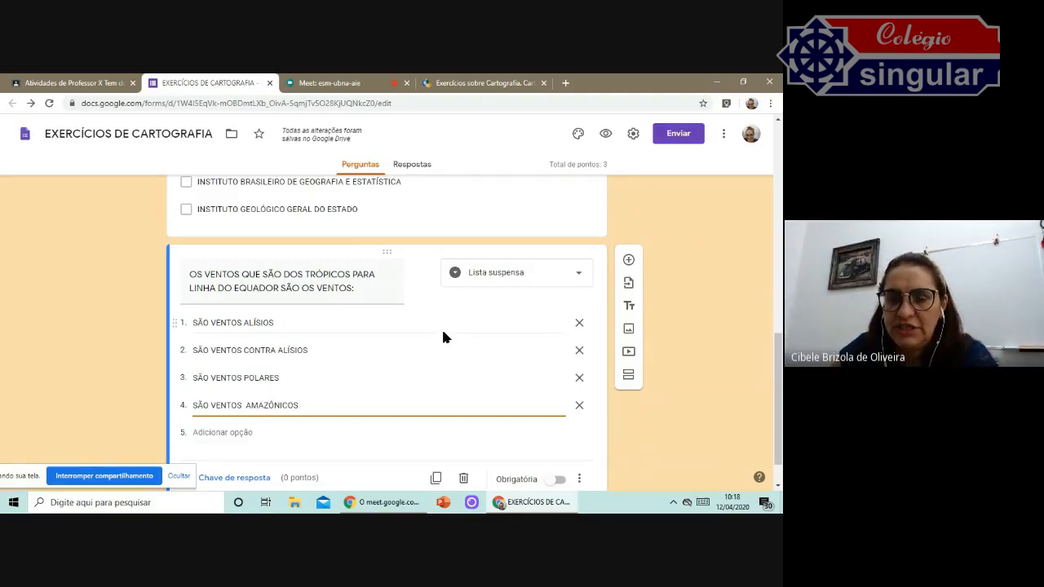
In the answer key, mark "SÃO VENTOS ALÍSIOS" as the correct answer and set the question to 1 point.
scroll(443, 337, down, 1)
click(237, 434)
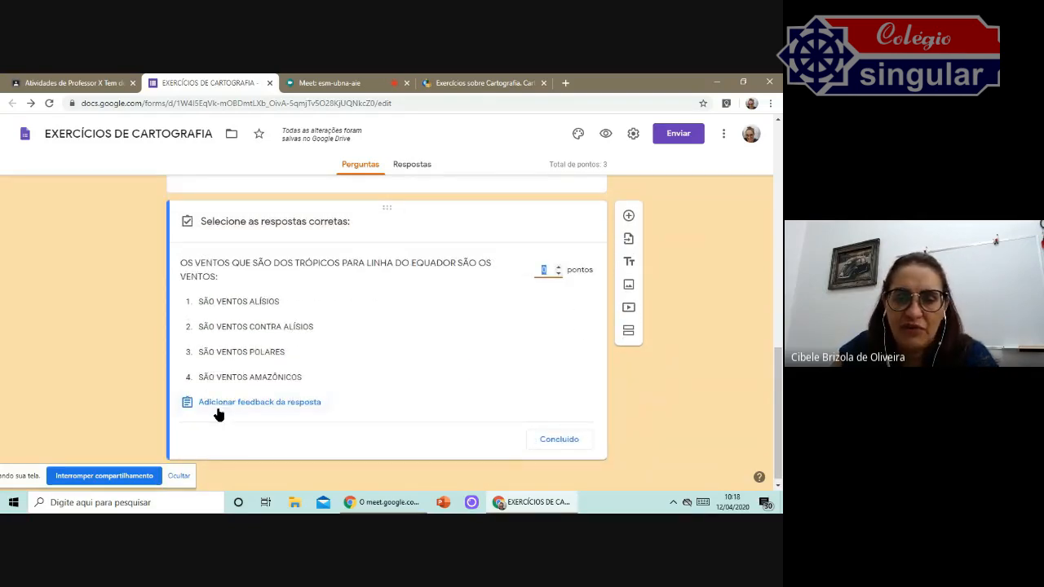
click(247, 296)
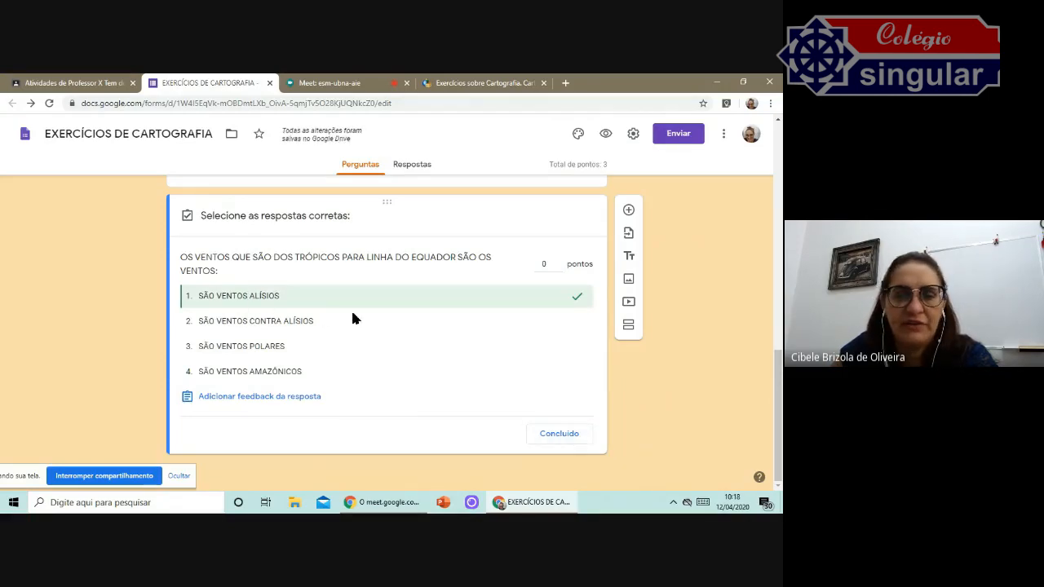
click(561, 438)
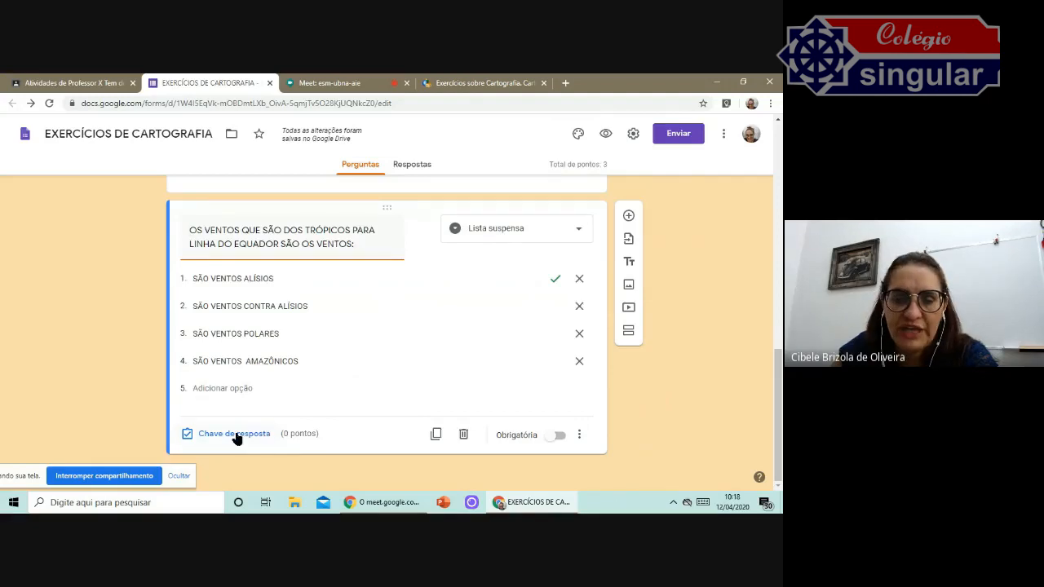
click(235, 434)
click(558, 261)
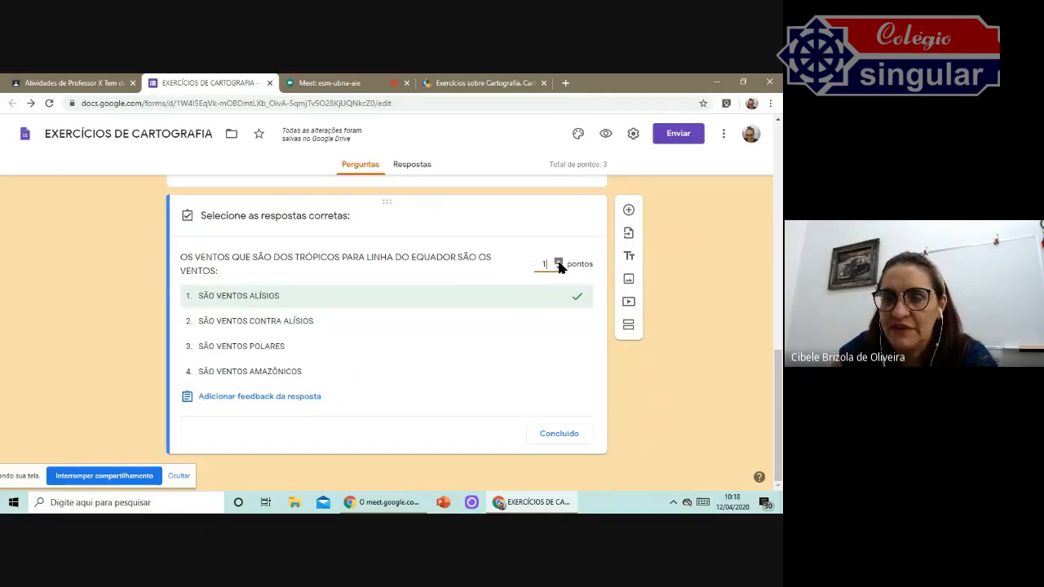
click(567, 434)
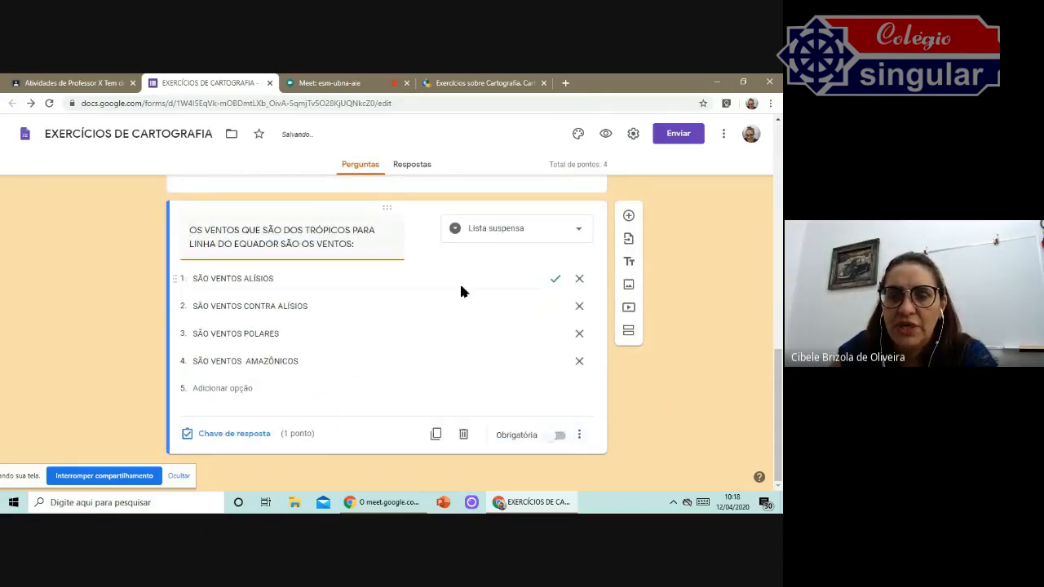
Add a new multiple-choice question below the winds dropdown question.
scroll(459, 282, up, 10)
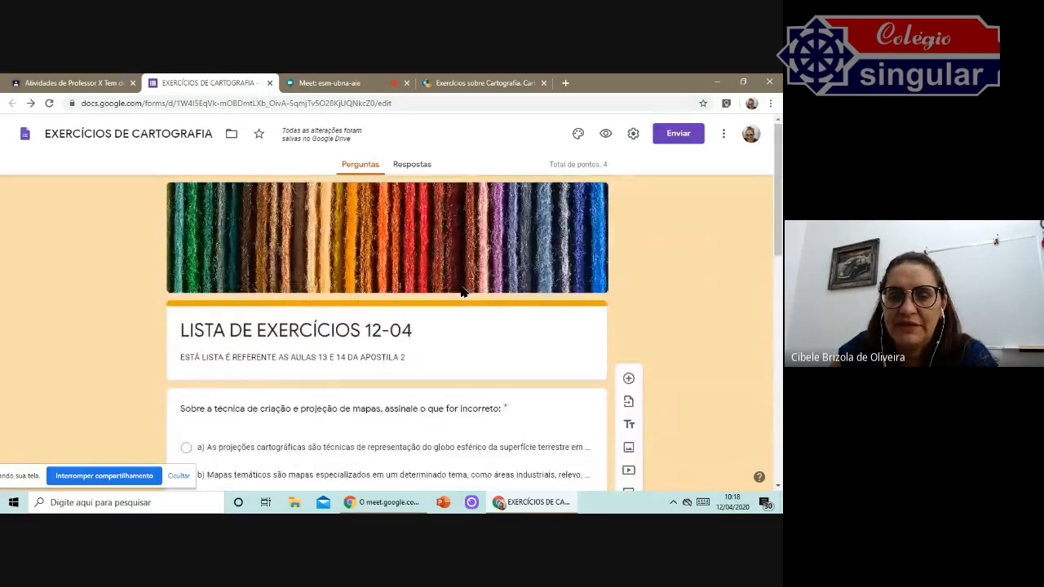
scroll(459, 281, down, 3)
scroll(461, 287, down, 7)
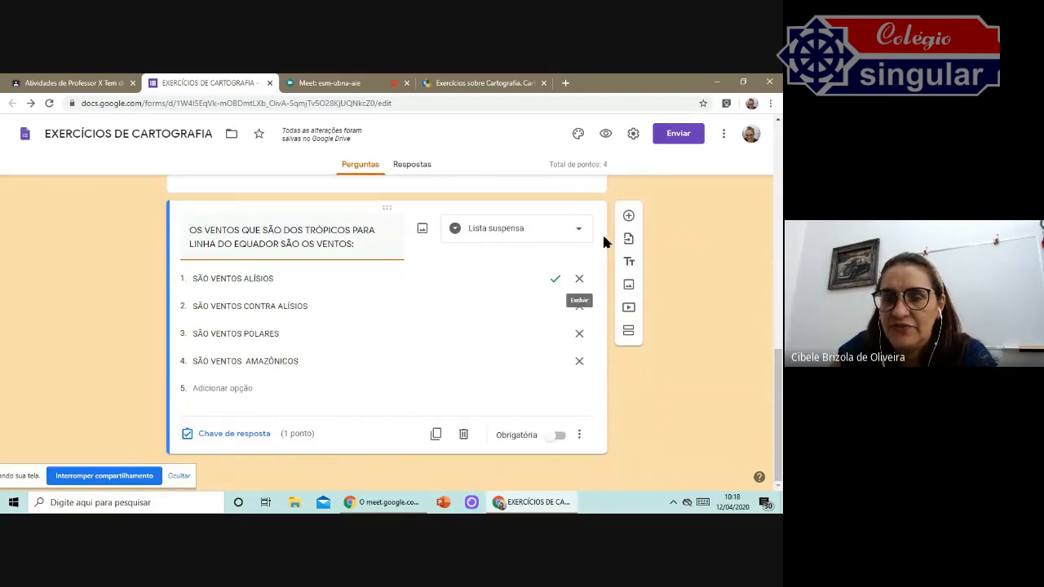
click(628, 216)
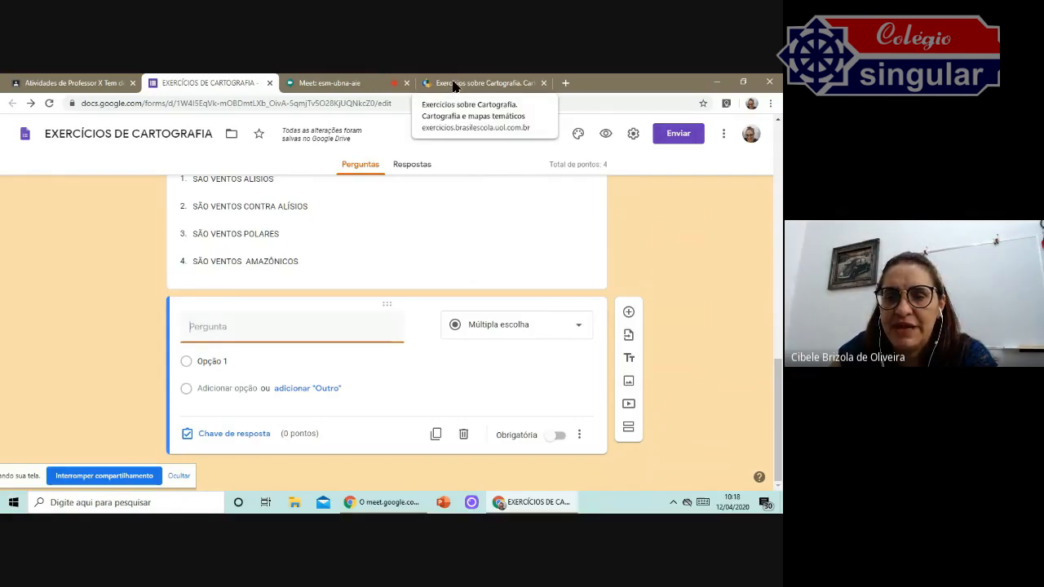
Insert an image of the Brazilian cerrado found through a Google image search for "cerrado brasileiro".
click(628, 381)
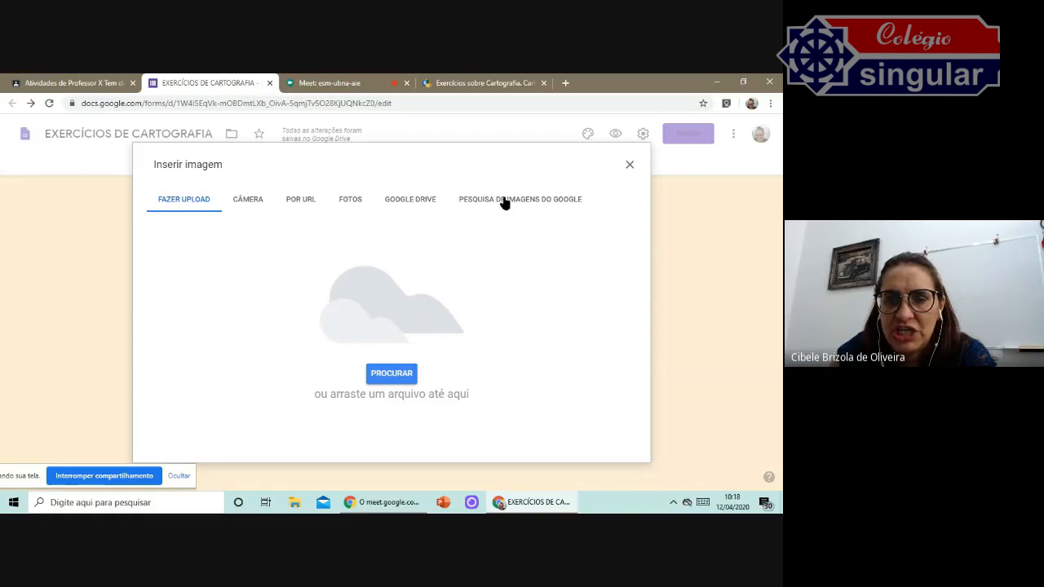
click(545, 203)
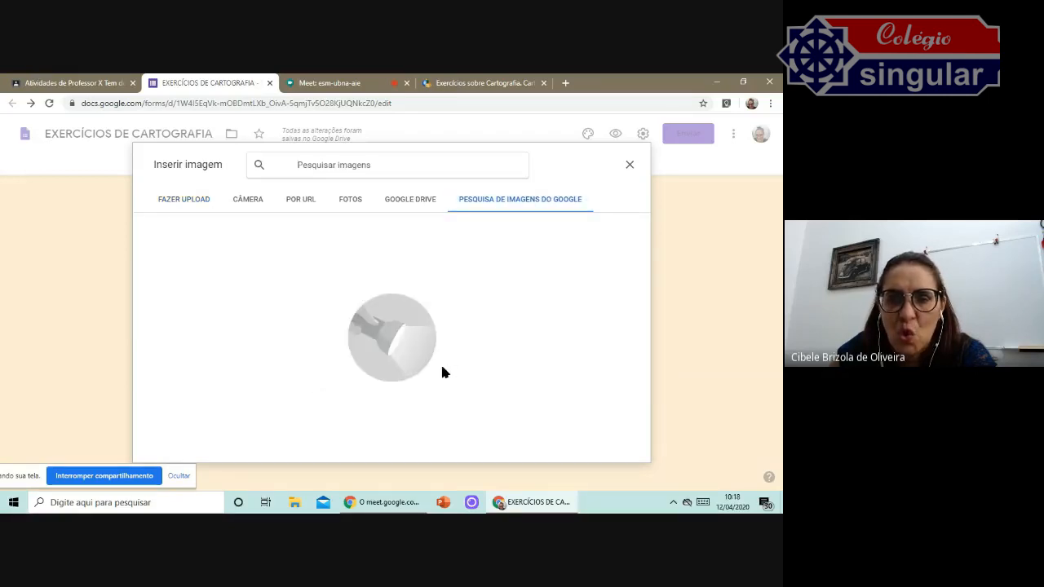
click(328, 160)
text(CERRADO)
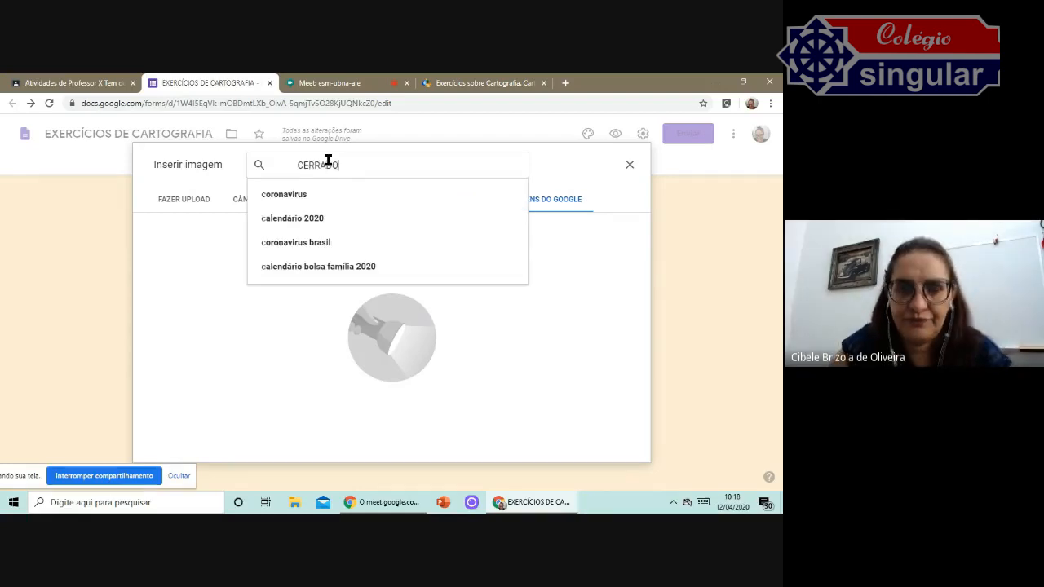
click(310, 214)
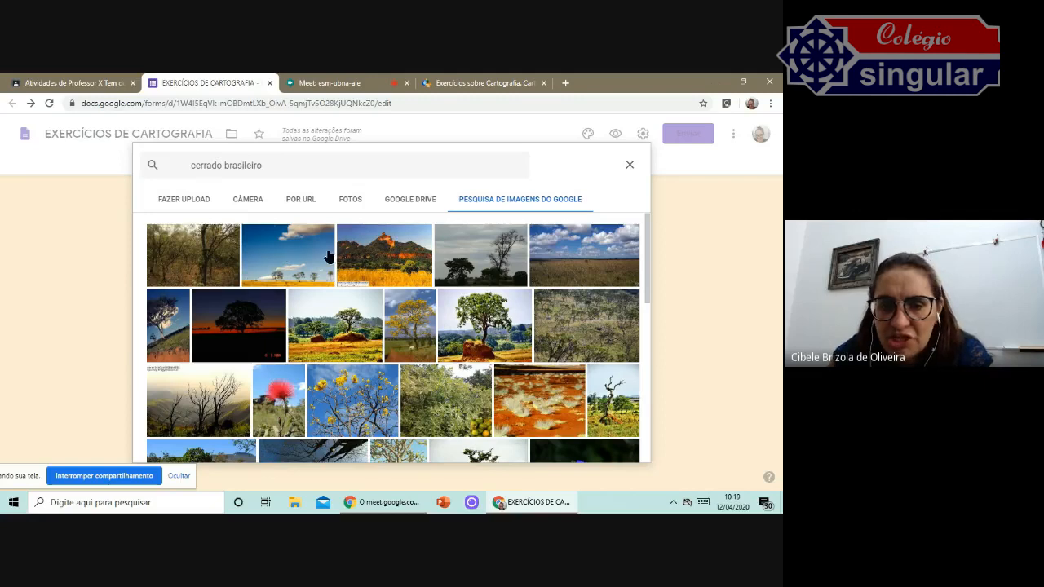
click(632, 328)
click(626, 450)
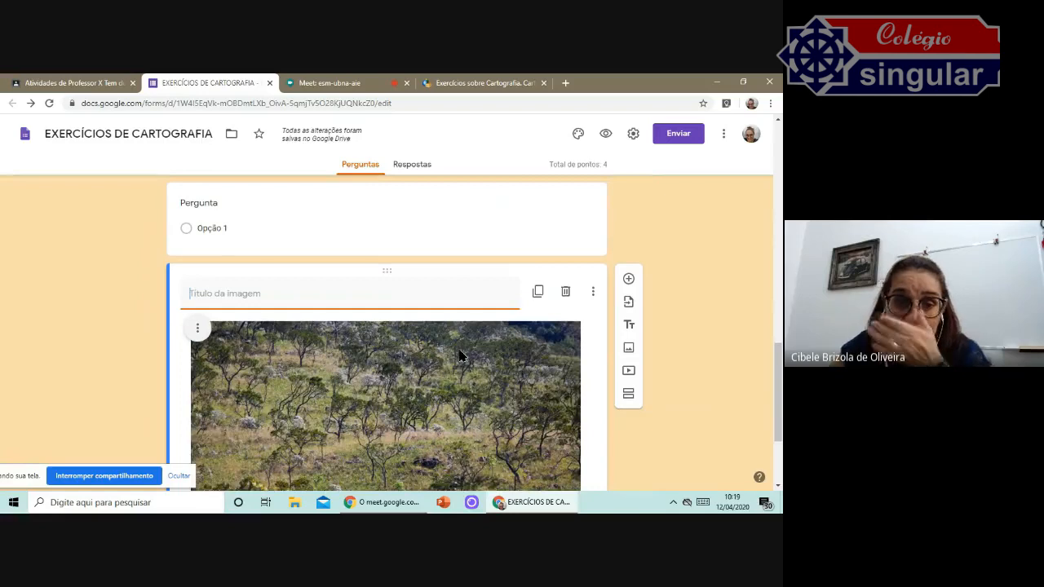
Title the image "IDENTIFIQUE ESTÁ IMAGEM :".
text(IDENTIFIQUE )
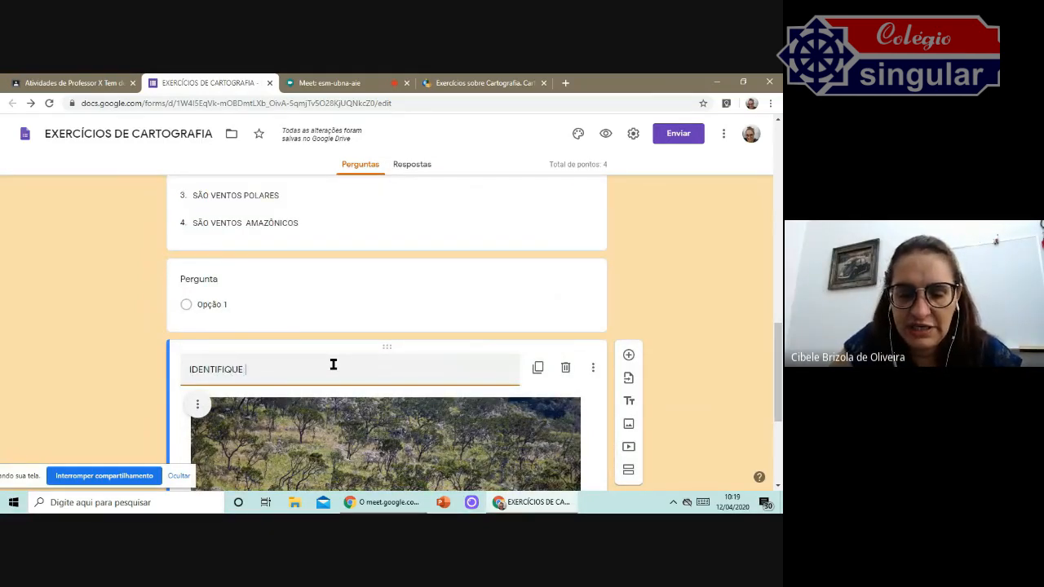
text(ESTÁ IMAGE)
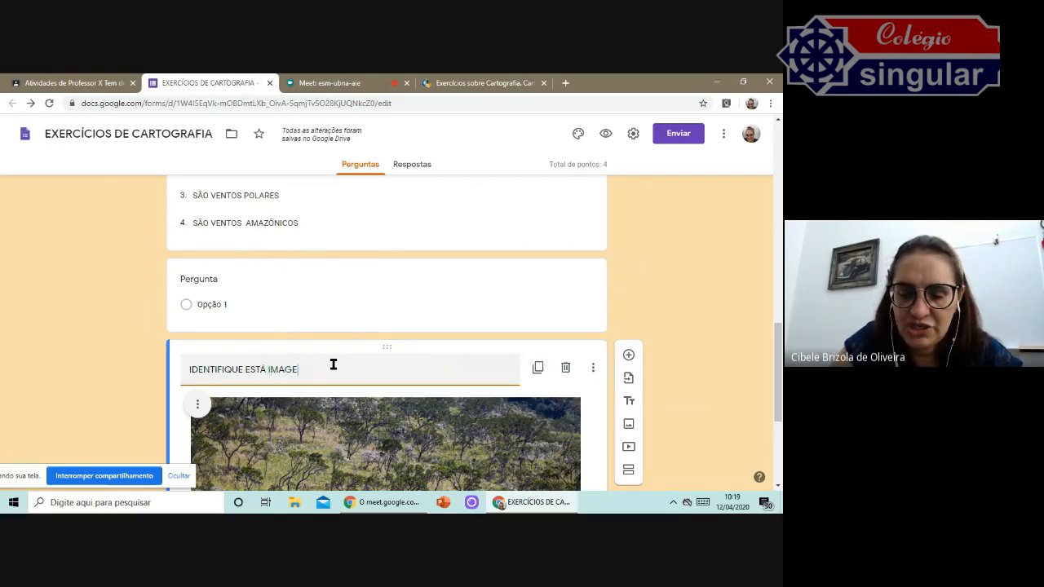
text(M)
scroll(571, 298, down, 2)
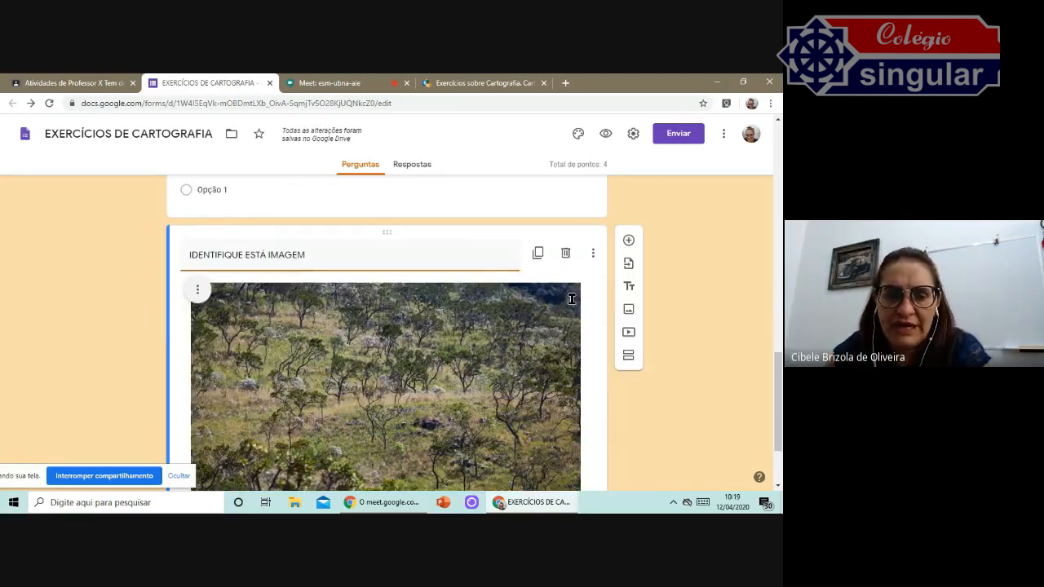
scroll(570, 299, down, 2)
scroll(230, 296, up, 4)
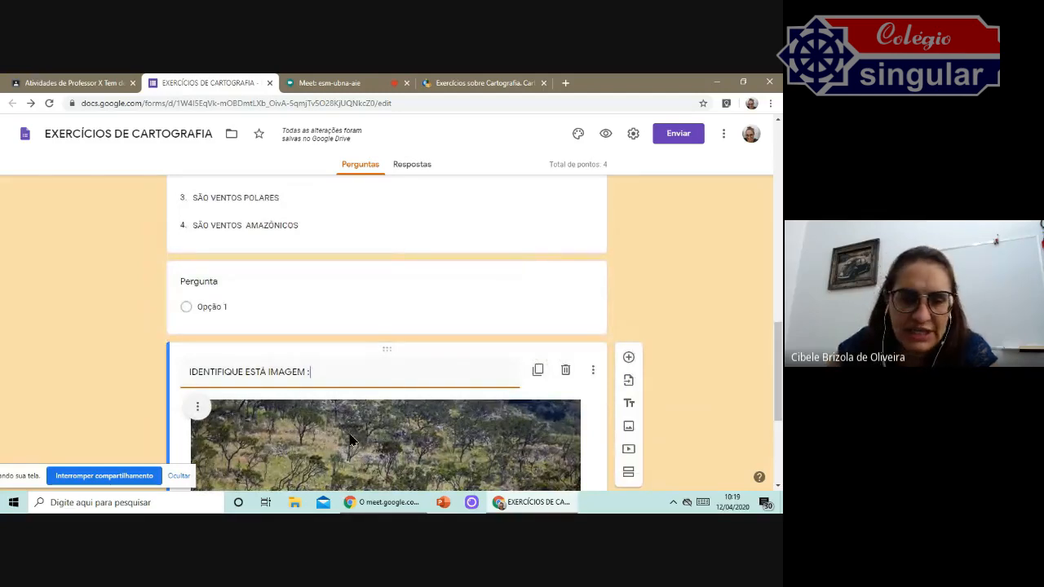
Title the blank question "IDENTIFIQUE ESTÁ IMAGEM" and add the options "CERRADO" and "PAMPAS".
click(212, 295)
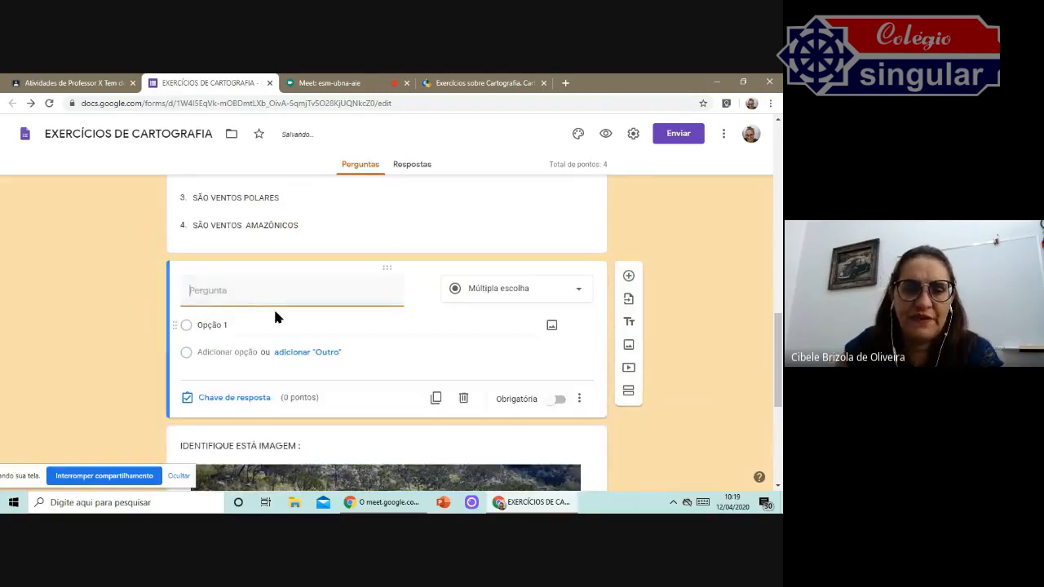
scroll(326, 318, down, 3)
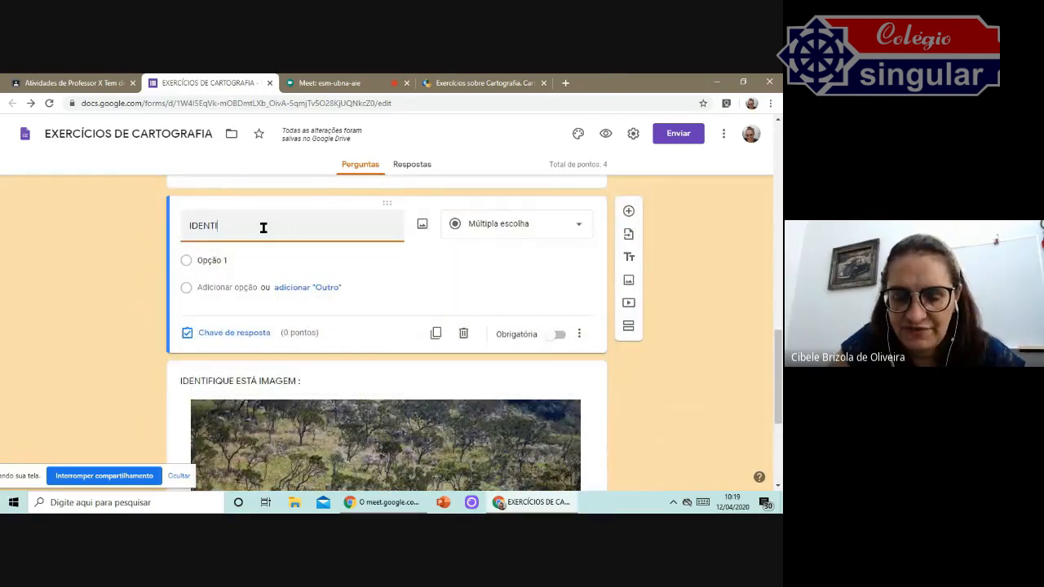
text(F)
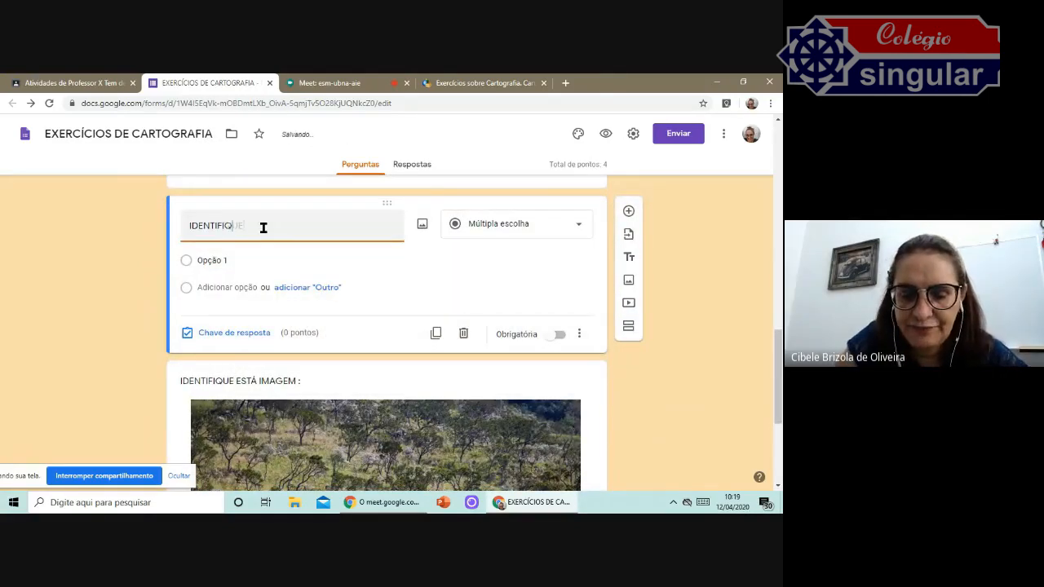
text(IQUE ESTÁ IMAGEM)
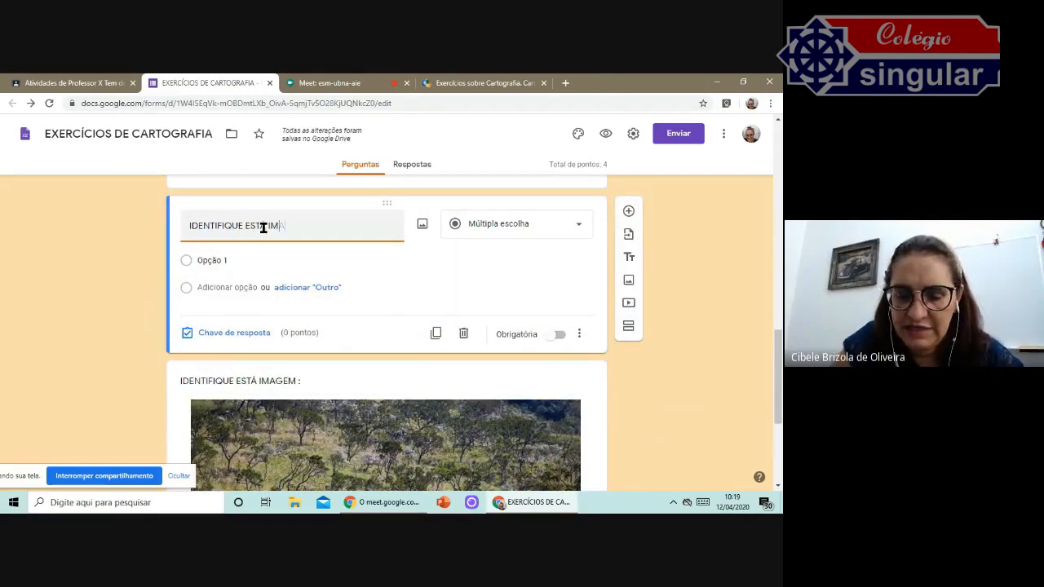
click(253, 259)
text(CERRADO)
click(233, 287)
text(PAMPAS)
click(242, 312)
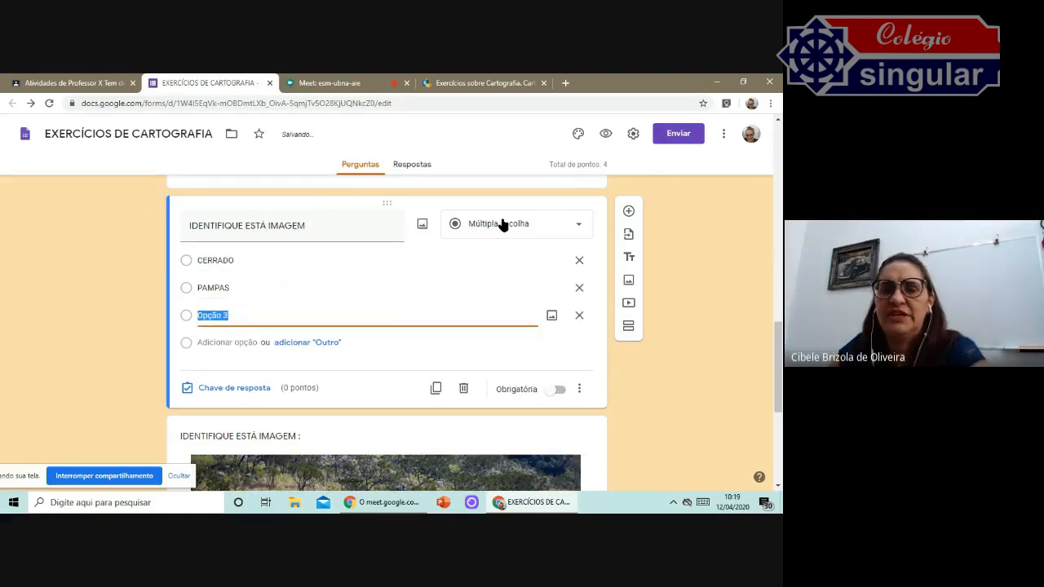
Mark "CERRADO" as the correct answer in the question's answer key.
click(216, 390)
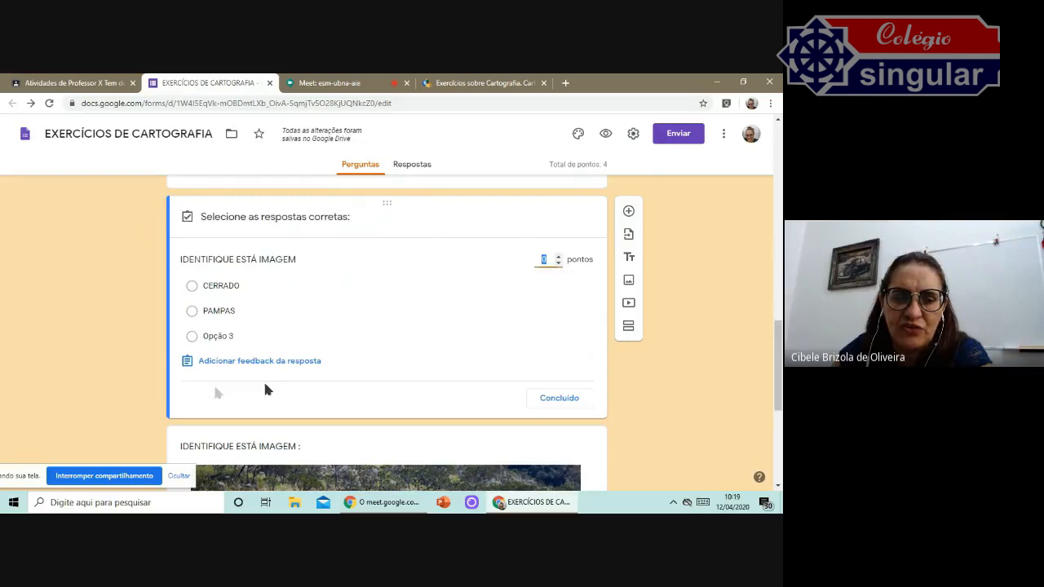
click(192, 287)
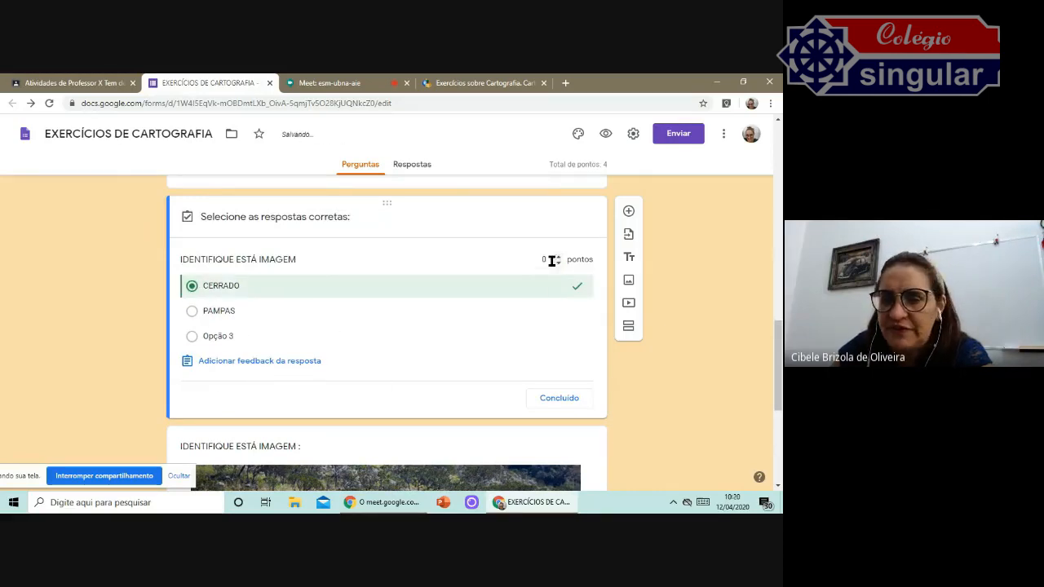
click(559, 398)
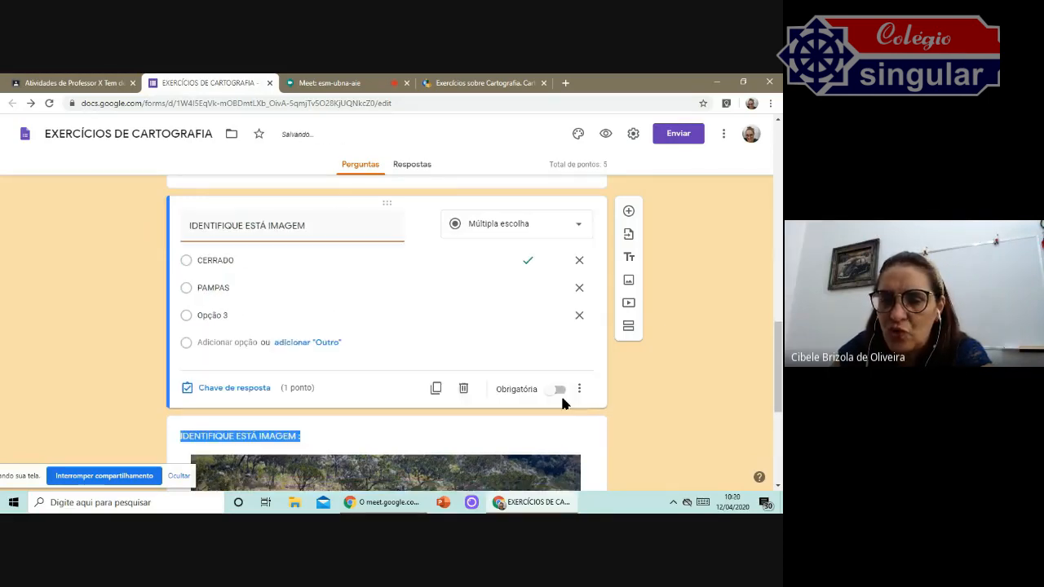
Preview the form and scroll through the questions, opening the winds dropdown to check its options.
scroll(398, 341, down, 2)
scroll(400, 339, up, 2)
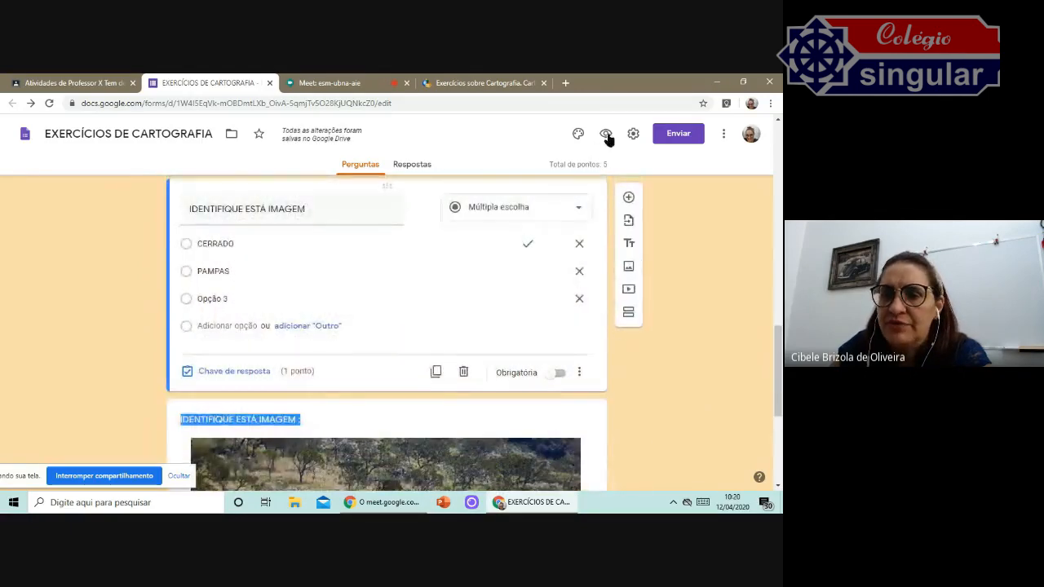
click(605, 134)
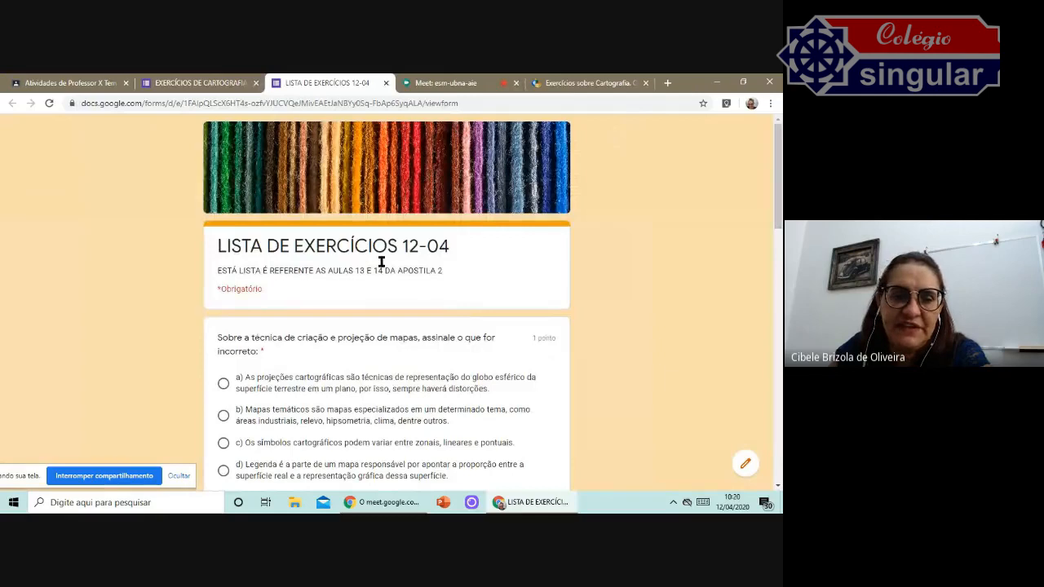
scroll(446, 242, down, 5)
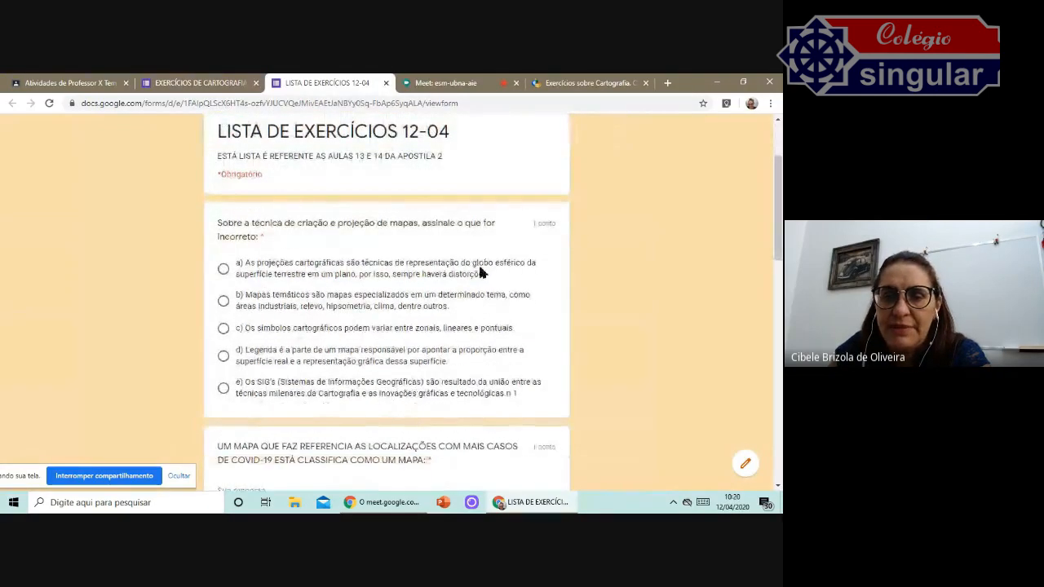
scroll(482, 273, down, 2)
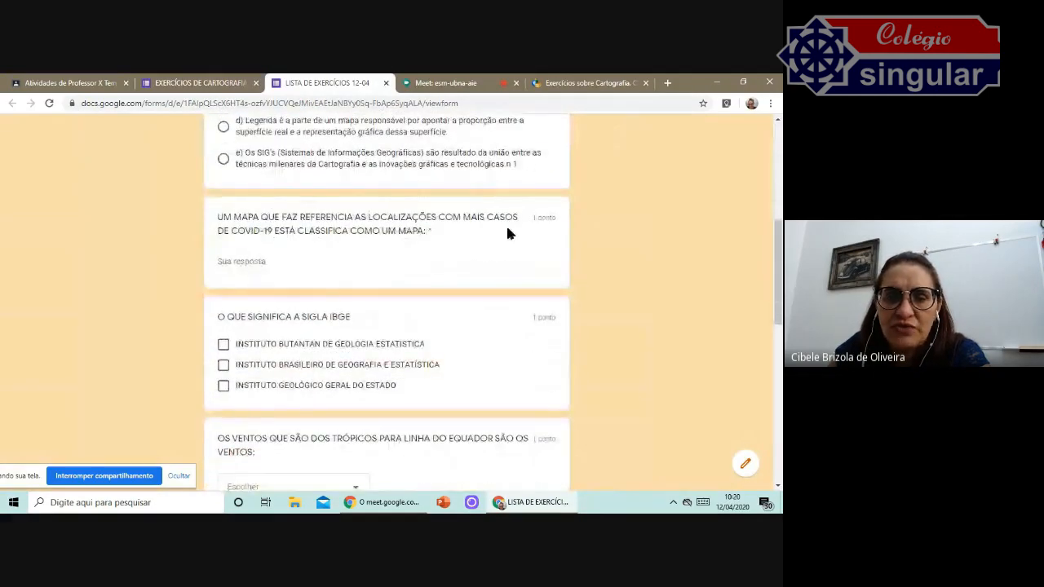
scroll(344, 226, down, 3)
scroll(446, 226, down, 3)
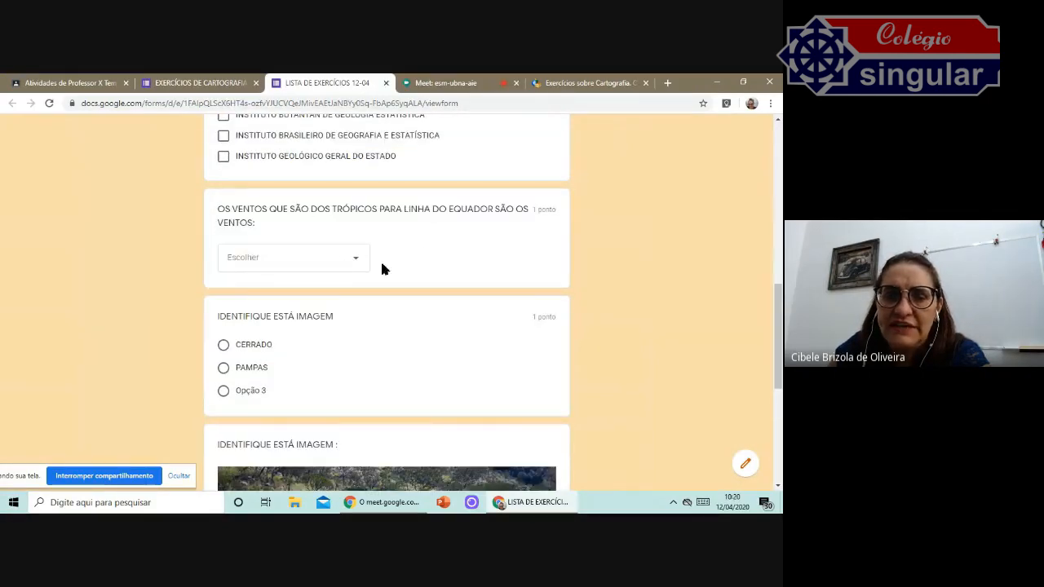
click(355, 261)
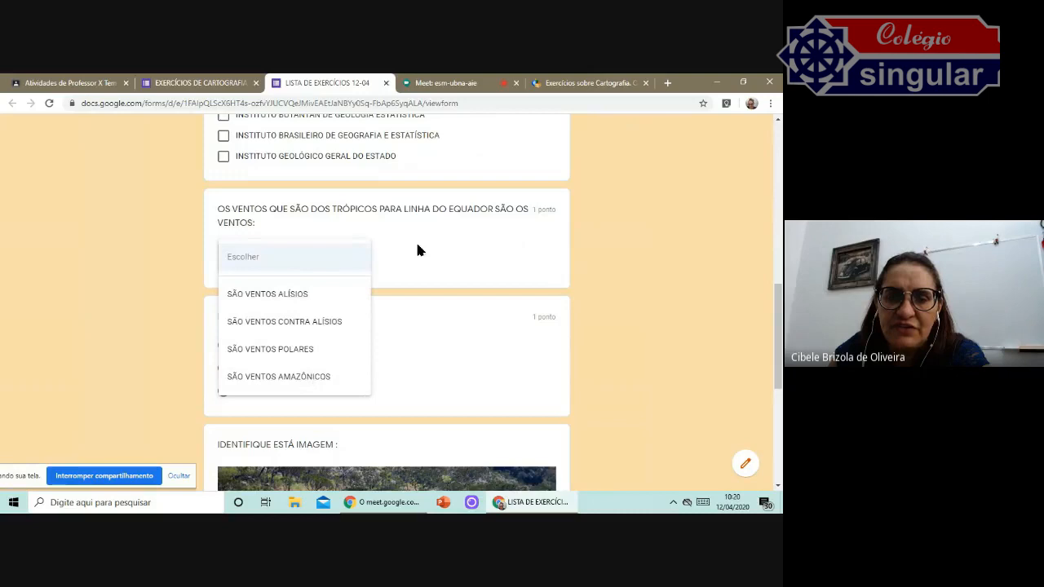
Close the winds dropdown and scroll through the remaining image questions in the form preview.
click(376, 260)
click(356, 259)
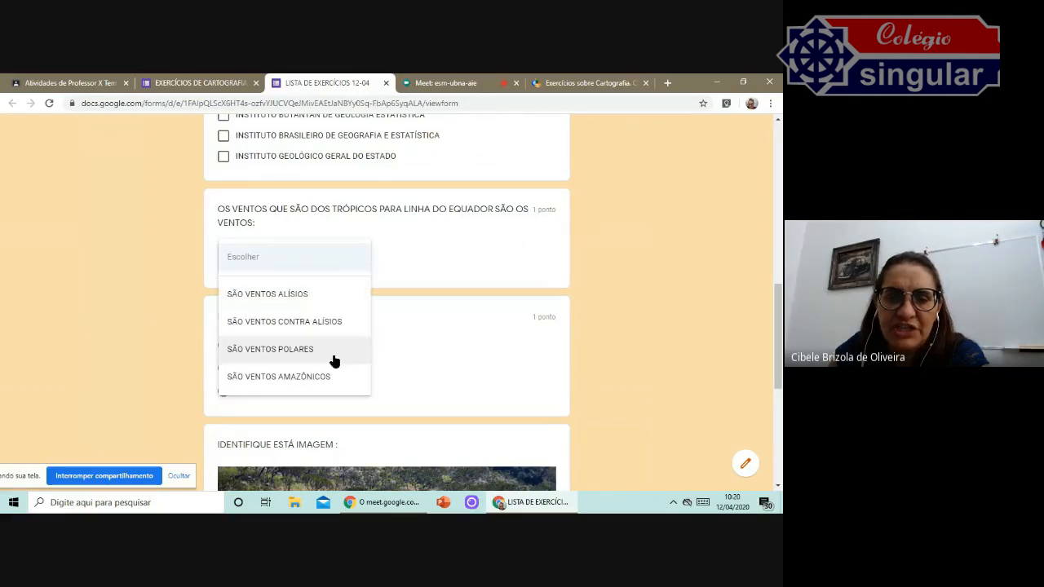
click(424, 252)
scroll(425, 248, down, 3)
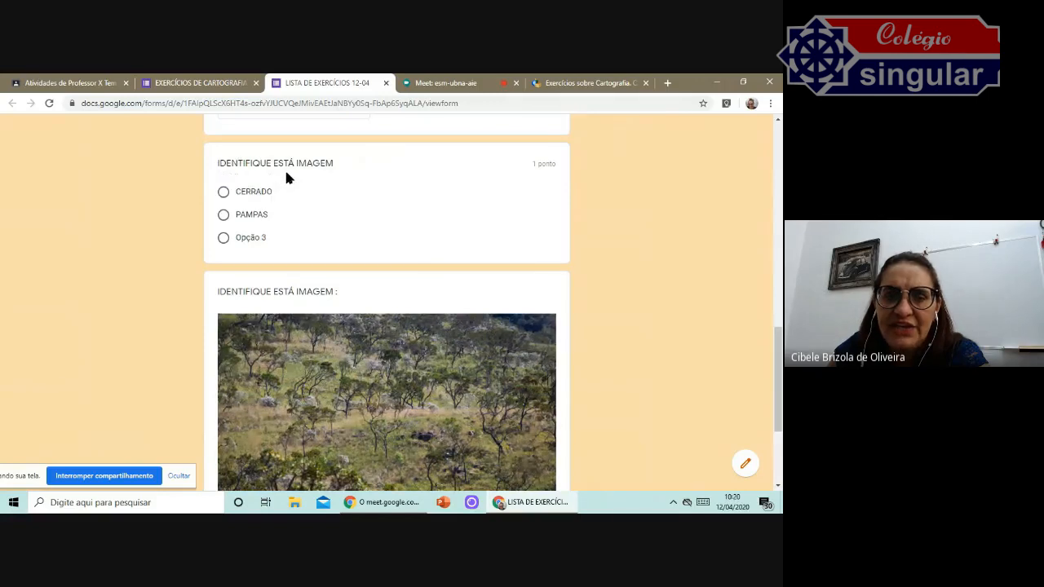
scroll(431, 242, down, 5)
scroll(431, 242, up, 5)
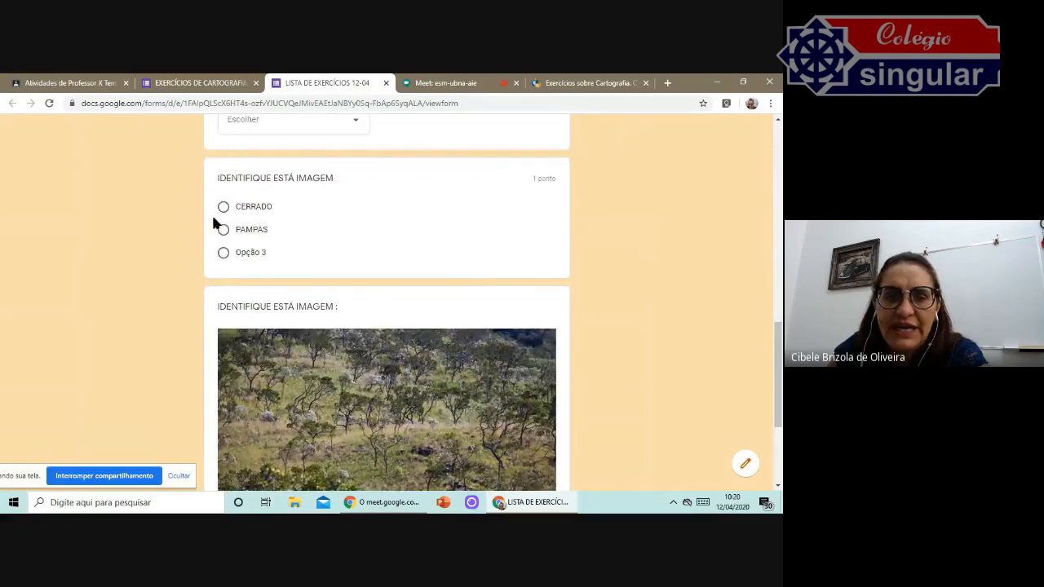
scroll(426, 299, down, 2)
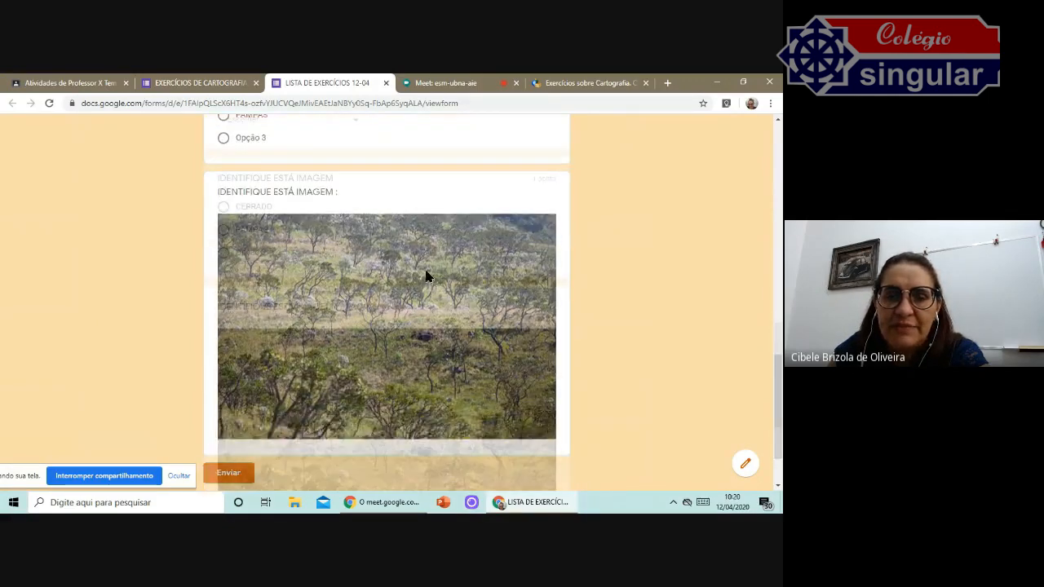
scroll(425, 276, up, 3)
Back in the editor, move the image item above the "IDENTIFIQUE ESTÁ IMAGEM" multiple-choice question.
click(224, 85)
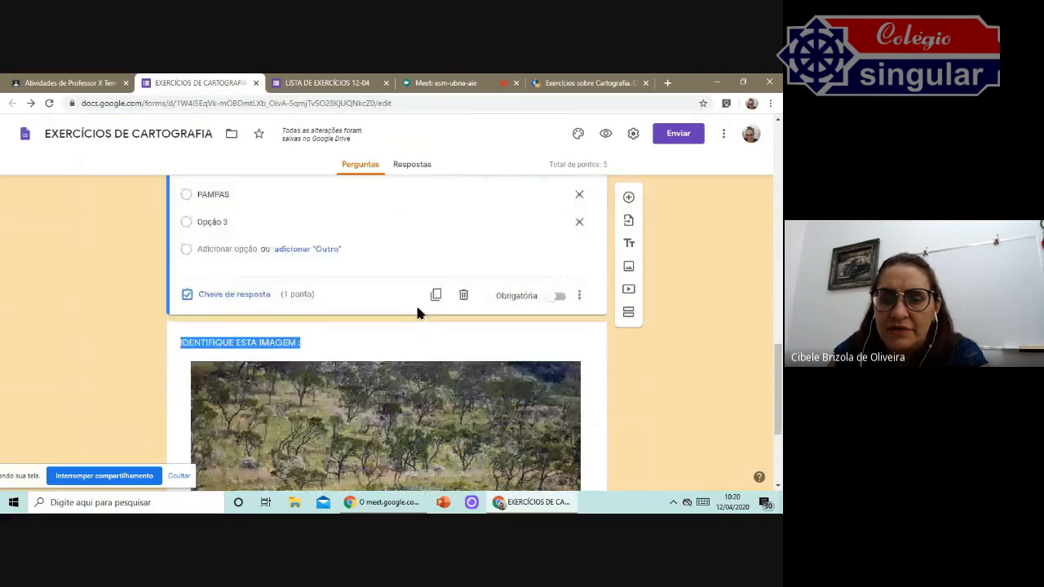
scroll(415, 304, down, 1)
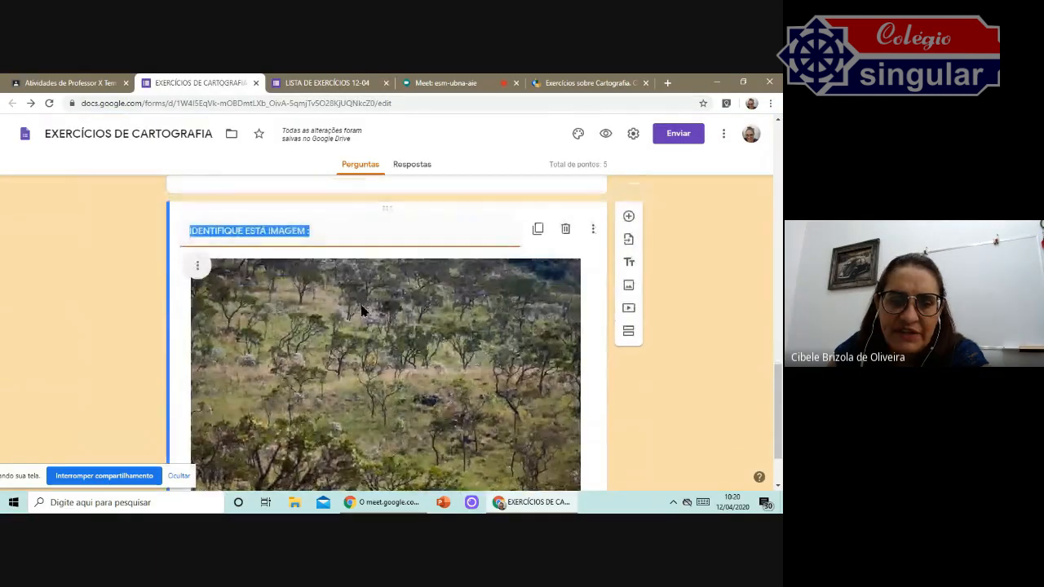
scroll(371, 310, up, 2)
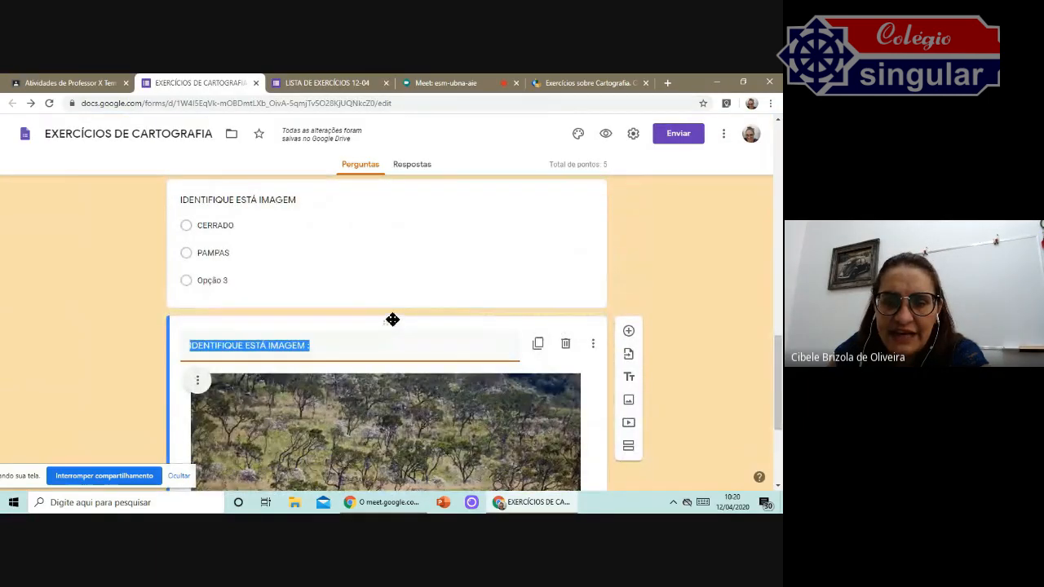
drag(392, 322, 394, 200)
scroll(412, 250, down, 3)
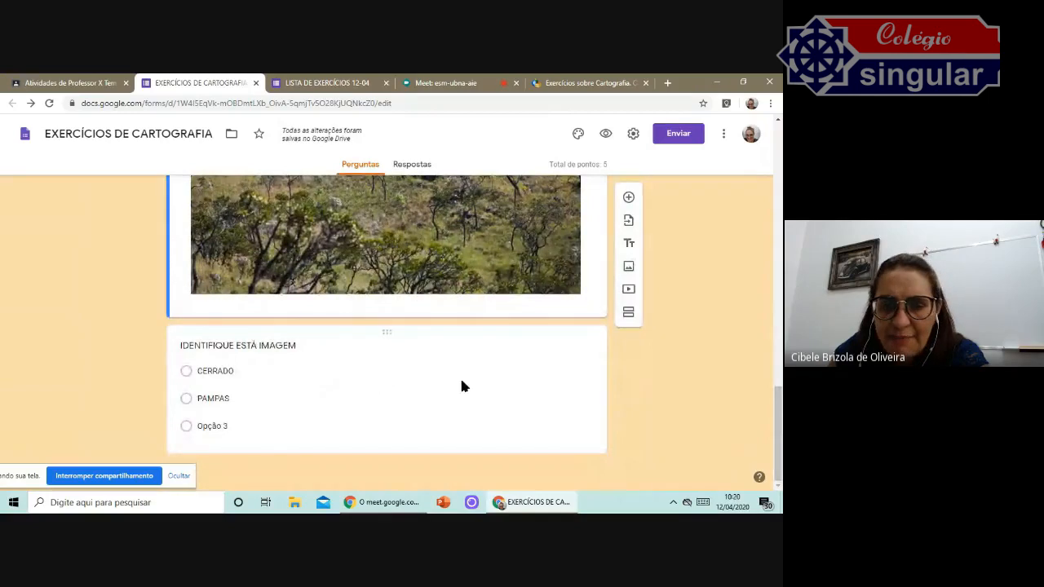
Shrink the image to about a third of its width and center it within its item.
click(432, 370)
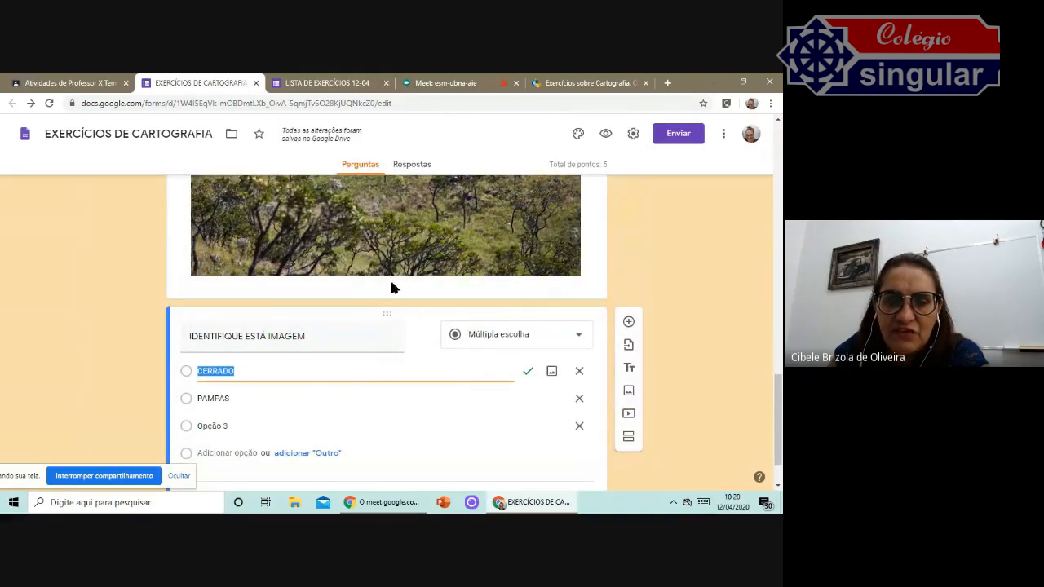
scroll(391, 287, up, 4)
click(388, 317)
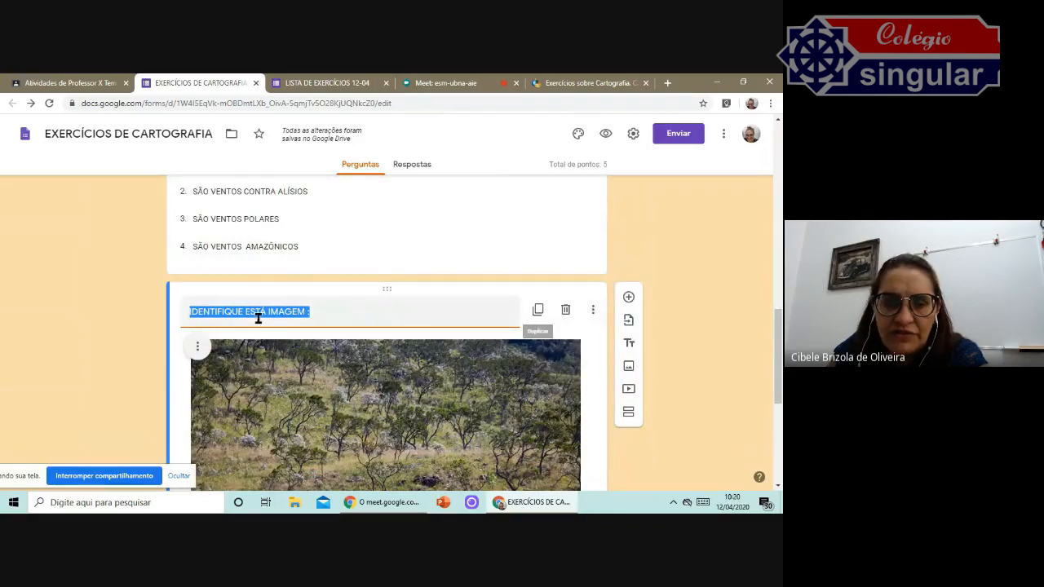
click(197, 349)
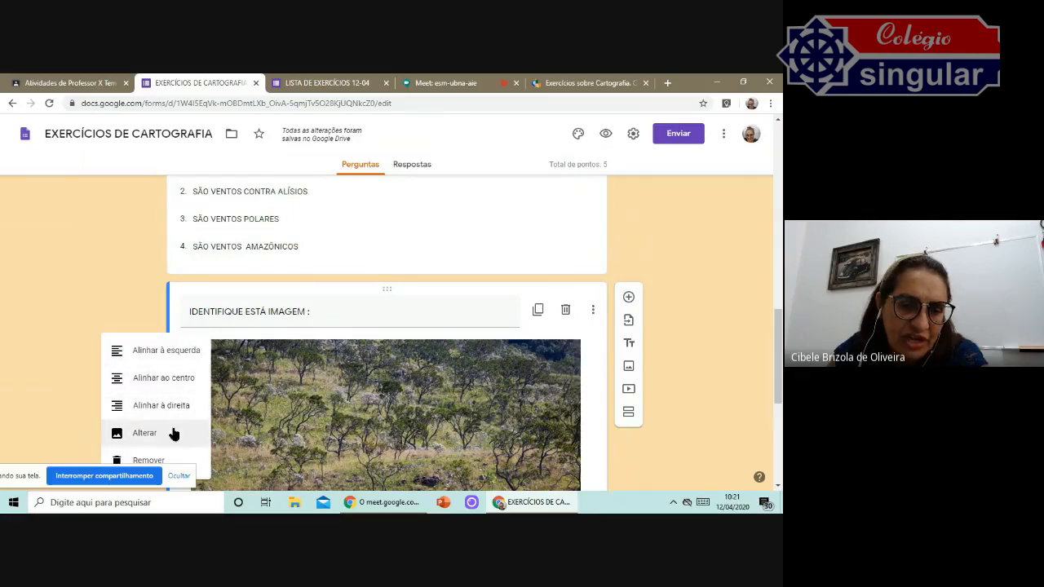
click(740, 308)
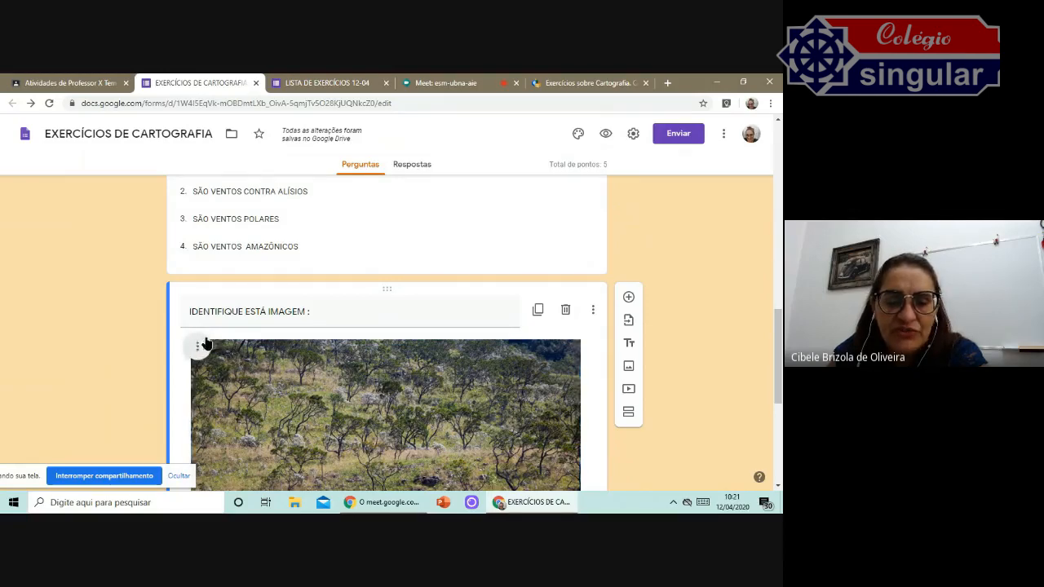
click(552, 388)
drag(578, 302, 415, 426)
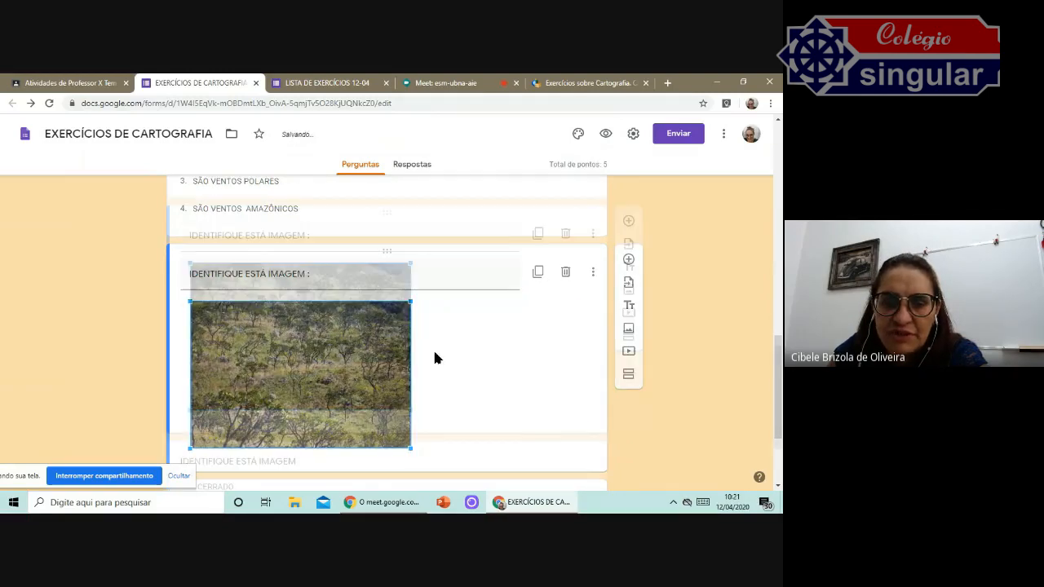
drag(410, 263, 352, 341)
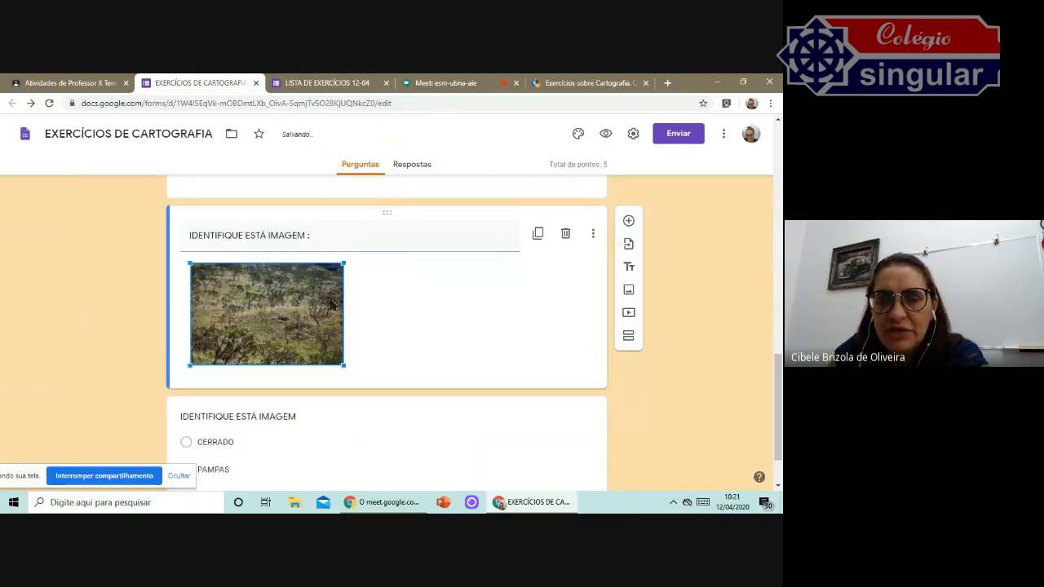
click(197, 273)
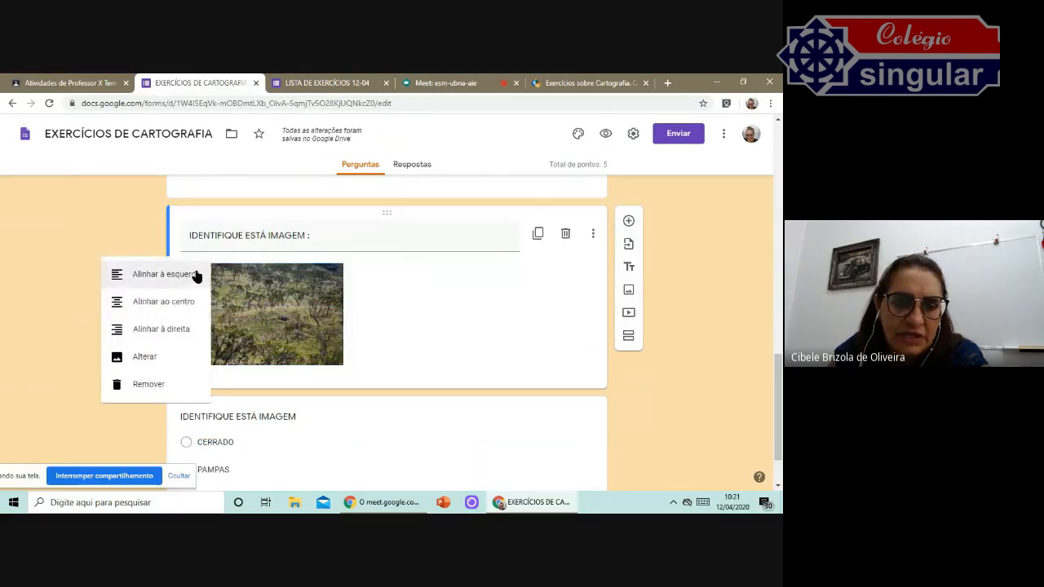
click(177, 302)
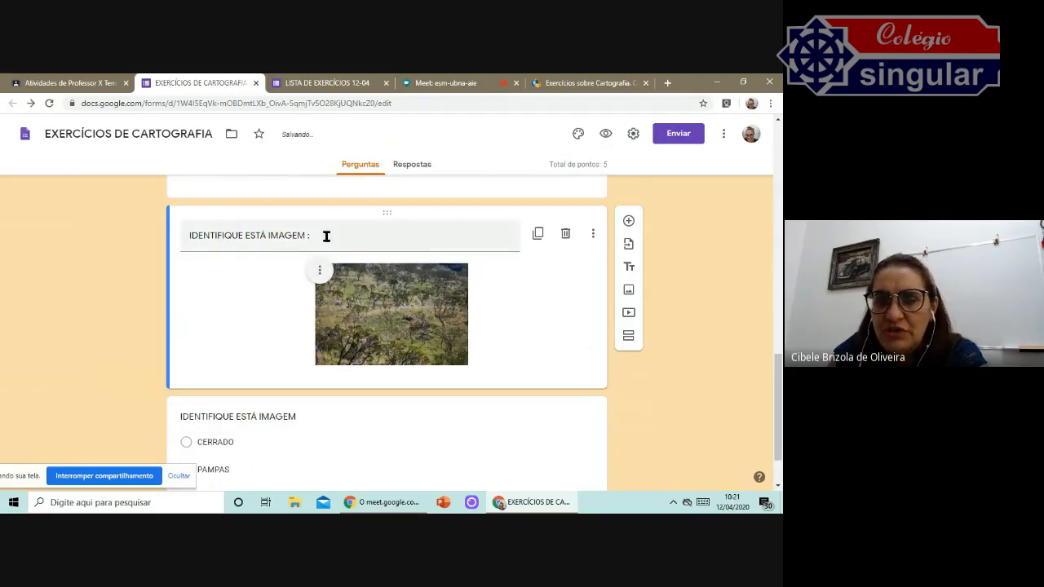
Replace the image's title with "FONTE DA IMAGEM INTERNET".
drag(328, 234, 195, 236)
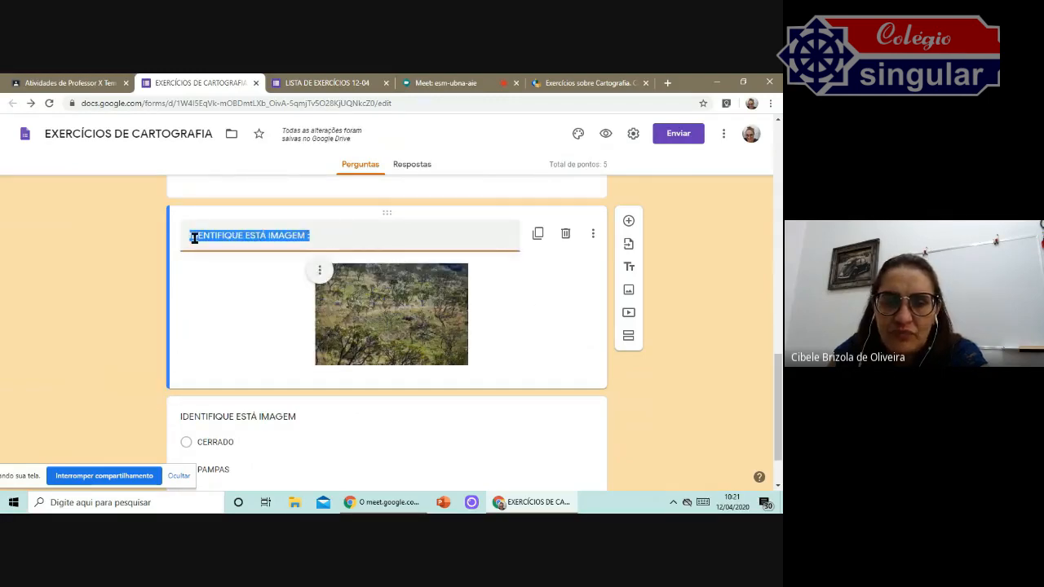
key(BackSpace)
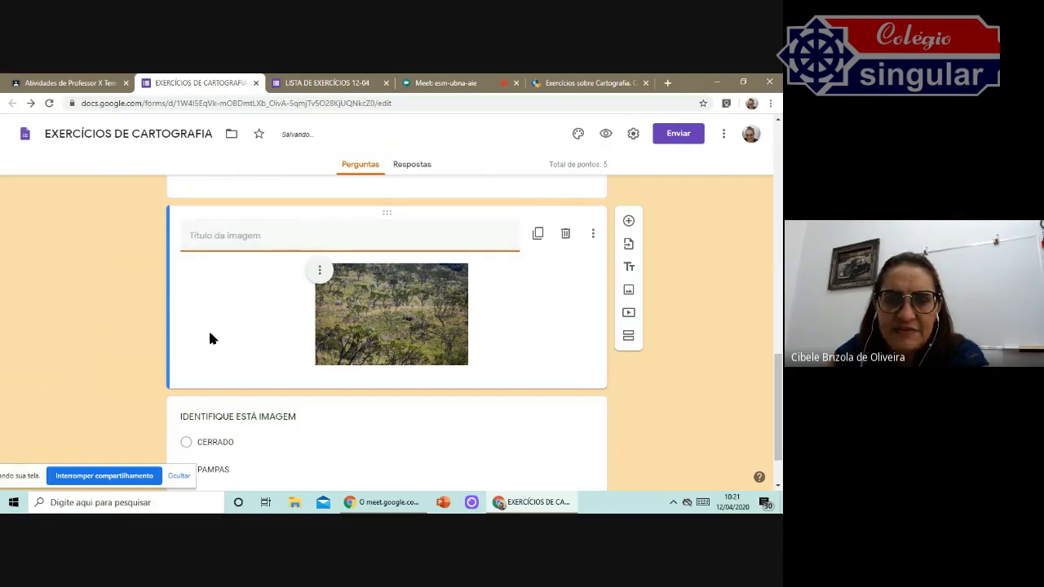
click(226, 289)
click(268, 234)
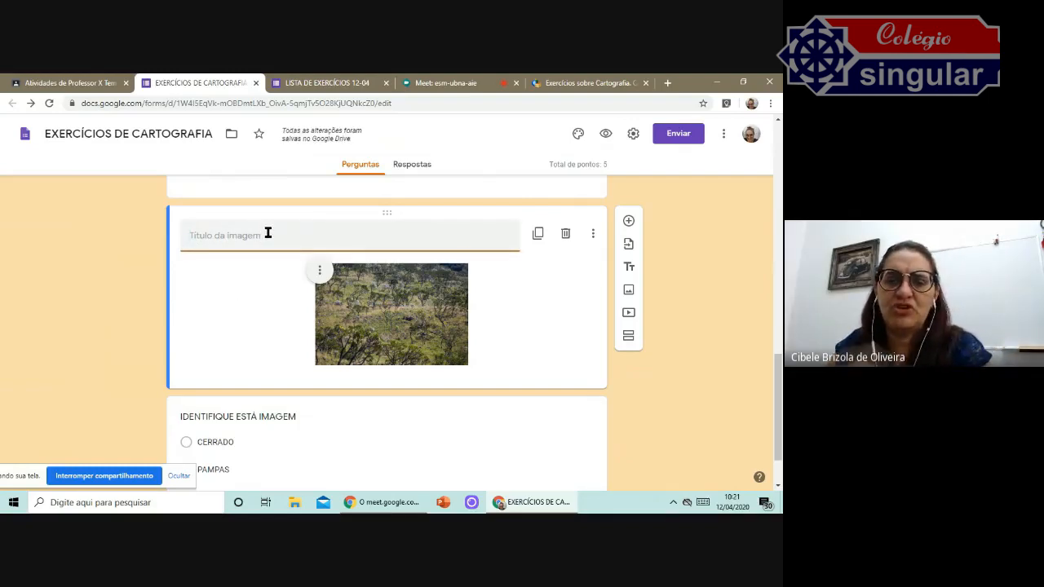
text(FONTE DA IMAGEM)
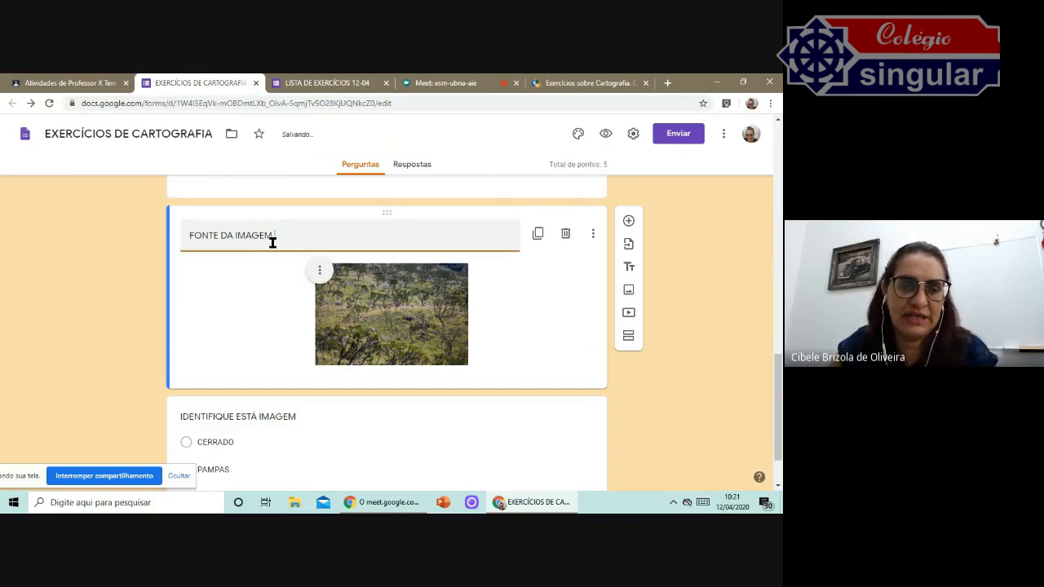
text( INTERNET)
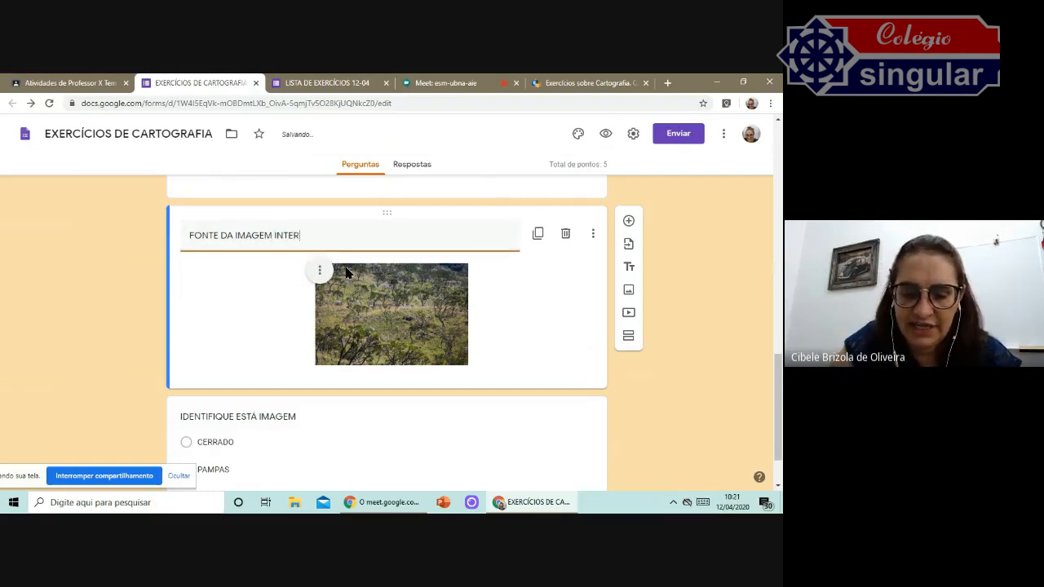
Add a paragraph question below the image titled "DEFINA O CONCEITO DE CARTOGRAFIA".
scroll(564, 304, down, 1)
scroll(498, 357, up, 4)
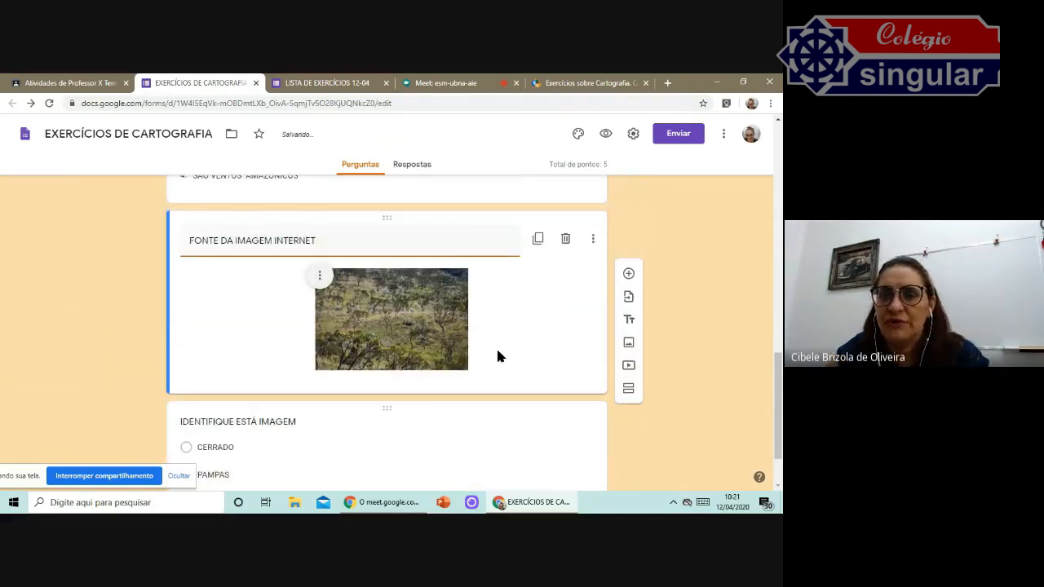
click(629, 408)
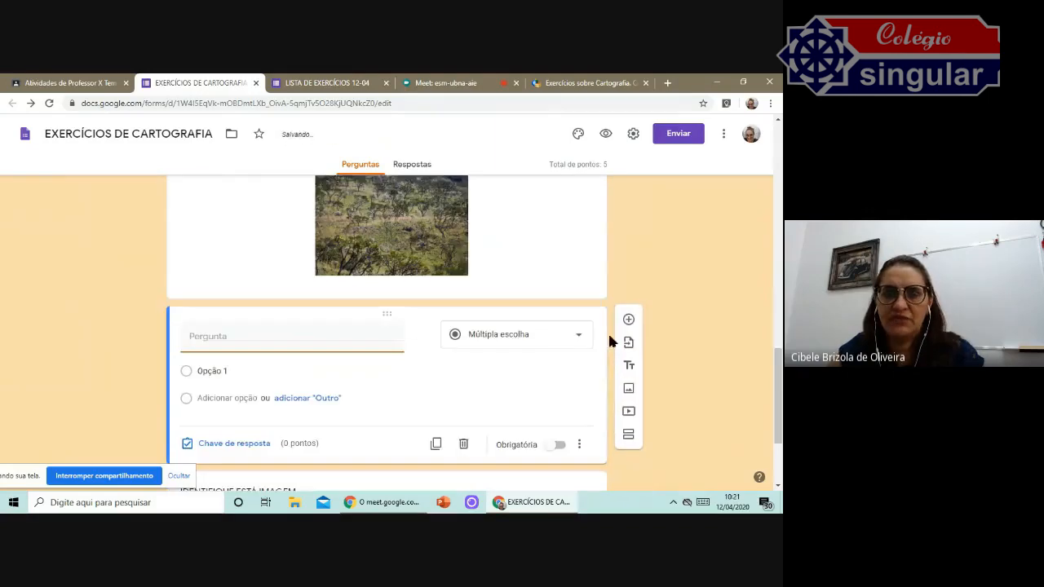
click(566, 339)
click(537, 178)
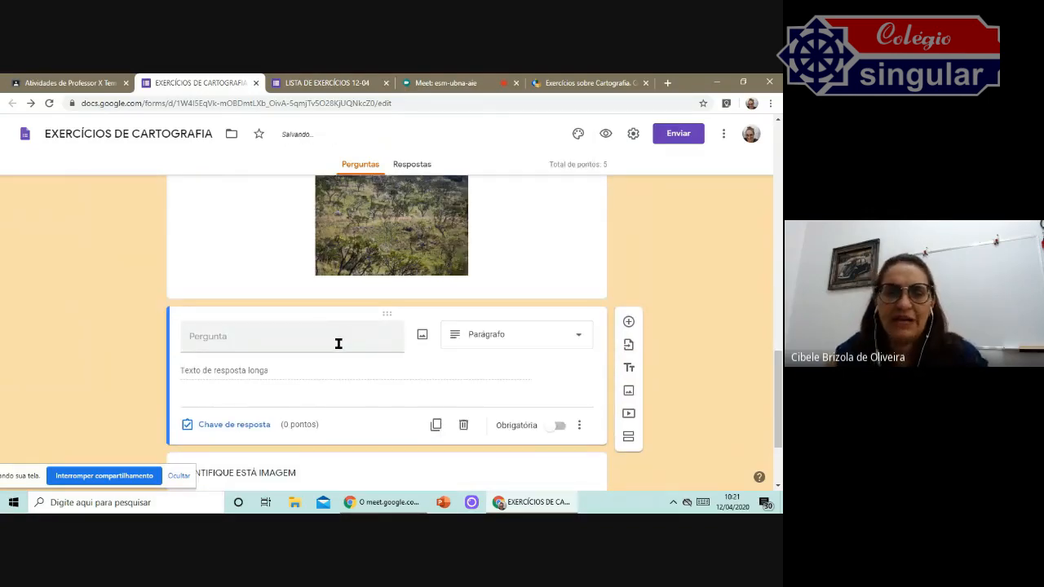
click(266, 335)
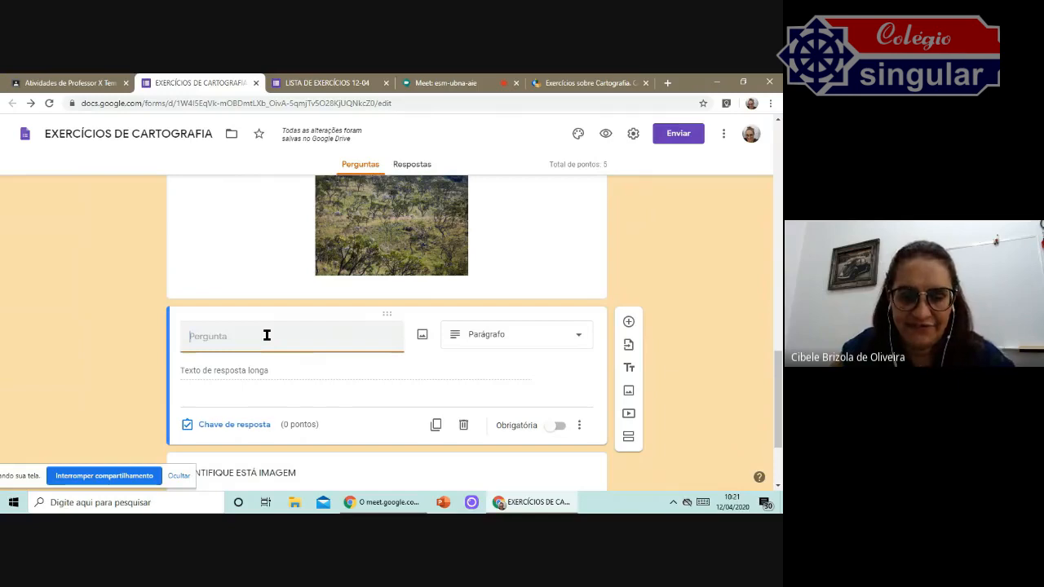
text(DEFINA O CONCEITO DE CA)
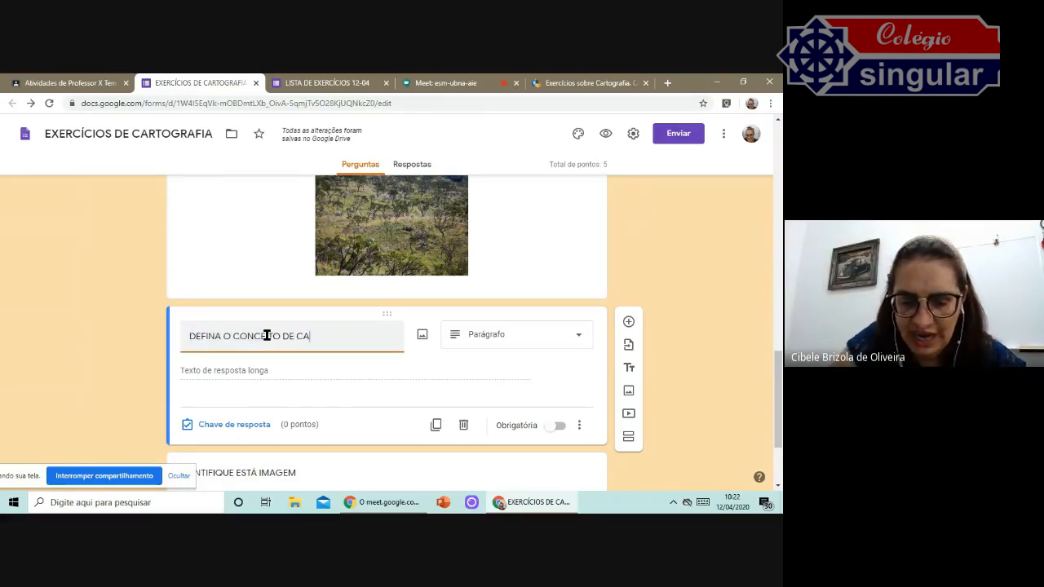
text(FIA)
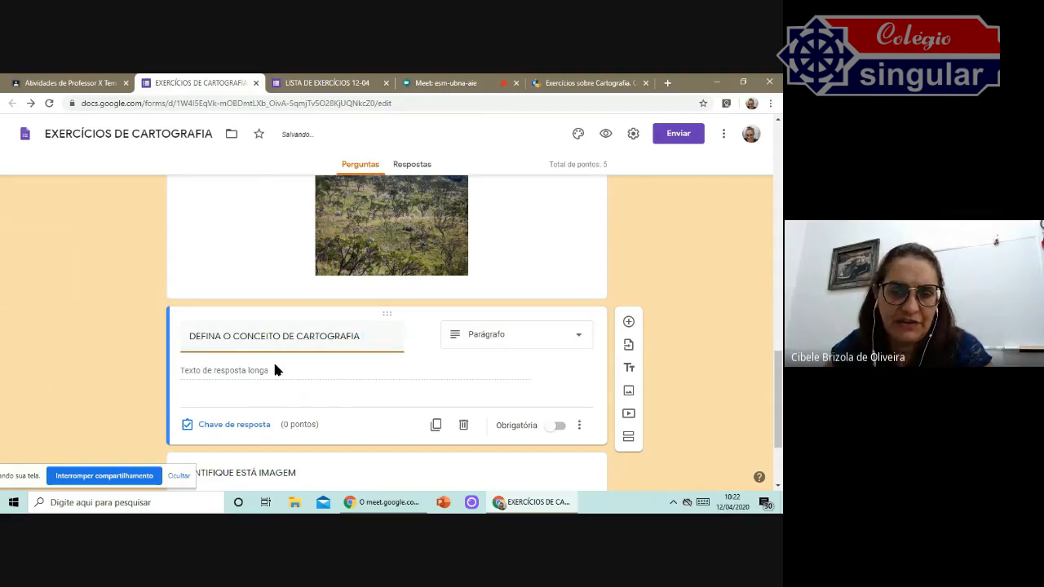
Open the paragraph question's answer key and set it to 1 point.
click(247, 425)
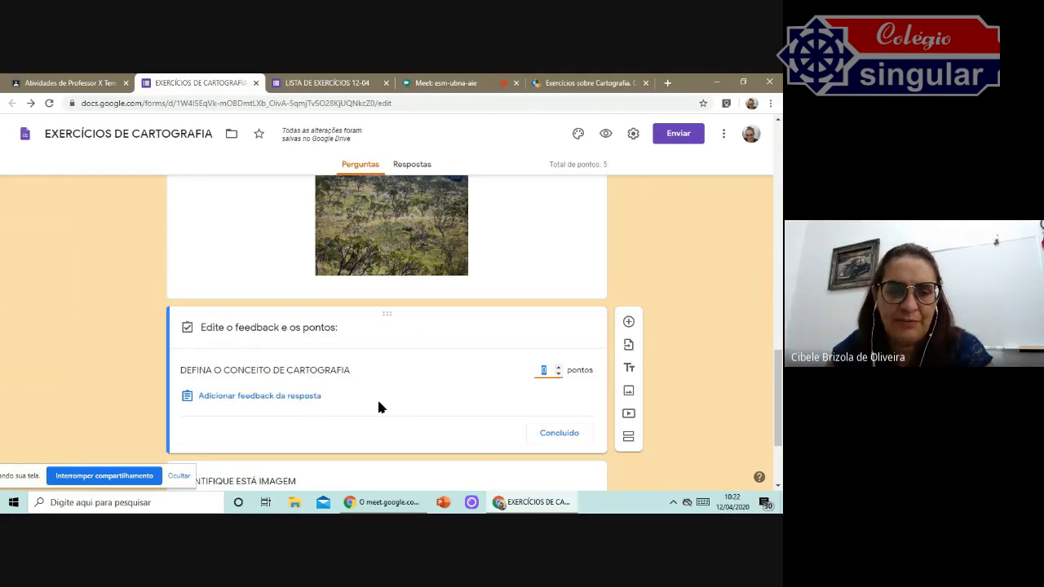
scroll(377, 399, down, 2)
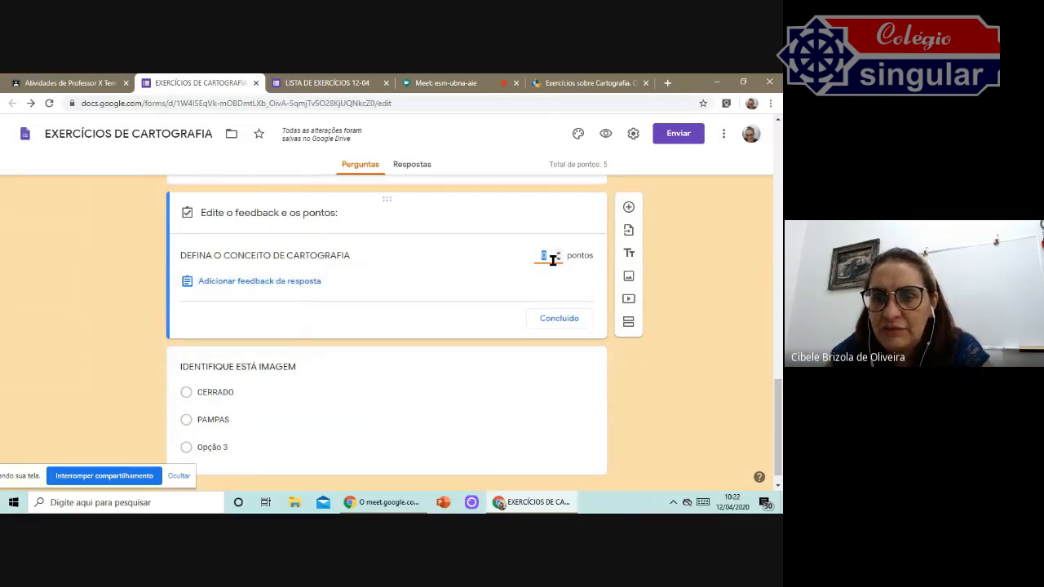
text(1)
scroll(371, 253, up, 1)
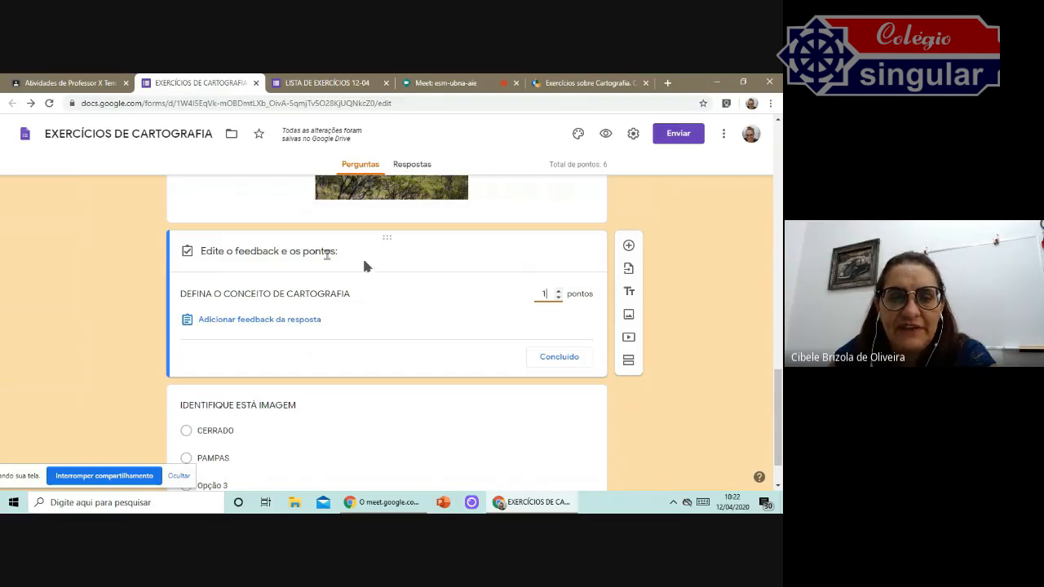
click(262, 262)
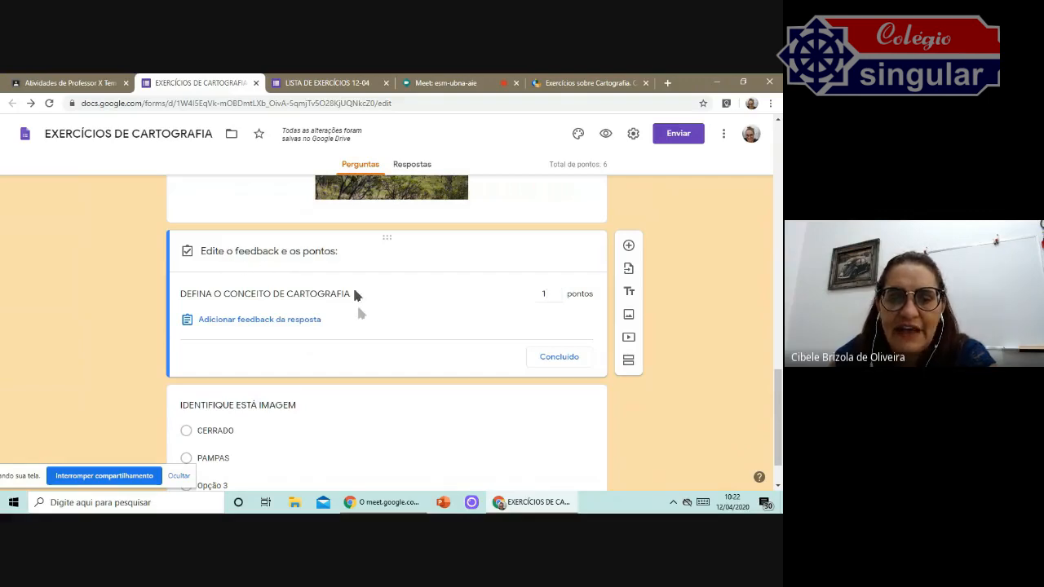
scroll(445, 328, up, 1)
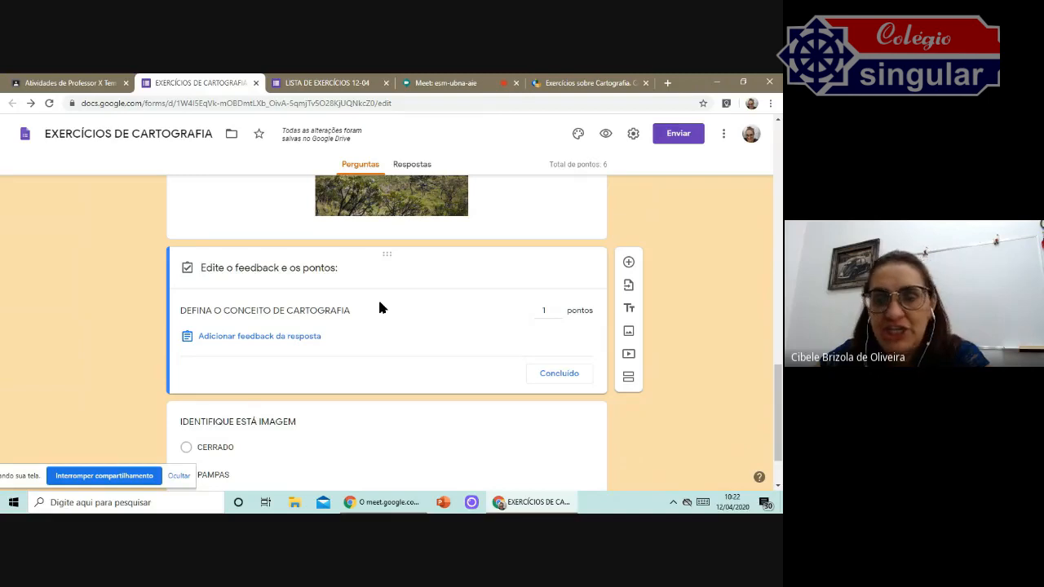
scroll(336, 304, down, 1)
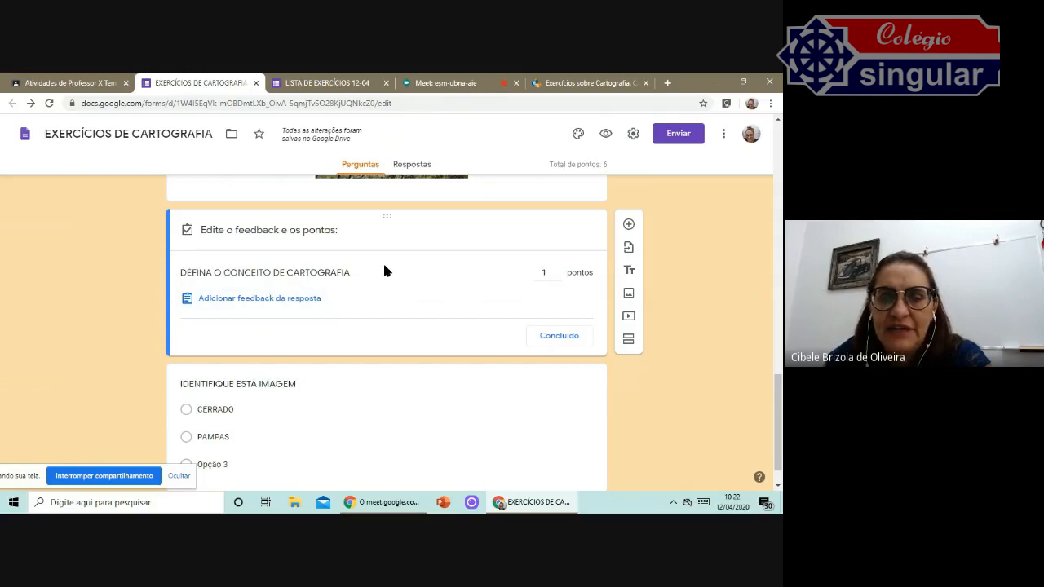
scroll(393, 274, up, 4)
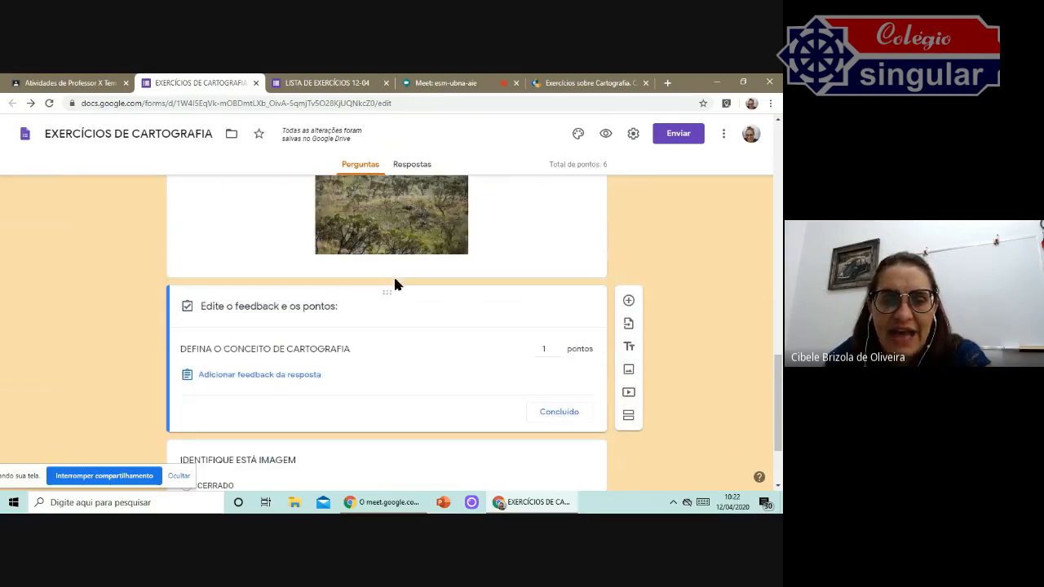
scroll(394, 279, up, 3)
scroll(396, 284, down, 7)
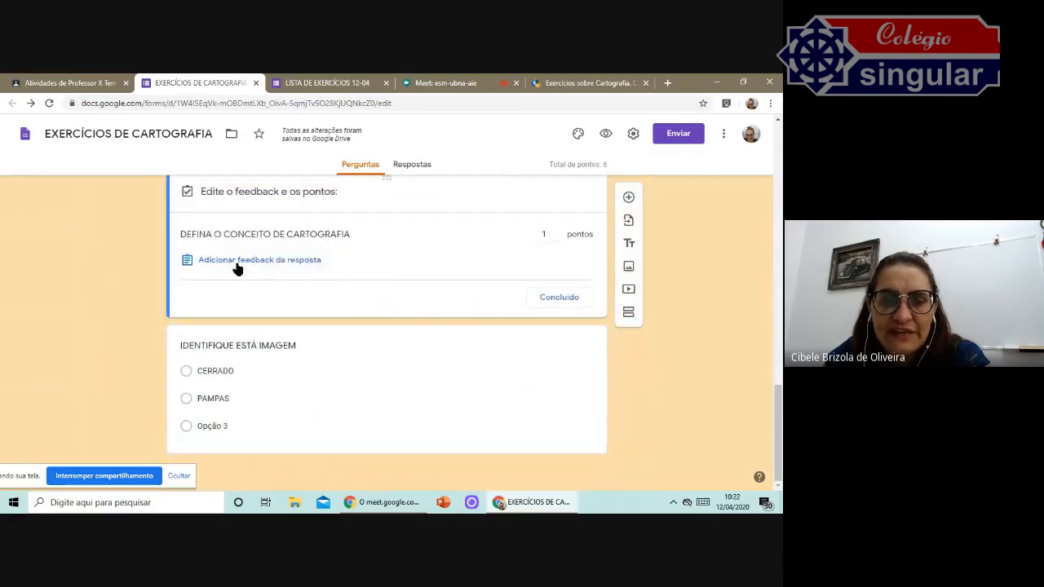
Move the "IDENTIFIQUE ESTÁ IMAGEM" question above the "DEFINA O CONCEITO DE CARTOGRAFIA" paragraph question.
click(563, 299)
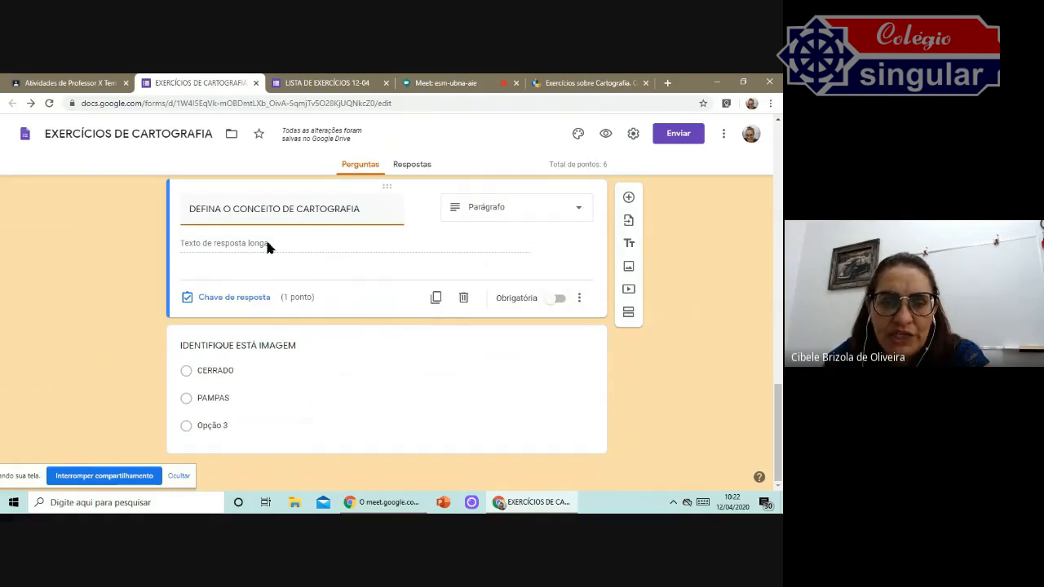
click(245, 296)
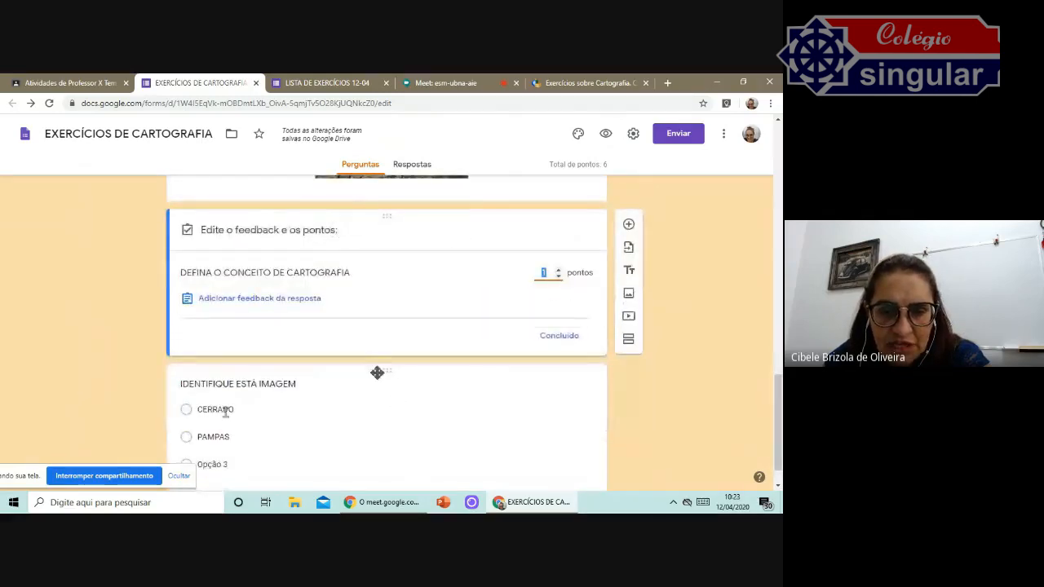
drag(387, 361, 371, 303)
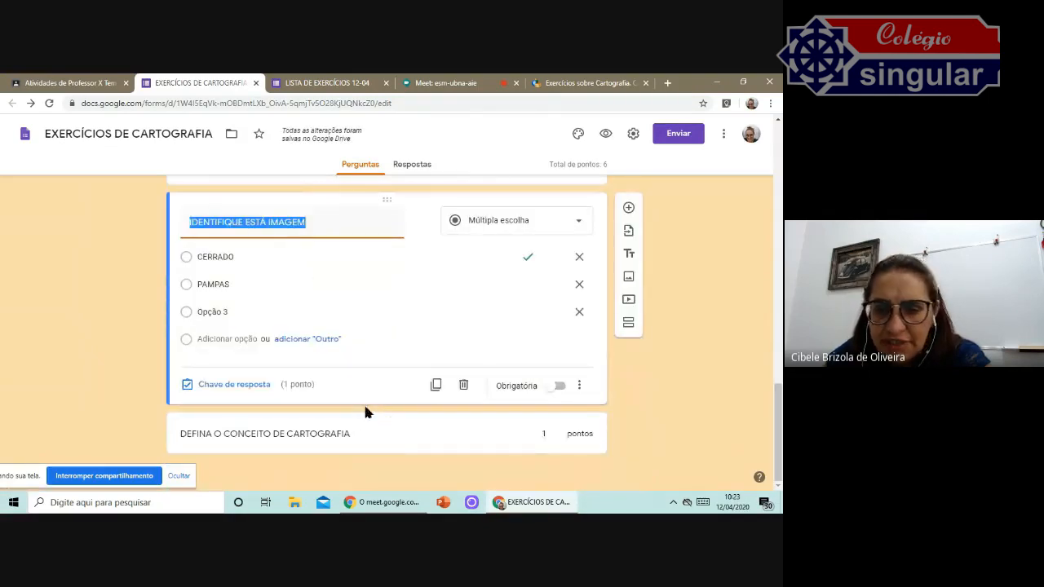
Preview the form as a respondent, try answering the IBGE question, then close the preview tab.
scroll(528, 316, up, 15)
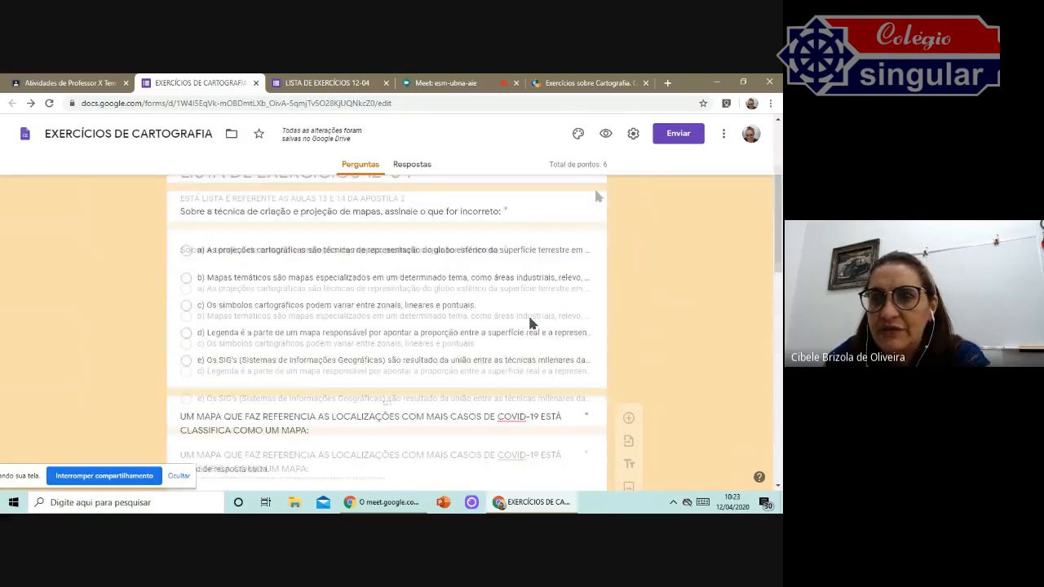
click(604, 138)
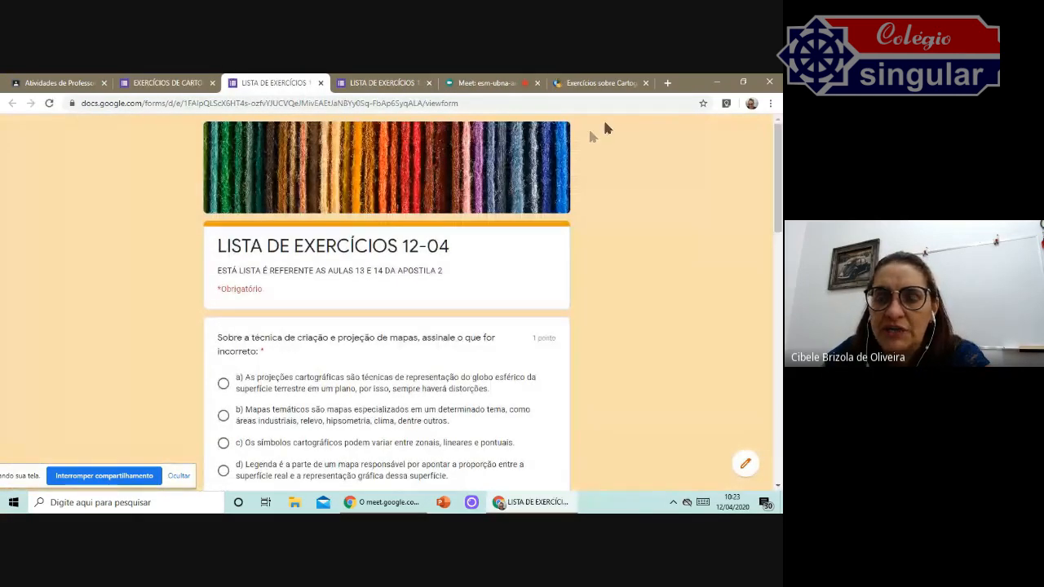
scroll(465, 232, down, 2)
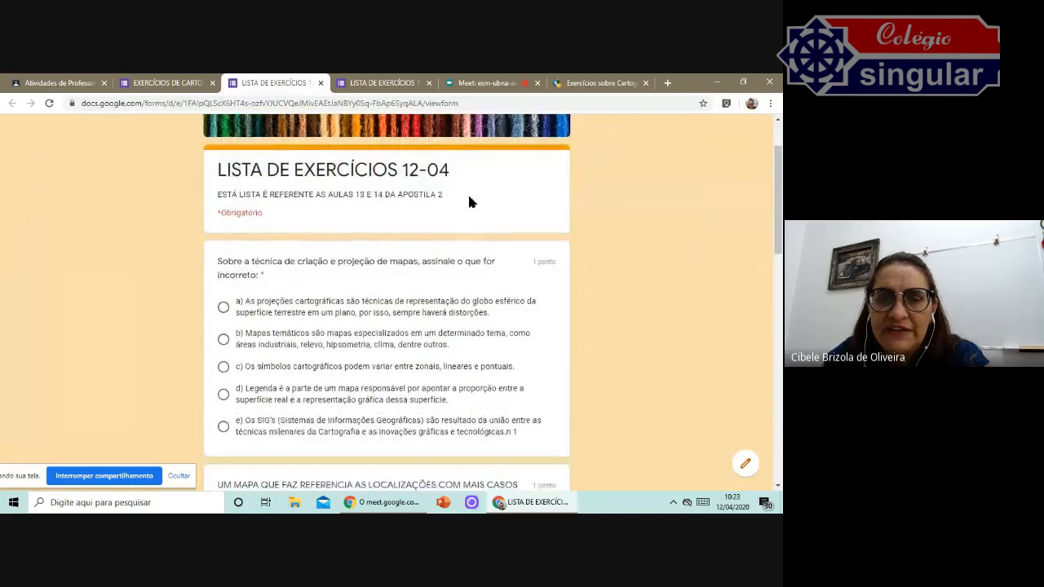
scroll(479, 236, down, 2)
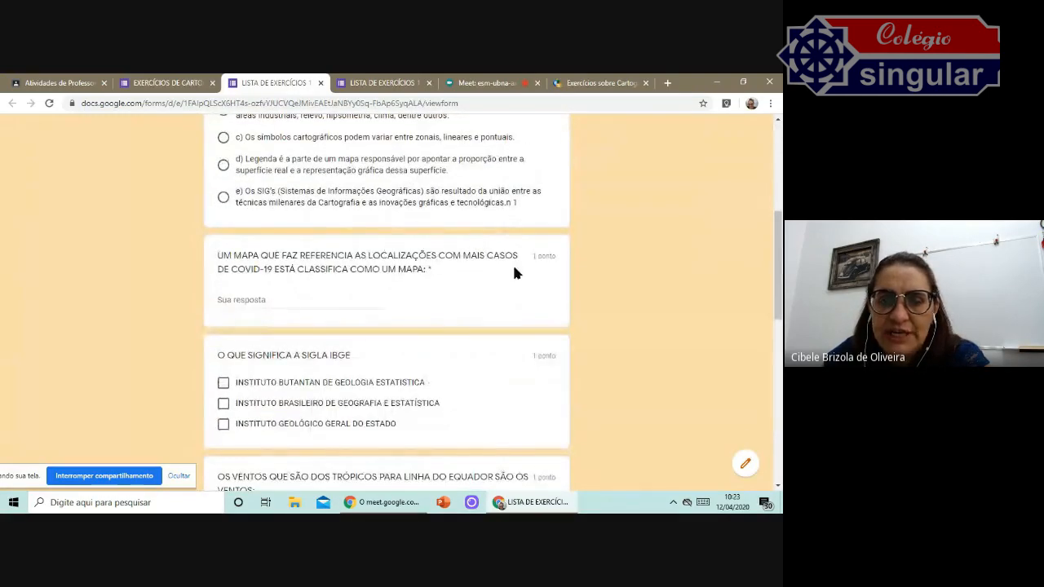
scroll(407, 261, down, 2)
click(399, 251)
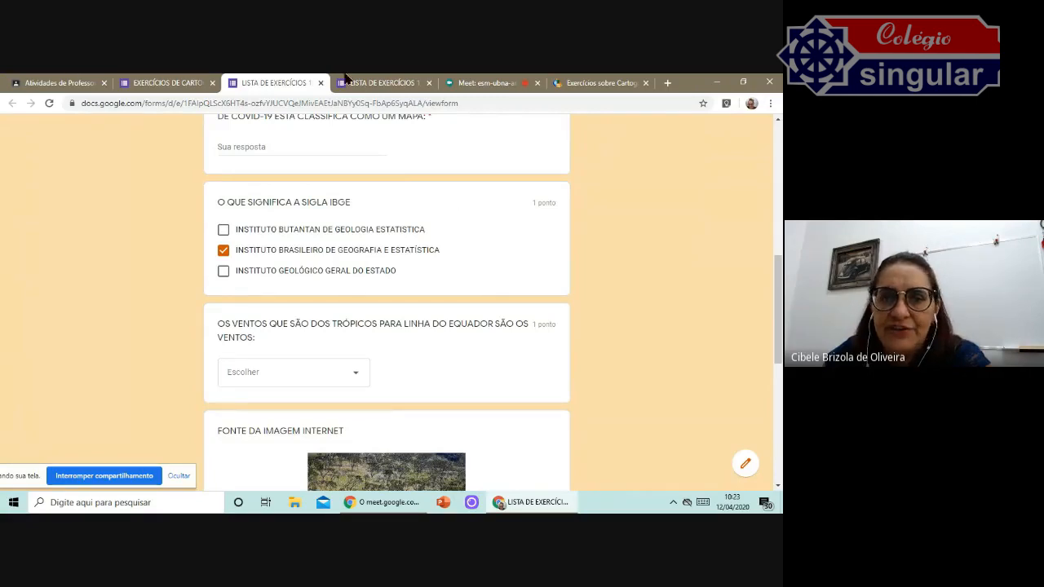
click(320, 82)
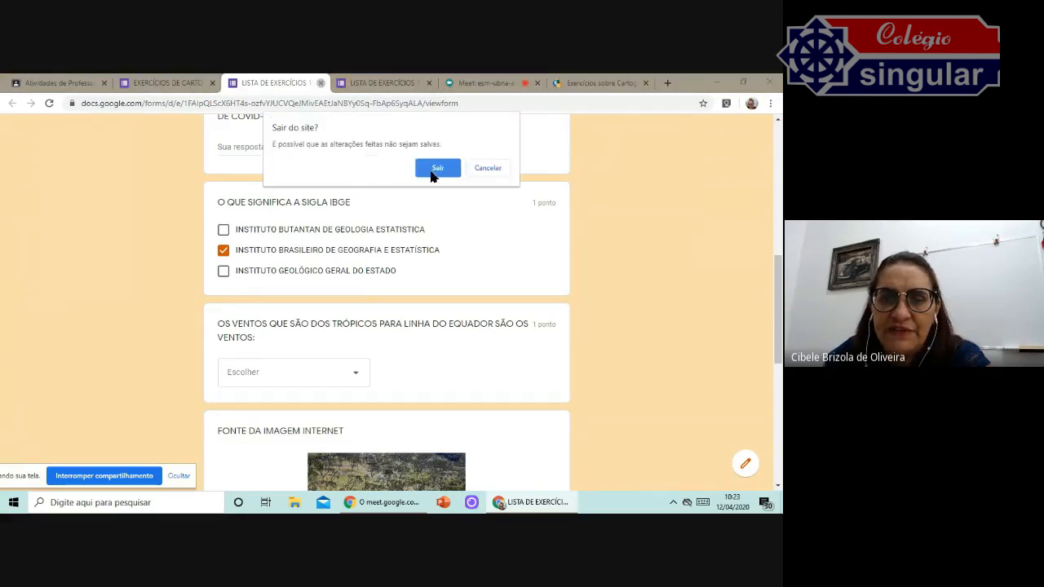
click(435, 169)
Make the "O QUE SIGNIFICA A SIGLA IBGE" checkbox question required.
scroll(465, 291, down, 3)
scroll(465, 293, up, 3)
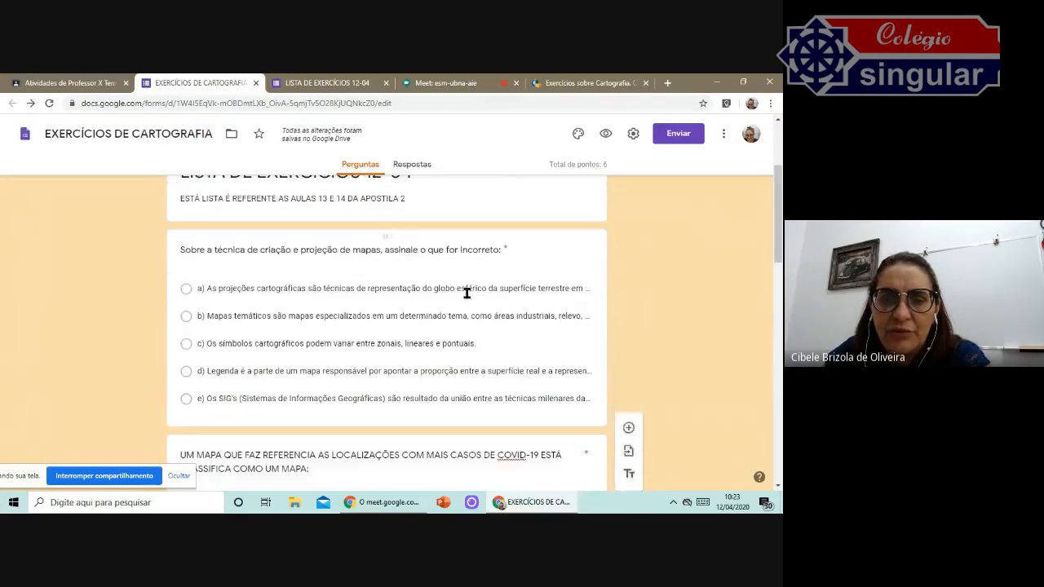
scroll(525, 282, up, 2)
scroll(524, 282, down, 5)
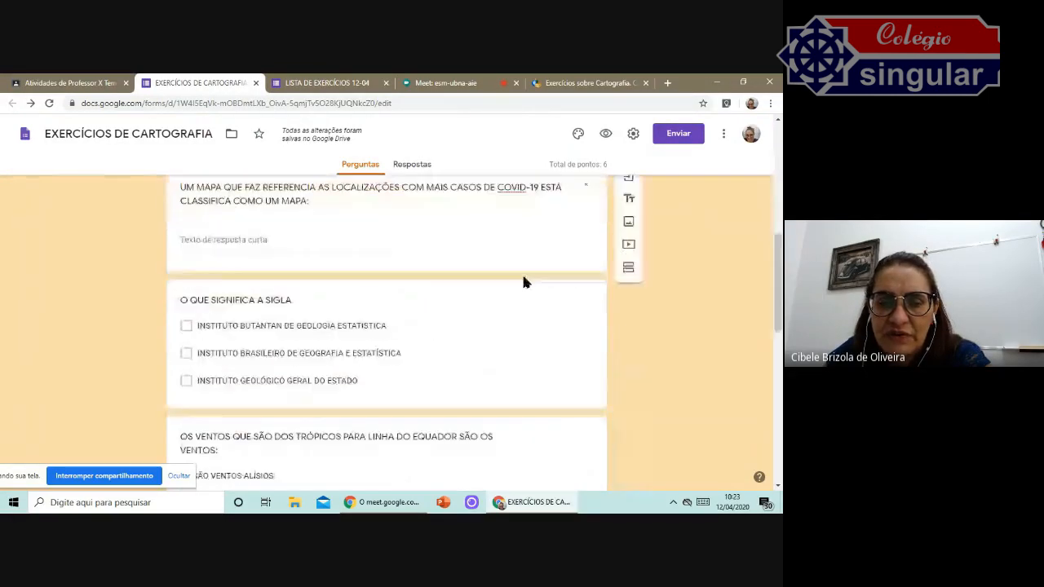
scroll(522, 282, down, 2)
click(517, 252)
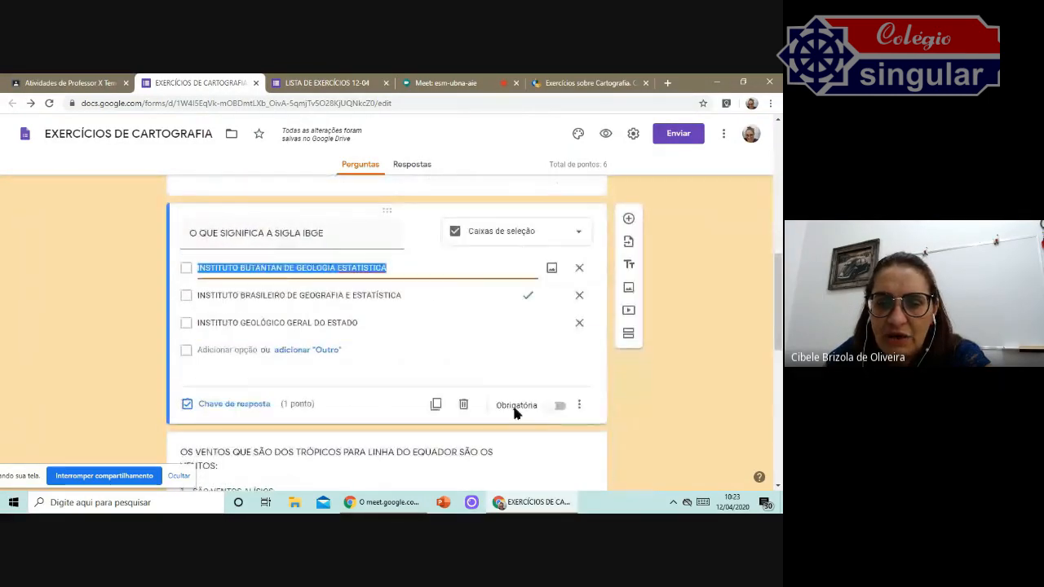
click(555, 406)
Make the winds dropdown question "OS VENTOS QUE SÃO DOS TRÓPICOS…" required.
scroll(554, 392, up, 2)
click(520, 287)
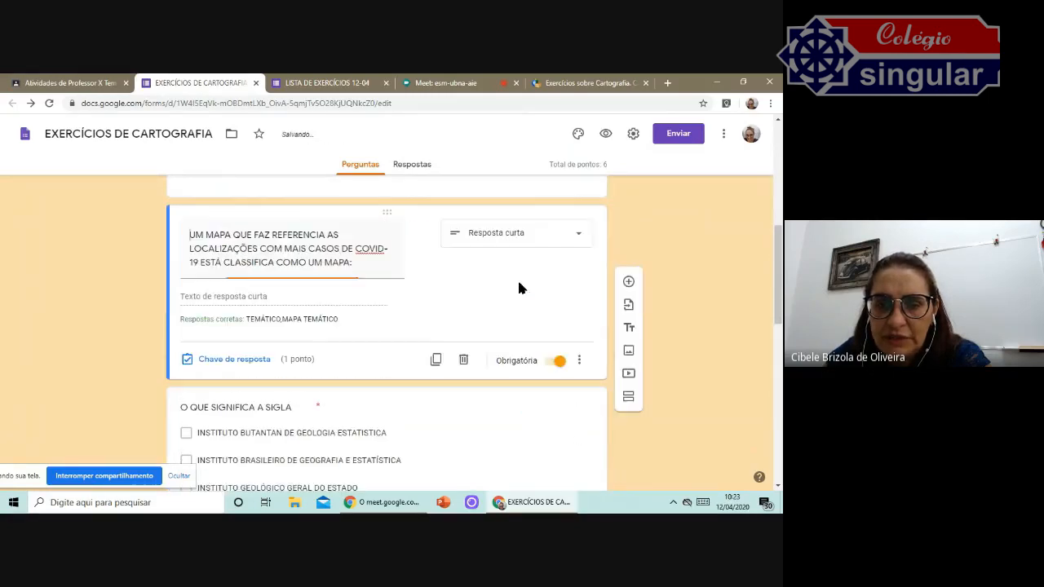
scroll(552, 322, up, 2)
click(548, 254)
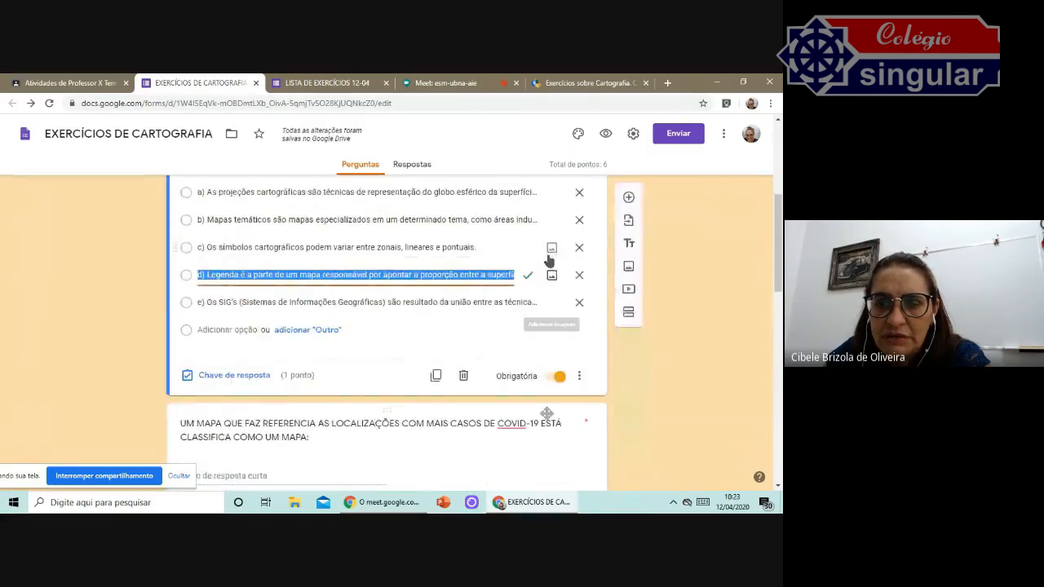
scroll(540, 384, down, 5)
click(531, 340)
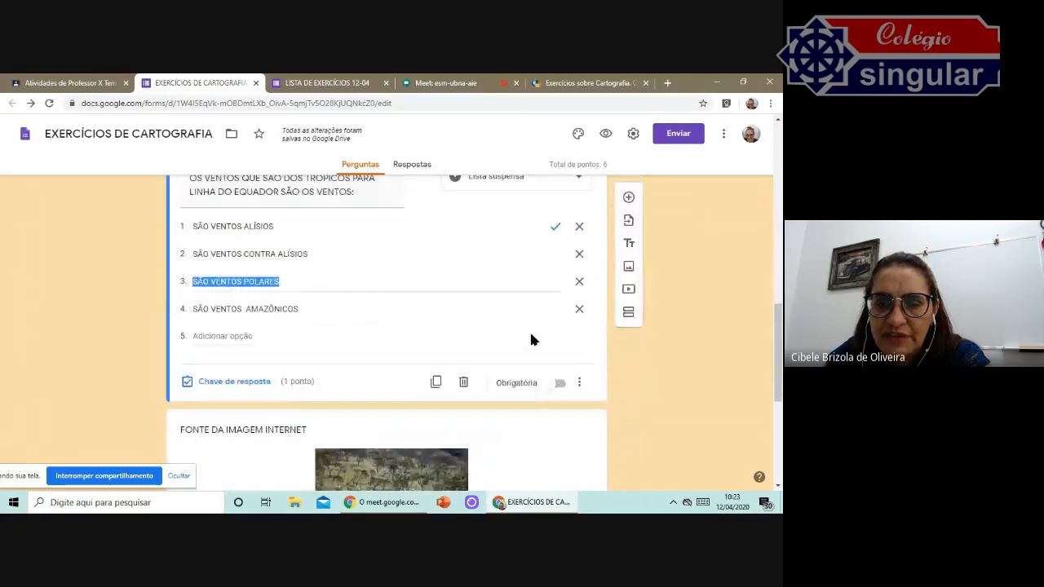
click(559, 382)
Make the "IDENTIFIQUE ESTÁ IMAGEM" multiple-choice question required.
scroll(532, 359, down, 2)
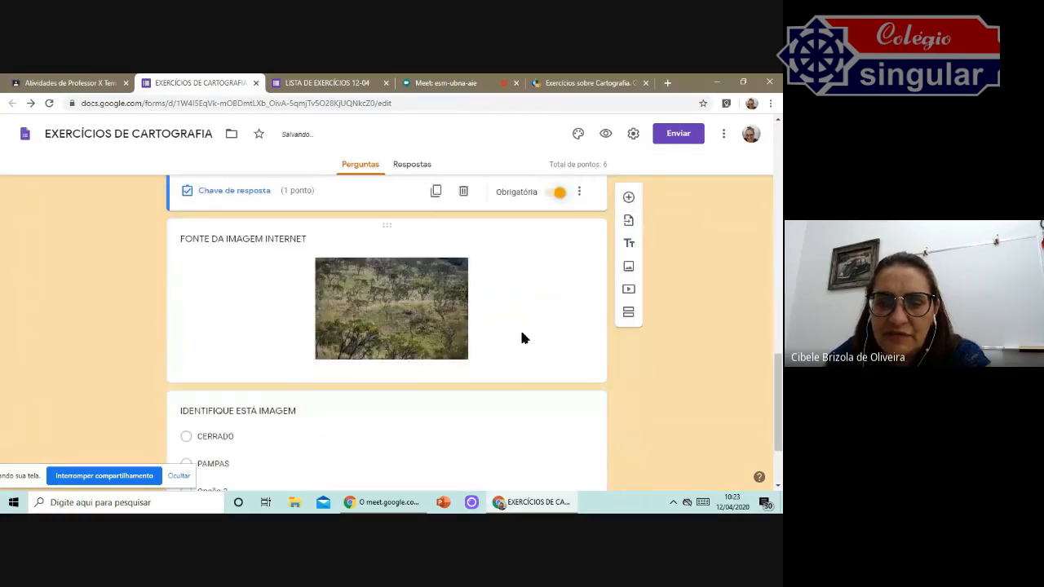
scroll(522, 338, down, 2)
click(522, 338)
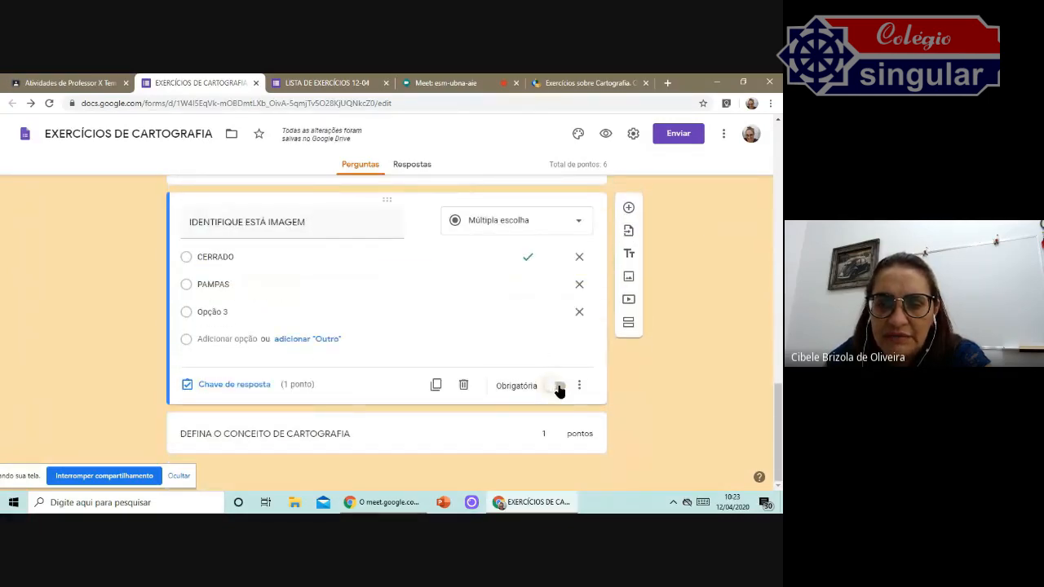
click(559, 387)
Set the paragraph question's answer key to 0 points and make that question required.
click(499, 433)
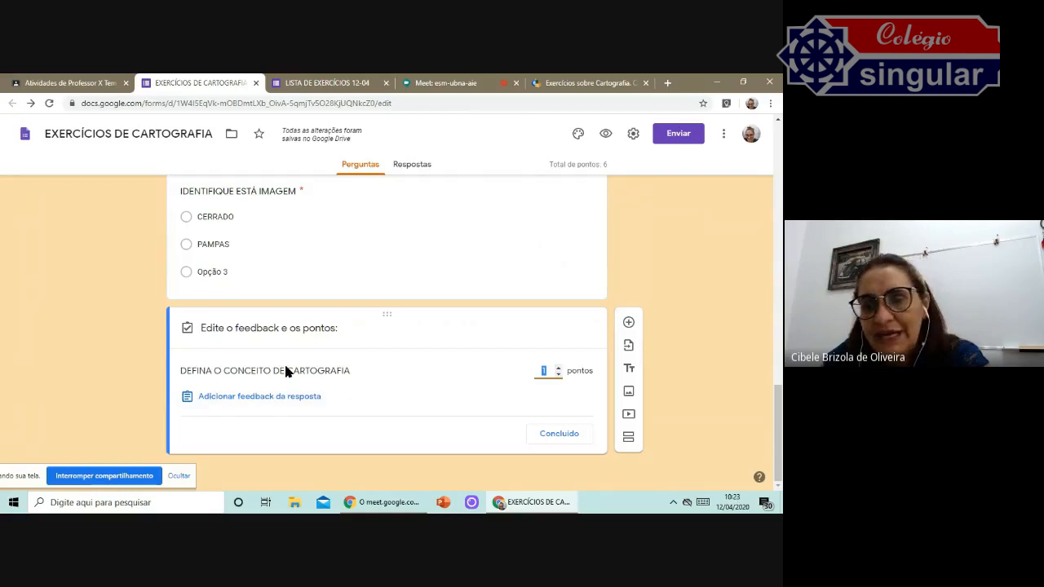
click(558, 376)
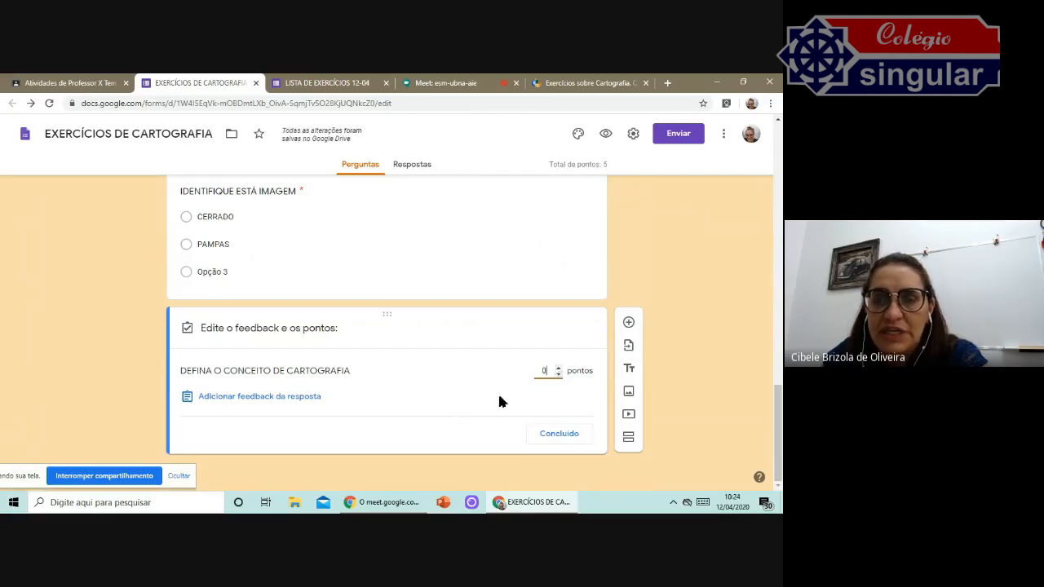
click(559, 434)
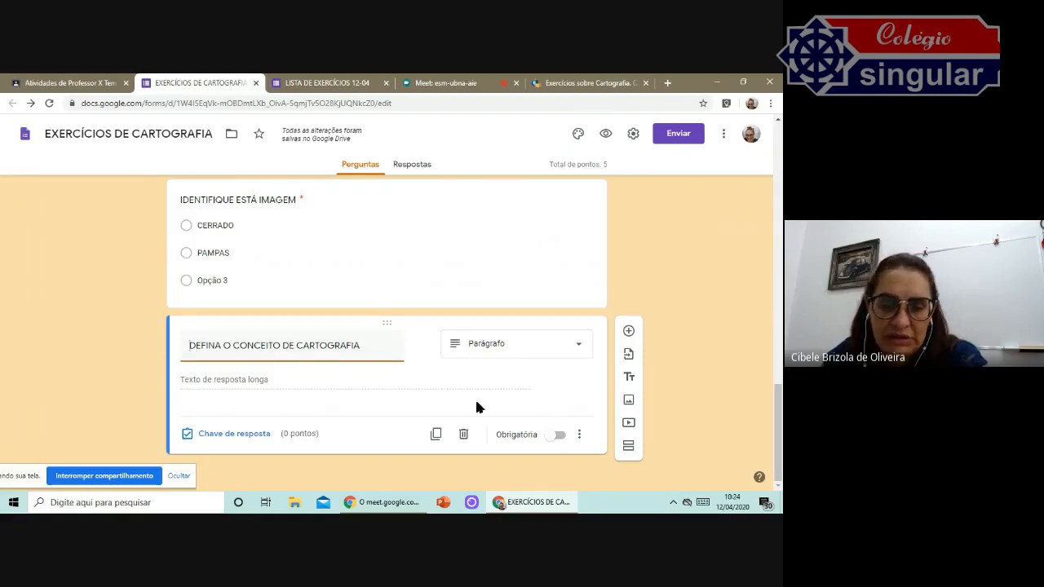
click(559, 435)
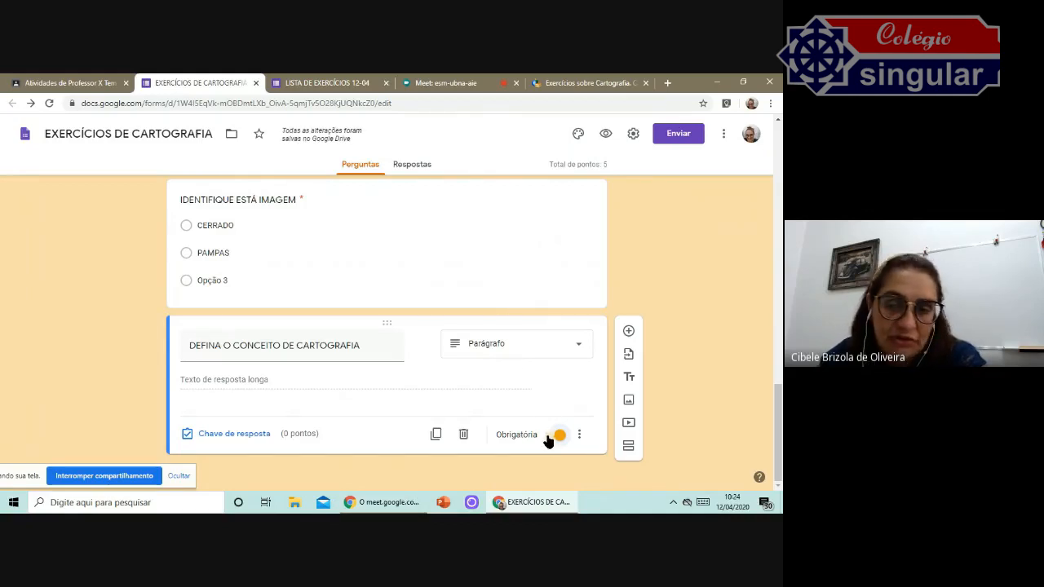
In the form settings, enable collecting e-mail addresses and limiting respondents to 1 response.
scroll(393, 260, up, 15)
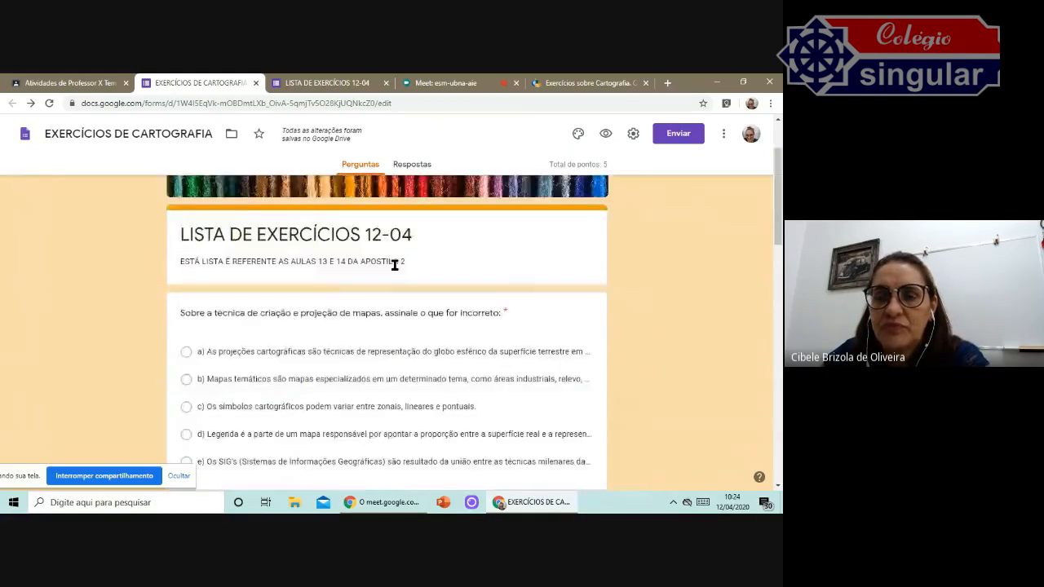
scroll(393, 260, up, 1)
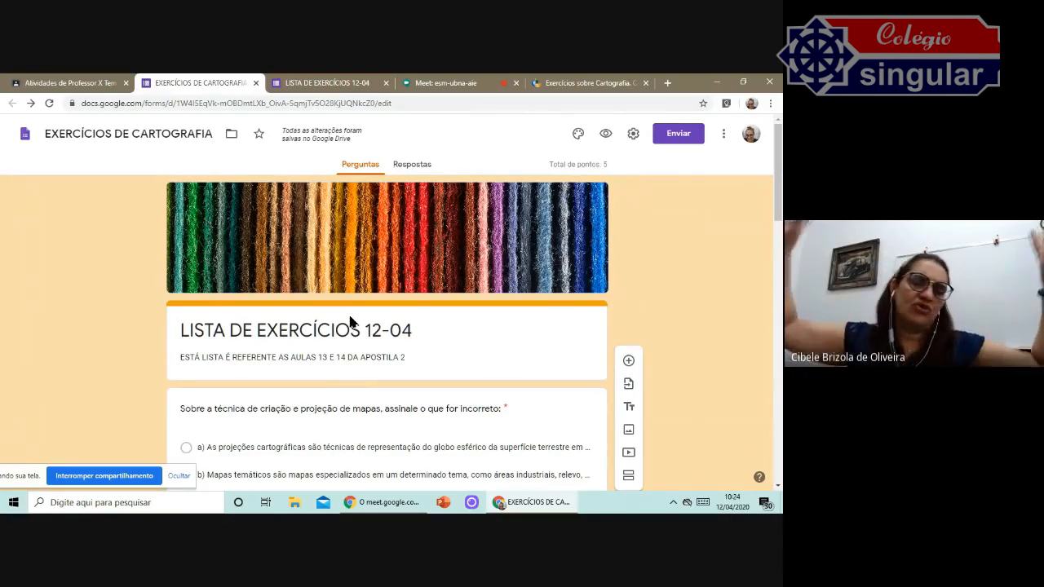
click(633, 134)
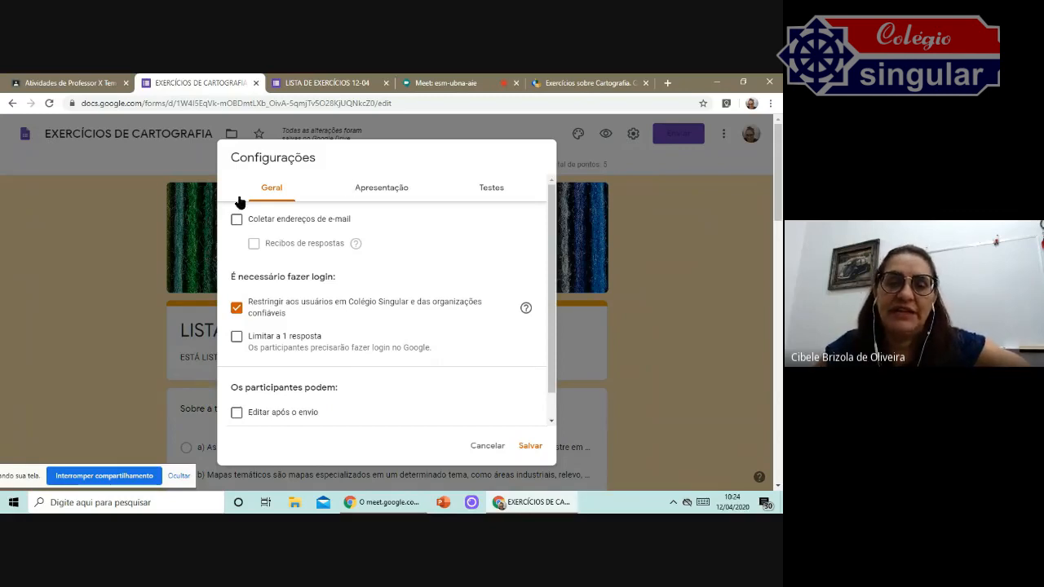
click(236, 221)
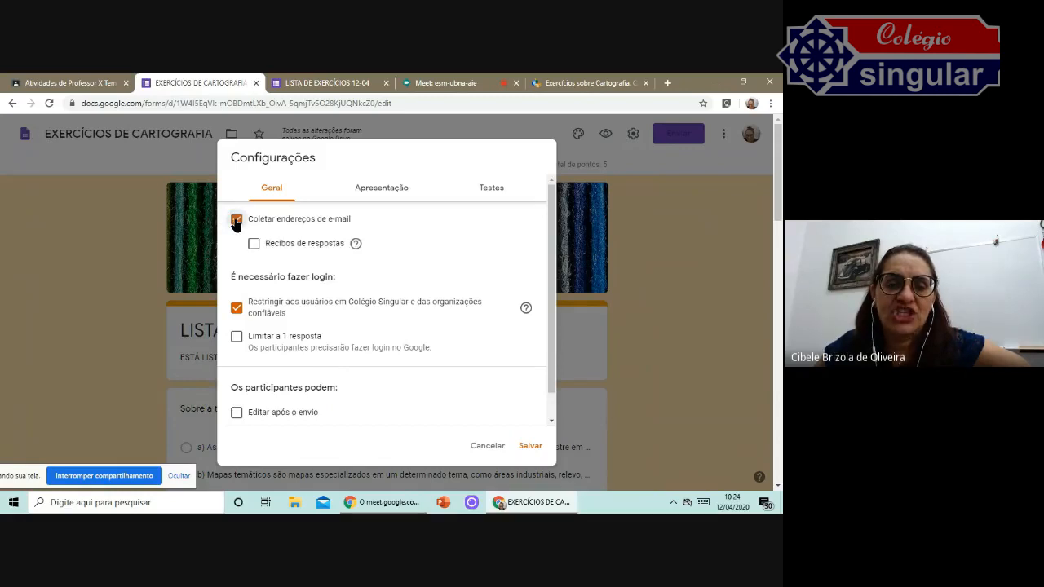
scroll(395, 234, down, 1)
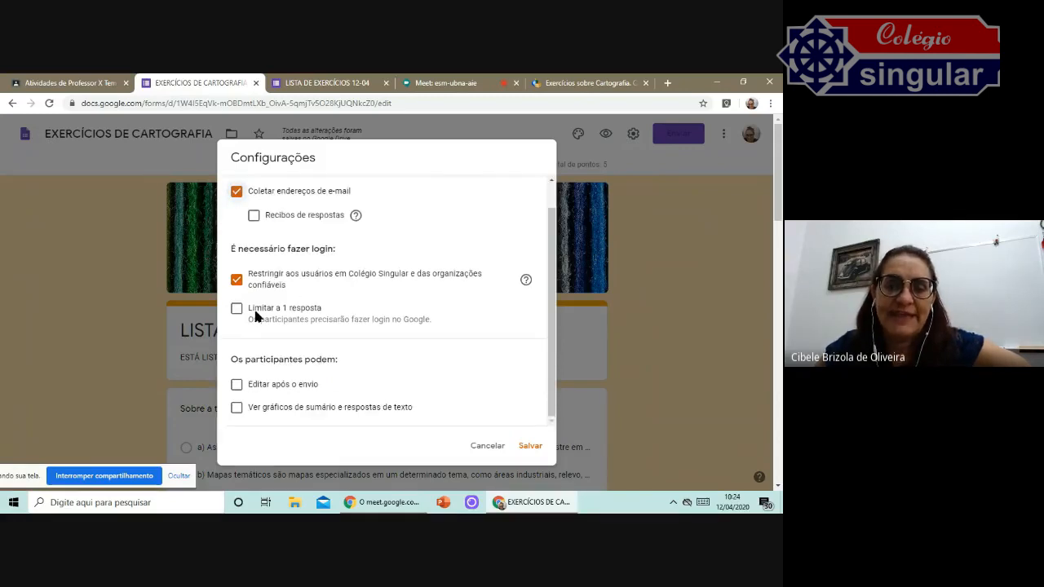
click(237, 309)
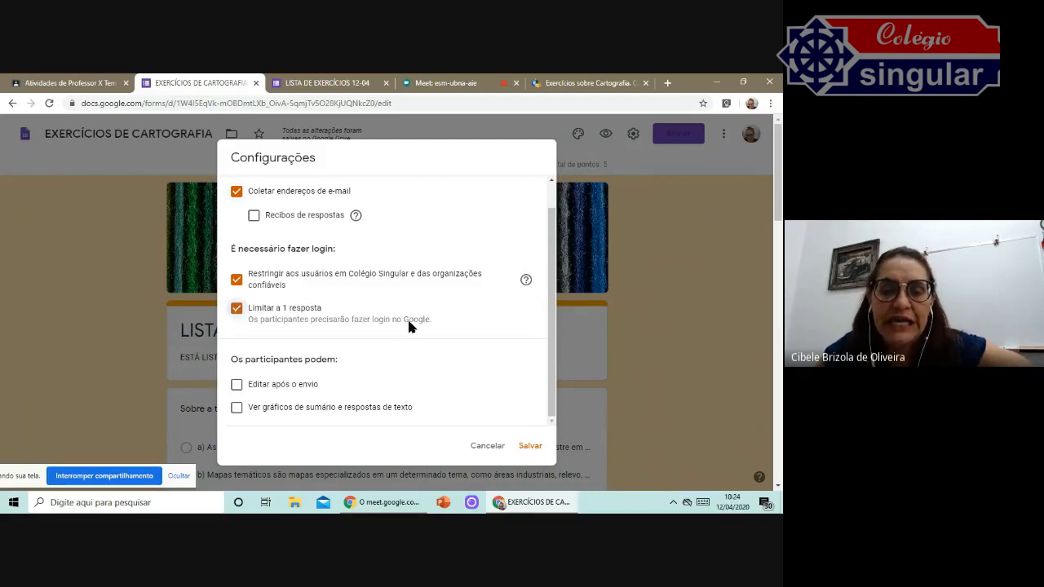
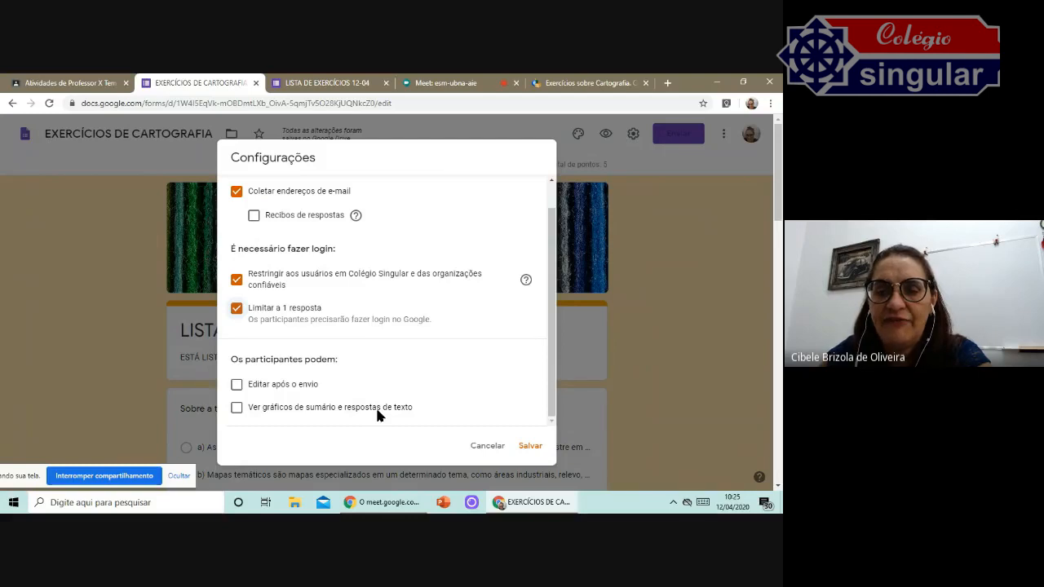
Save the settings, then reopen them and turn on shuffling of the question order in the presentation settings.
click(530, 446)
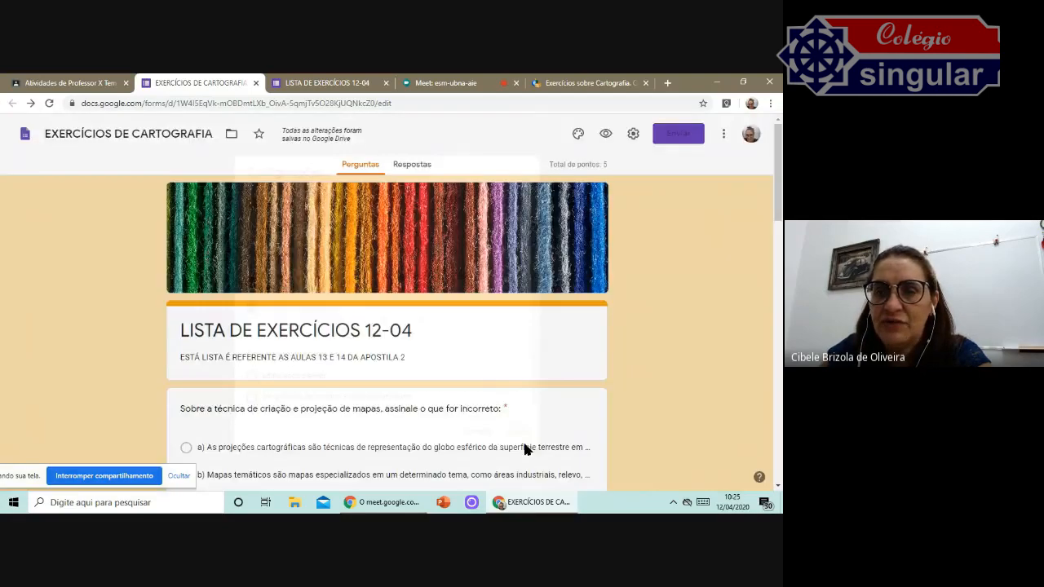
click(633, 133)
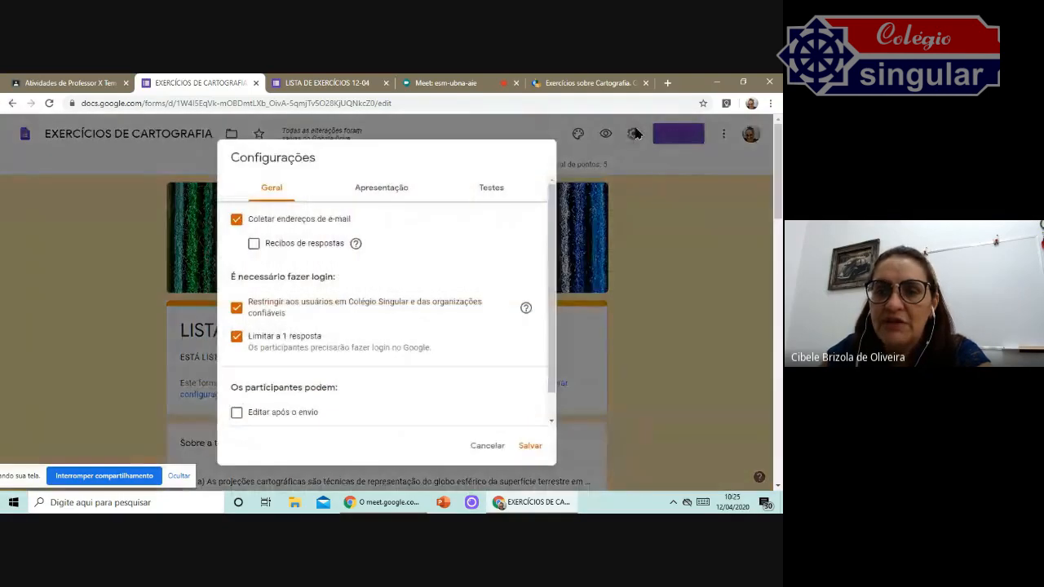
click(378, 191)
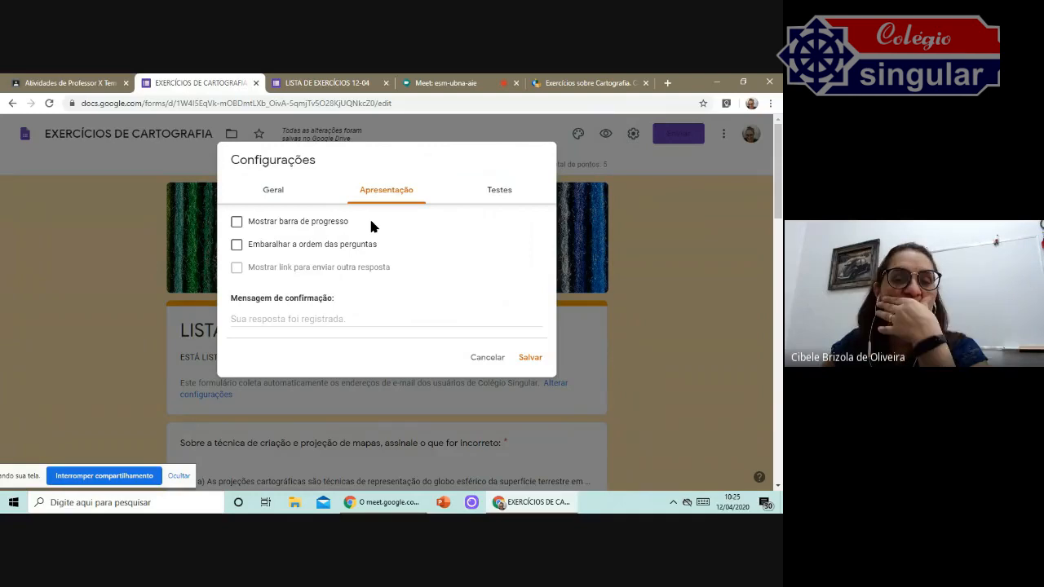
click(237, 246)
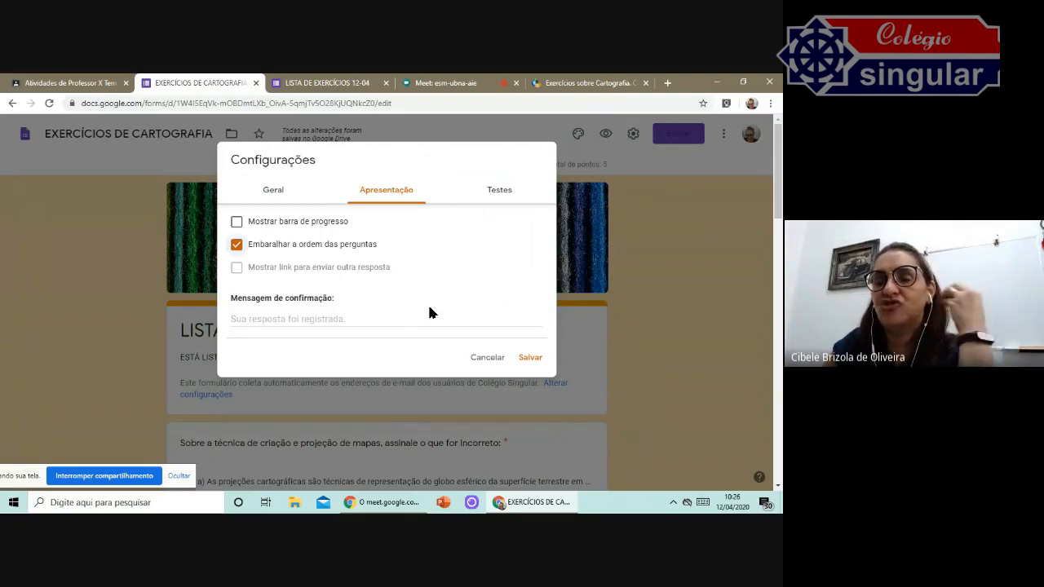
In the quiz settings, set grades to be released later, after manual review.
click(504, 192)
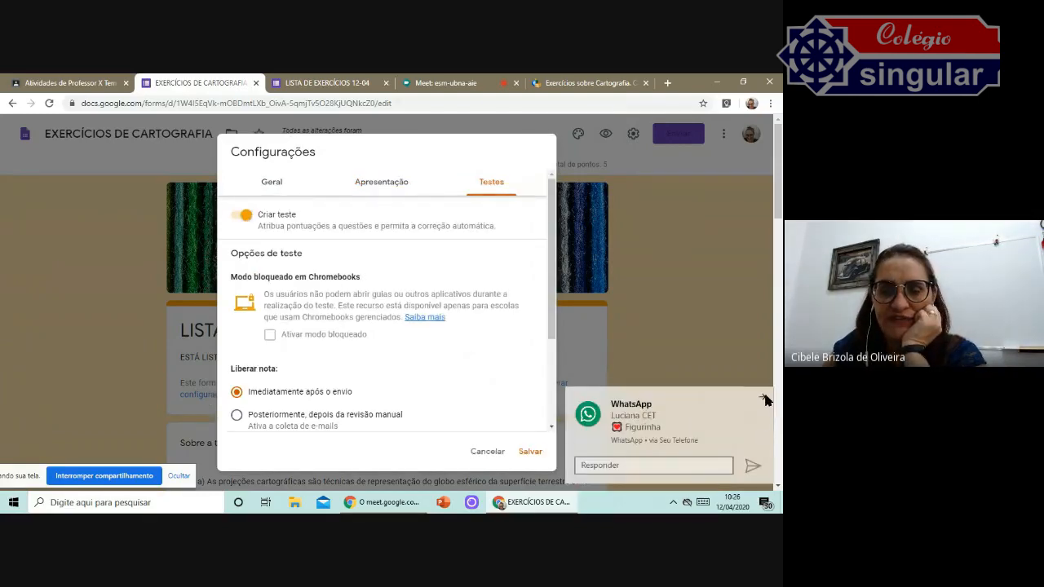
click(764, 398)
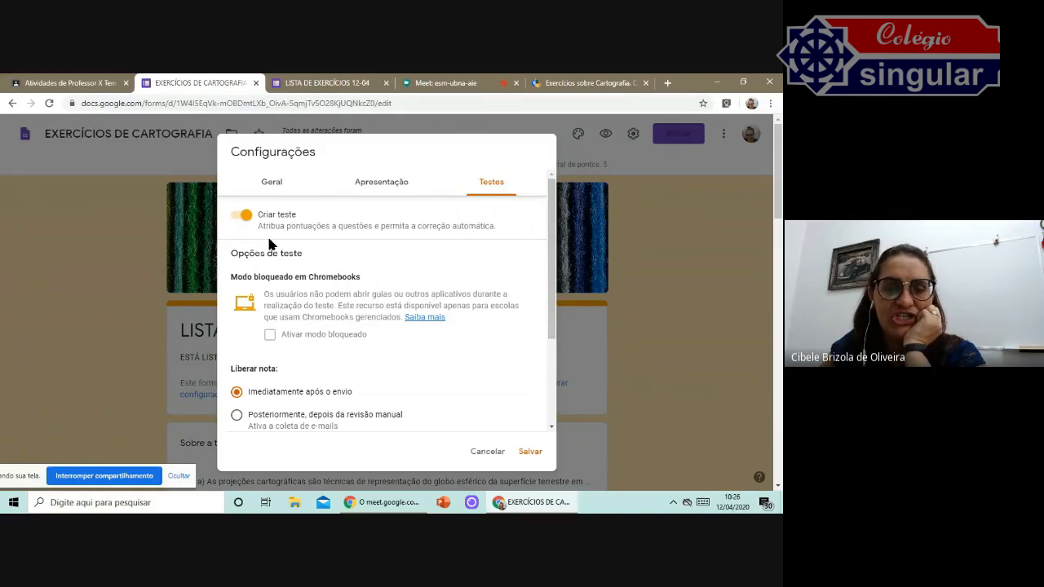
scroll(391, 294, down, 2)
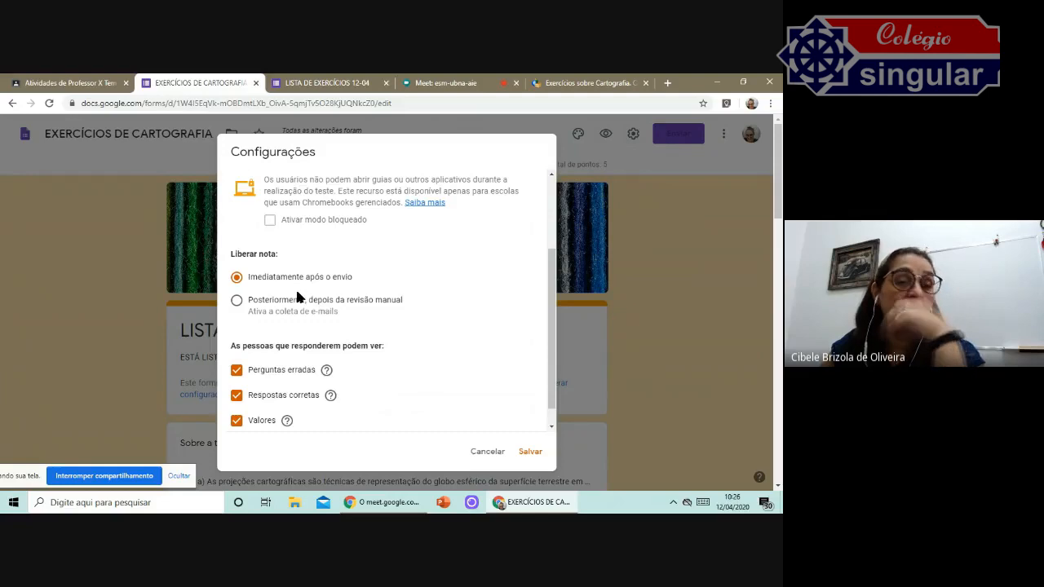
click(238, 301)
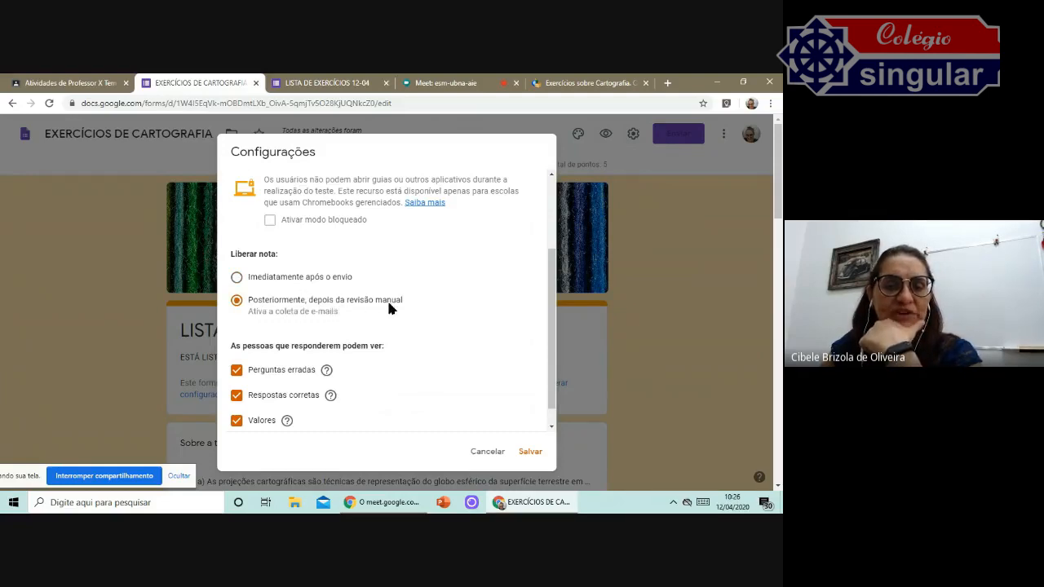
Stop showing point values to respondents and save the settings.
scroll(432, 315, down, 1)
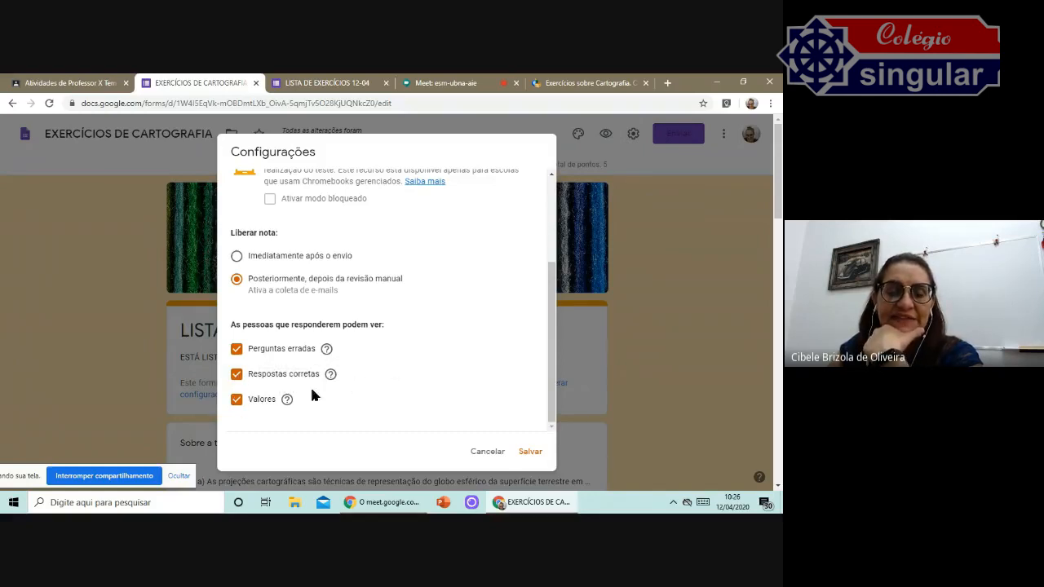
click(236, 401)
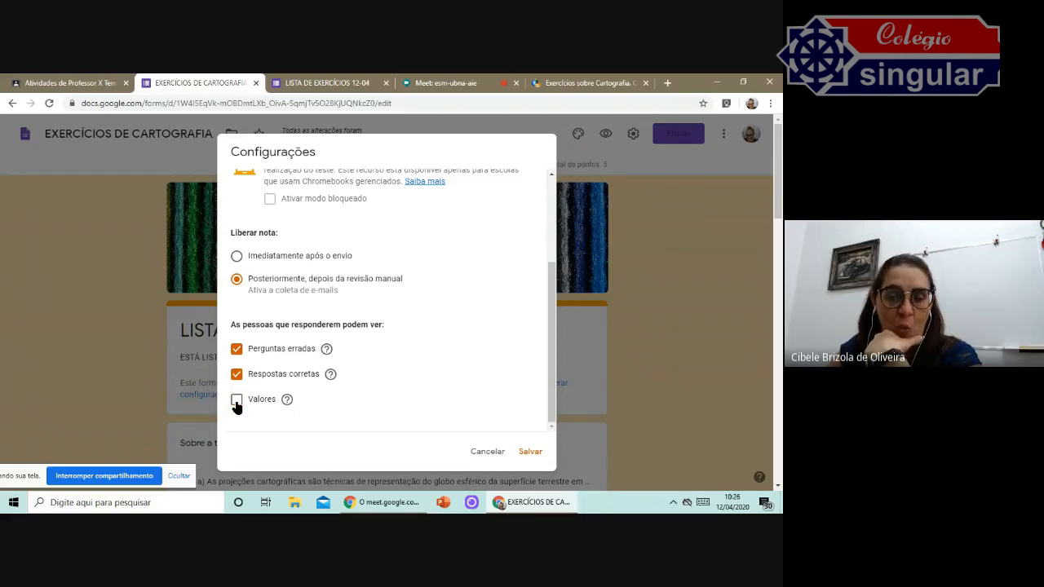
click(531, 451)
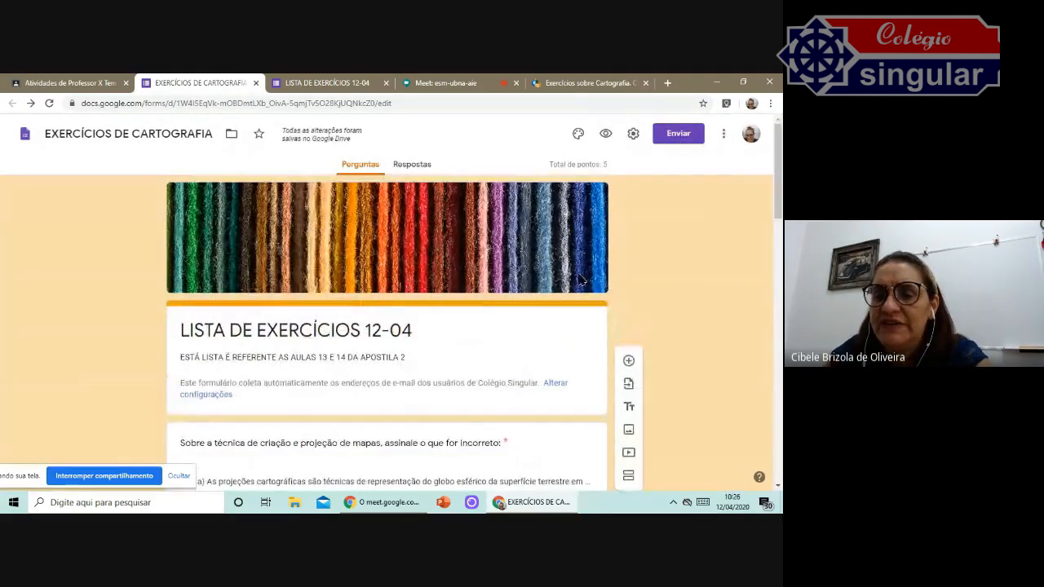
Preview the form and scroll through its questions.
scroll(555, 280, down, 5)
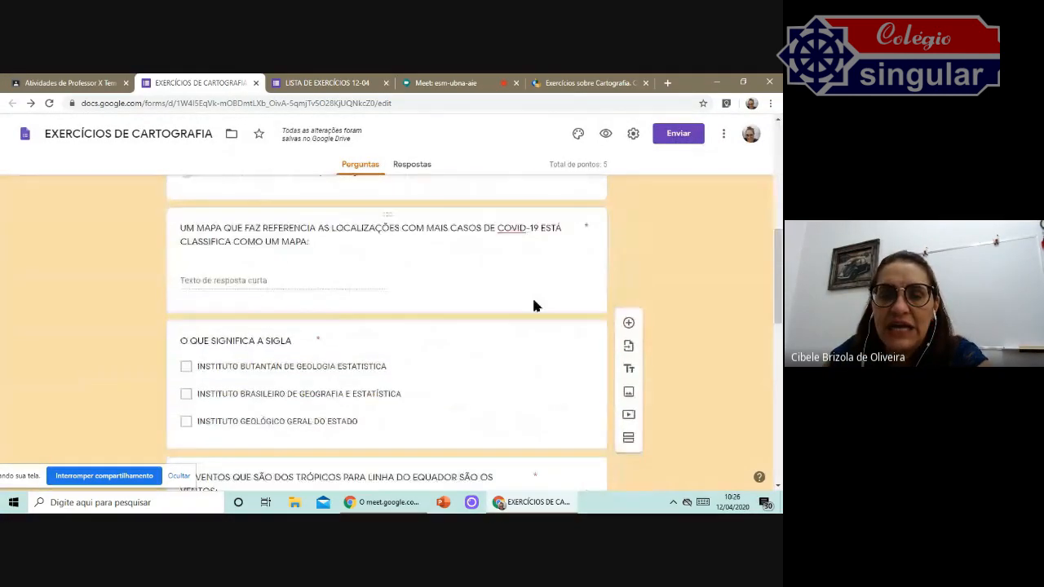
scroll(534, 306, down, 10)
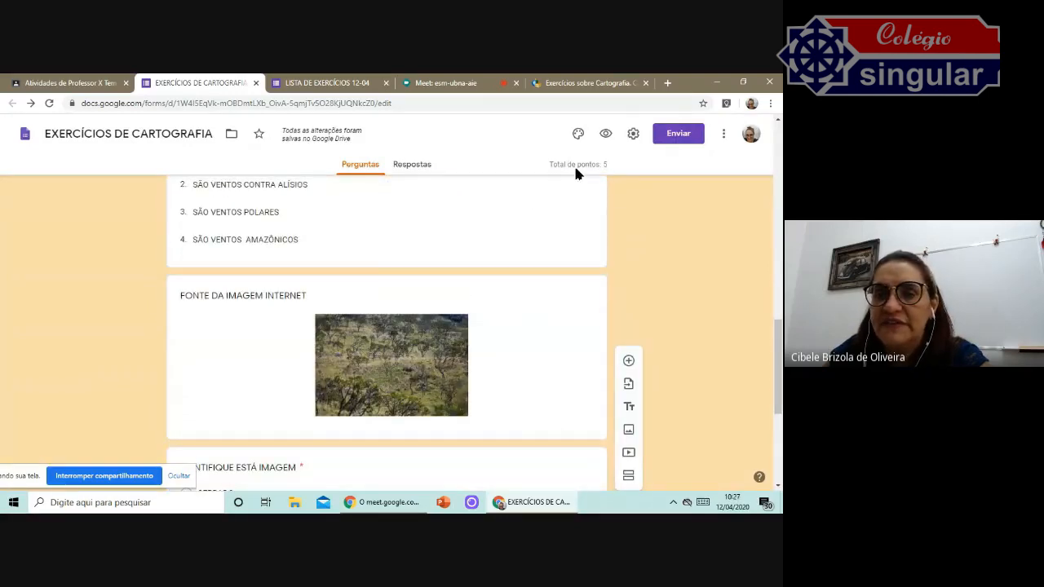
click(607, 136)
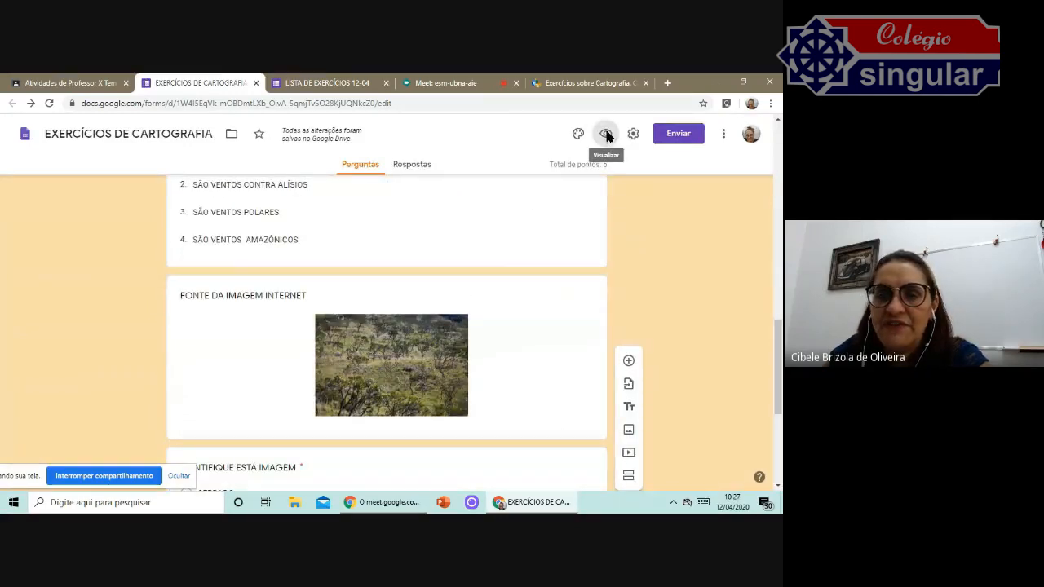
scroll(500, 342, down, 5)
scroll(501, 350, down, 3)
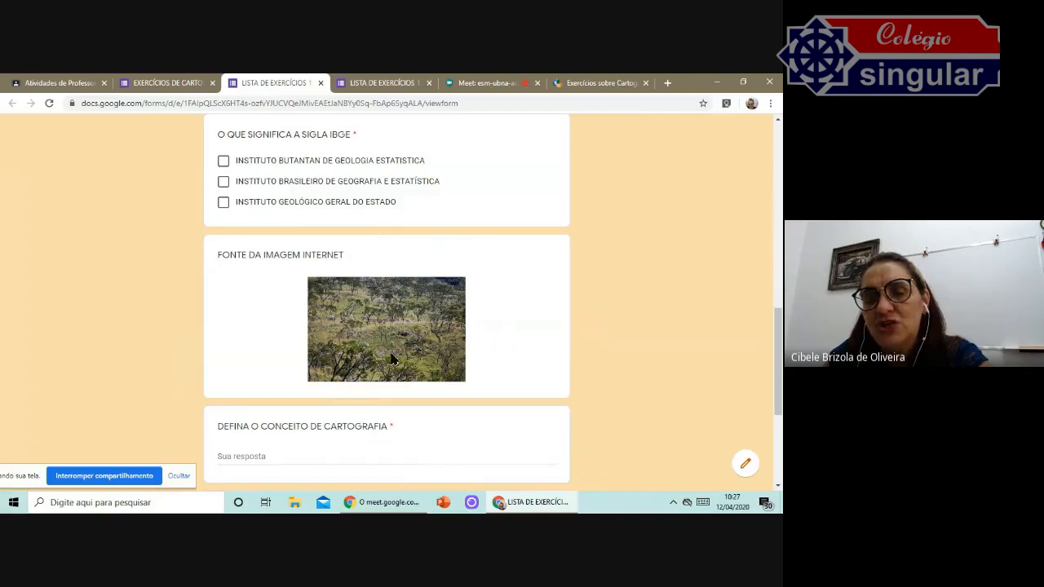
scroll(375, 303, down, 2)
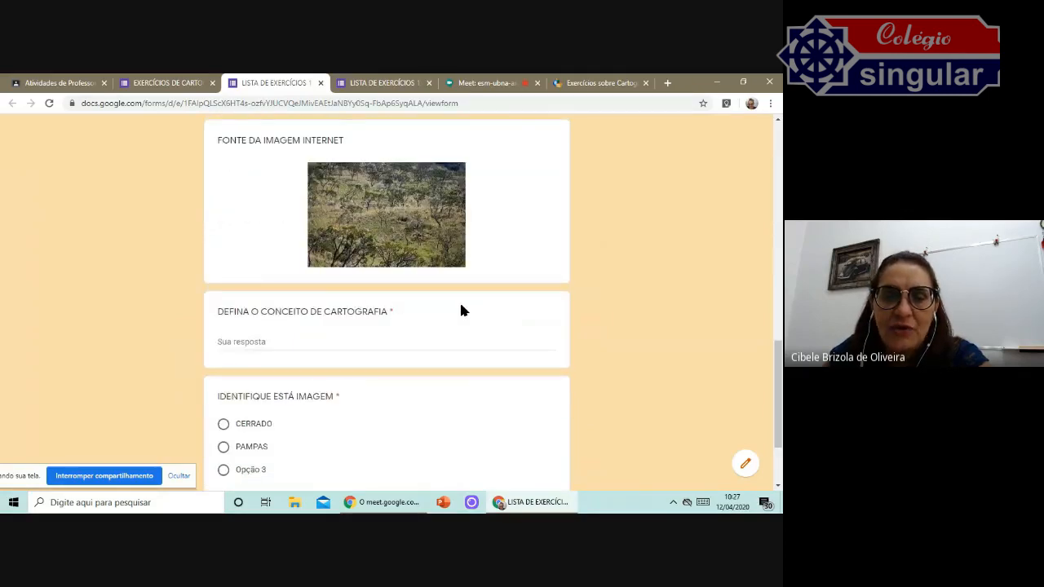
scroll(459, 300, up, 2)
scroll(396, 354, down, 3)
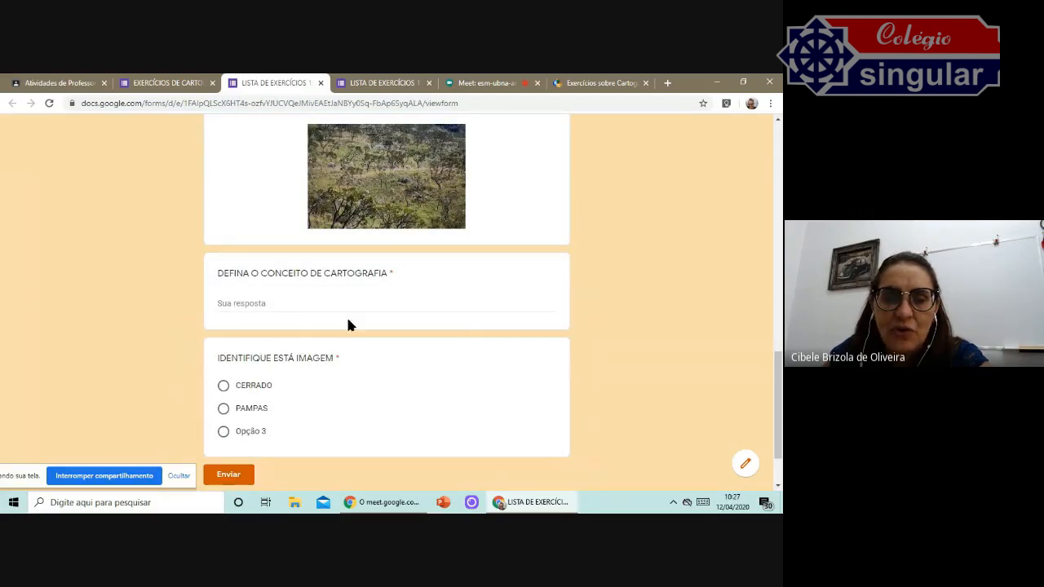
scroll(664, 172, up, 5)
scroll(678, 231, up, 5)
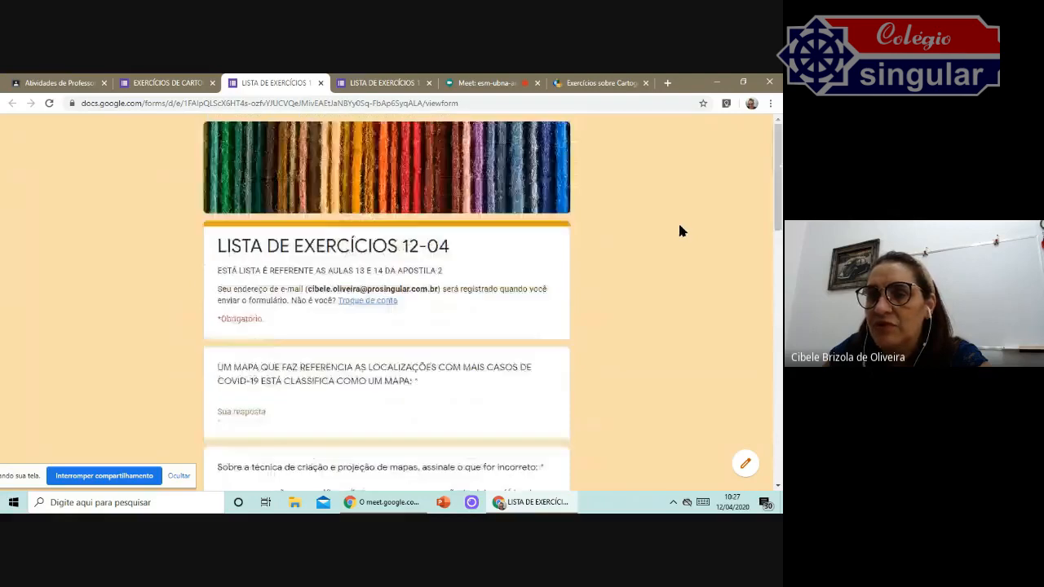
Back in the editor, move the "IDENTIFIQUE ESTÁ IMAGEM" question above the "FONTE DA IMAGEM INTERNET" image.
click(321, 84)
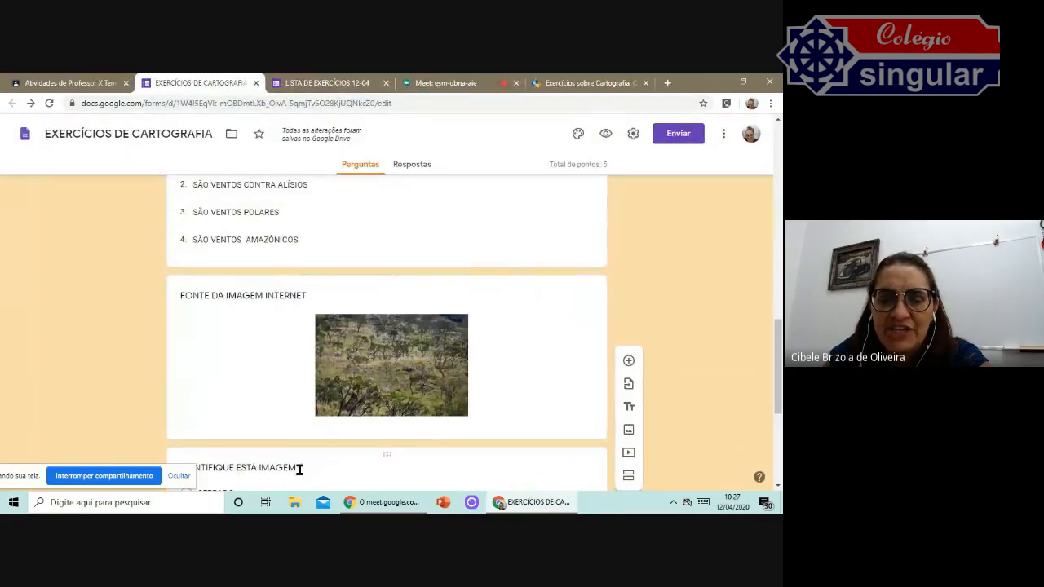
scroll(341, 389, down, 2)
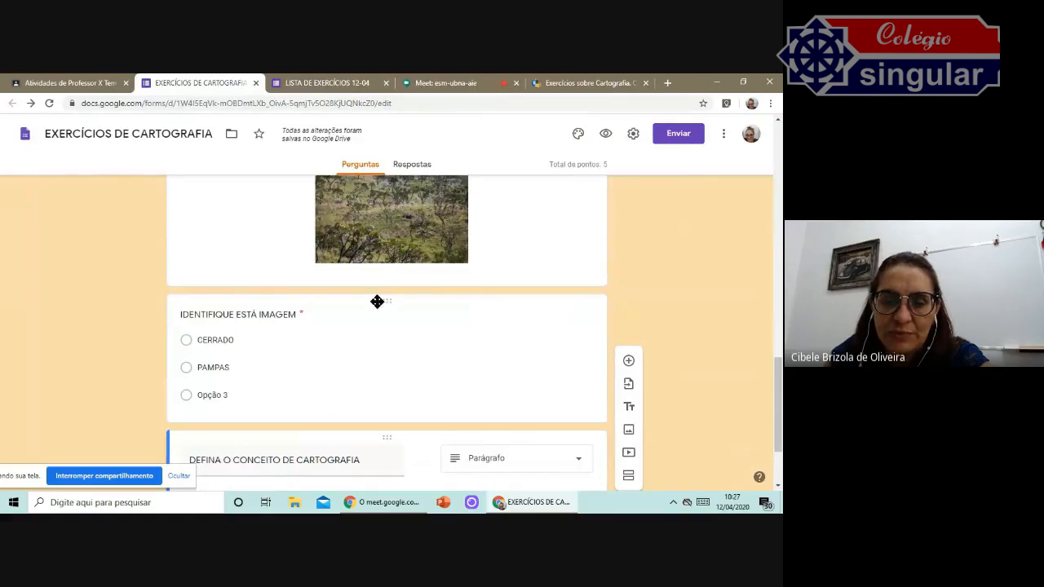
drag(382, 298, 368, 275)
scroll(428, 322, down, 3)
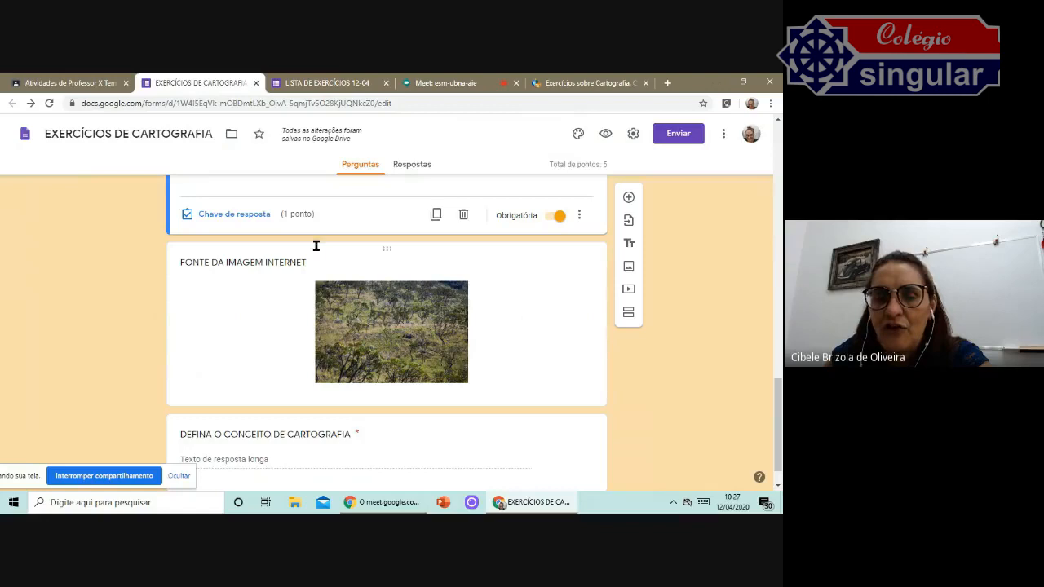
Try to drag the "DEFINA O CONCEITO DE CARTOGRAFIA" question to another position.
scroll(395, 327, down, 1)
scroll(395, 328, up, 2)
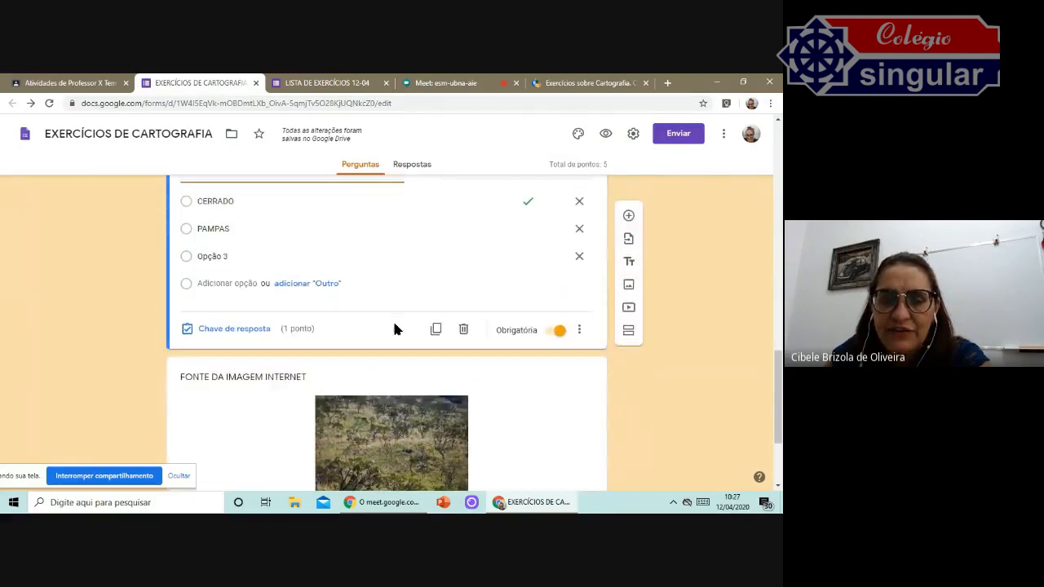
scroll(361, 402, down, 2)
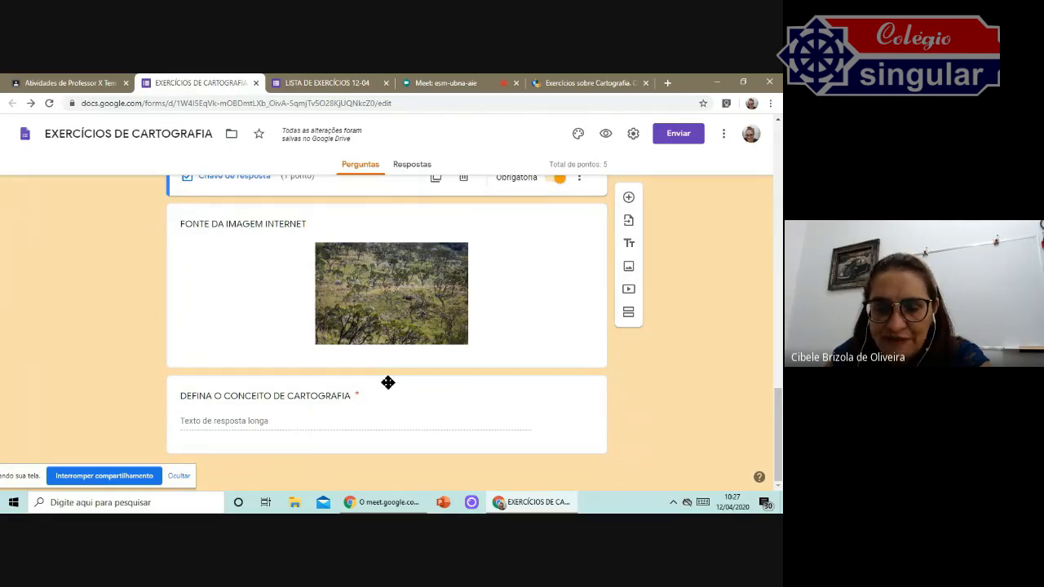
drag(387, 384, 417, 461)
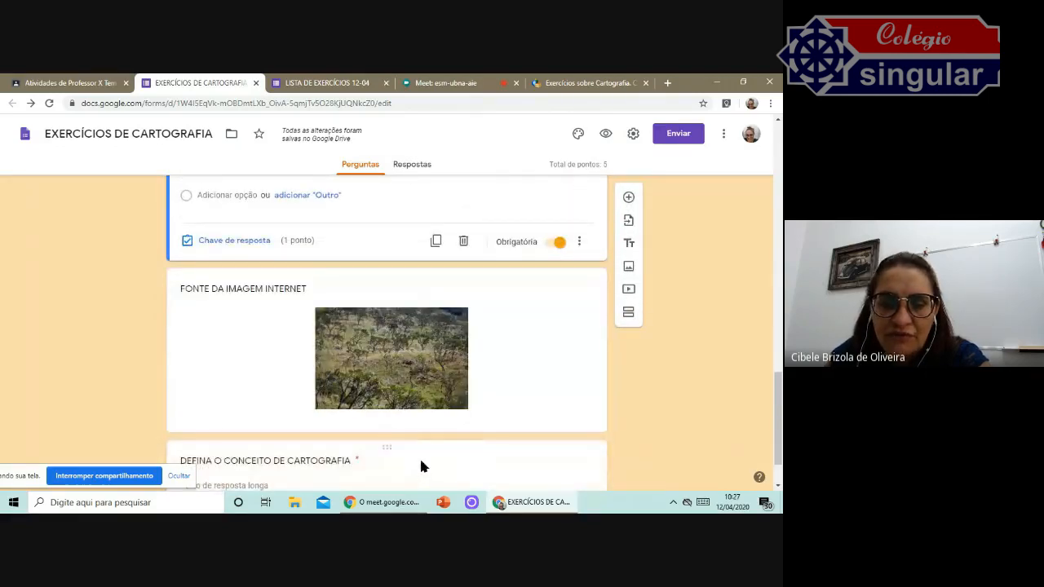
scroll(544, 317, up, 5)
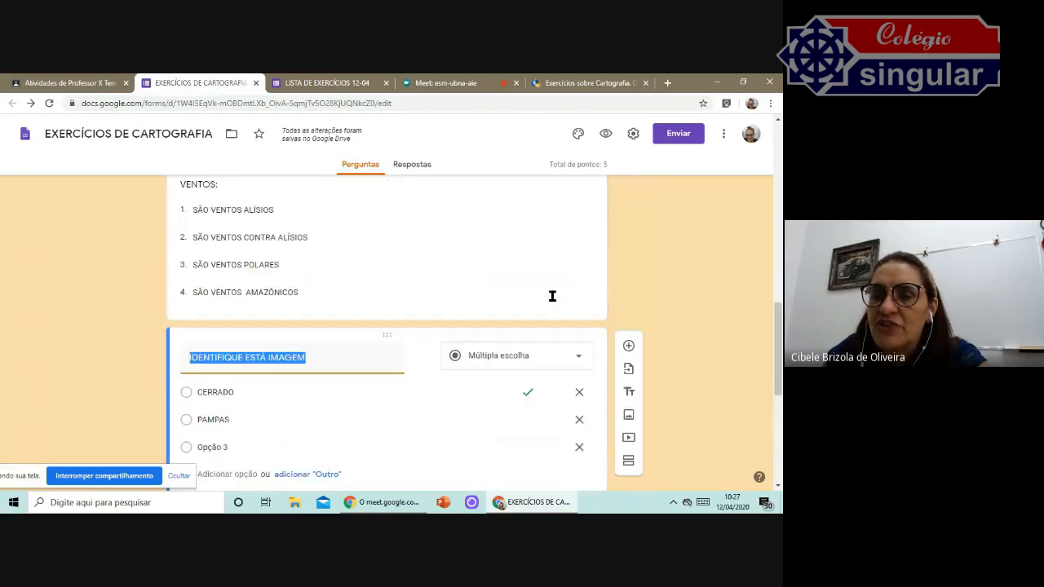
Preview the form again, scroll through the questions, and return to the editor.
click(605, 133)
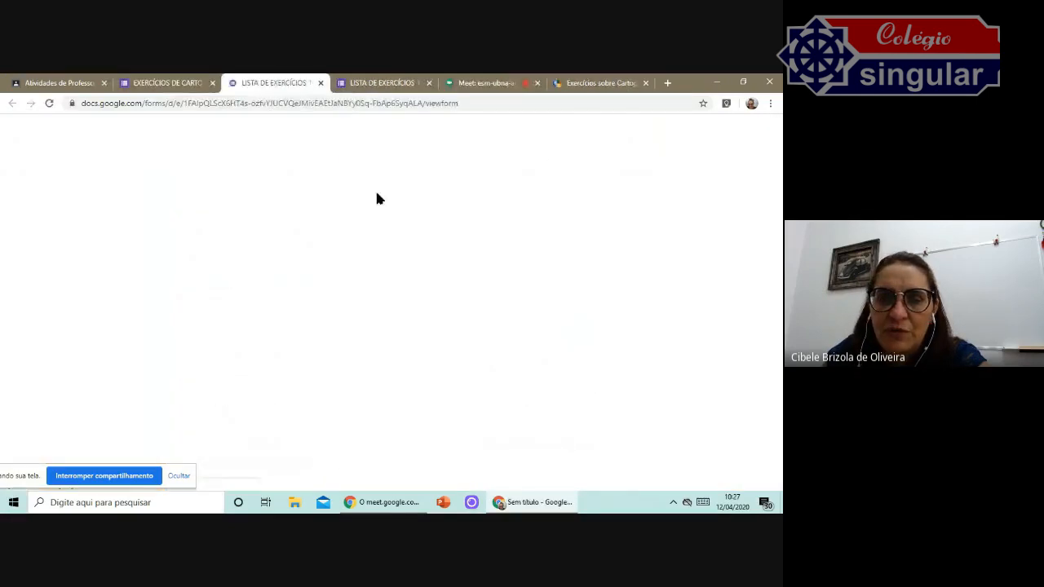
scroll(376, 199, down, 10)
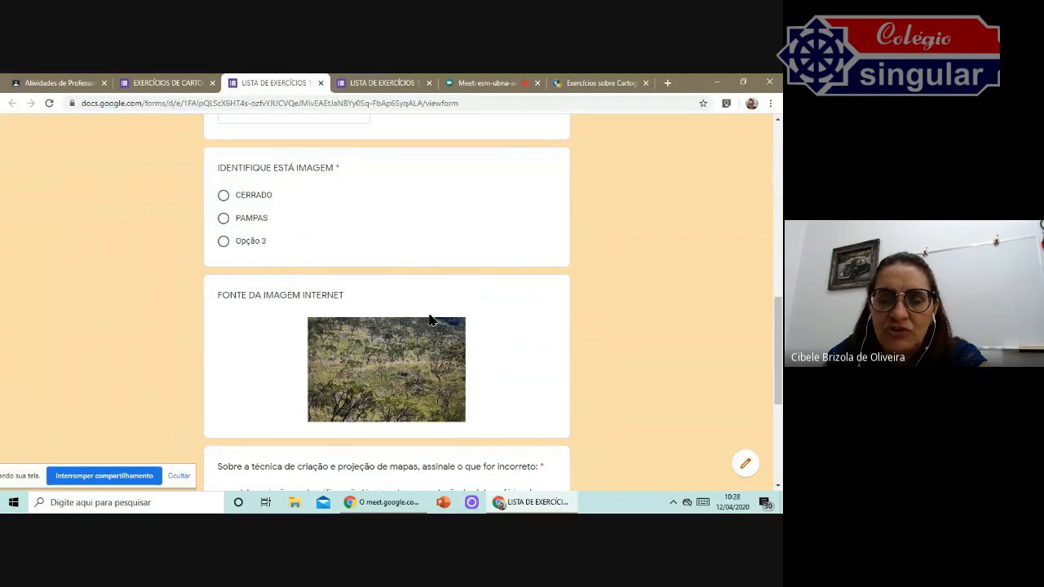
scroll(432, 320, down, 1)
scroll(441, 306, down, 3)
scroll(441, 307, up, 8)
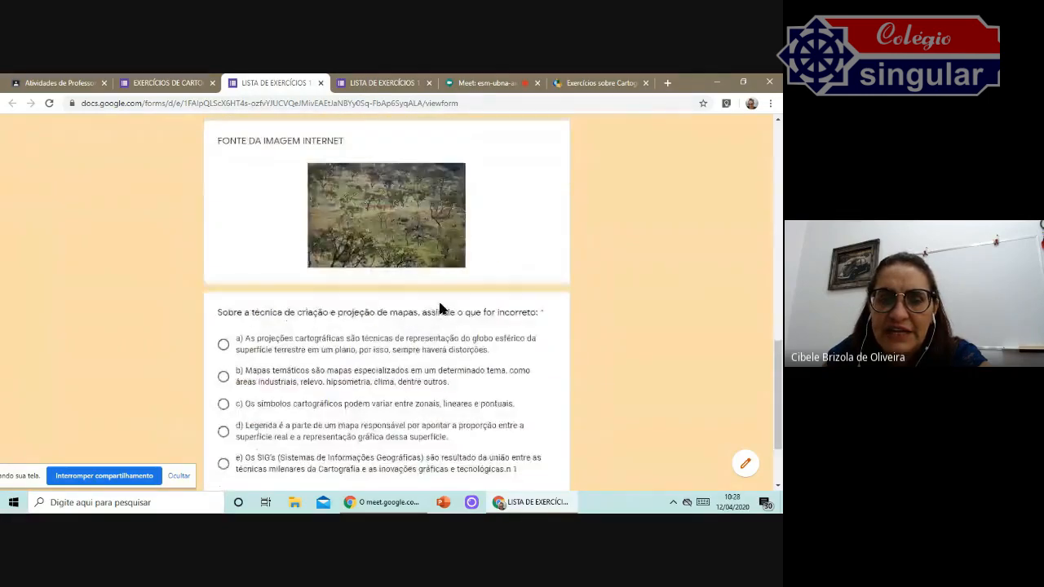
scroll(439, 308, up, 3)
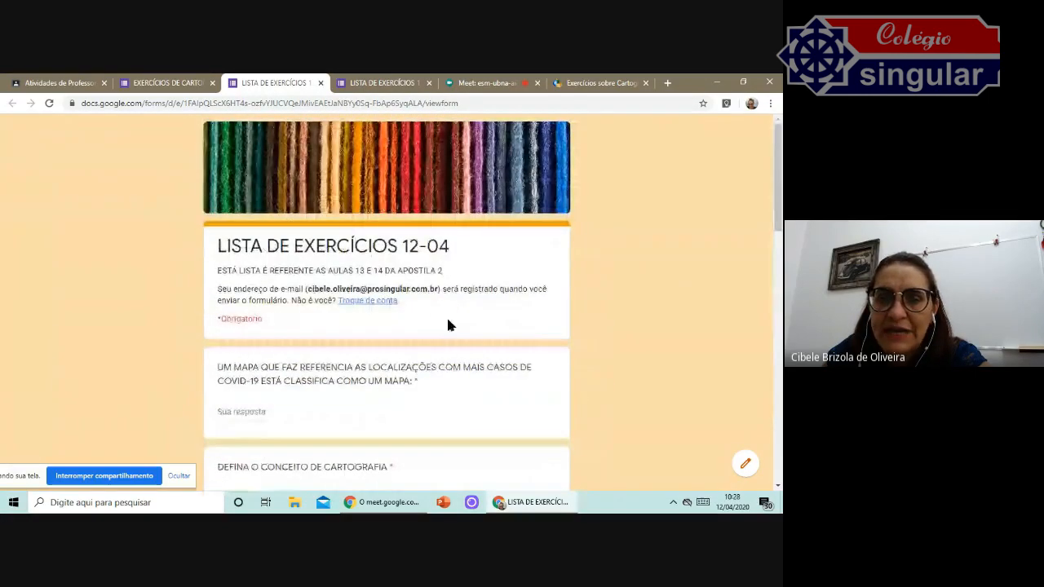
click(322, 83)
click(322, 83)
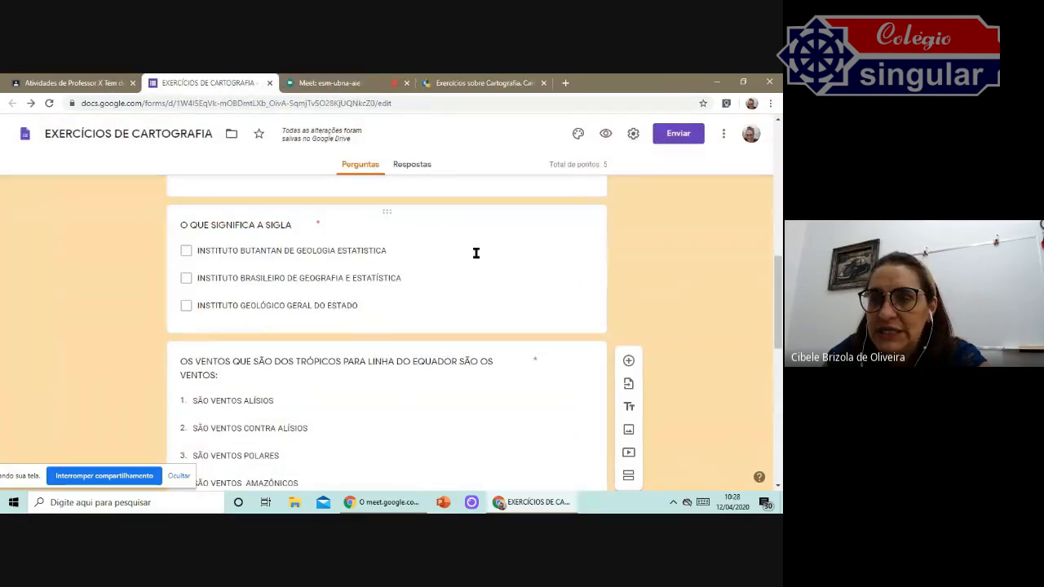
Review the general form settings and save them.
click(633, 136)
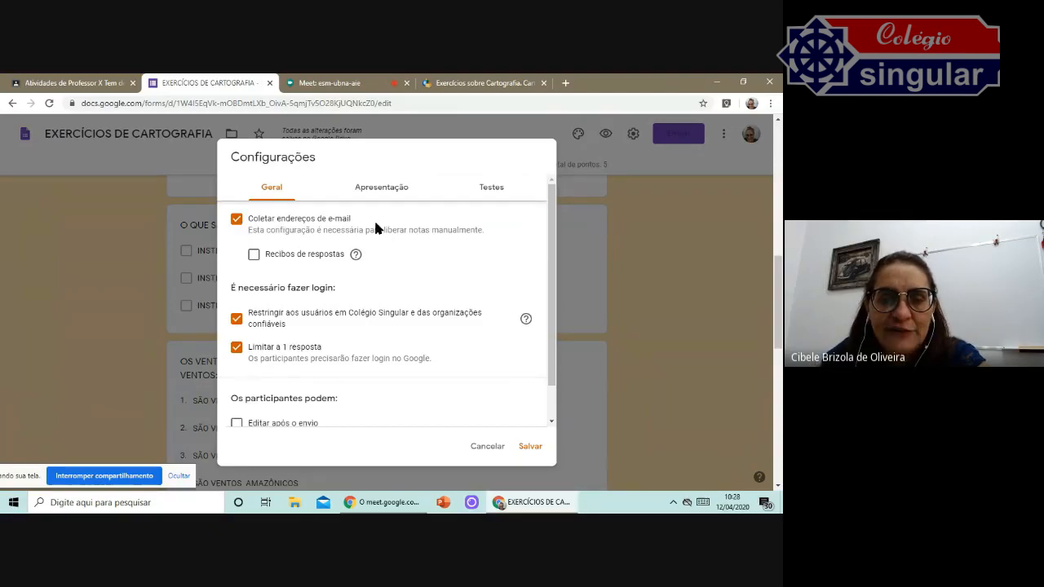
scroll(361, 280, down, 1)
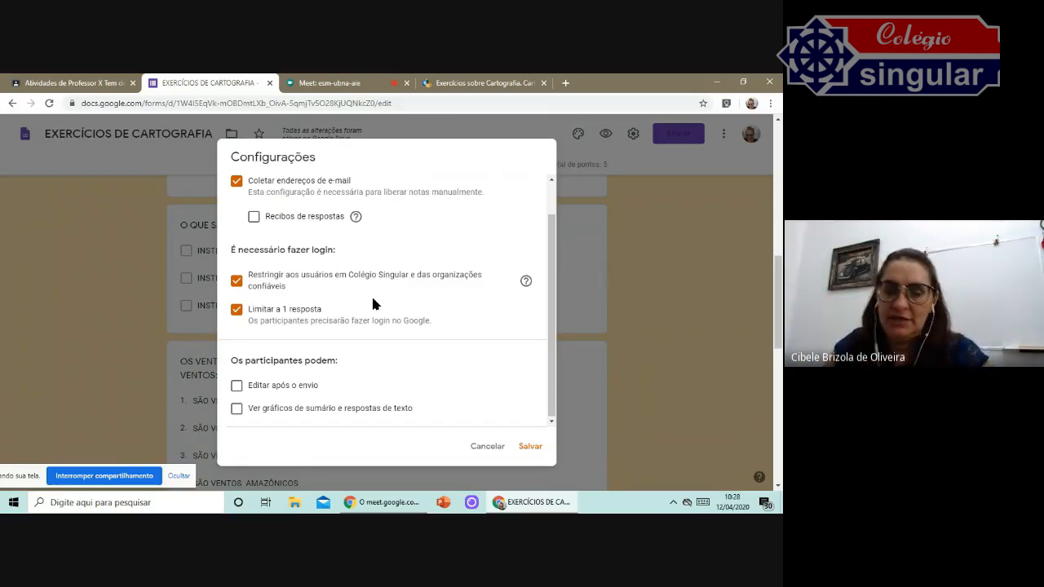
click(529, 447)
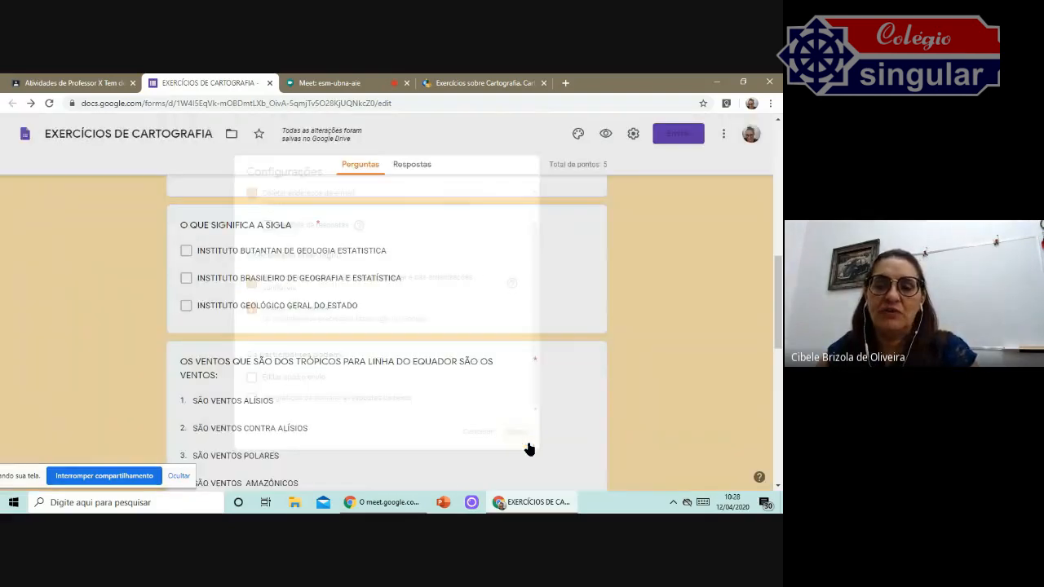
Open the send dialog and try to send the form by e-mail.
click(680, 136)
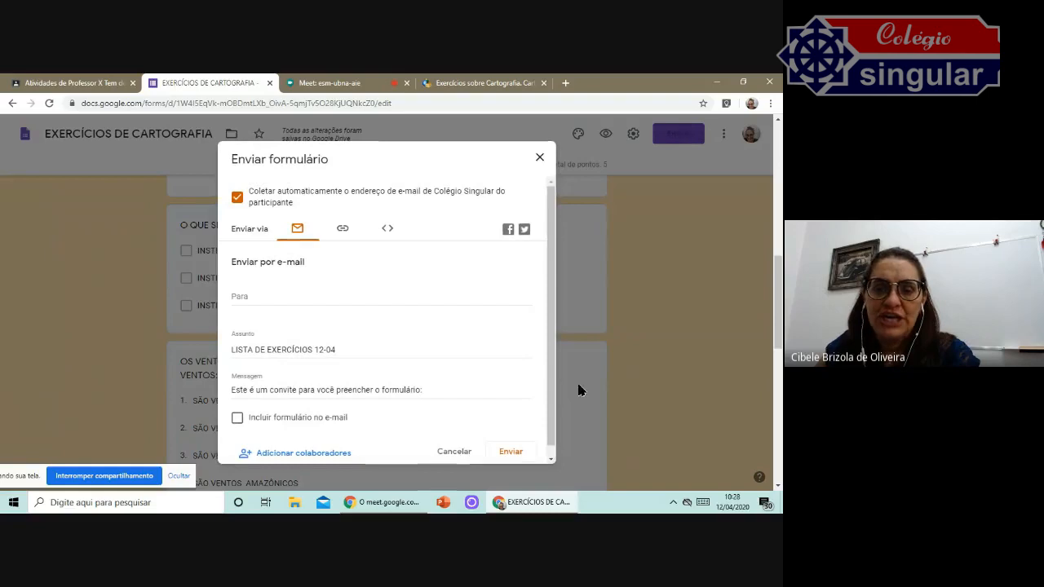
click(512, 453)
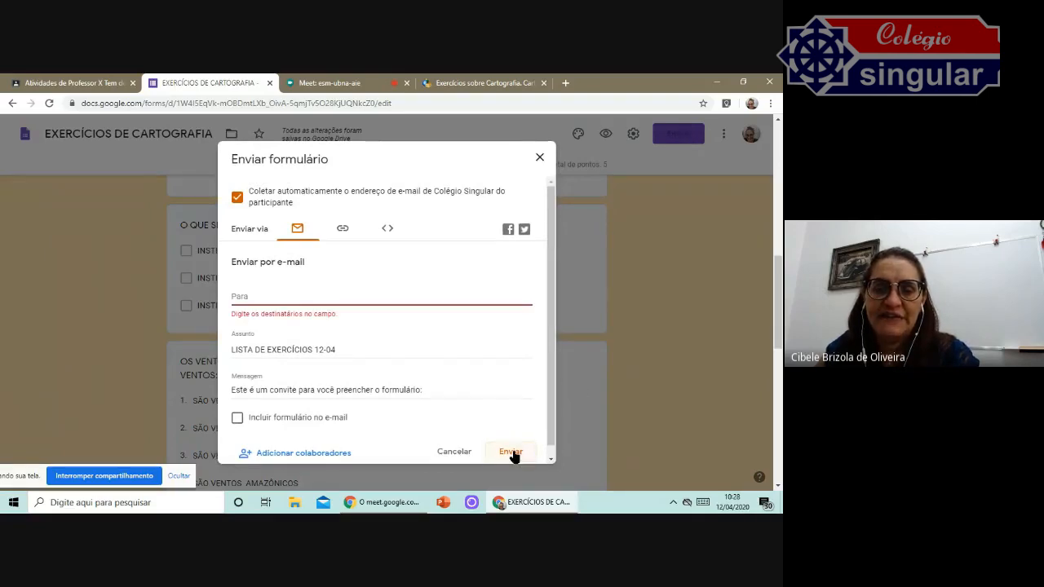
Close the send dialog and the form's tab, returning to the Classroom assignment draft.
click(540, 158)
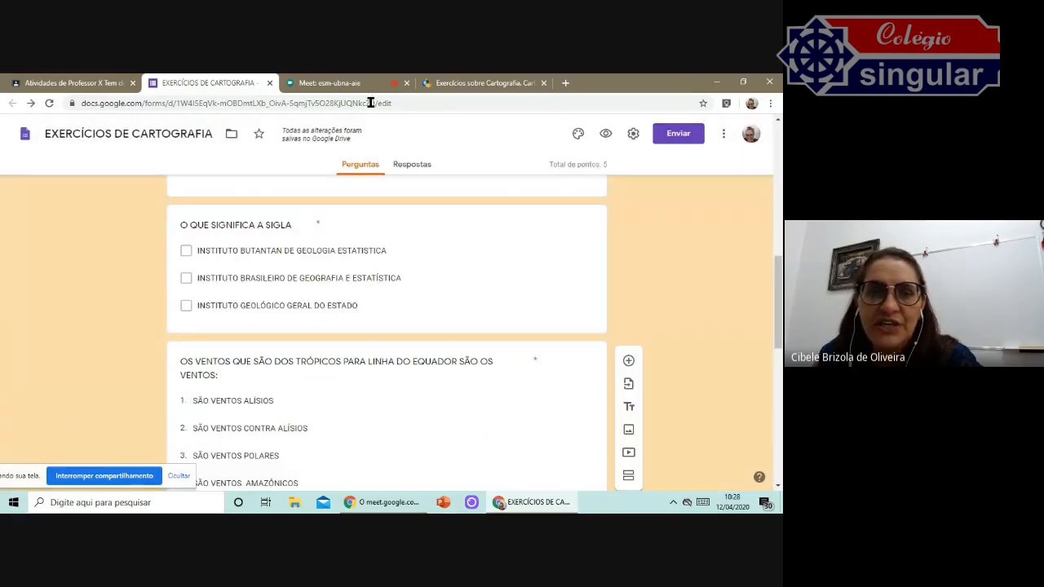
click(269, 82)
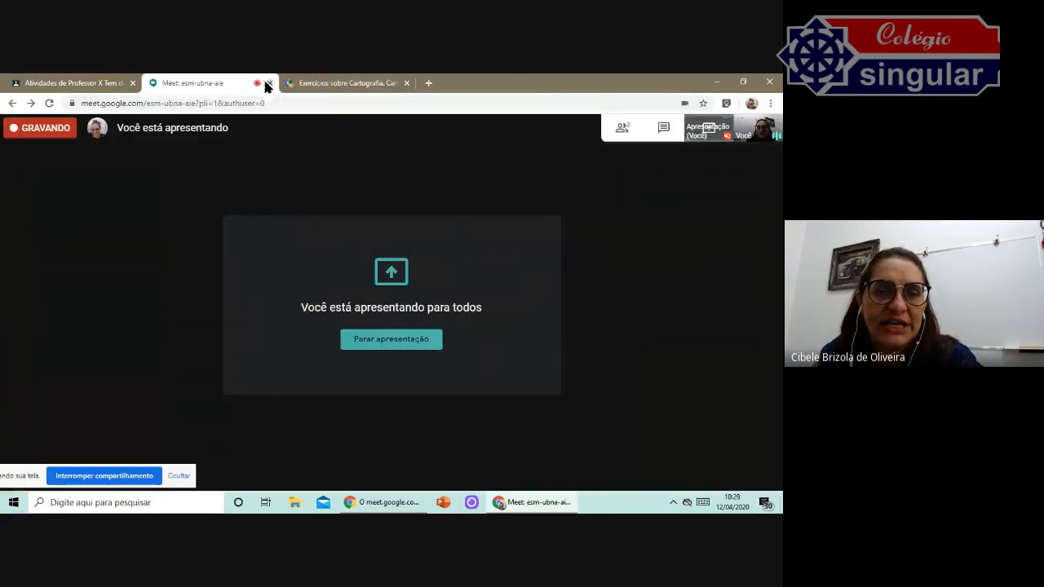
click(104, 82)
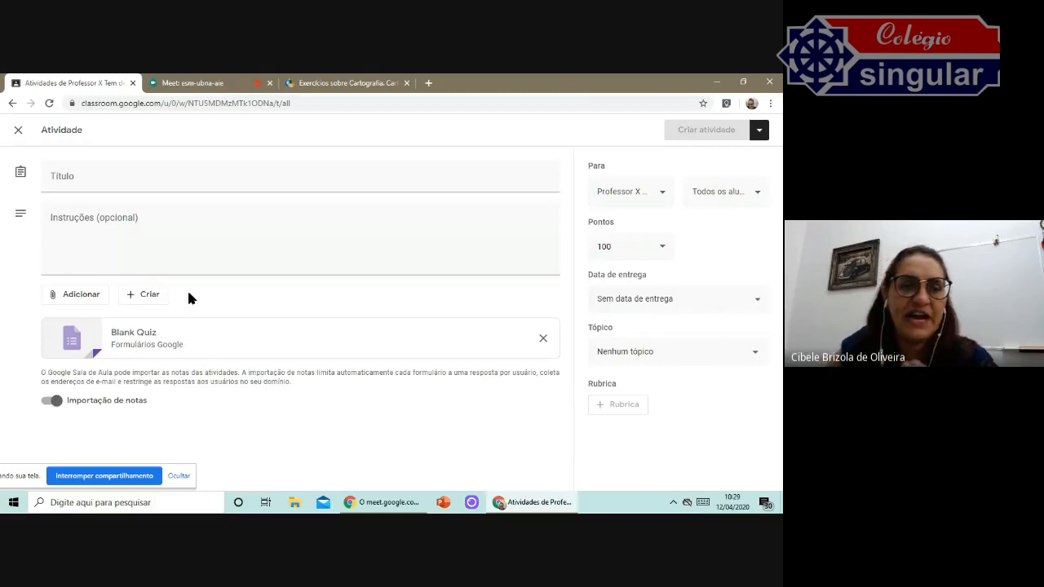
Title the assignment LISTA DE EXERCÍCIOS DE GEOGRAFIA, correcting the typo, and enter AULA 13 E 14 as instructions.
click(109, 181)
text(LISTA DE EXERCÍCIOS DE CGEOGRAFIA)
click(166, 222)
text(AULA 13 E 14)
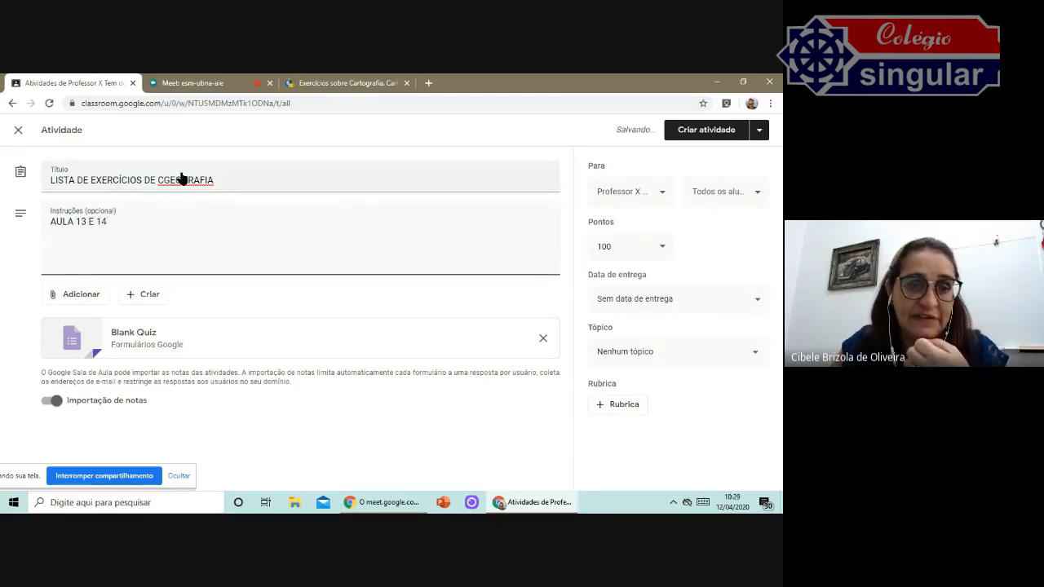
right_click(181, 179)
click(177, 229)
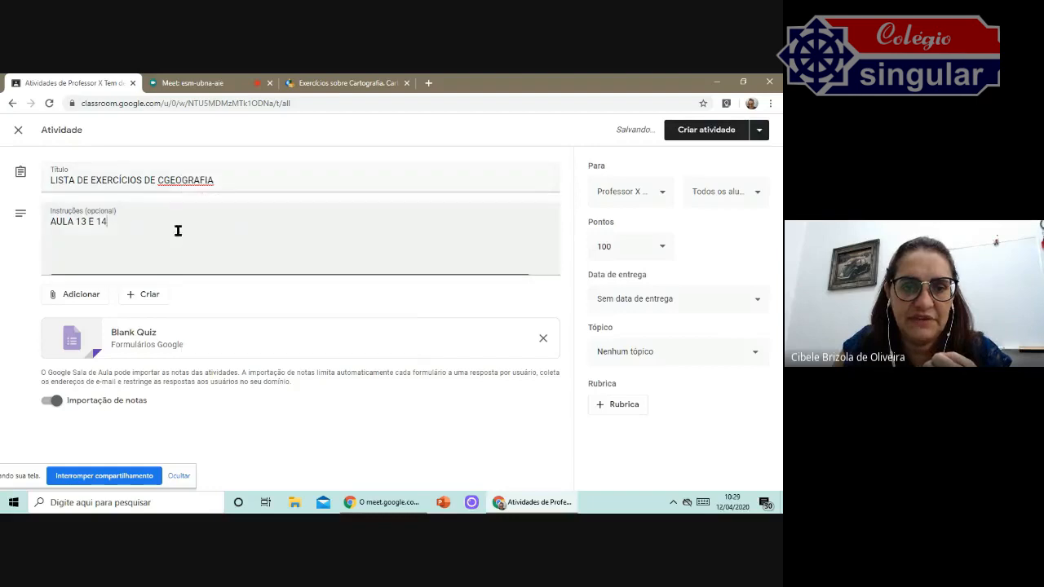
click(168, 179)
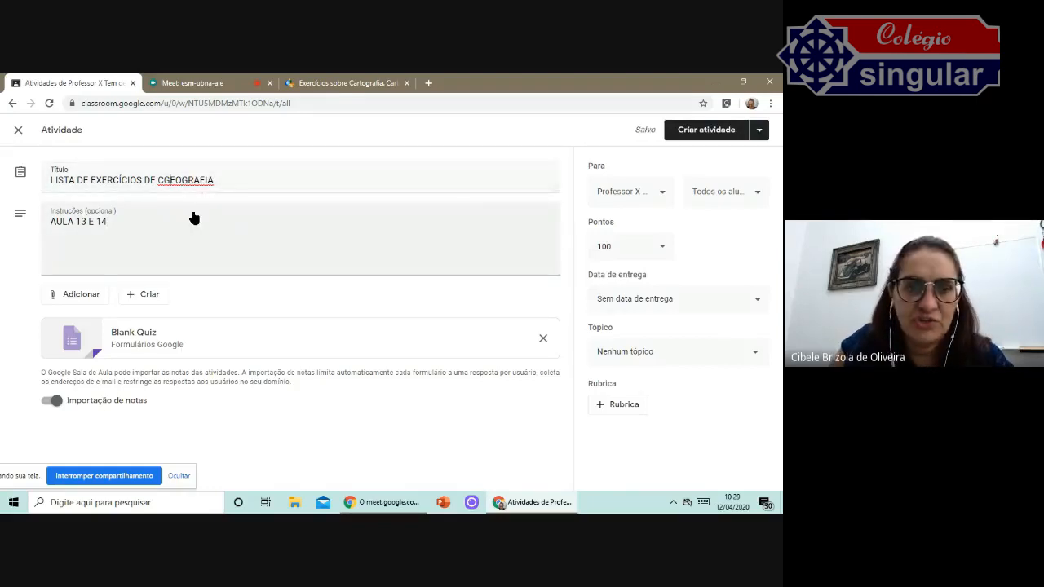
key(BackSpace)
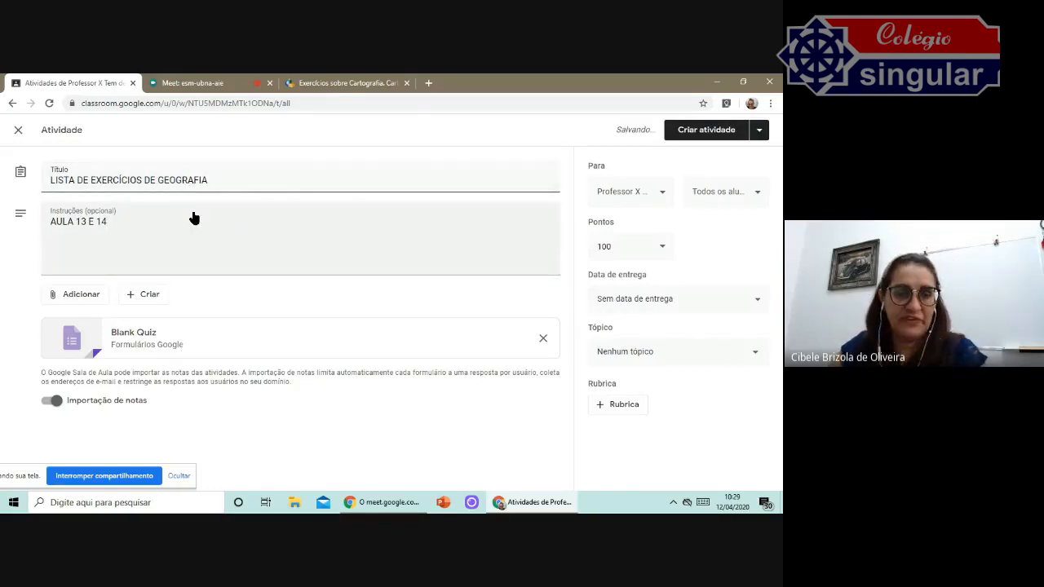
click(54, 401)
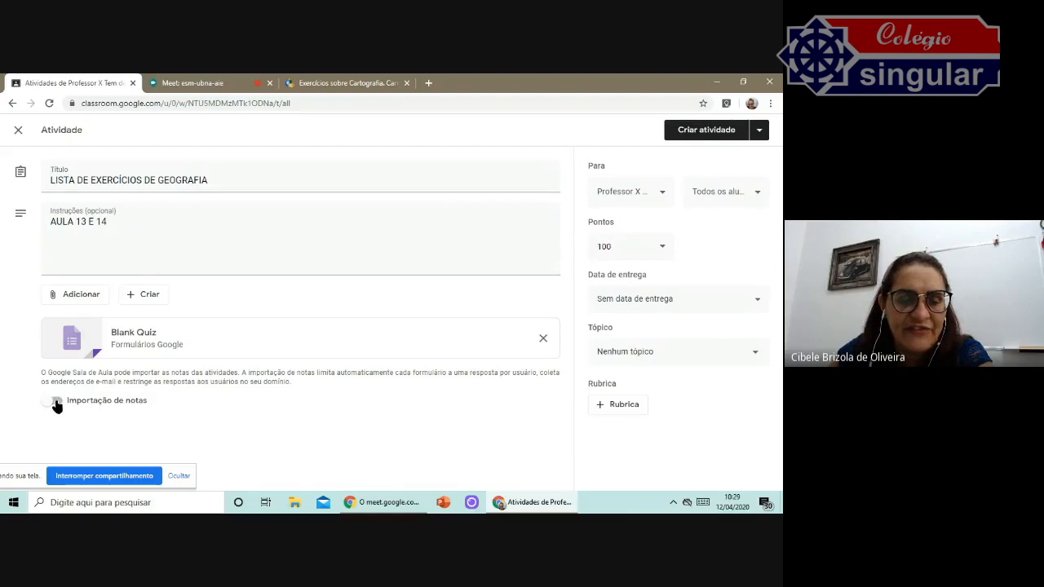
click(54, 402)
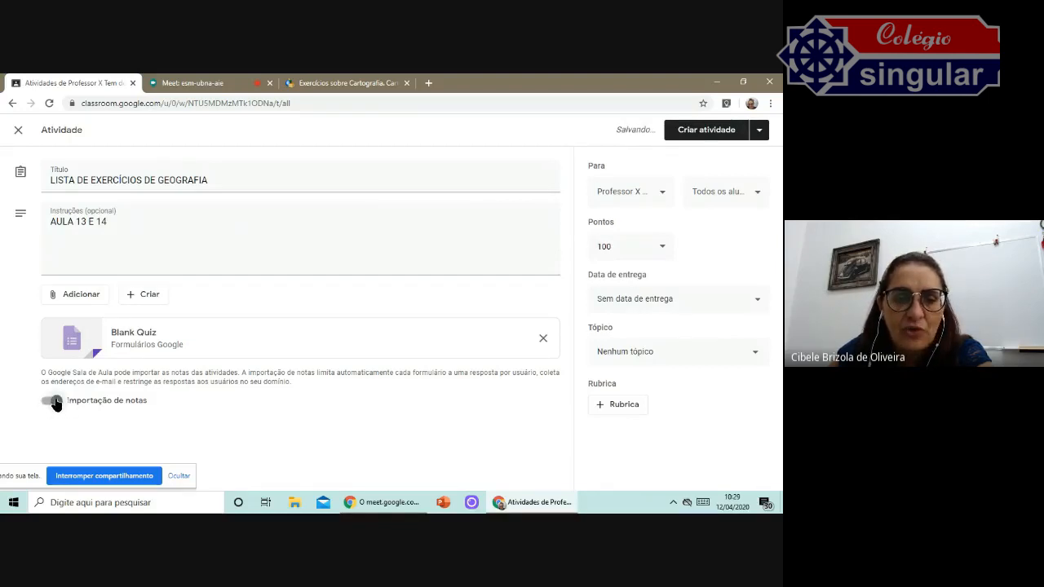
click(661, 197)
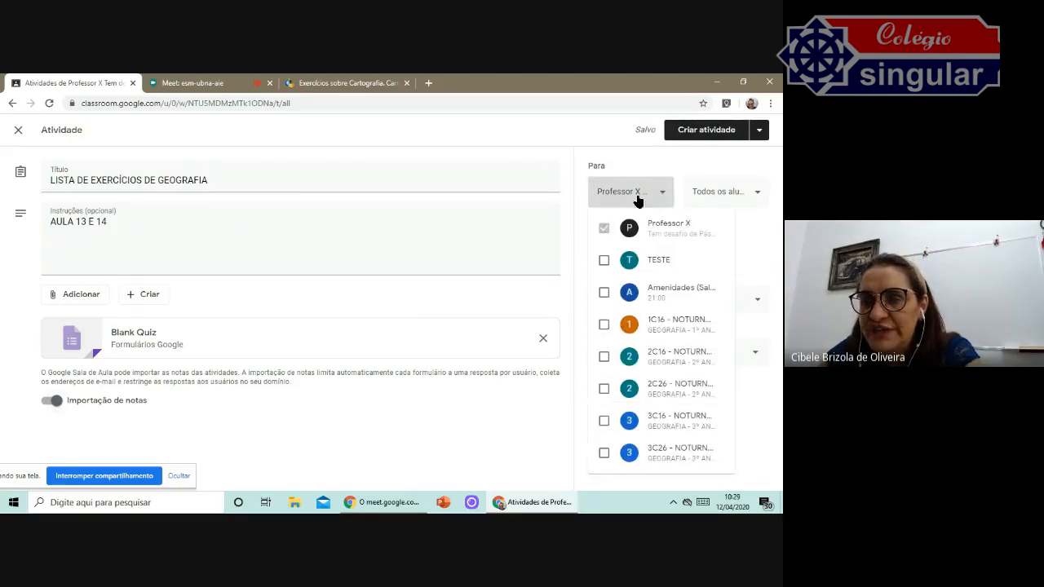
click(637, 199)
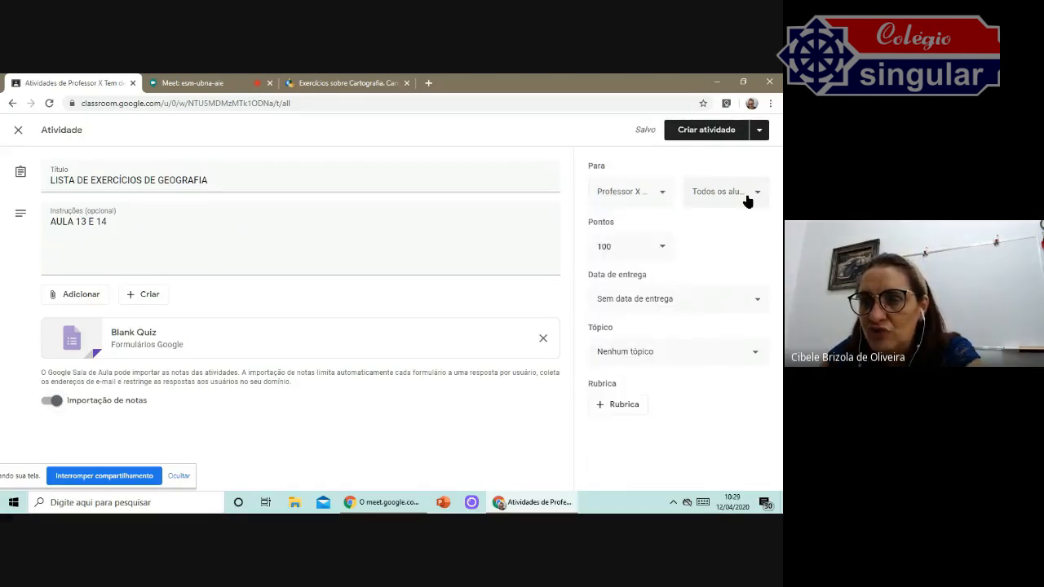
Set the assignment's points to 5.
click(662, 249)
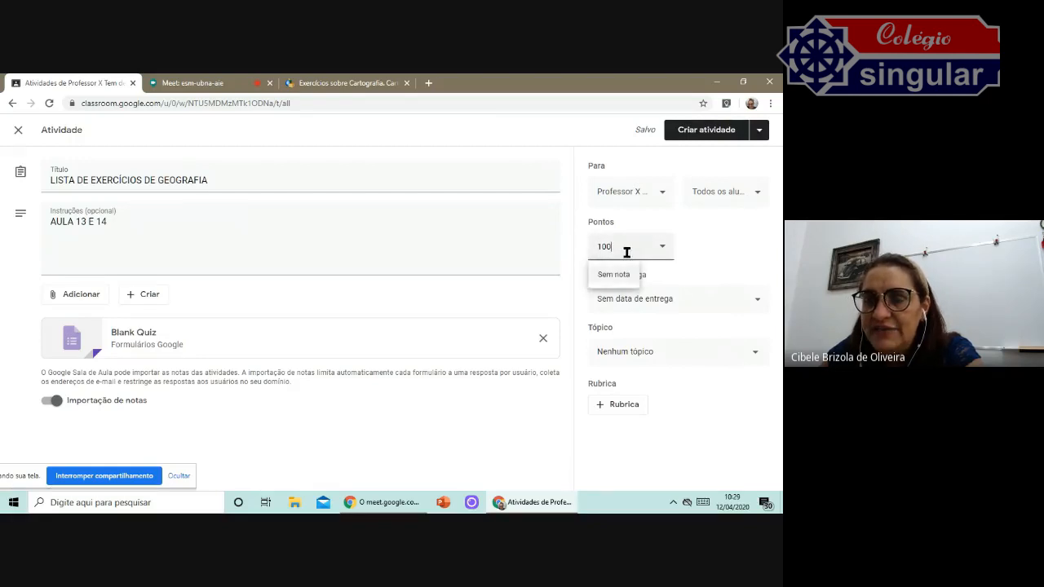
drag(600, 247, 641, 250)
text(1)
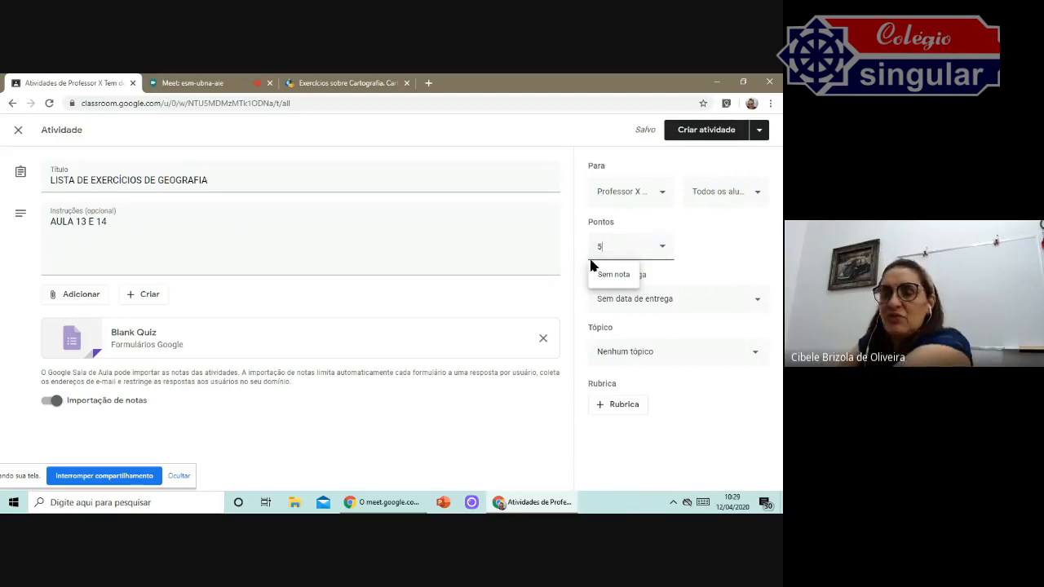
click(717, 252)
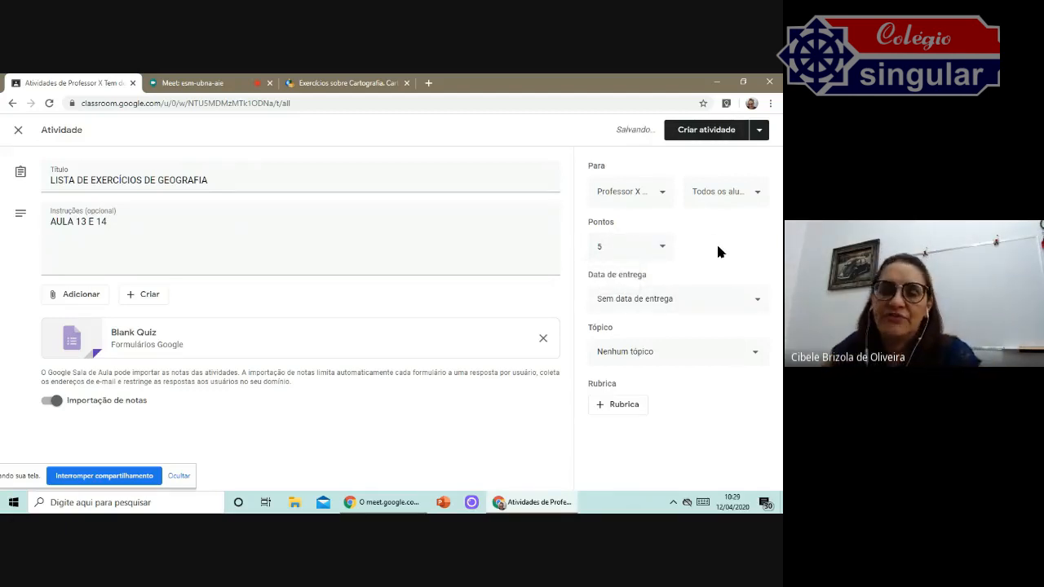
Set the assignment's due date to Friday, 17 April 2020.
click(686, 301)
click(683, 347)
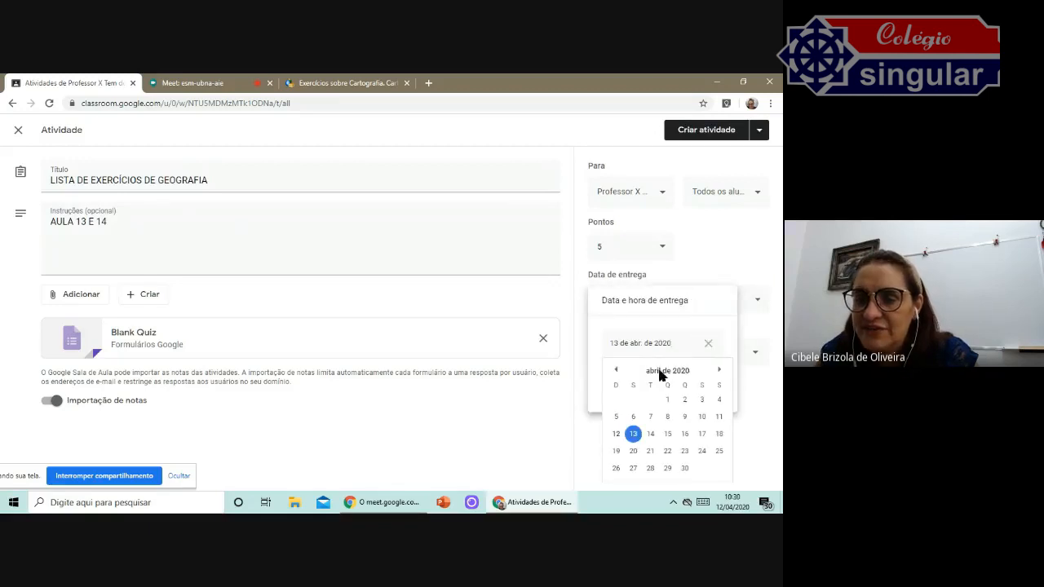
click(649, 434)
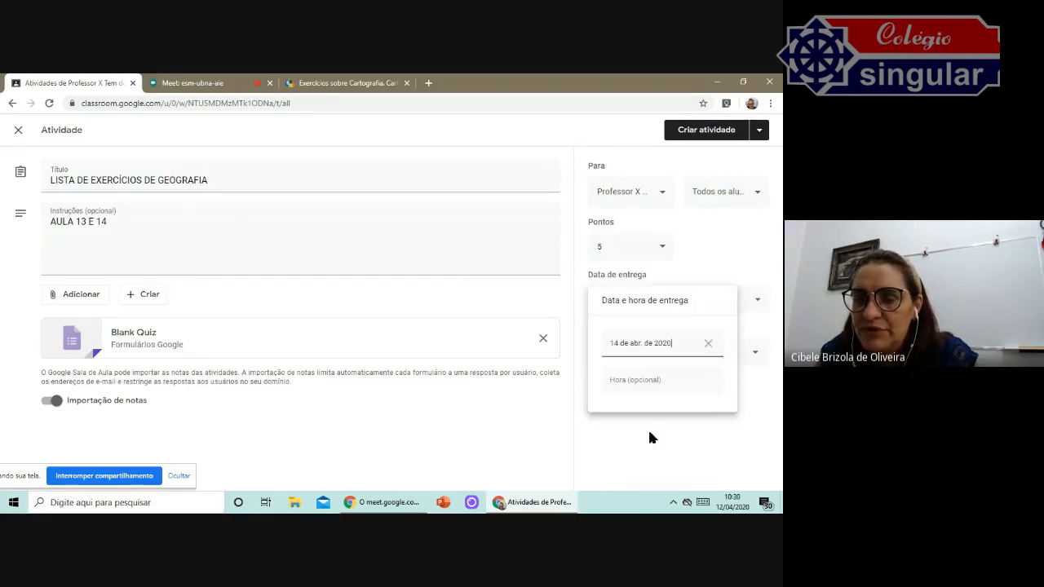
click(701, 346)
click(683, 350)
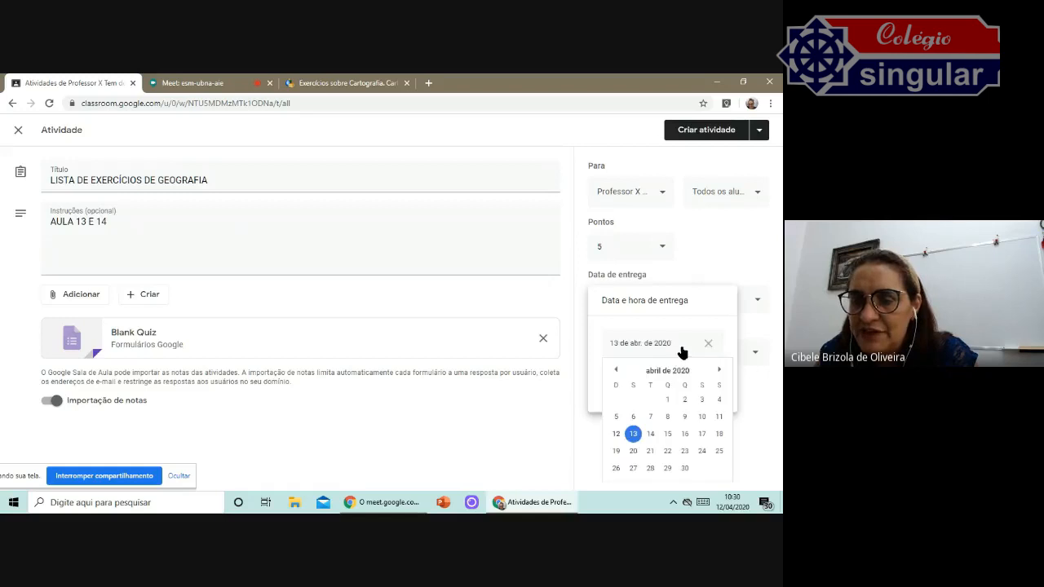
click(705, 437)
click(583, 355)
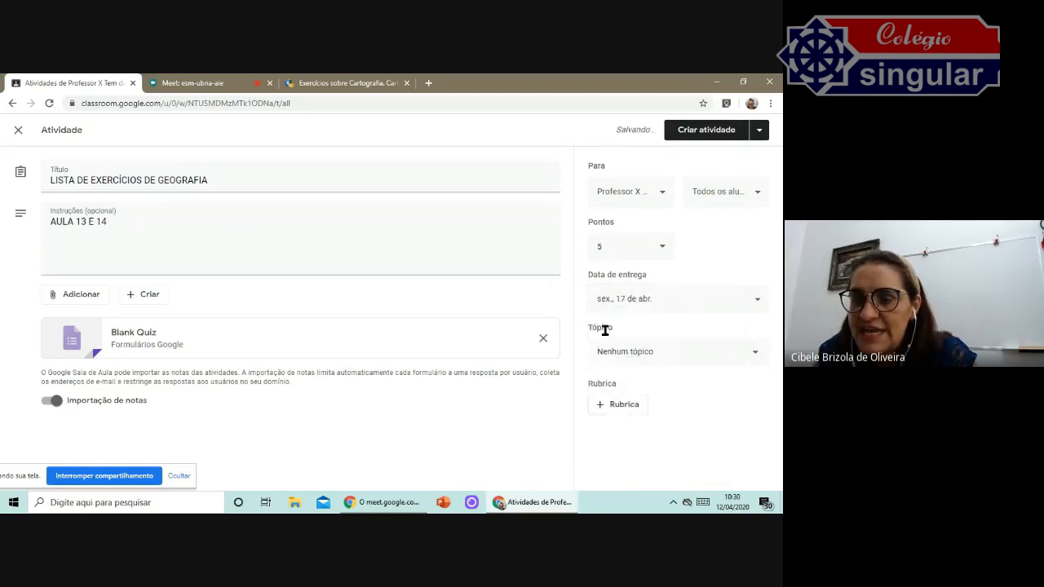
Assign the topic ATIVIDADES DAS AULAS ONLINE and create the assignment.
click(633, 359)
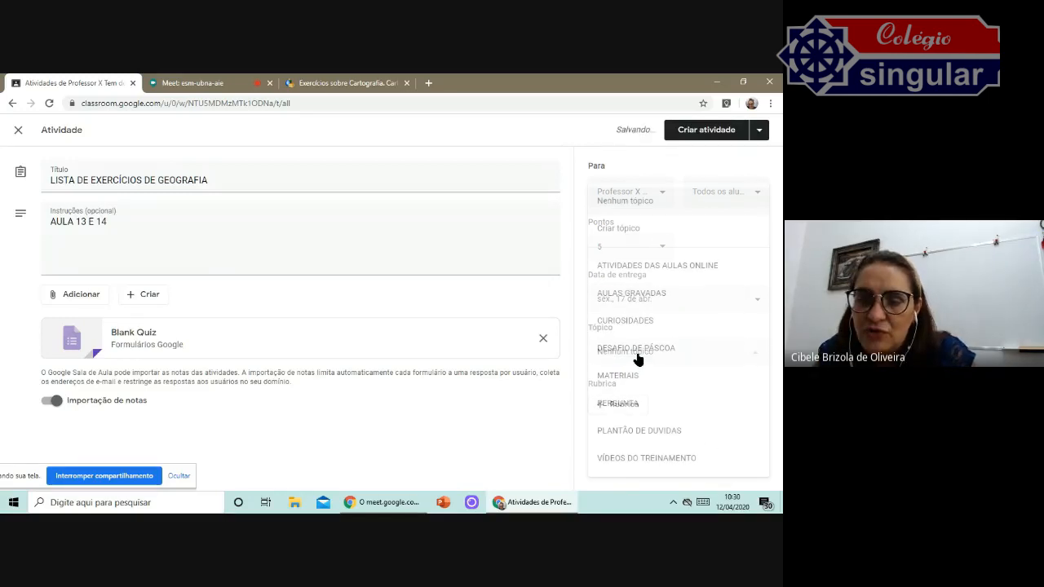
click(652, 273)
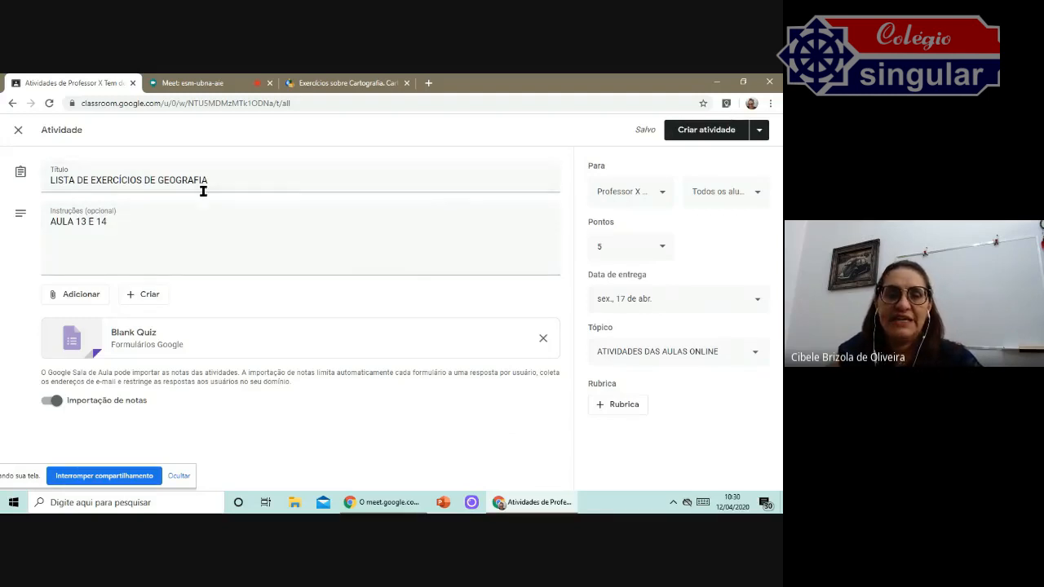
click(698, 132)
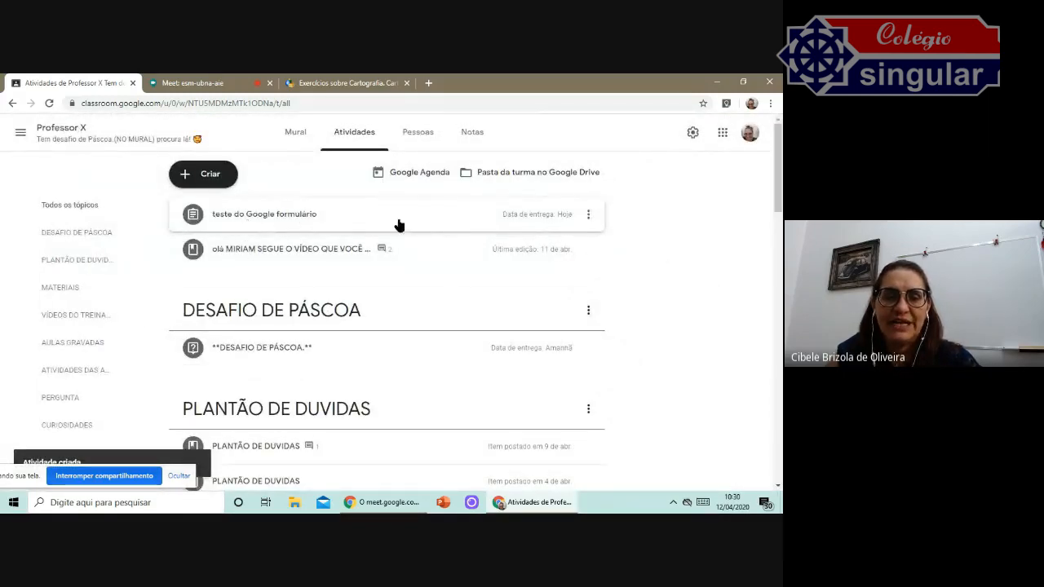
Locate and expand the new assignment under the ATIVIDADES DAS AULAS ONLINE topic.
scroll(411, 266, down, 5)
scroll(413, 266, down, 10)
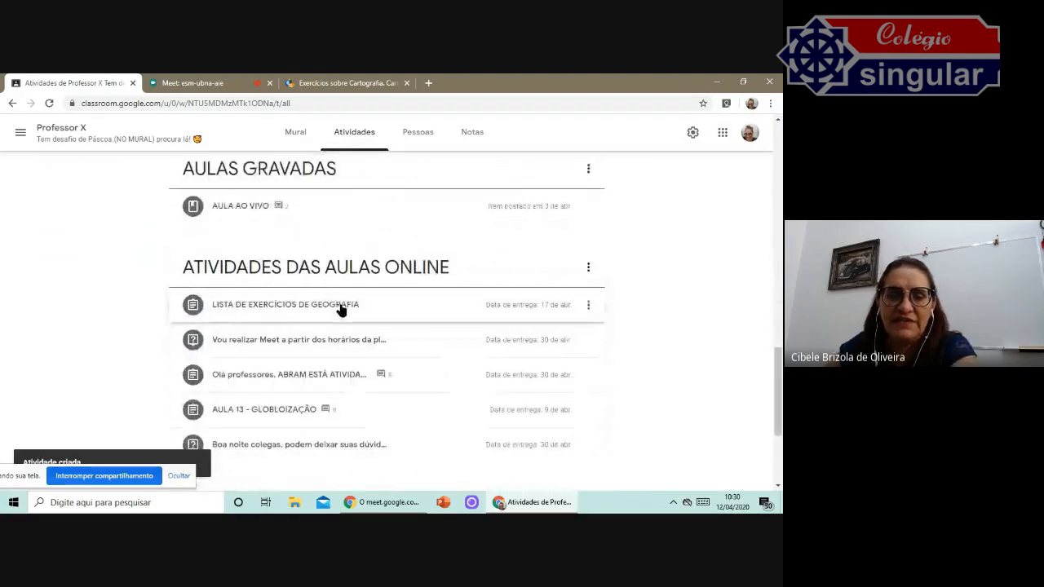
click(342, 306)
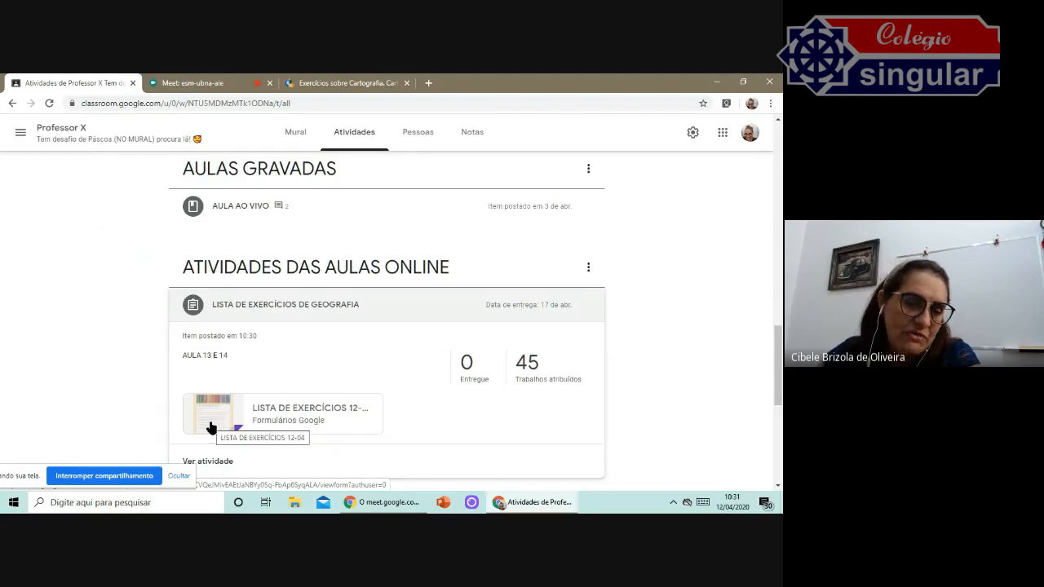
scroll(216, 343, down, 1)
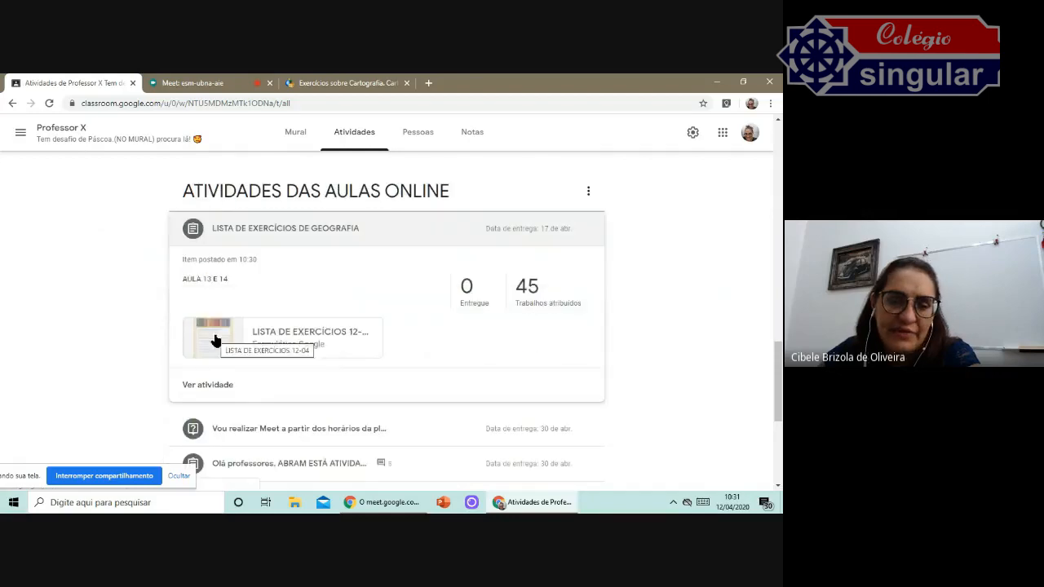
Move the DESAFIO DE PÁSCOA post to the top of the class stream.
click(295, 132)
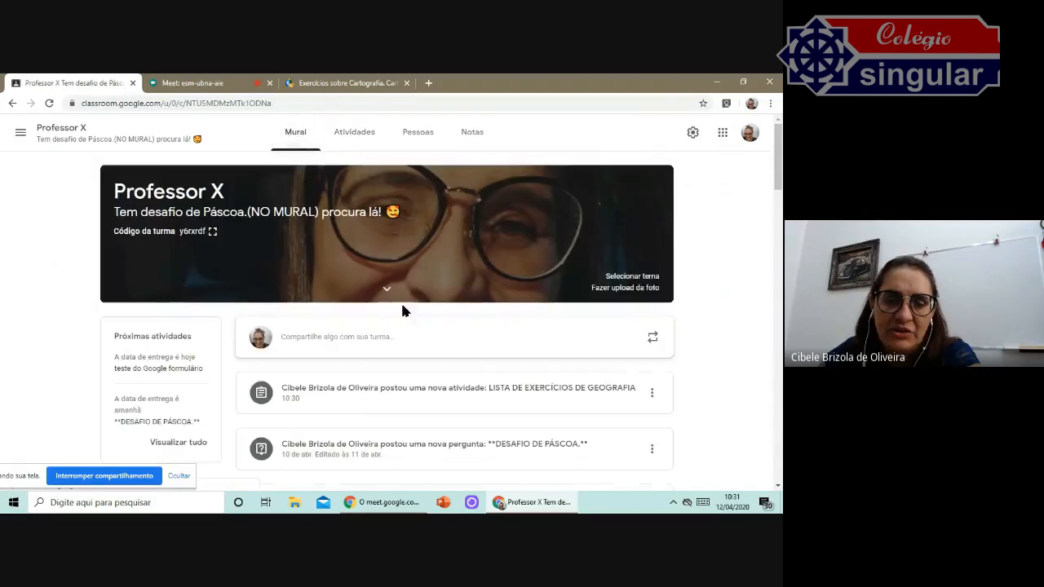
scroll(434, 359, down, 1)
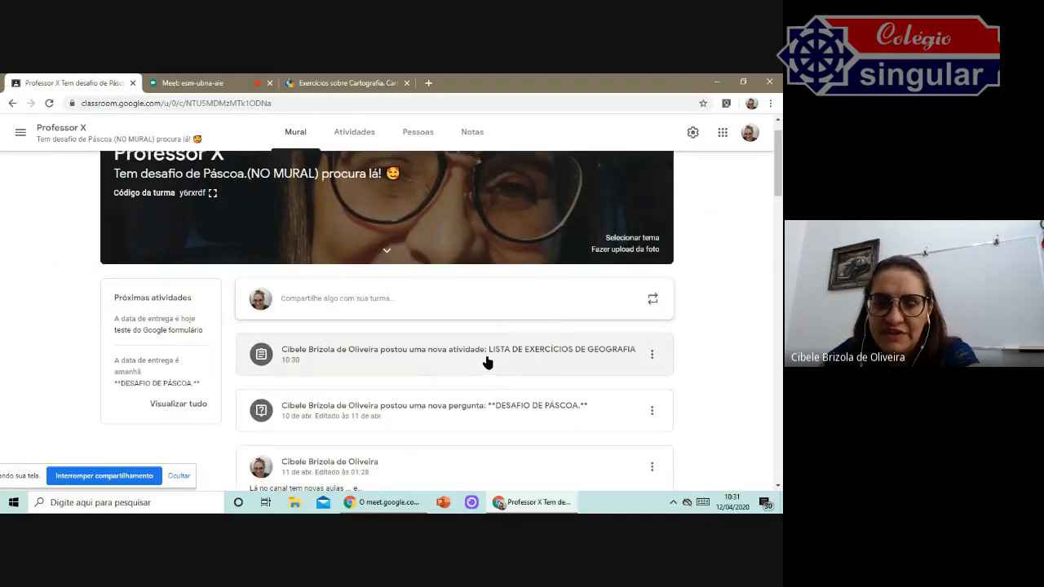
click(653, 412)
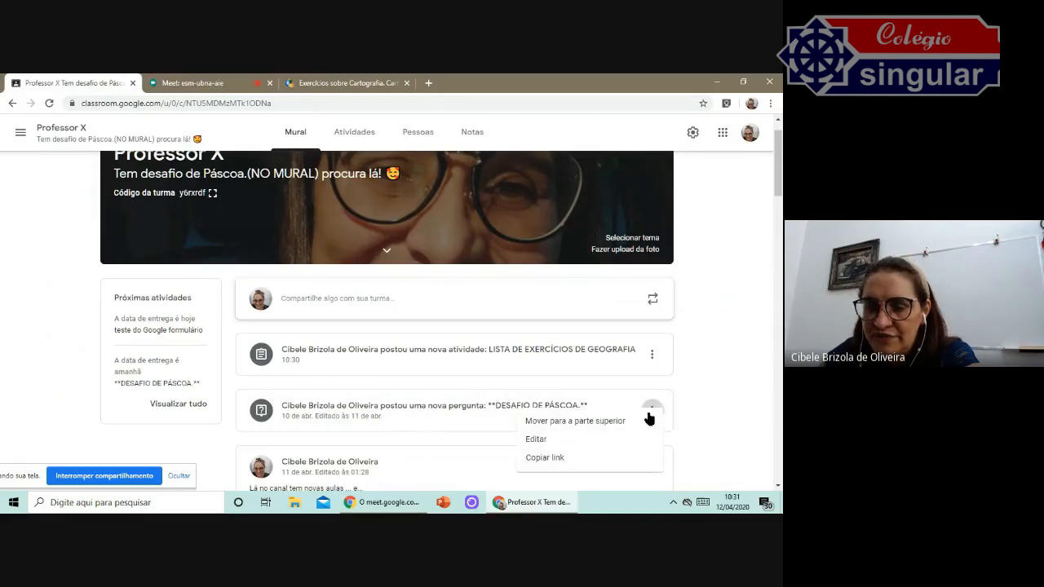
click(630, 421)
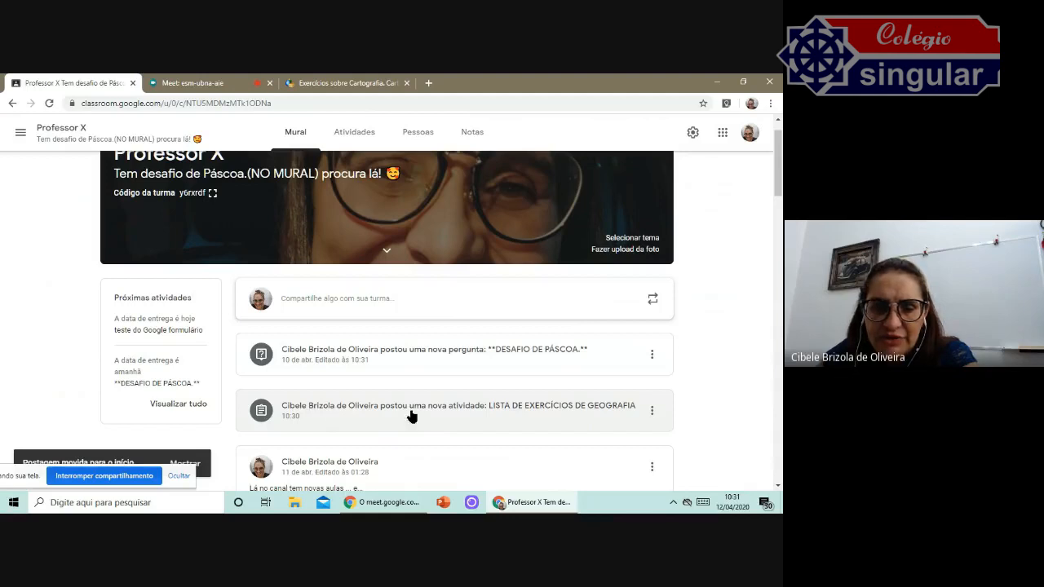
Open the assignment's student work page and browse the list of assigned students.
click(607, 415)
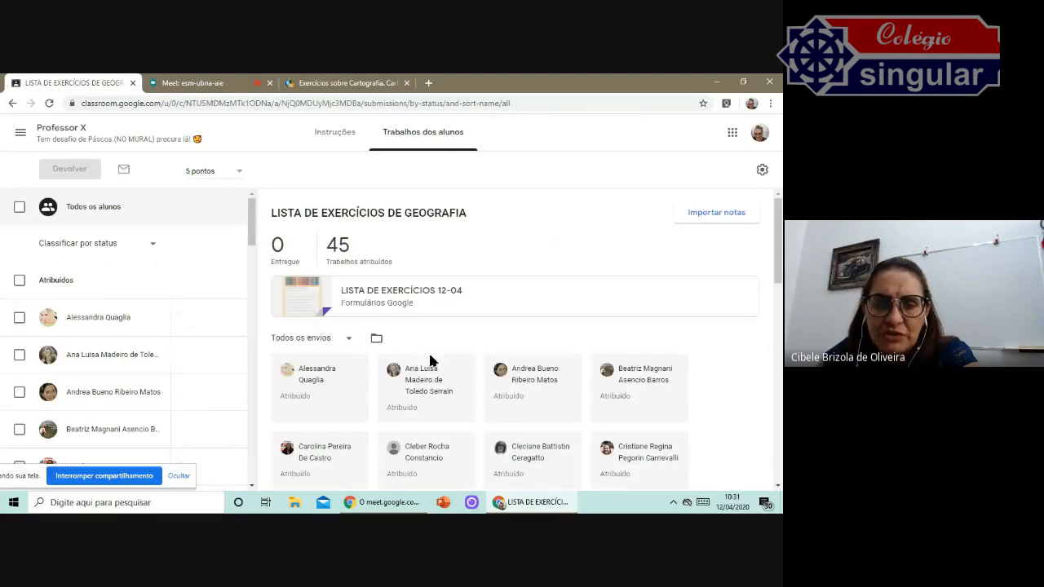
scroll(549, 370, down, 1)
scroll(552, 366, down, 8)
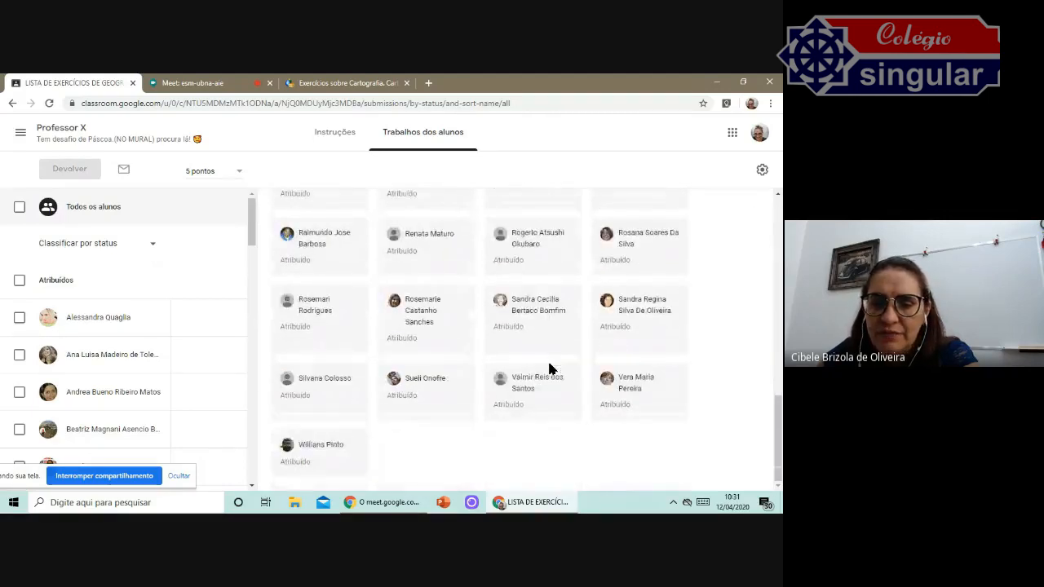
scroll(309, 300, up, 3)
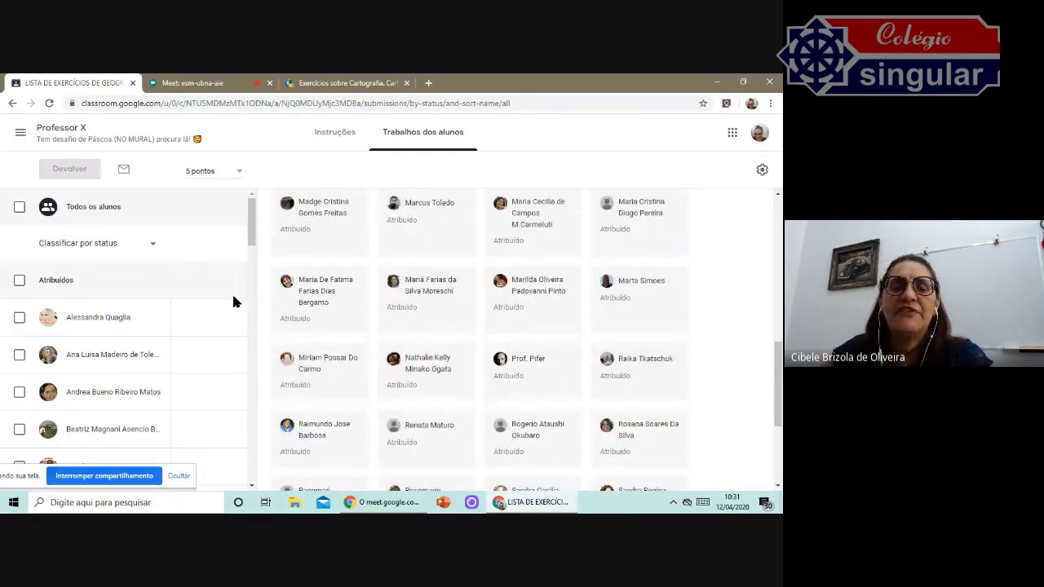